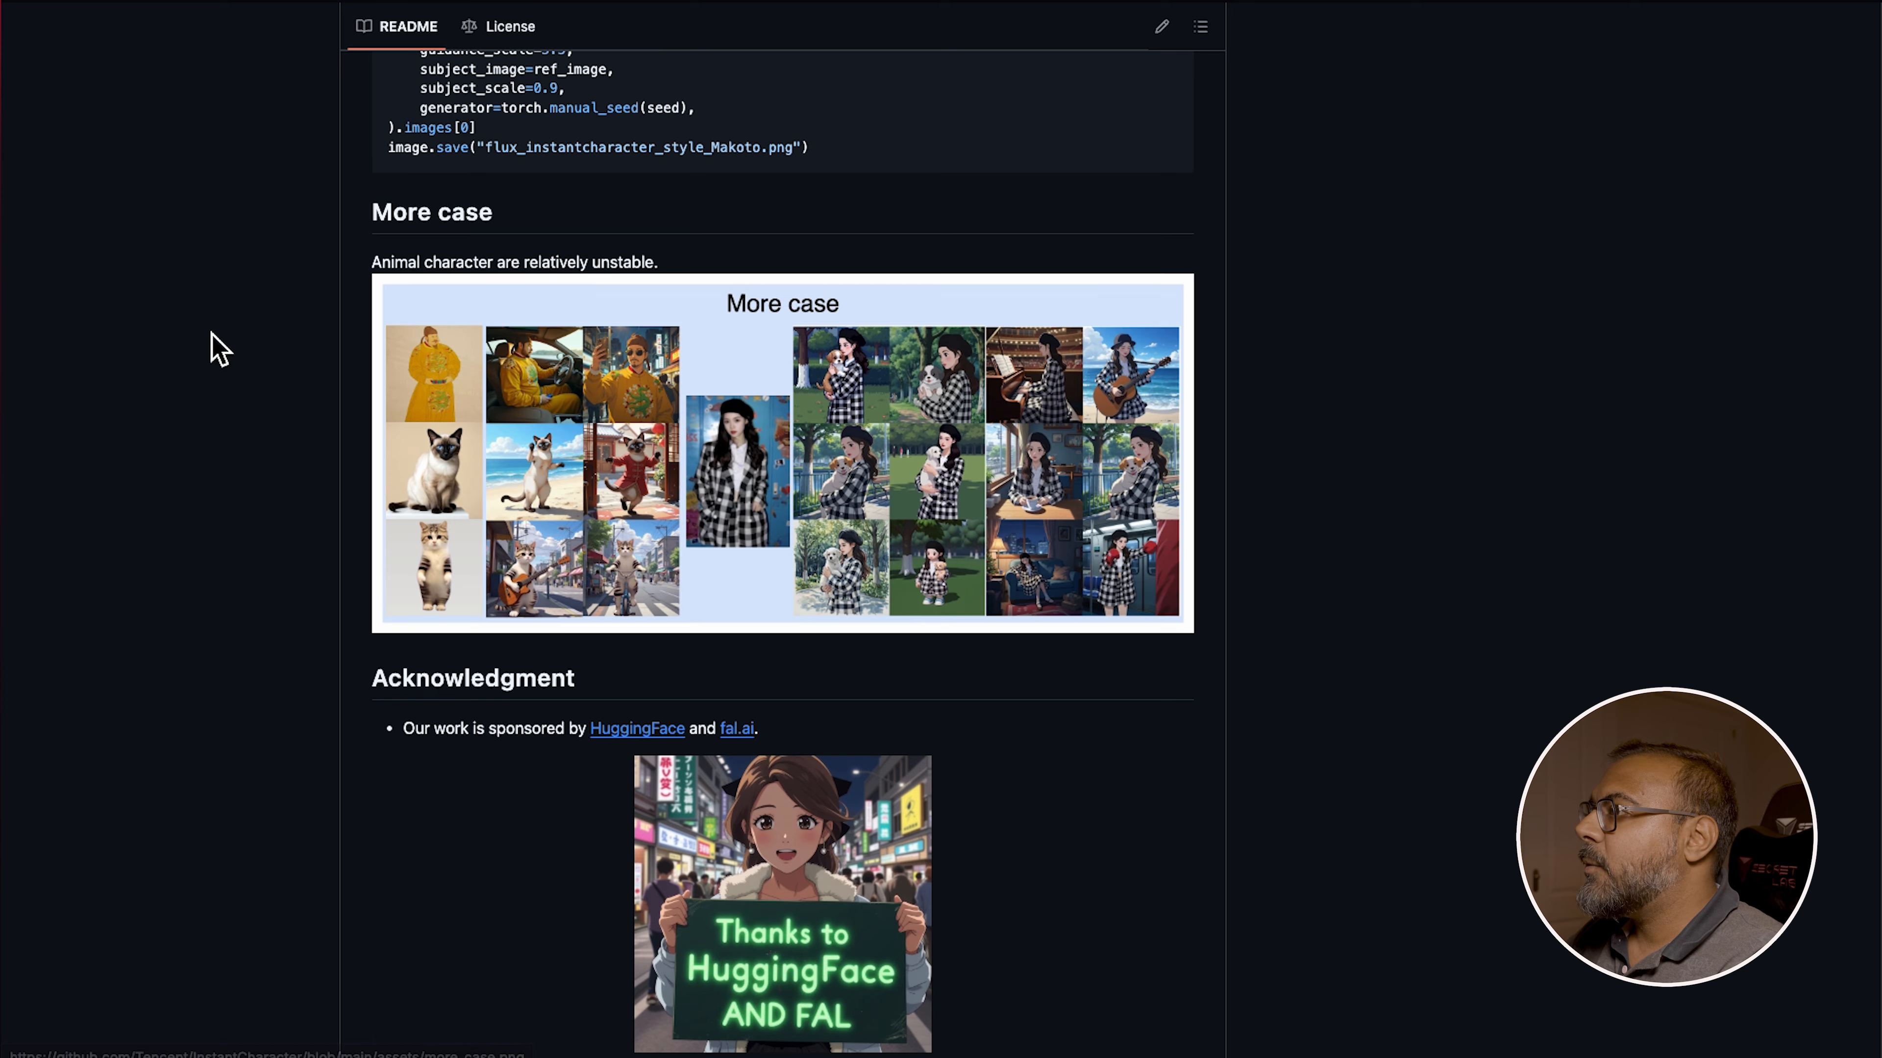
{"action": "scroll", "coordinate": [774, 512], "scroll_direction": "down", "scroll_amount": 10}
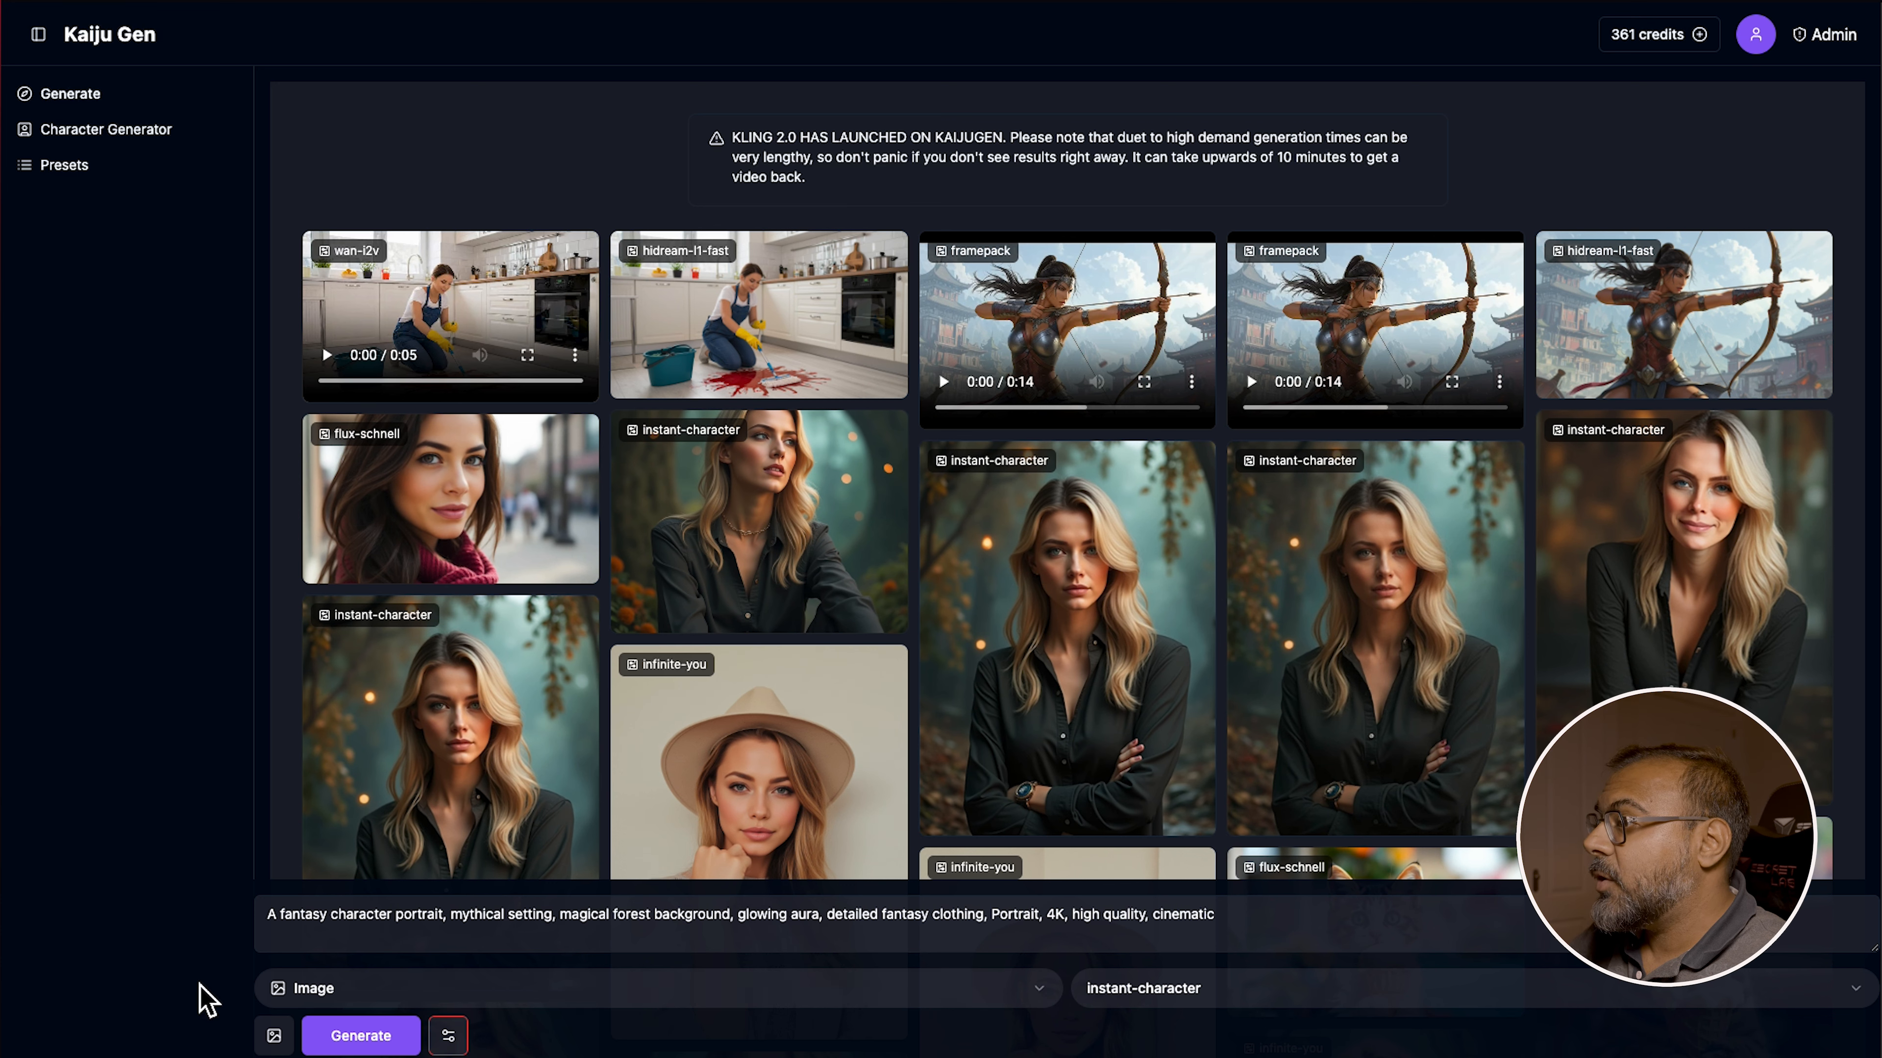
Browse the generation type options and the list of available image models, keeping instant-character selected
{"action": "left_click", "coordinate": [475, 990]}
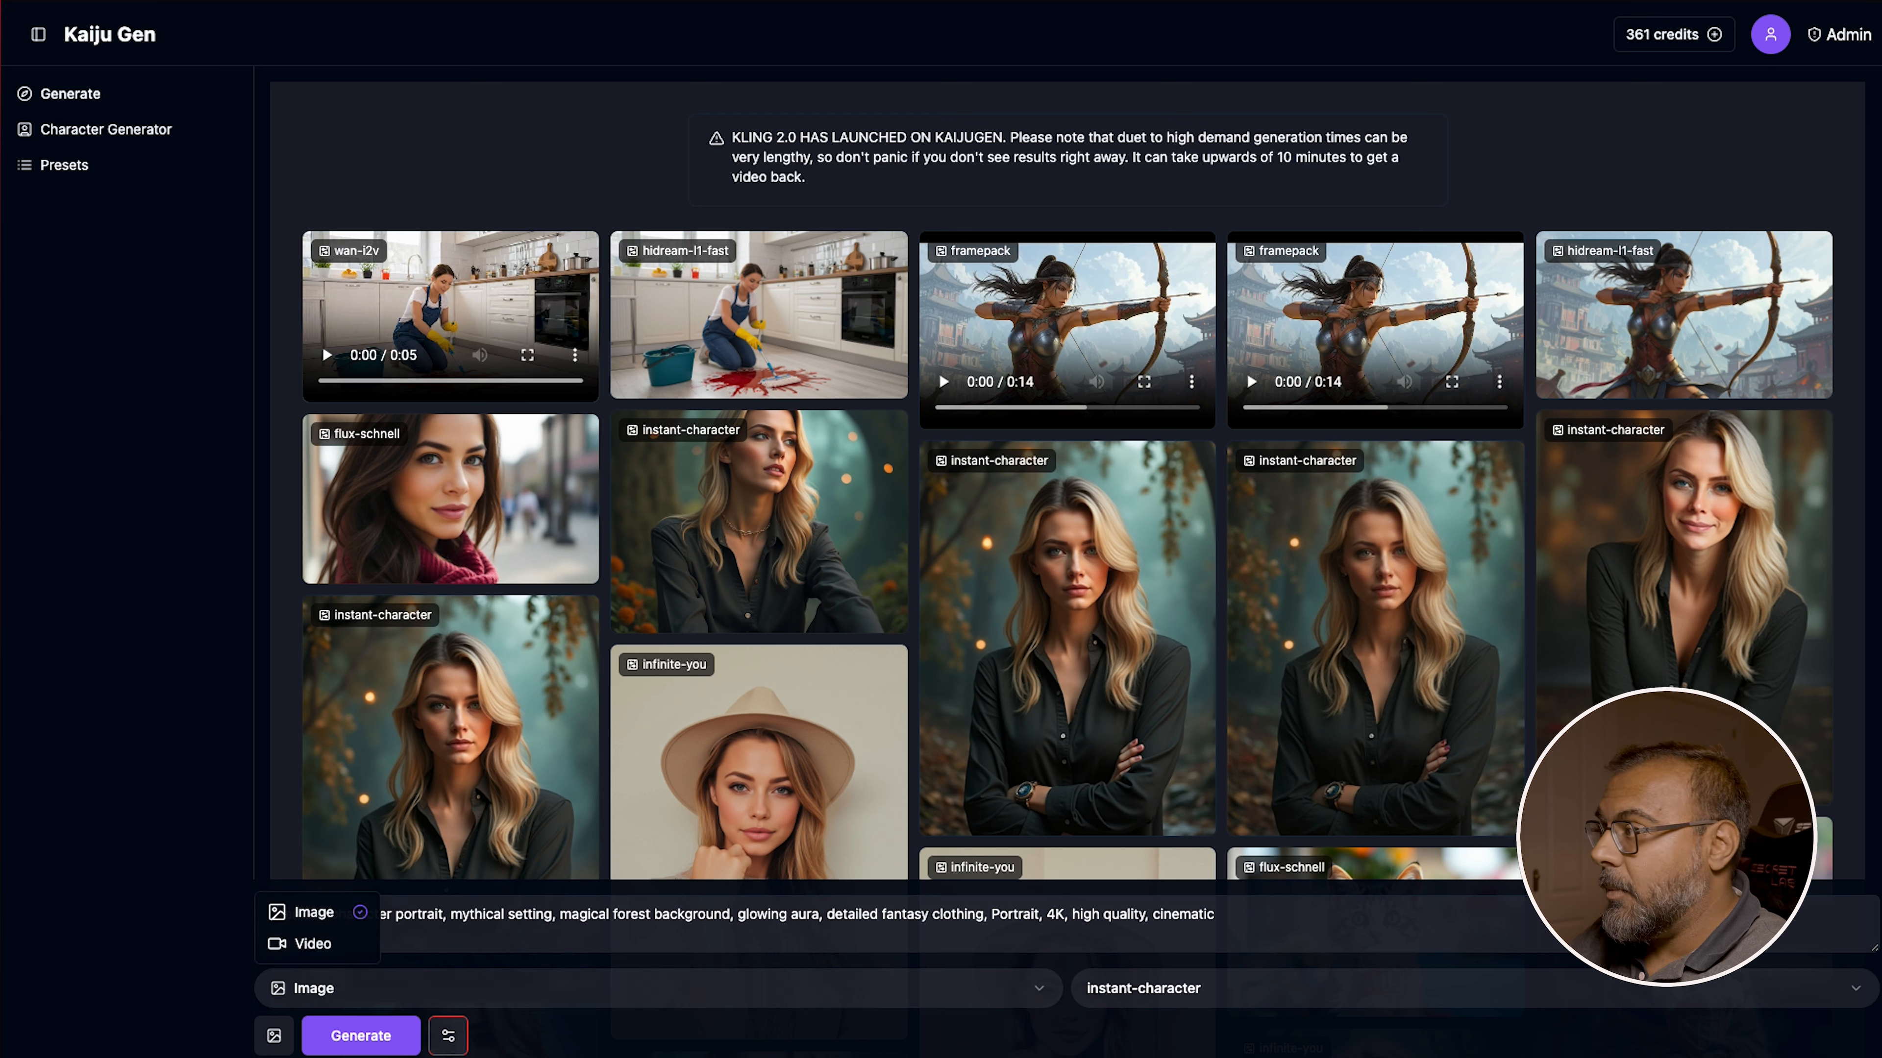
{"action": "left_click", "coordinate": [1231, 992]}
{"action": "left_click", "coordinate": [1232, 995]}
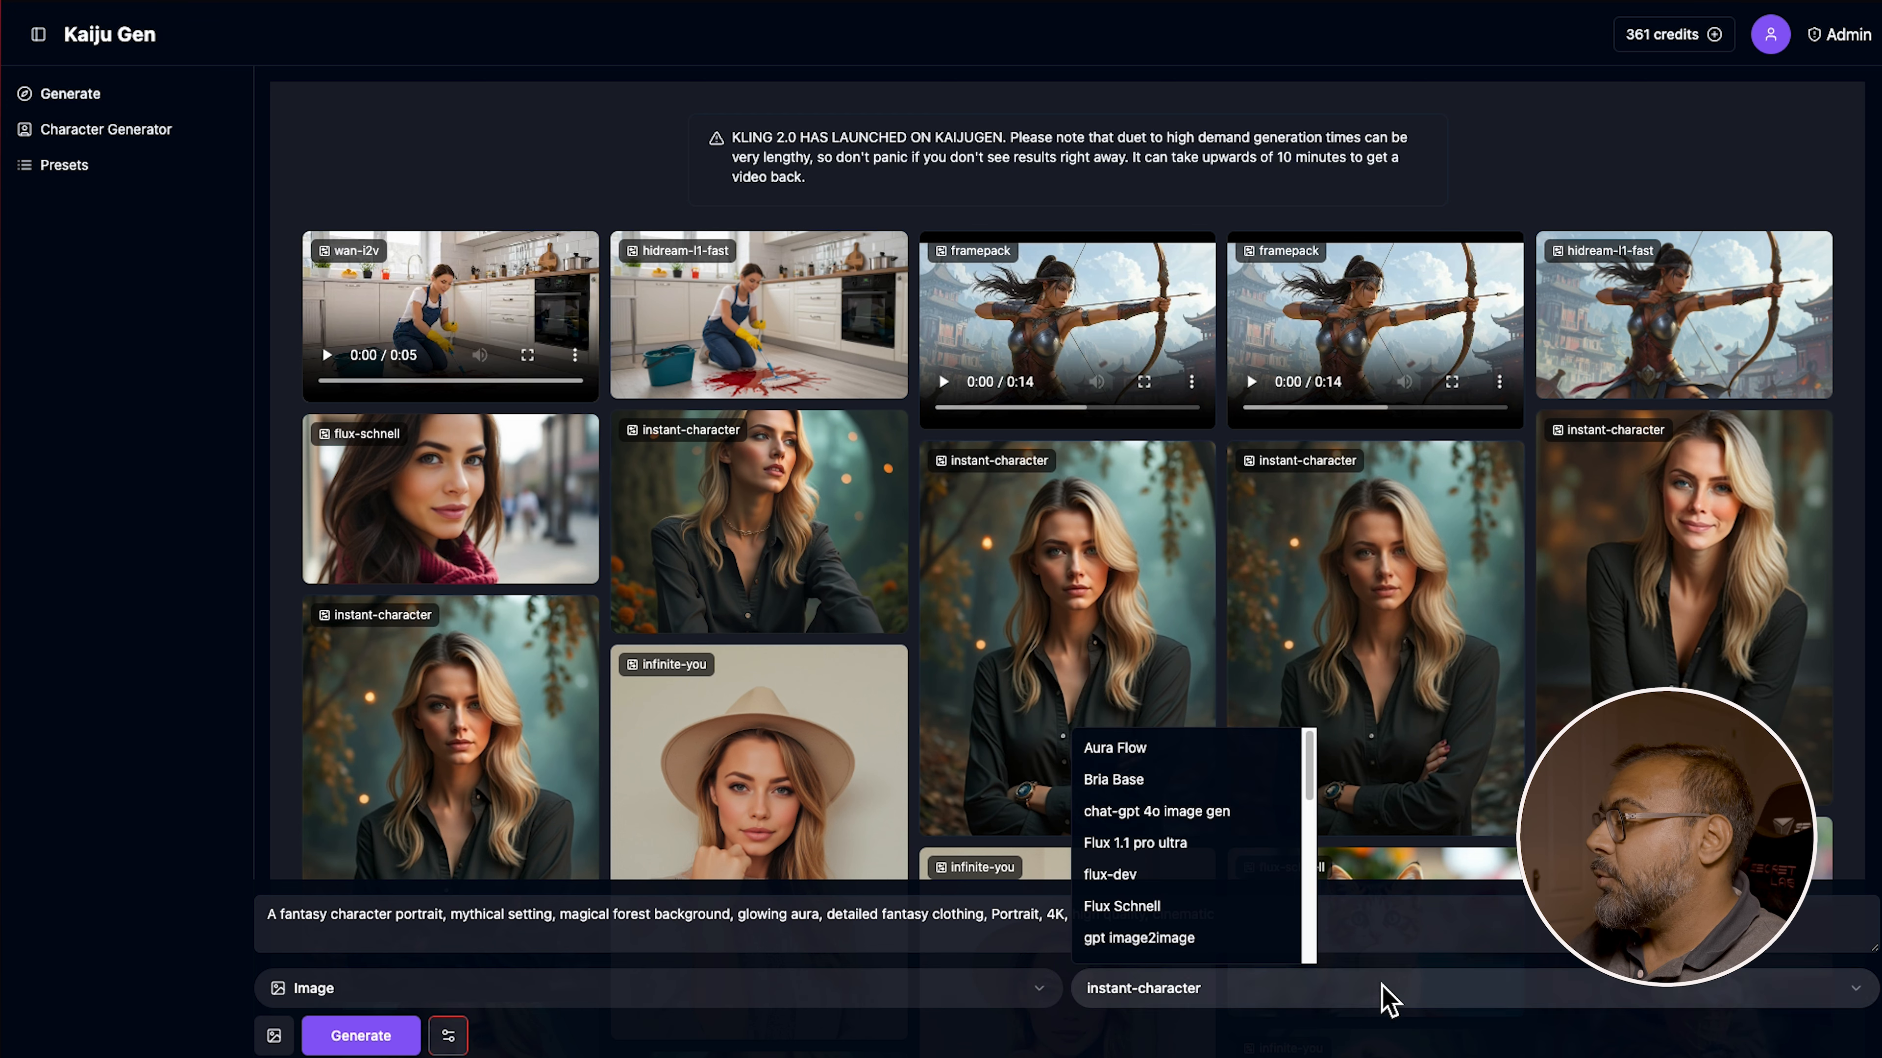
{"action": "scroll", "coordinate": [1213, 851], "scroll_direction": "down", "scroll_amount": 5}
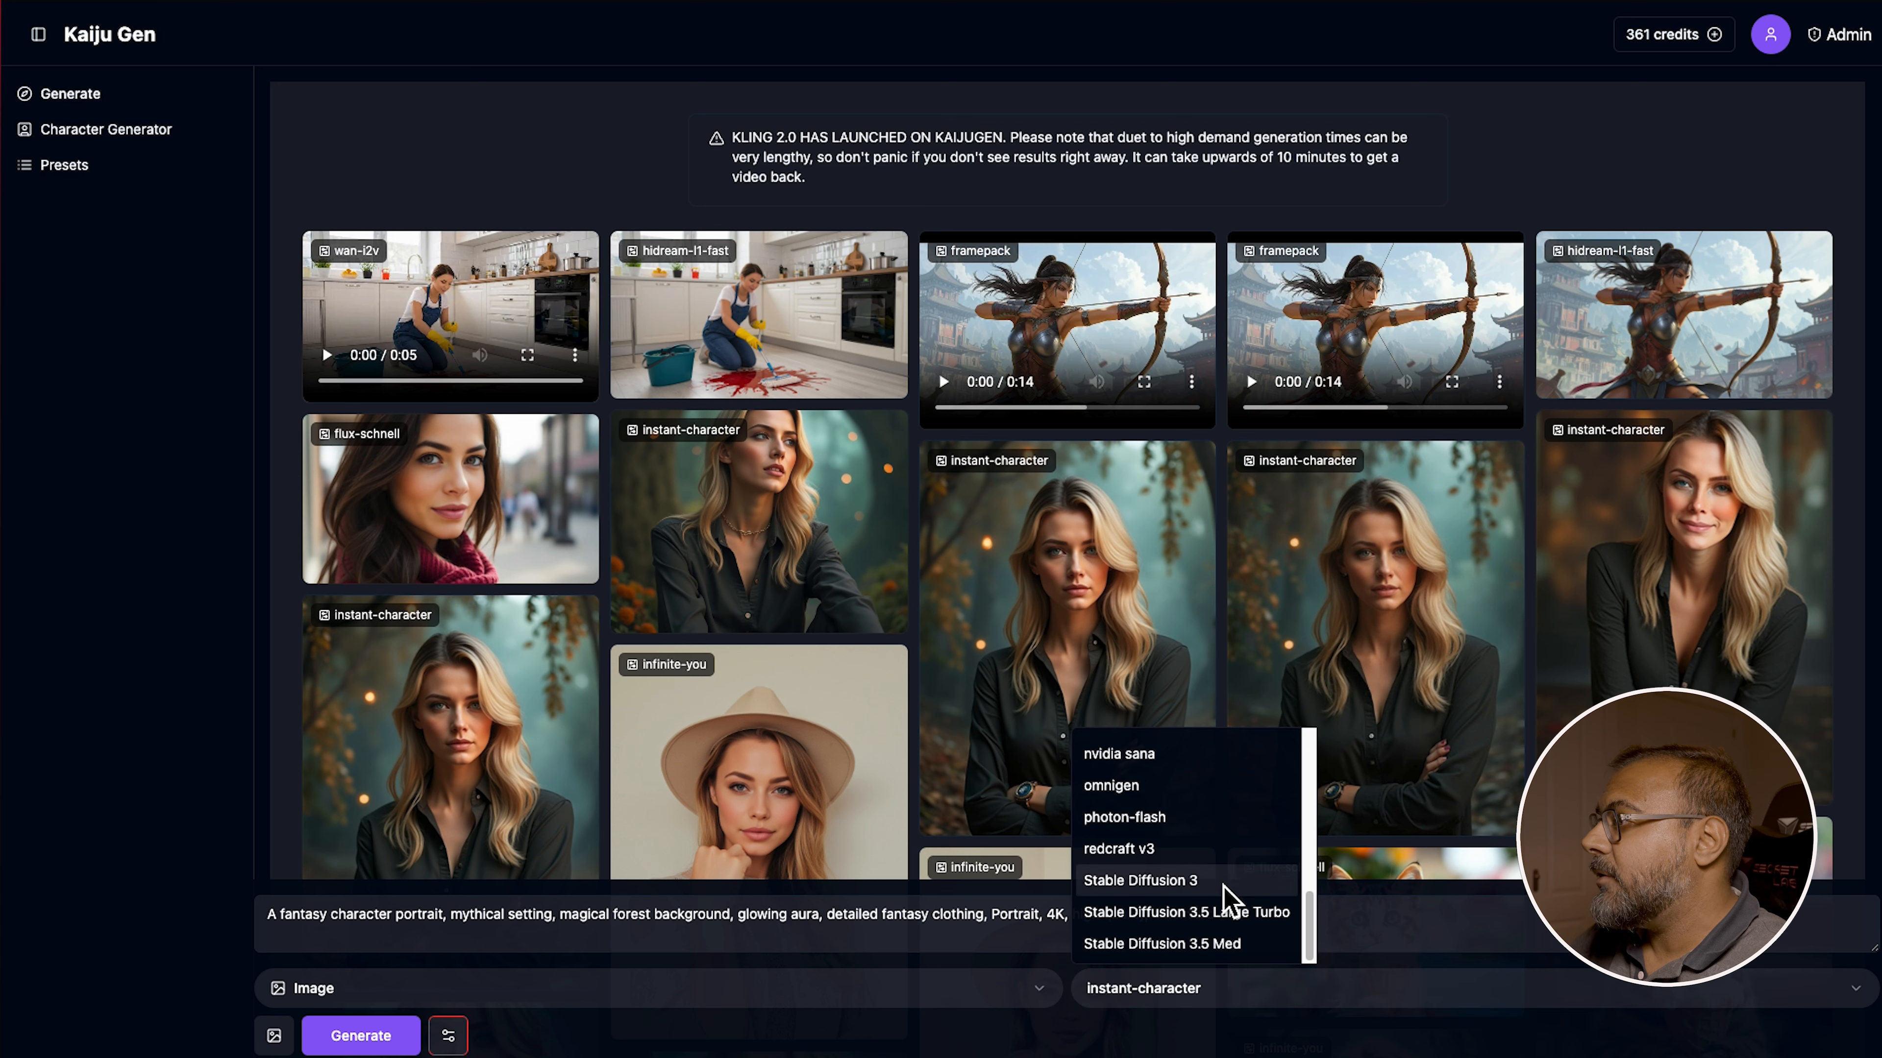
{"action": "scroll", "coordinate": [1215, 885], "scroll_direction": "up", "scroll_amount": 5}
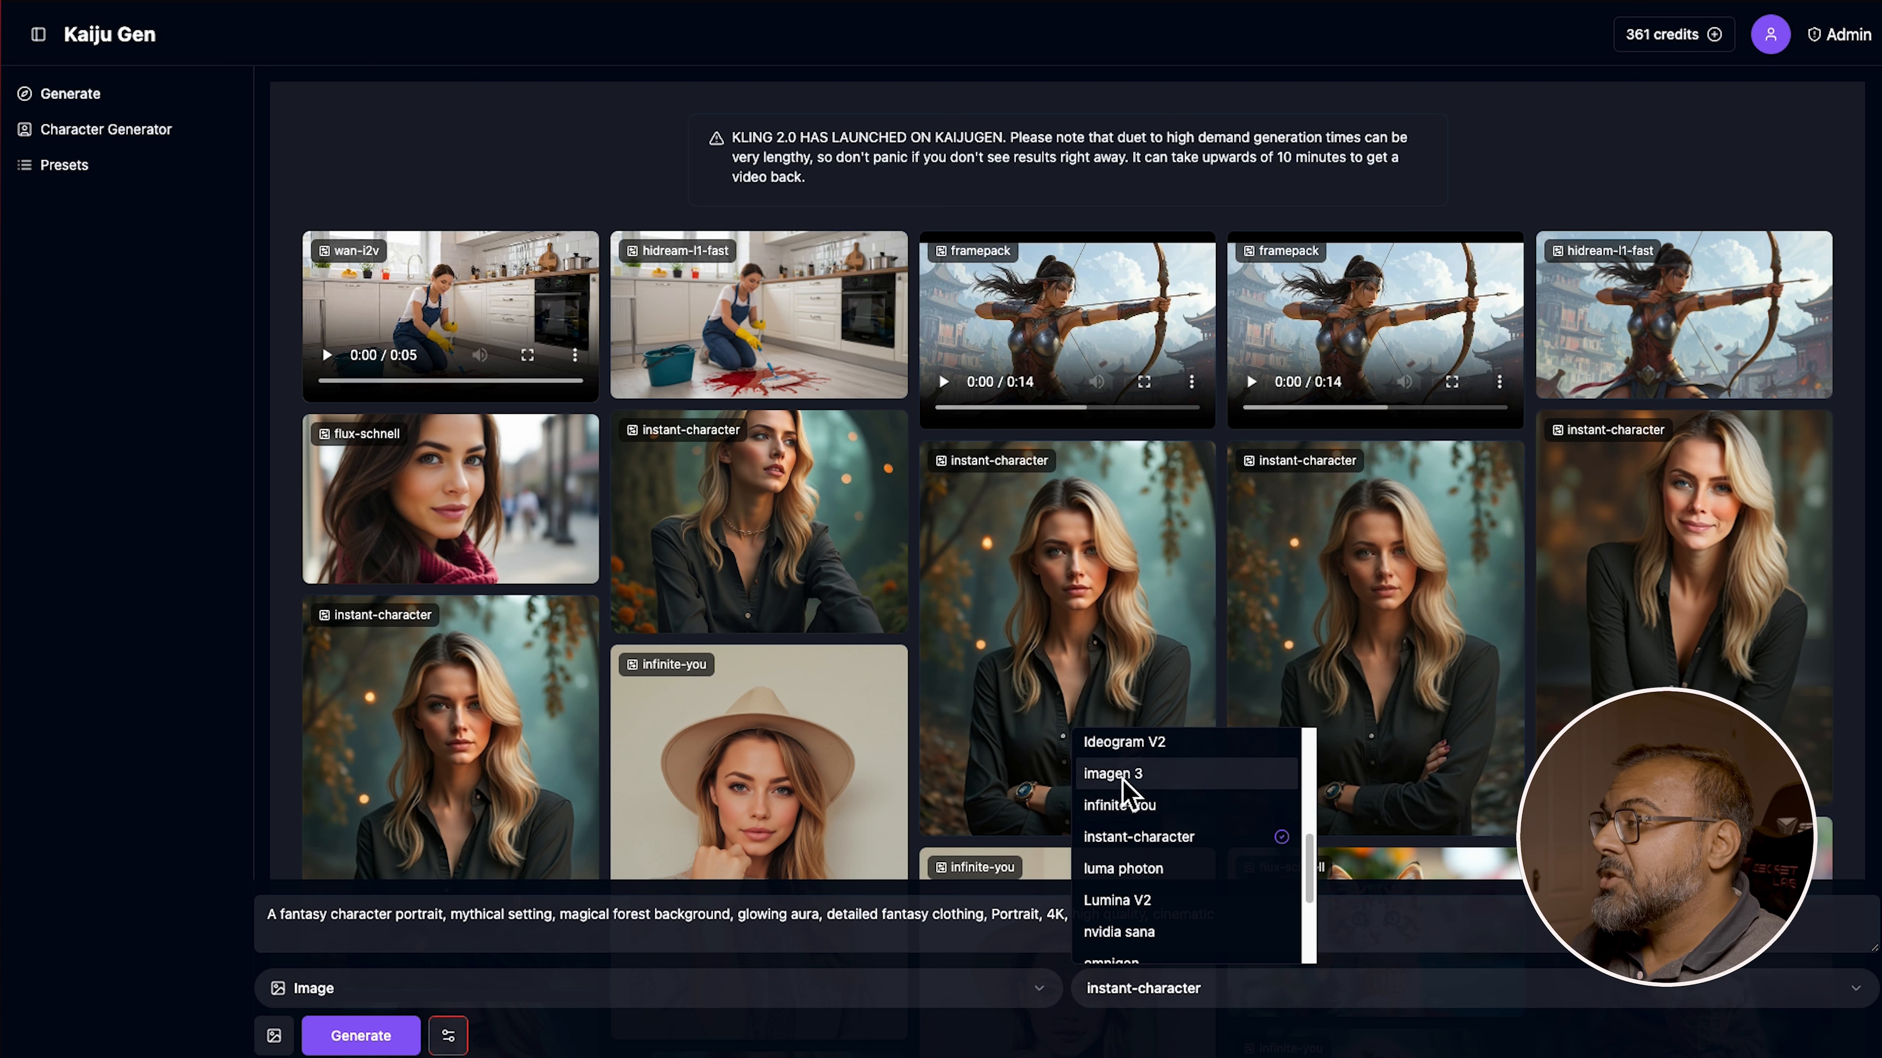
{"action": "scroll", "coordinate": [1144, 837], "scroll_direction": "up", "scroll_amount": 3}
{"action": "scroll", "coordinate": [1167, 860], "scroll_direction": "up", "scroll_amount": 1}
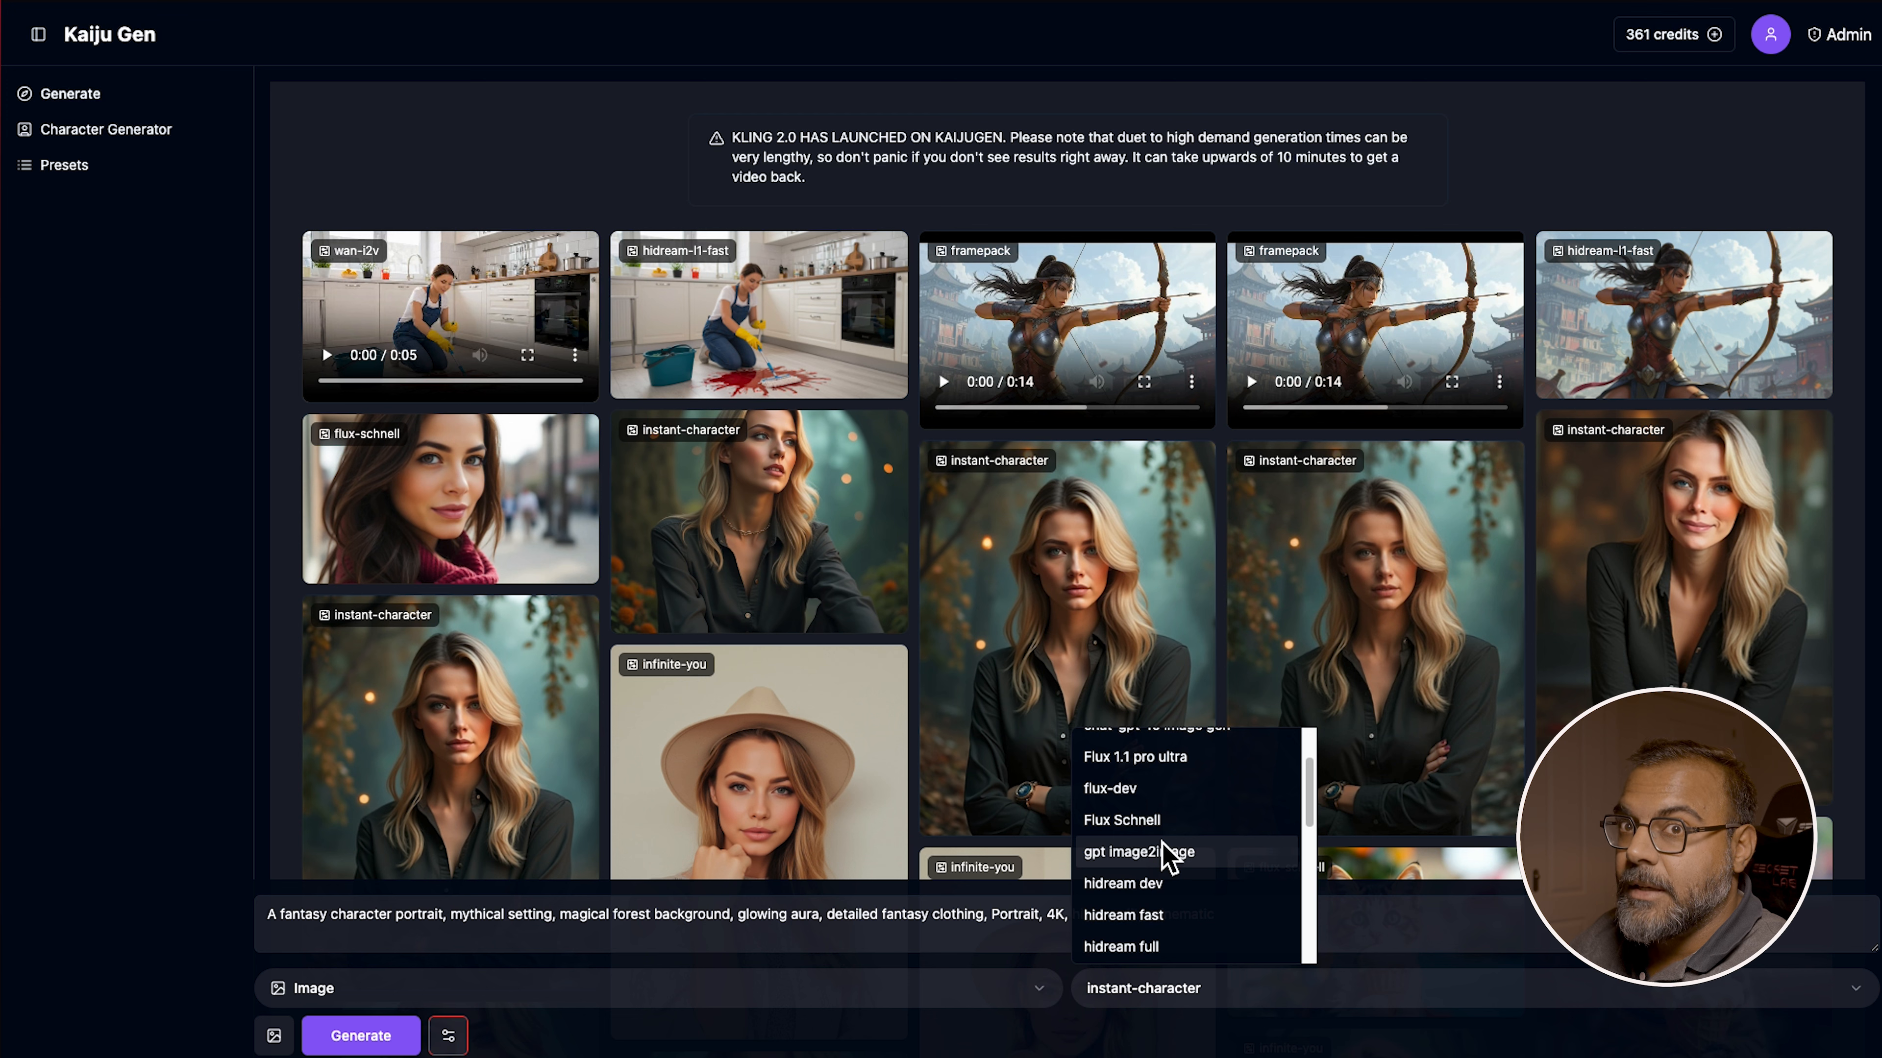
{"action": "left_click", "coordinate": [1423, 919]}
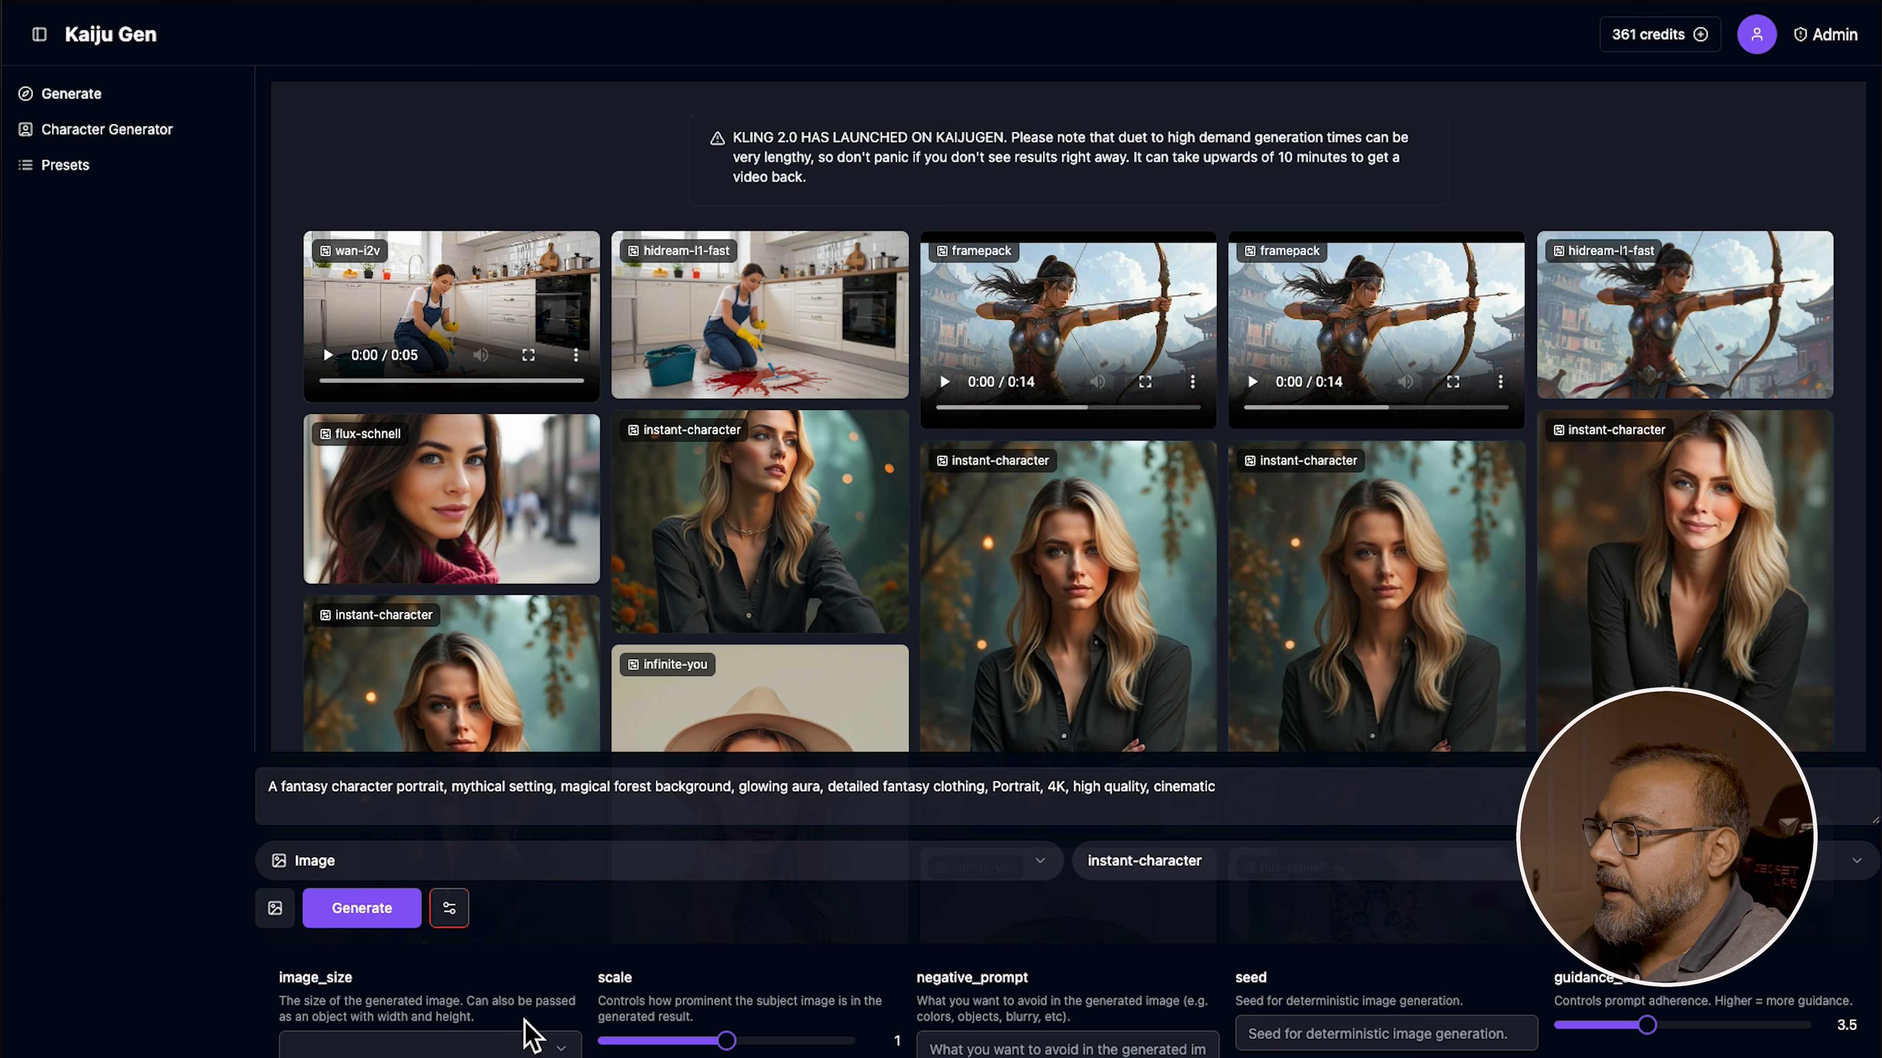
Set the image size to portrait_16_9
{"action": "left_click", "coordinate": [364, 1051]}
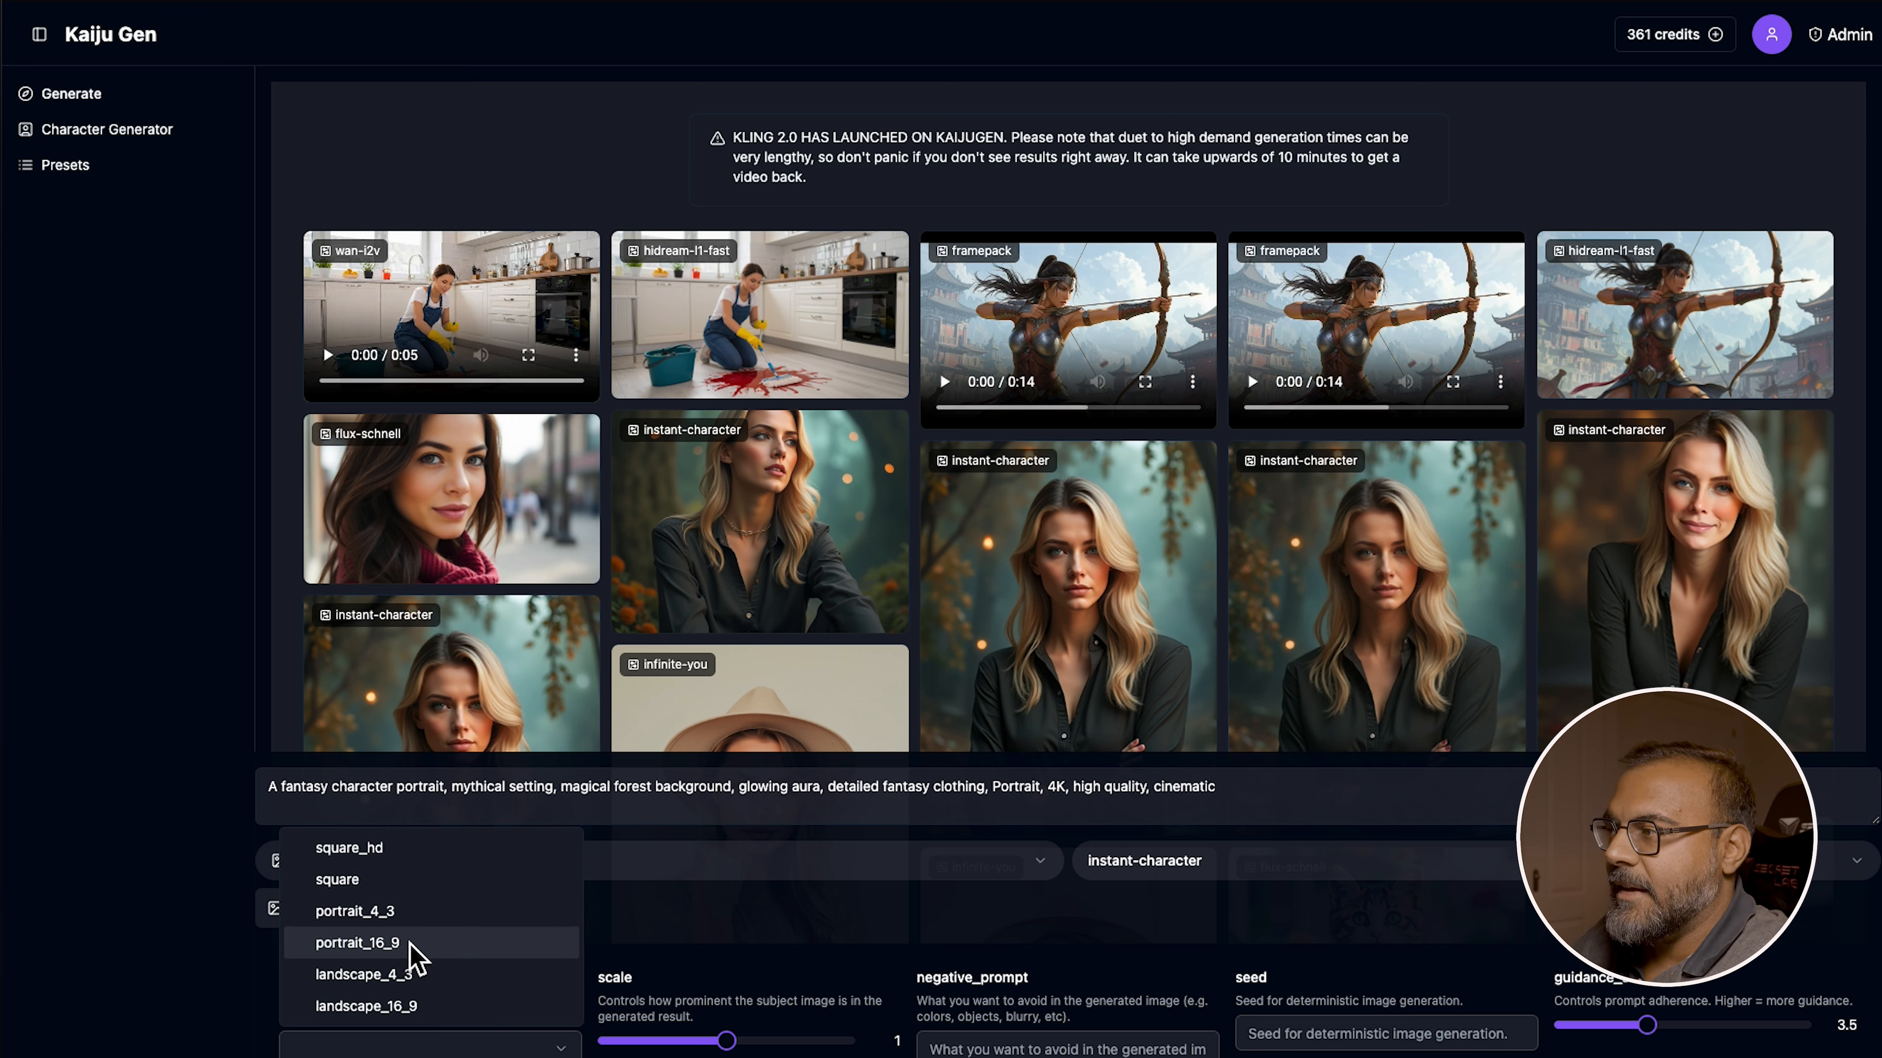
{"action": "left_click", "coordinate": [424, 948]}
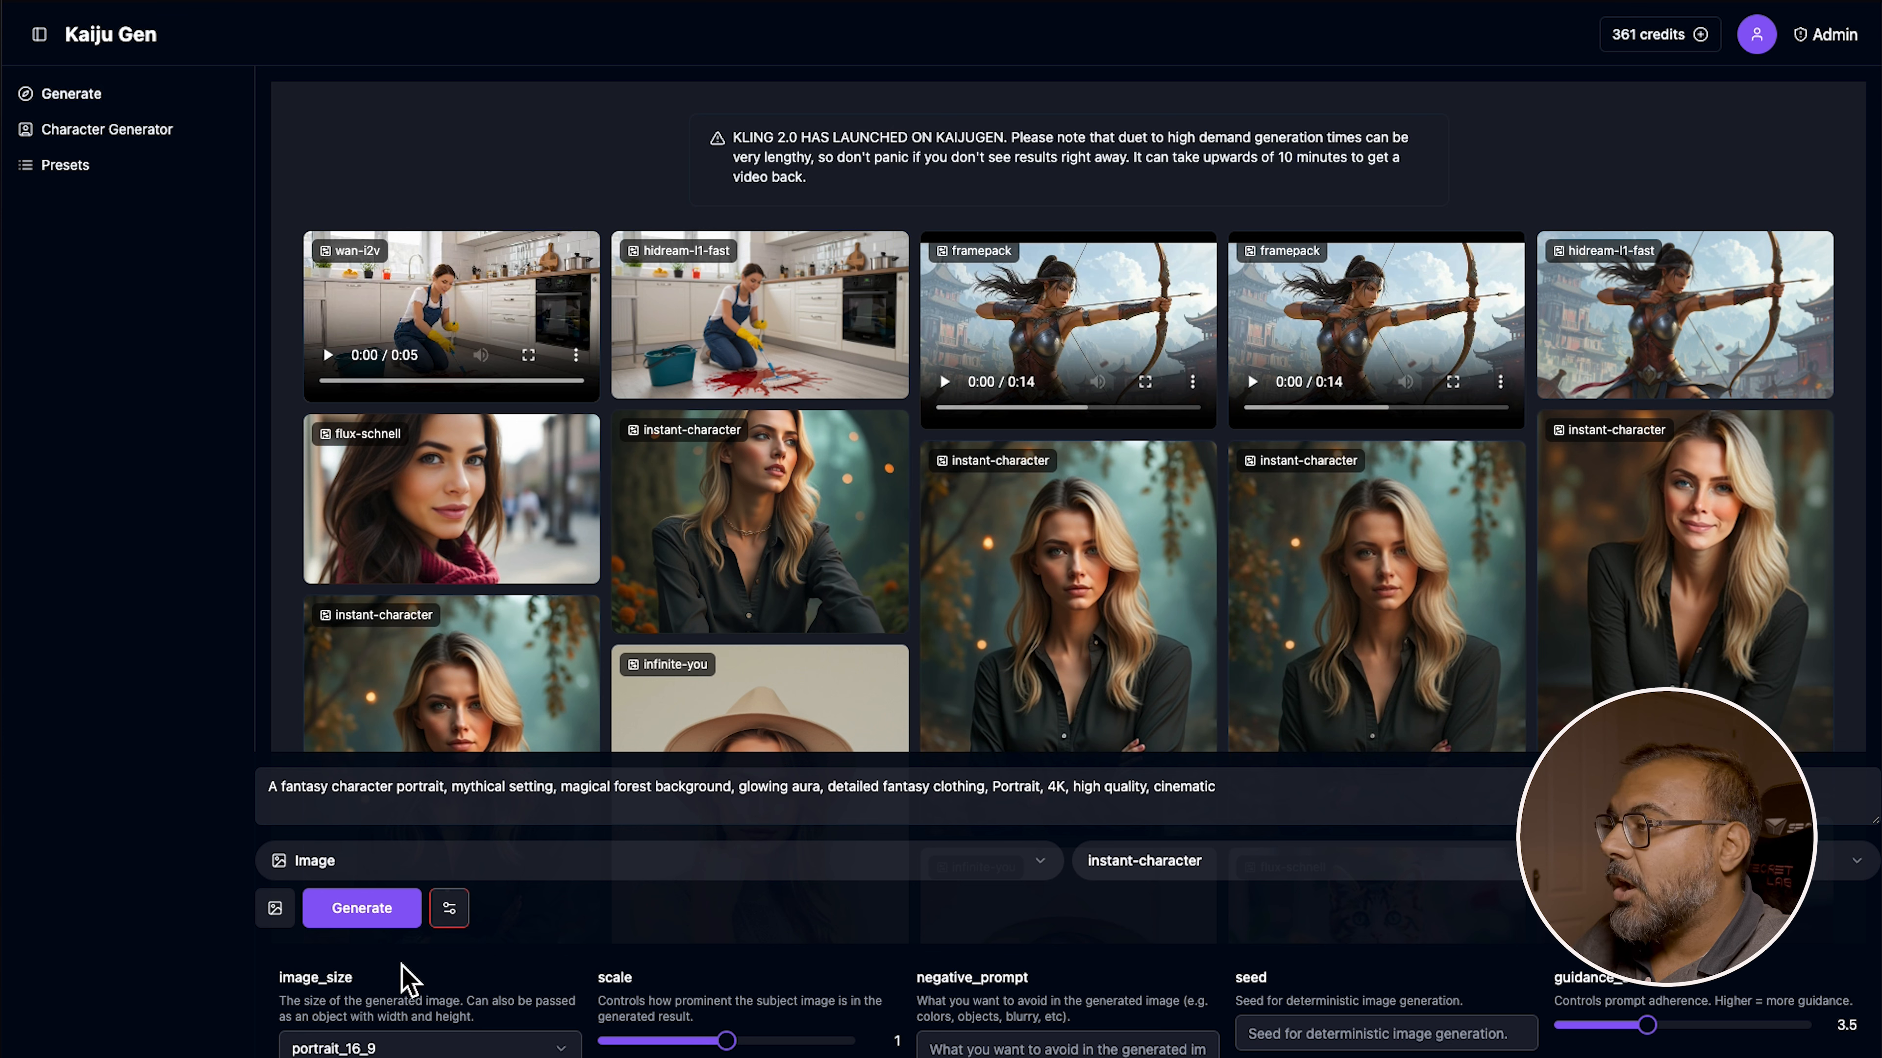
Open the reference image URL input for the instant-character model
{"action": "left_click", "coordinate": [274, 908]}
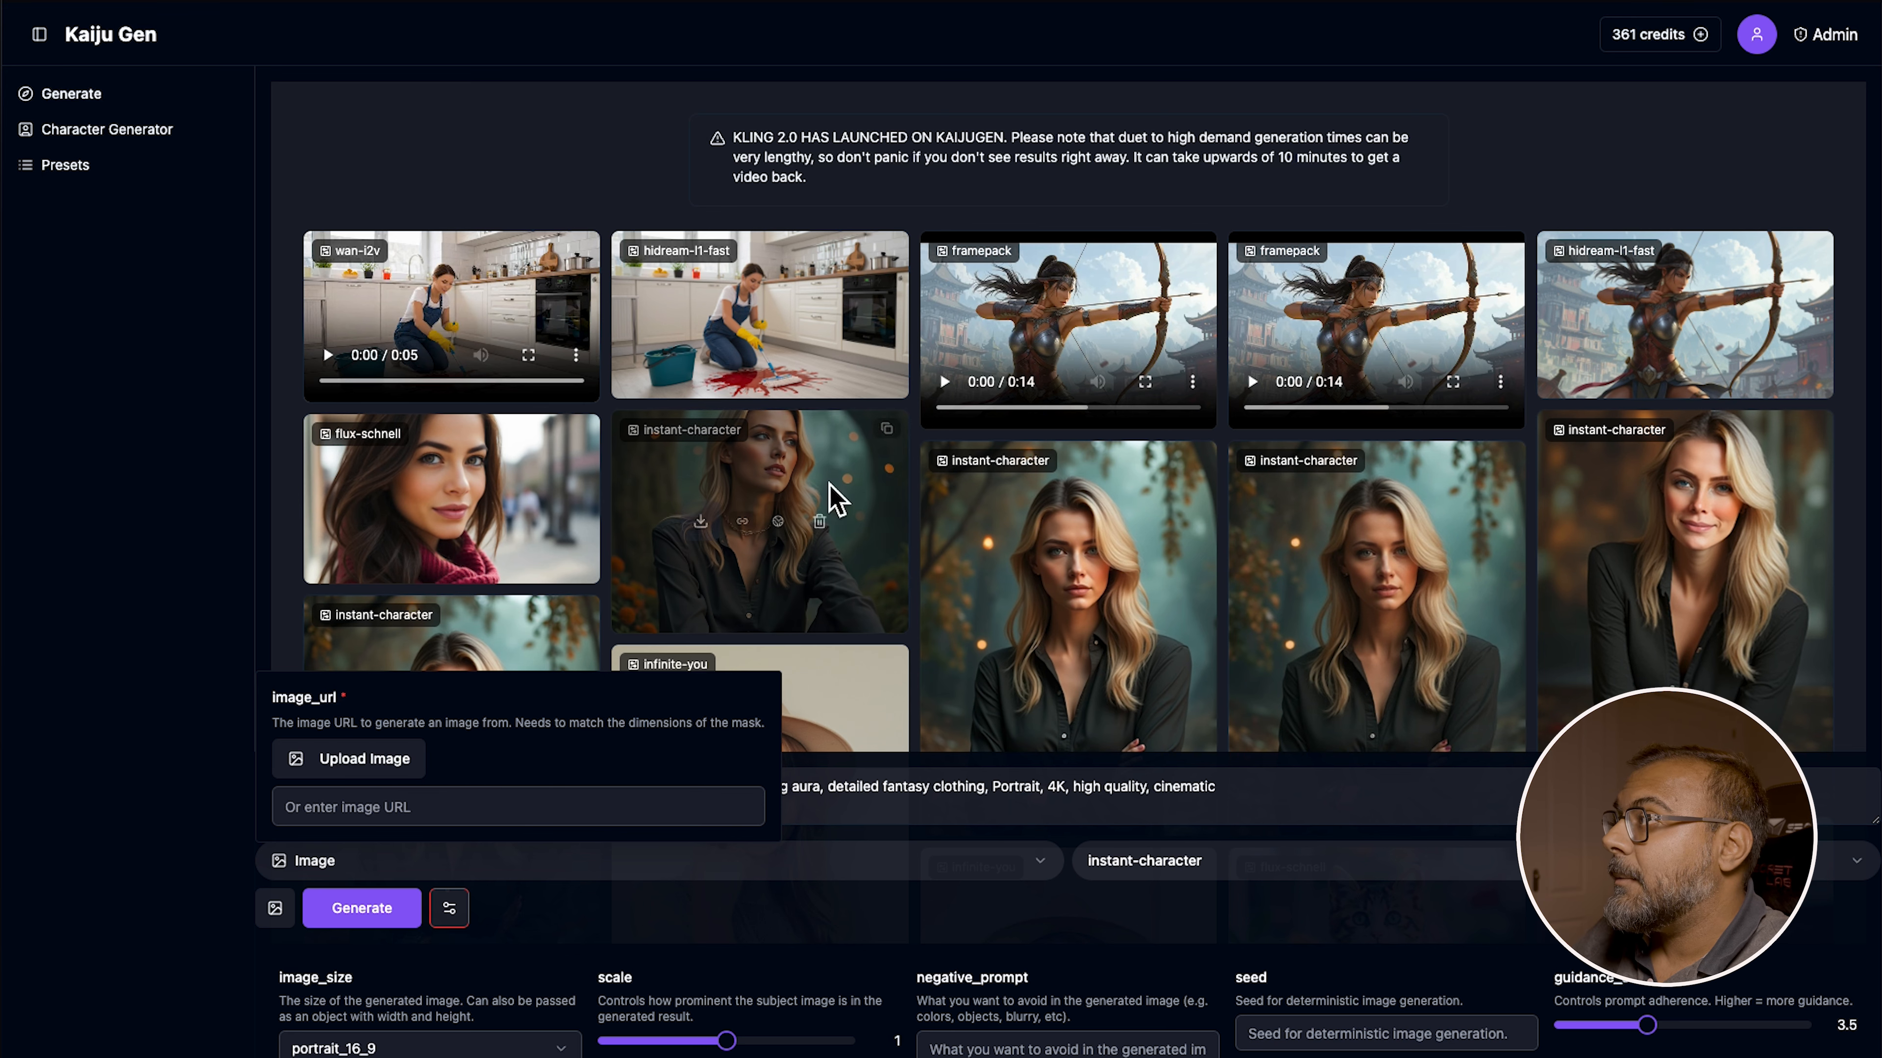
{"action": "scroll", "coordinate": [939, 217], "scroll_direction": "down", "scroll_amount": 4}
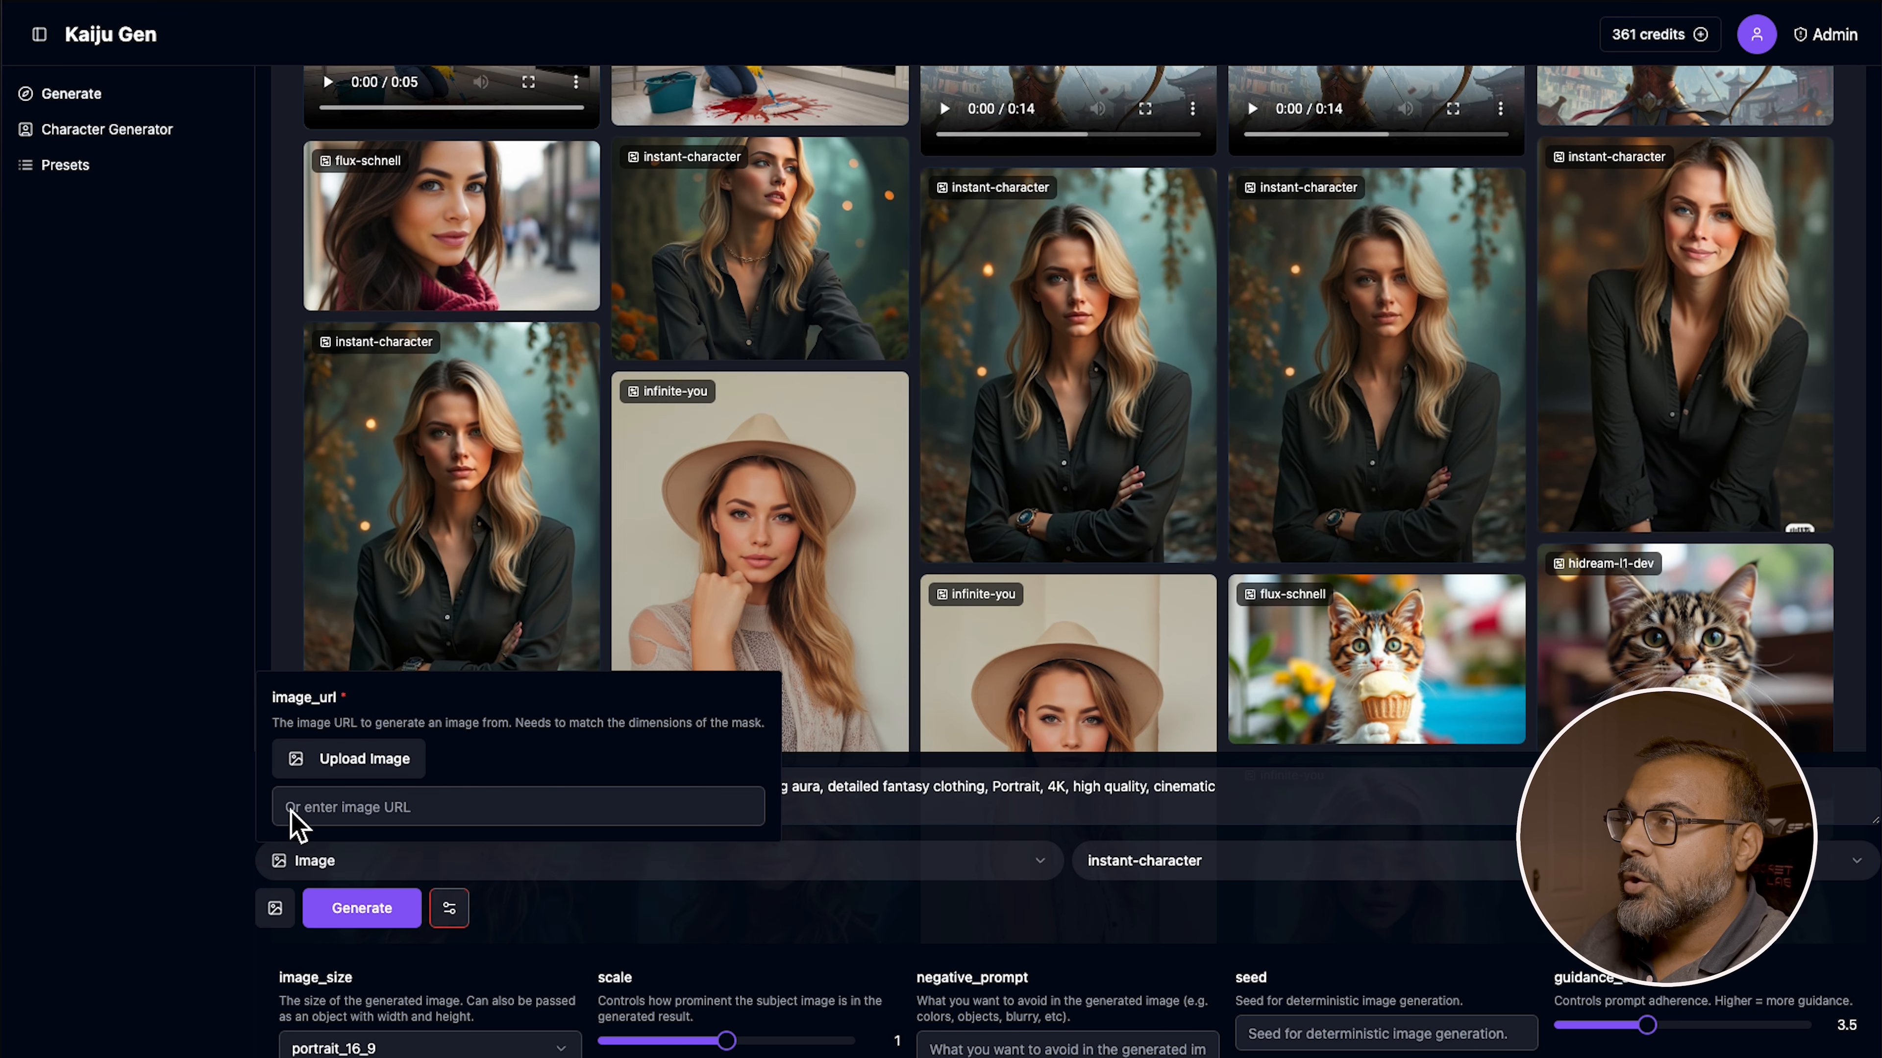
Visit the Character Generator page and return to the Generate page
{"action": "left_click", "coordinate": [115, 131]}
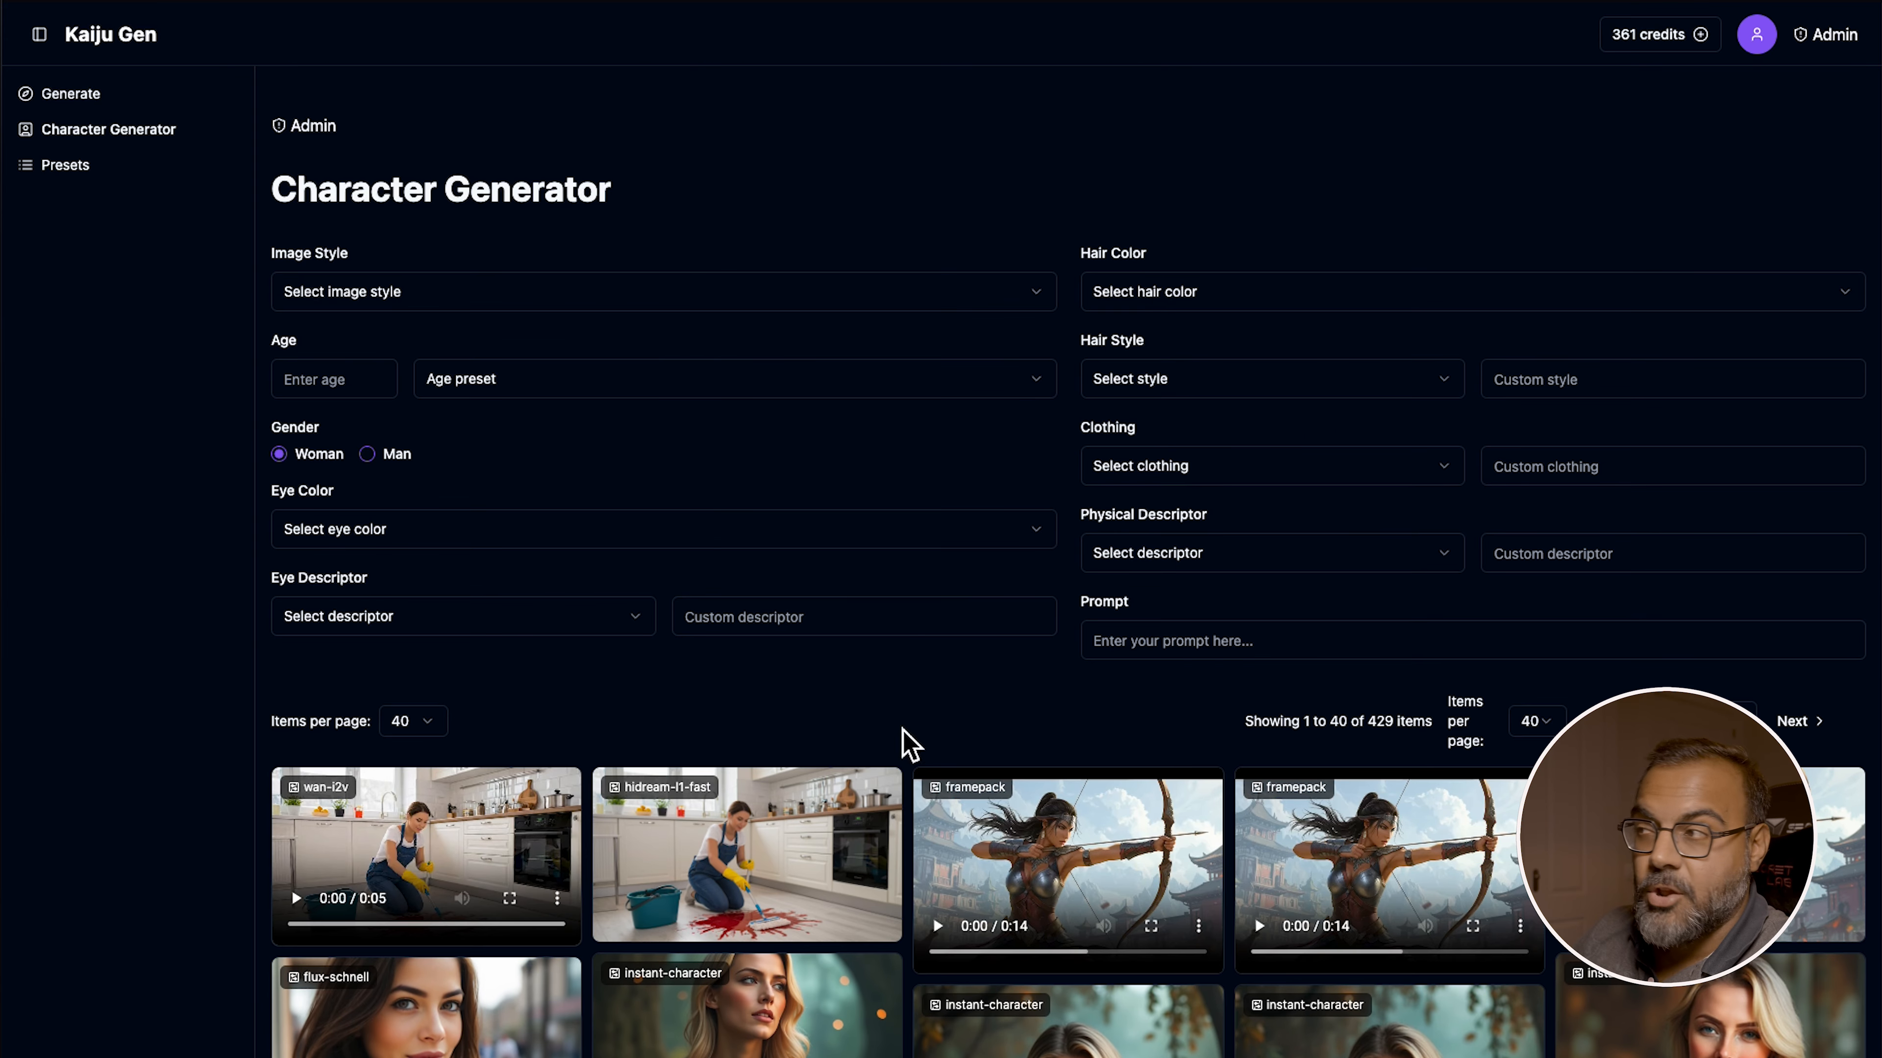
{"action": "mouse_move", "coordinate": [475, 827]}
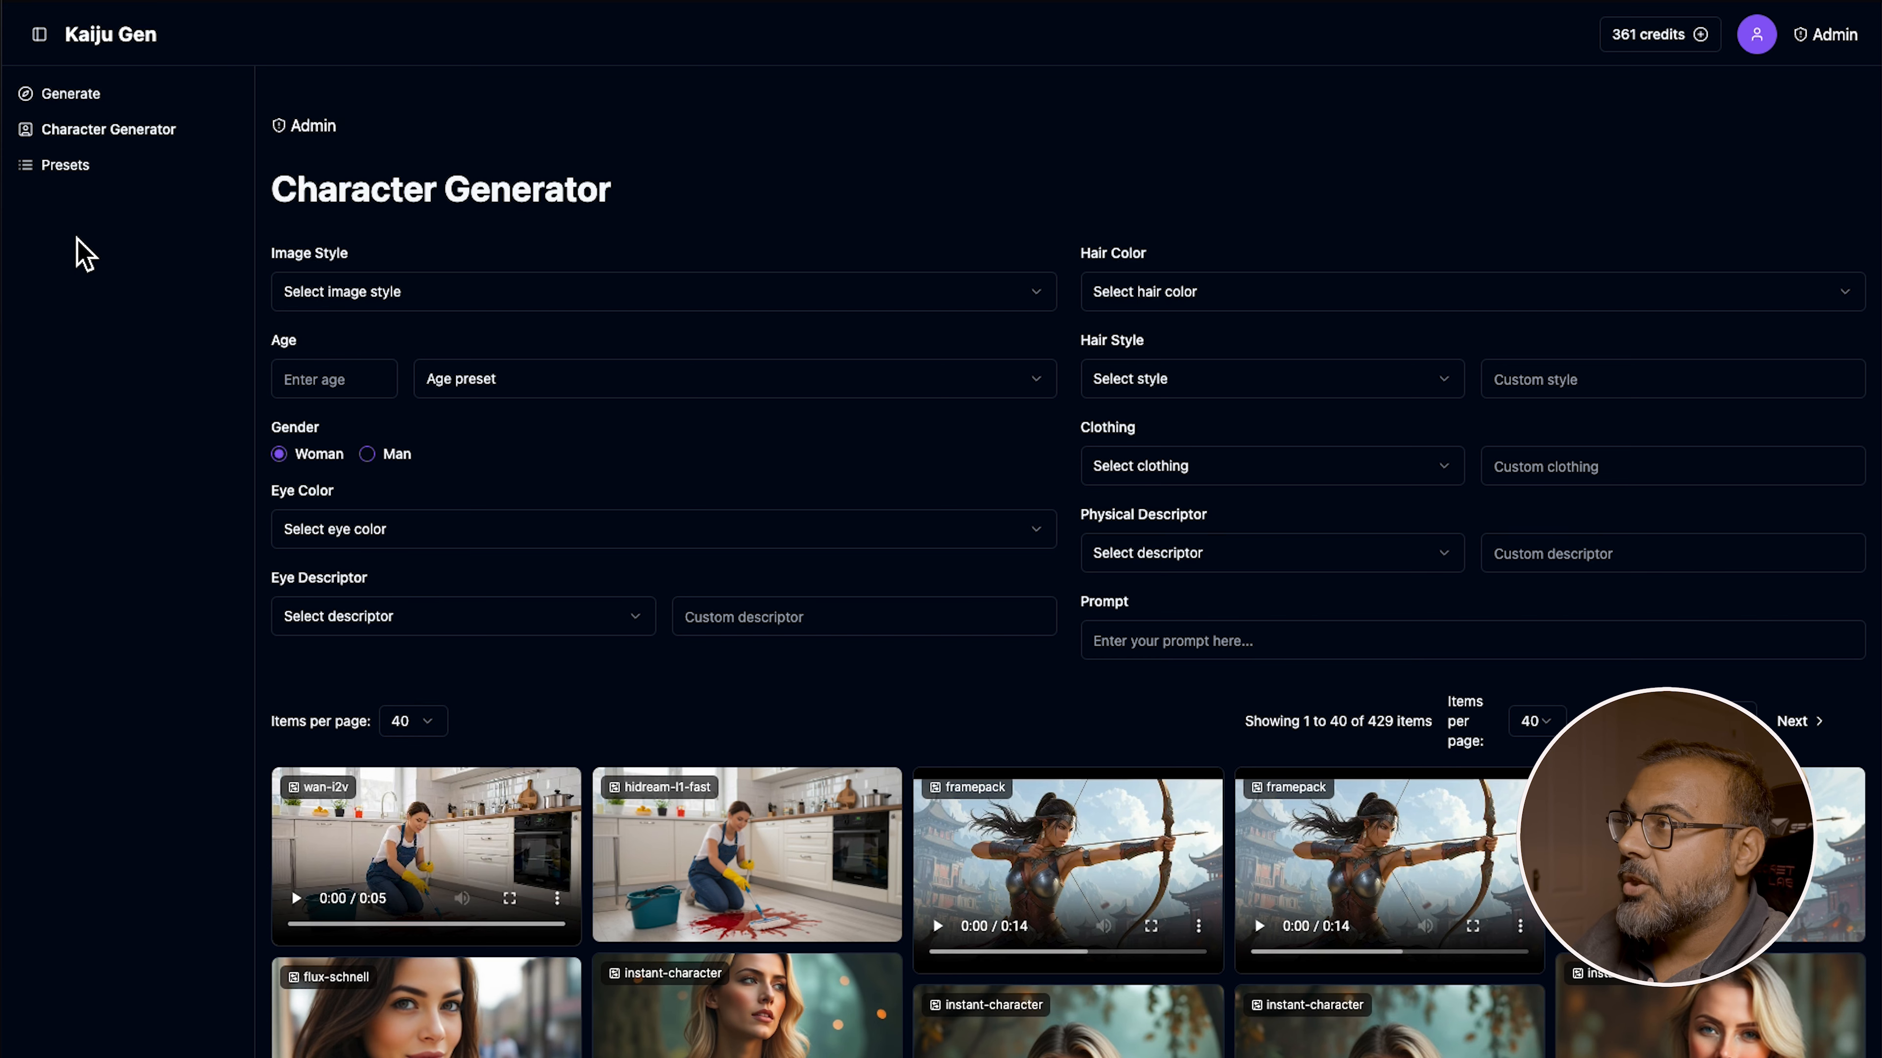
{"action": "left_click", "coordinate": [71, 93]}
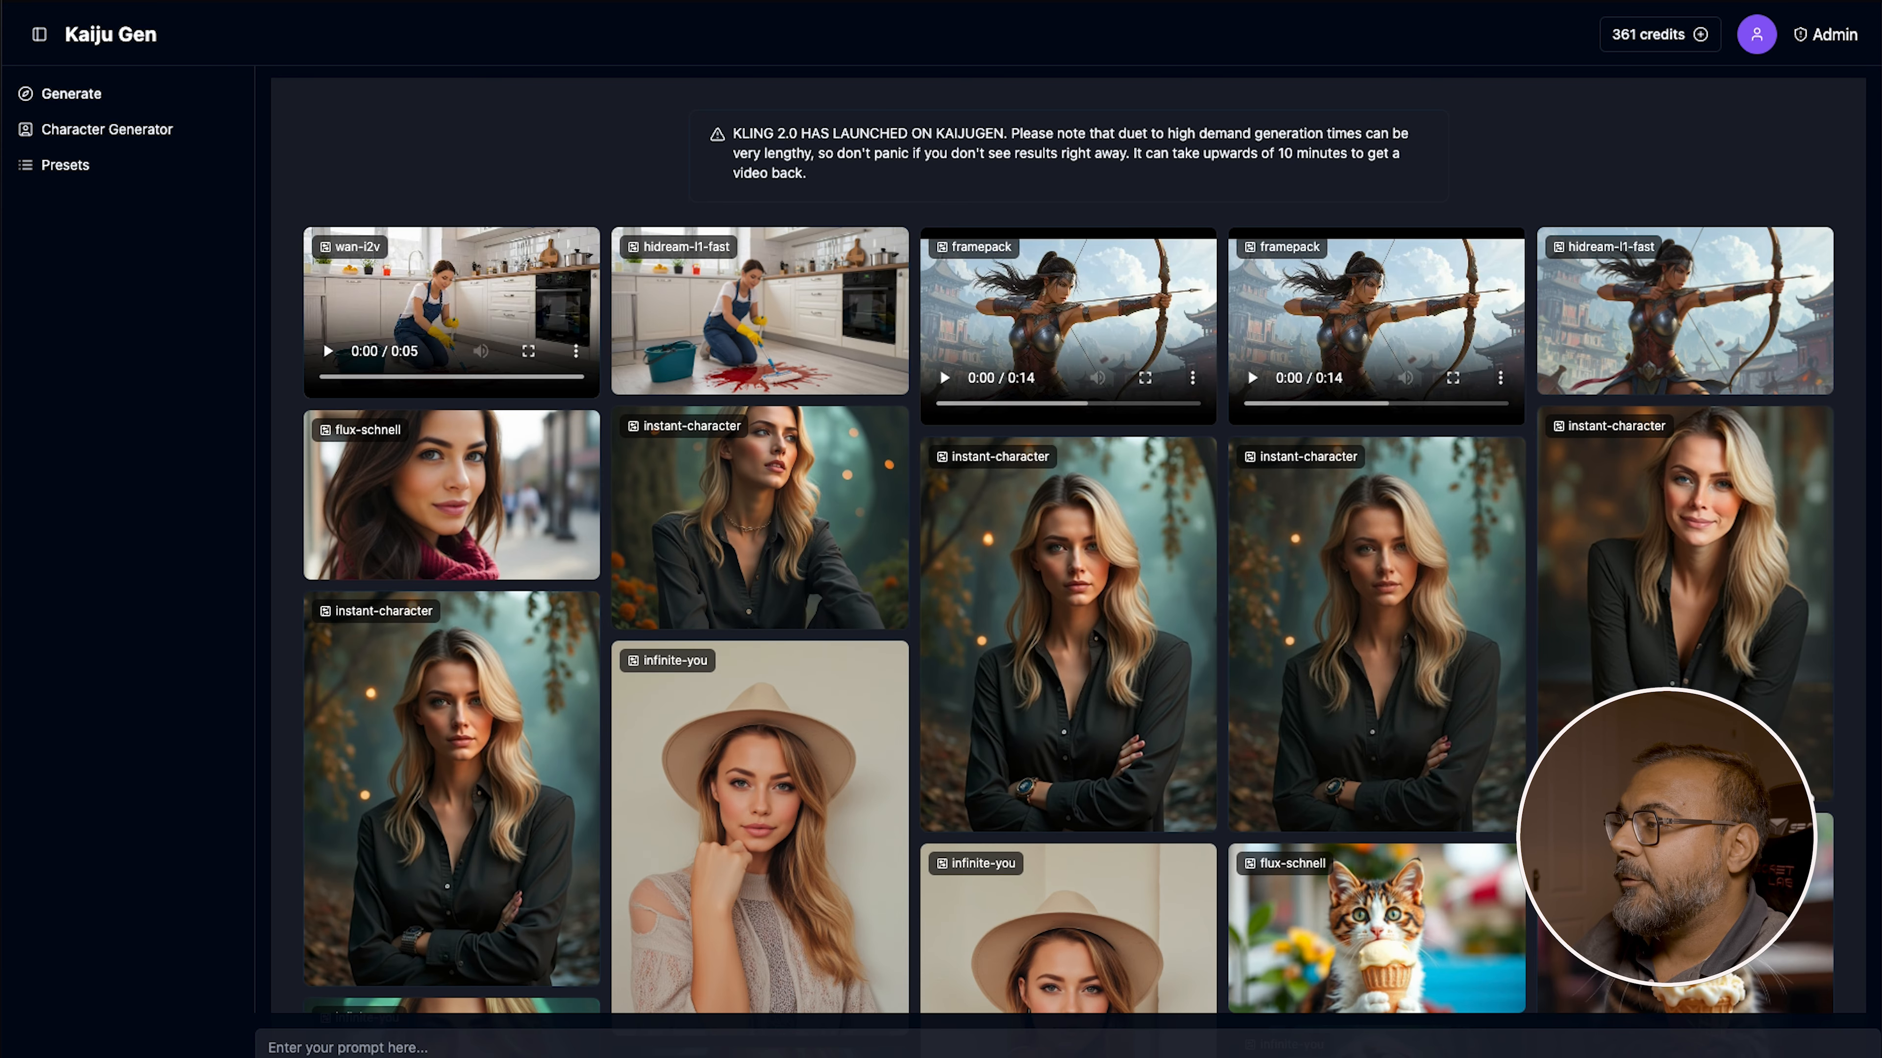
Copy the link of the infinite-you portrait of the woman wearing a hat from the gallery
{"action": "scroll", "coordinate": [455, 915], "scroll_direction": "down", "scroll_amount": 3}
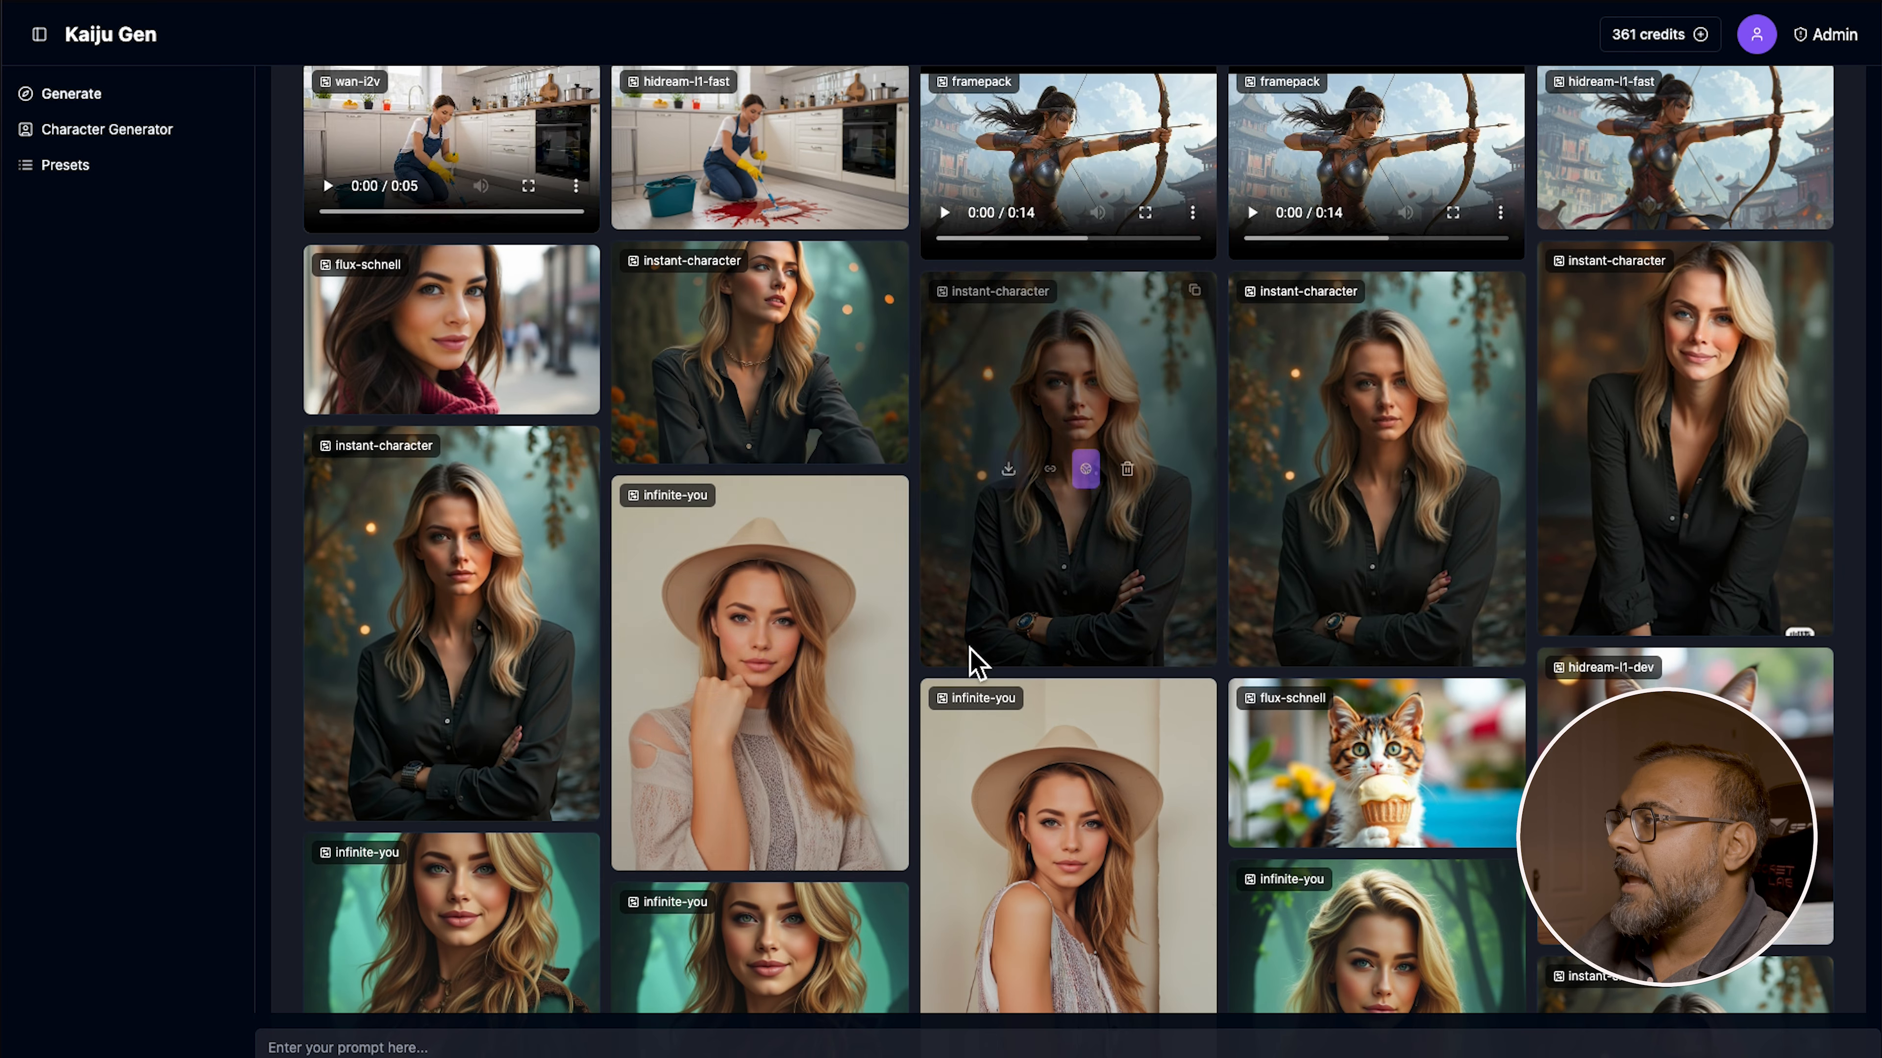
{"action": "mouse_move", "coordinate": [870, 548]}
{"action": "scroll", "coordinate": [871, 549], "scroll_direction": "down", "scroll_amount": 3}
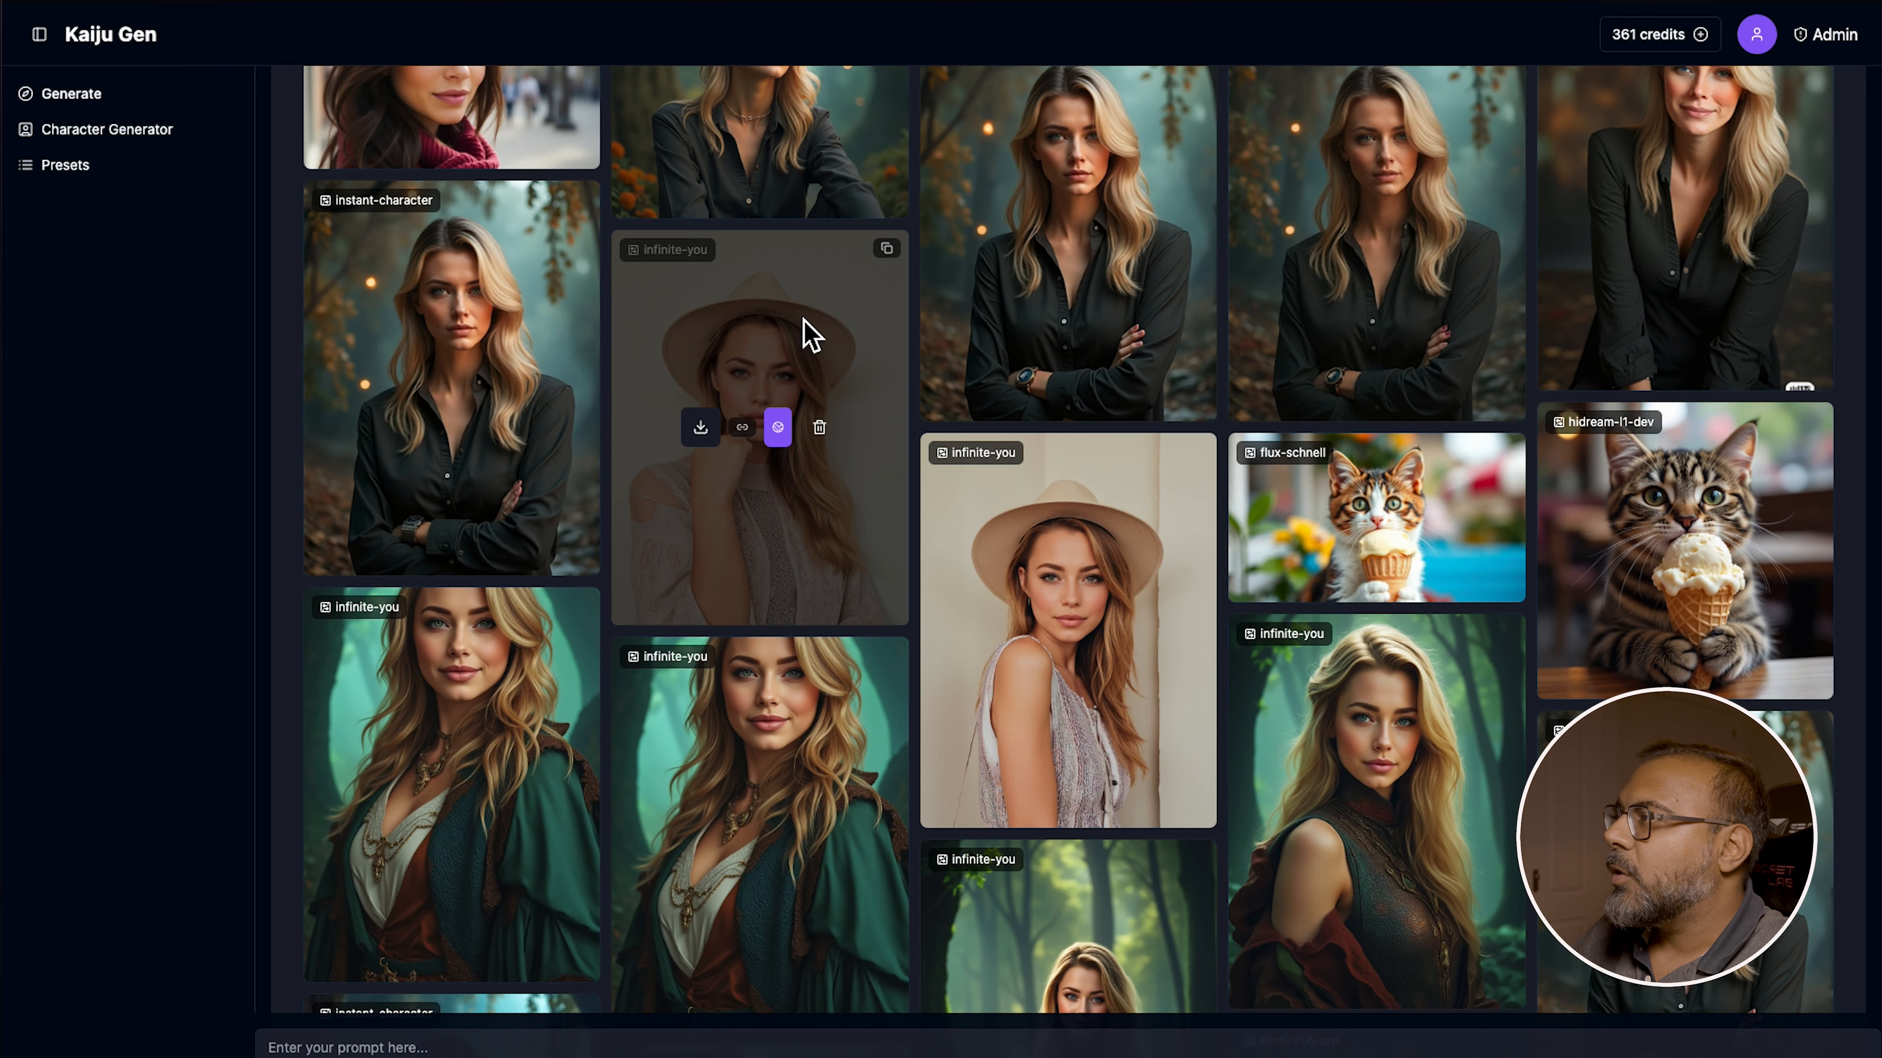
{"action": "left_click", "coordinate": [811, 336]}
{"action": "left_click", "coordinate": [723, 112]}
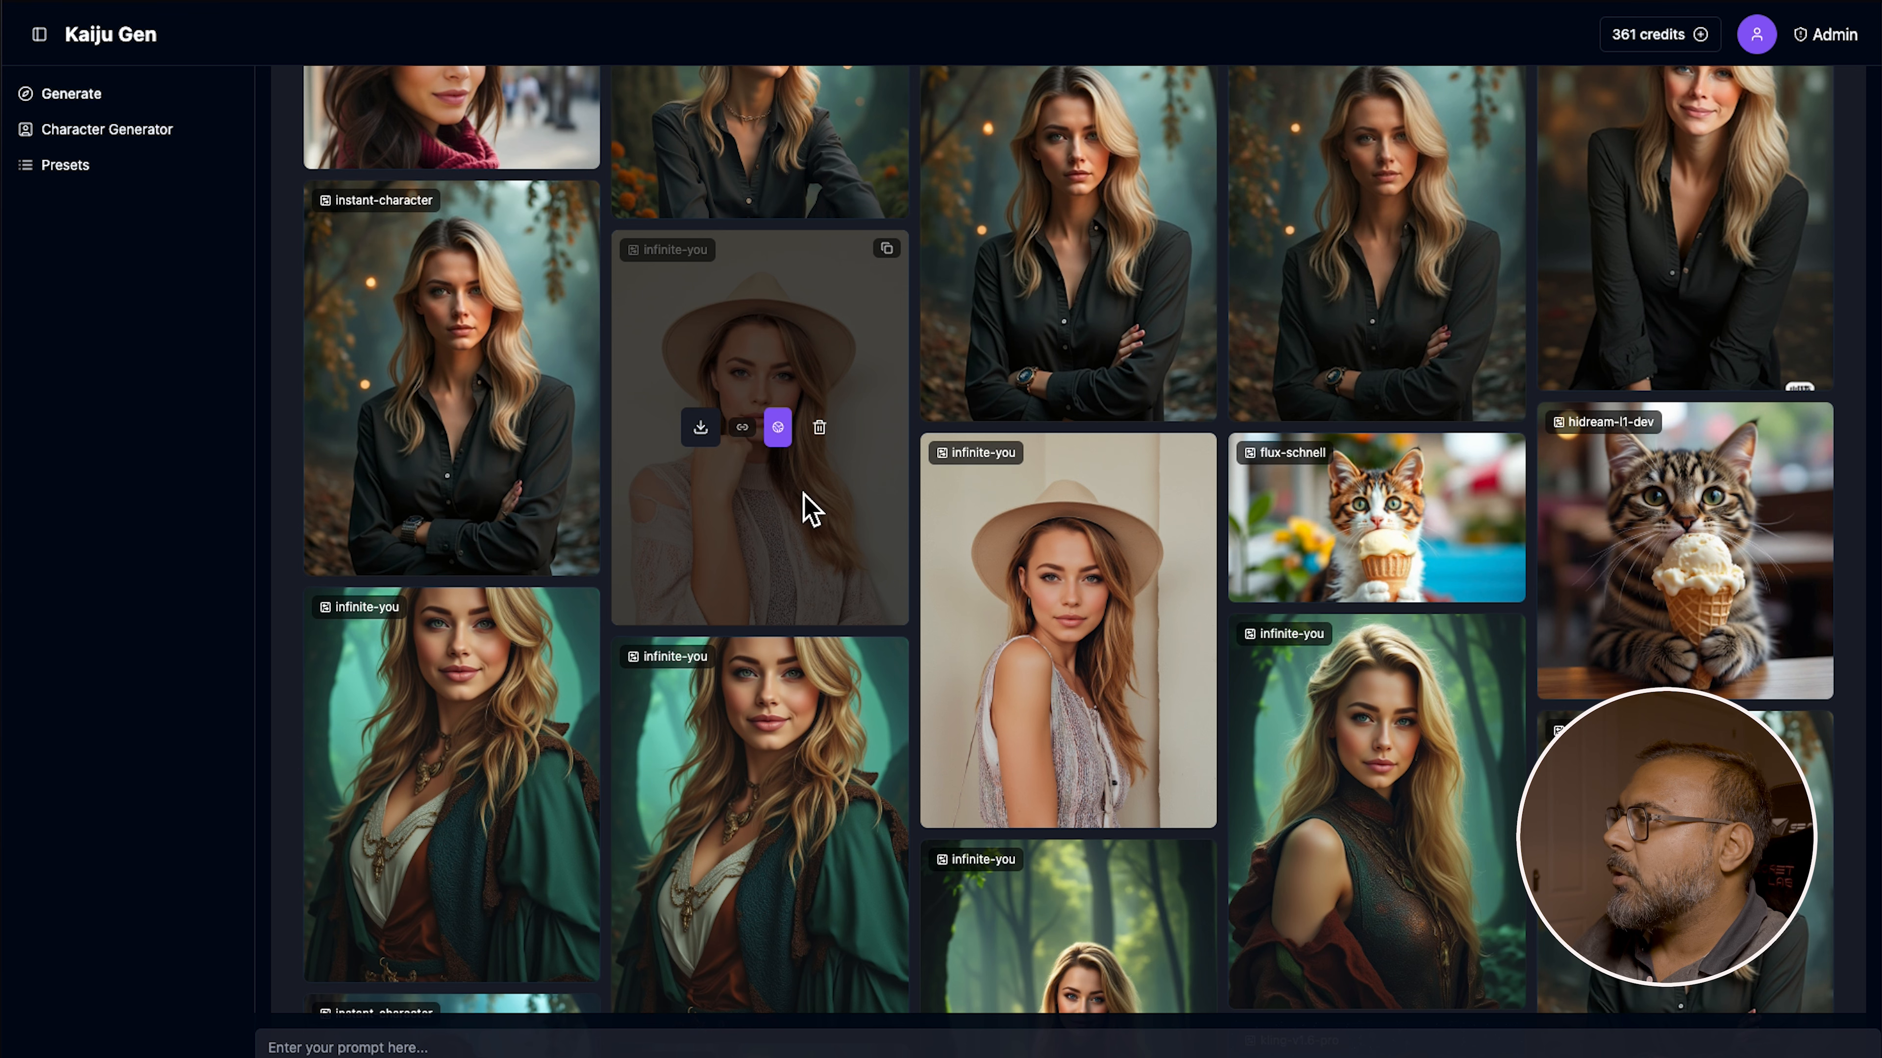
{"action": "scroll", "coordinate": [709, 464], "scroll_direction": "up", "scroll_amount": 6}
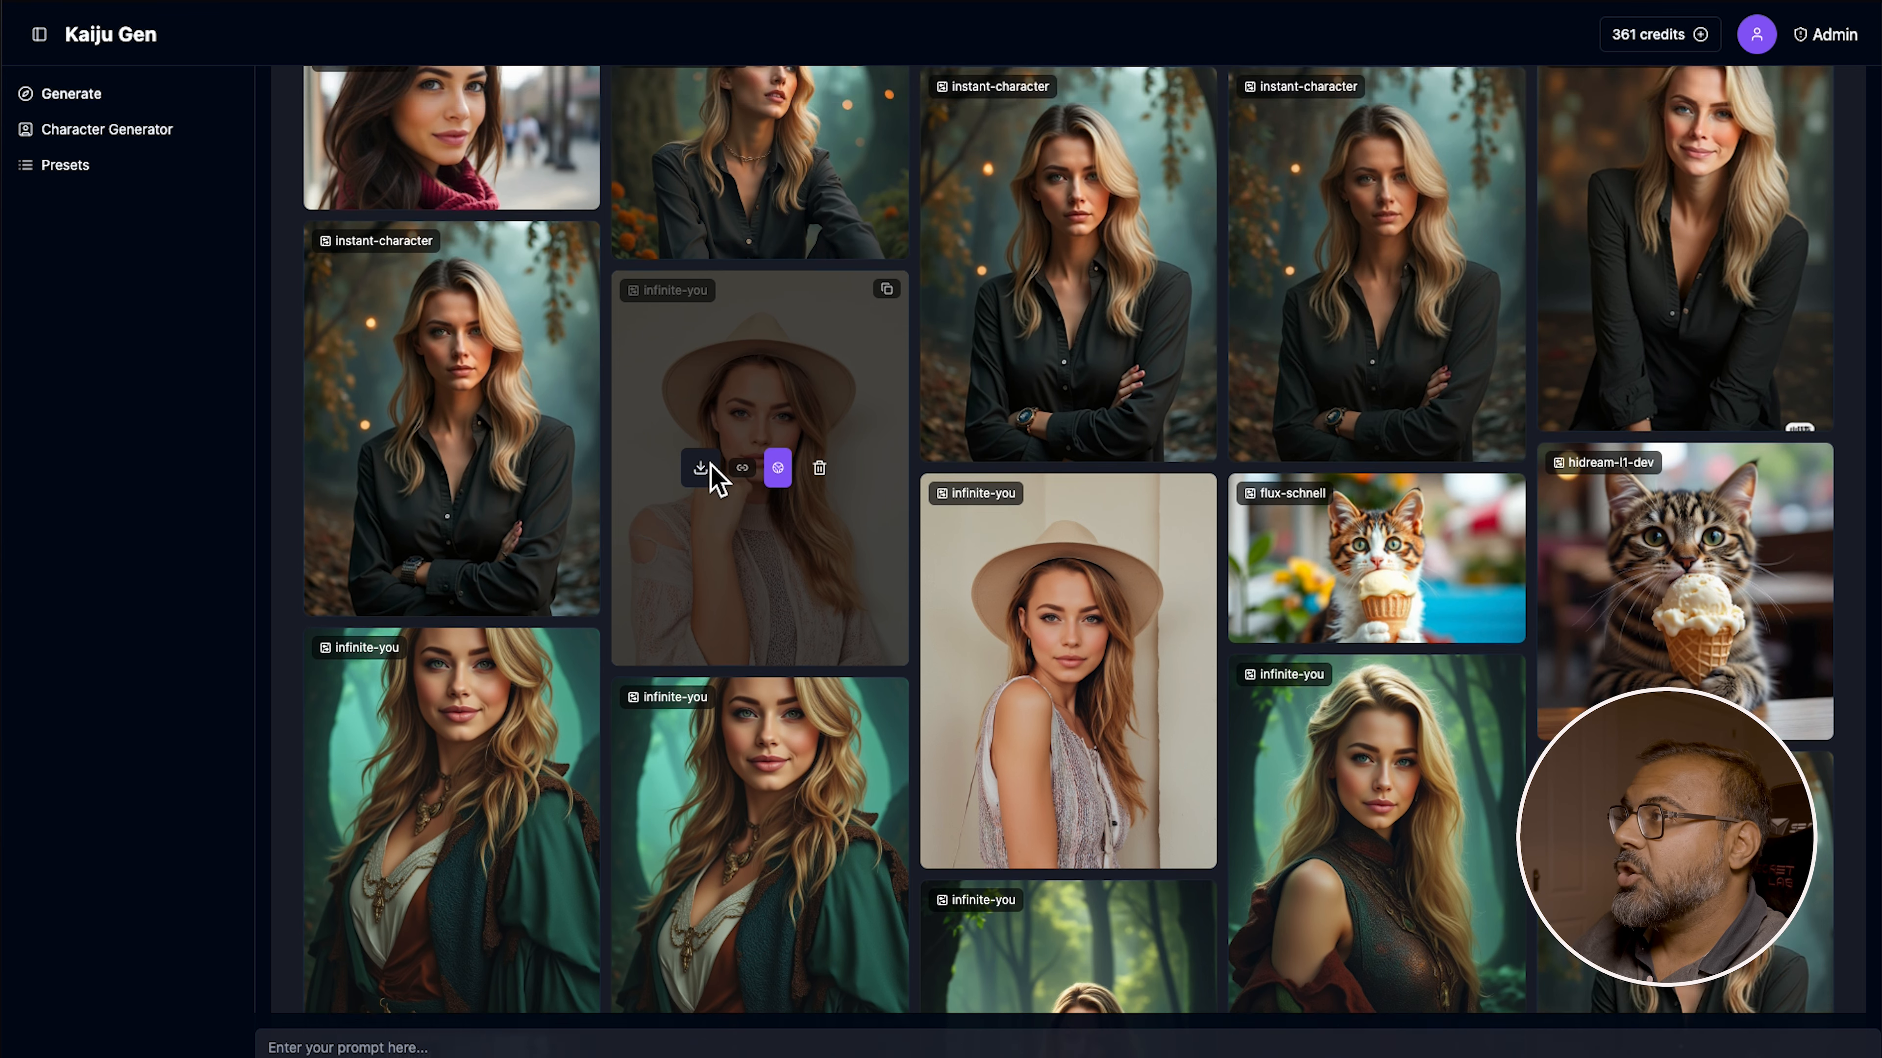
Paste the copied image link into the reference image URL field
{"action": "left_click", "coordinate": [346, 1052]}
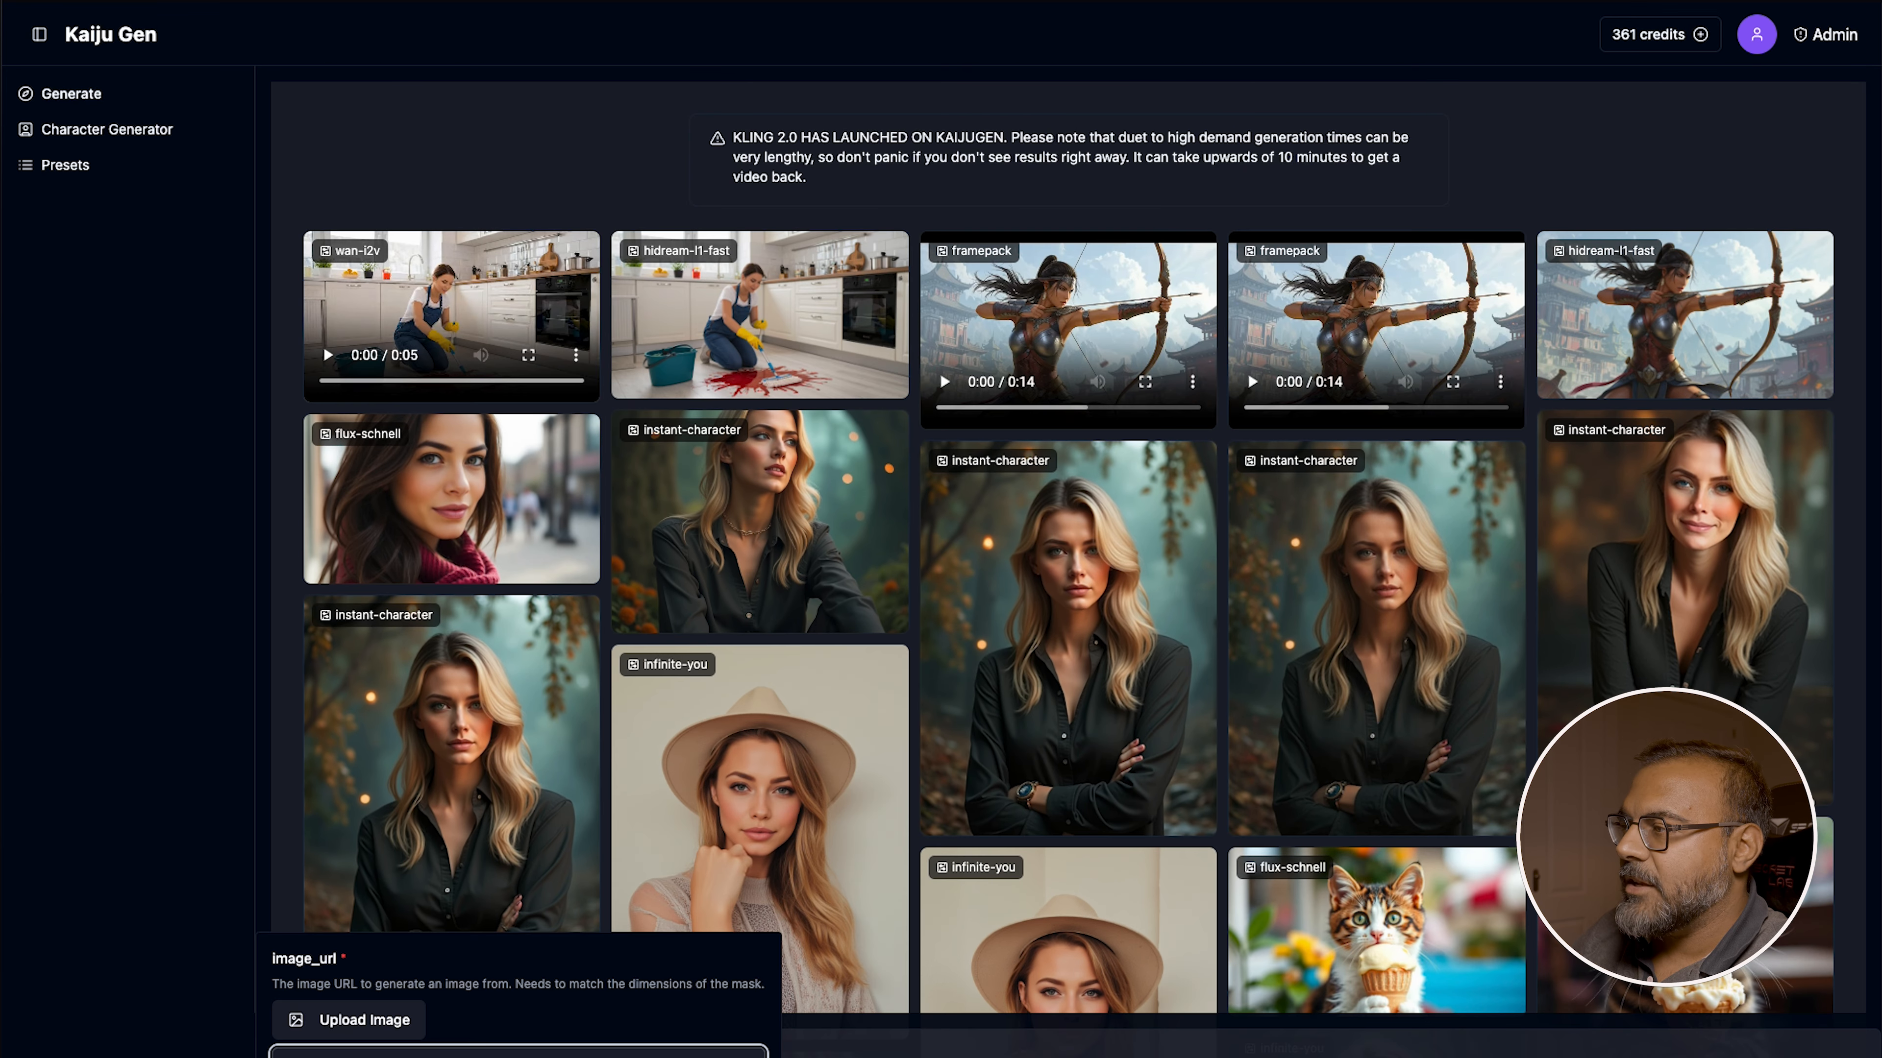
{"action": "right_click", "coordinate": [392, 1051]}
{"action": "left_click", "coordinate": [462, 797]}
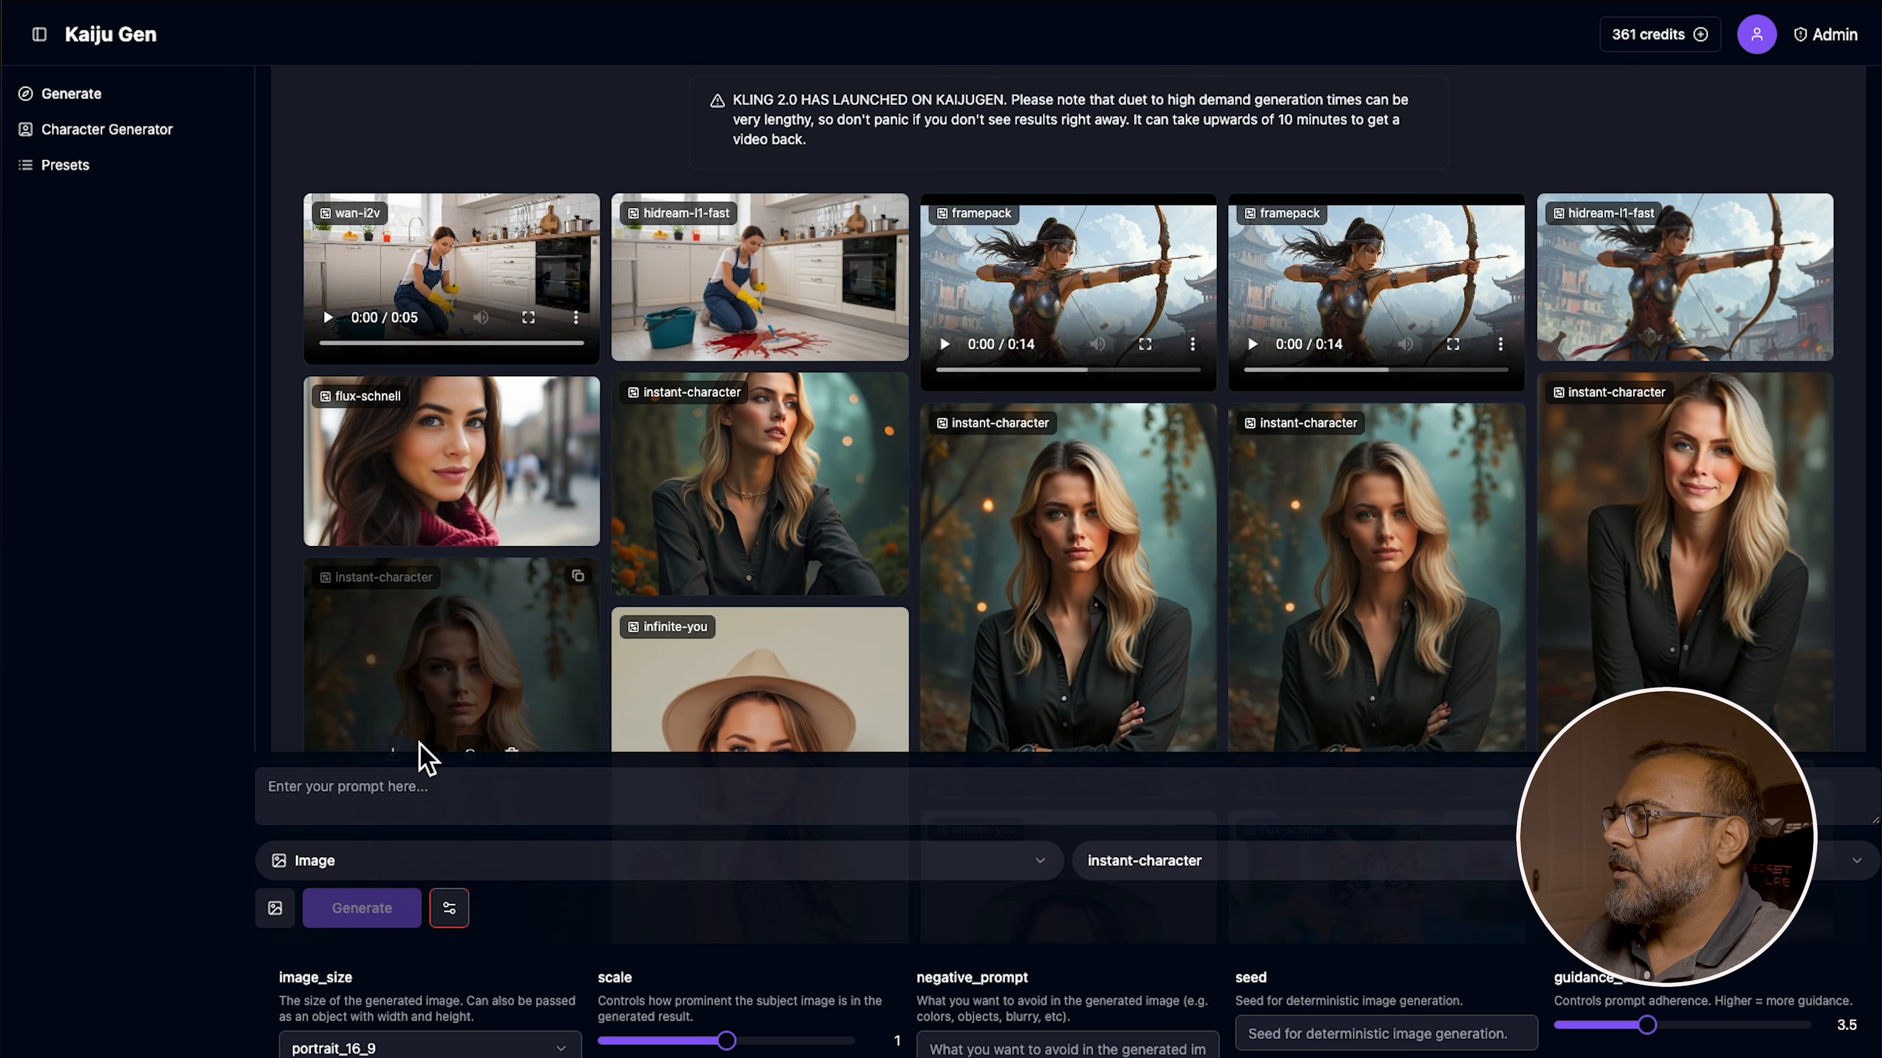
Generate an image with the prompt "Woman standing in the snow"
{"action": "left_click", "coordinate": [453, 798]}
{"action": "type", "text": "Woman s"}
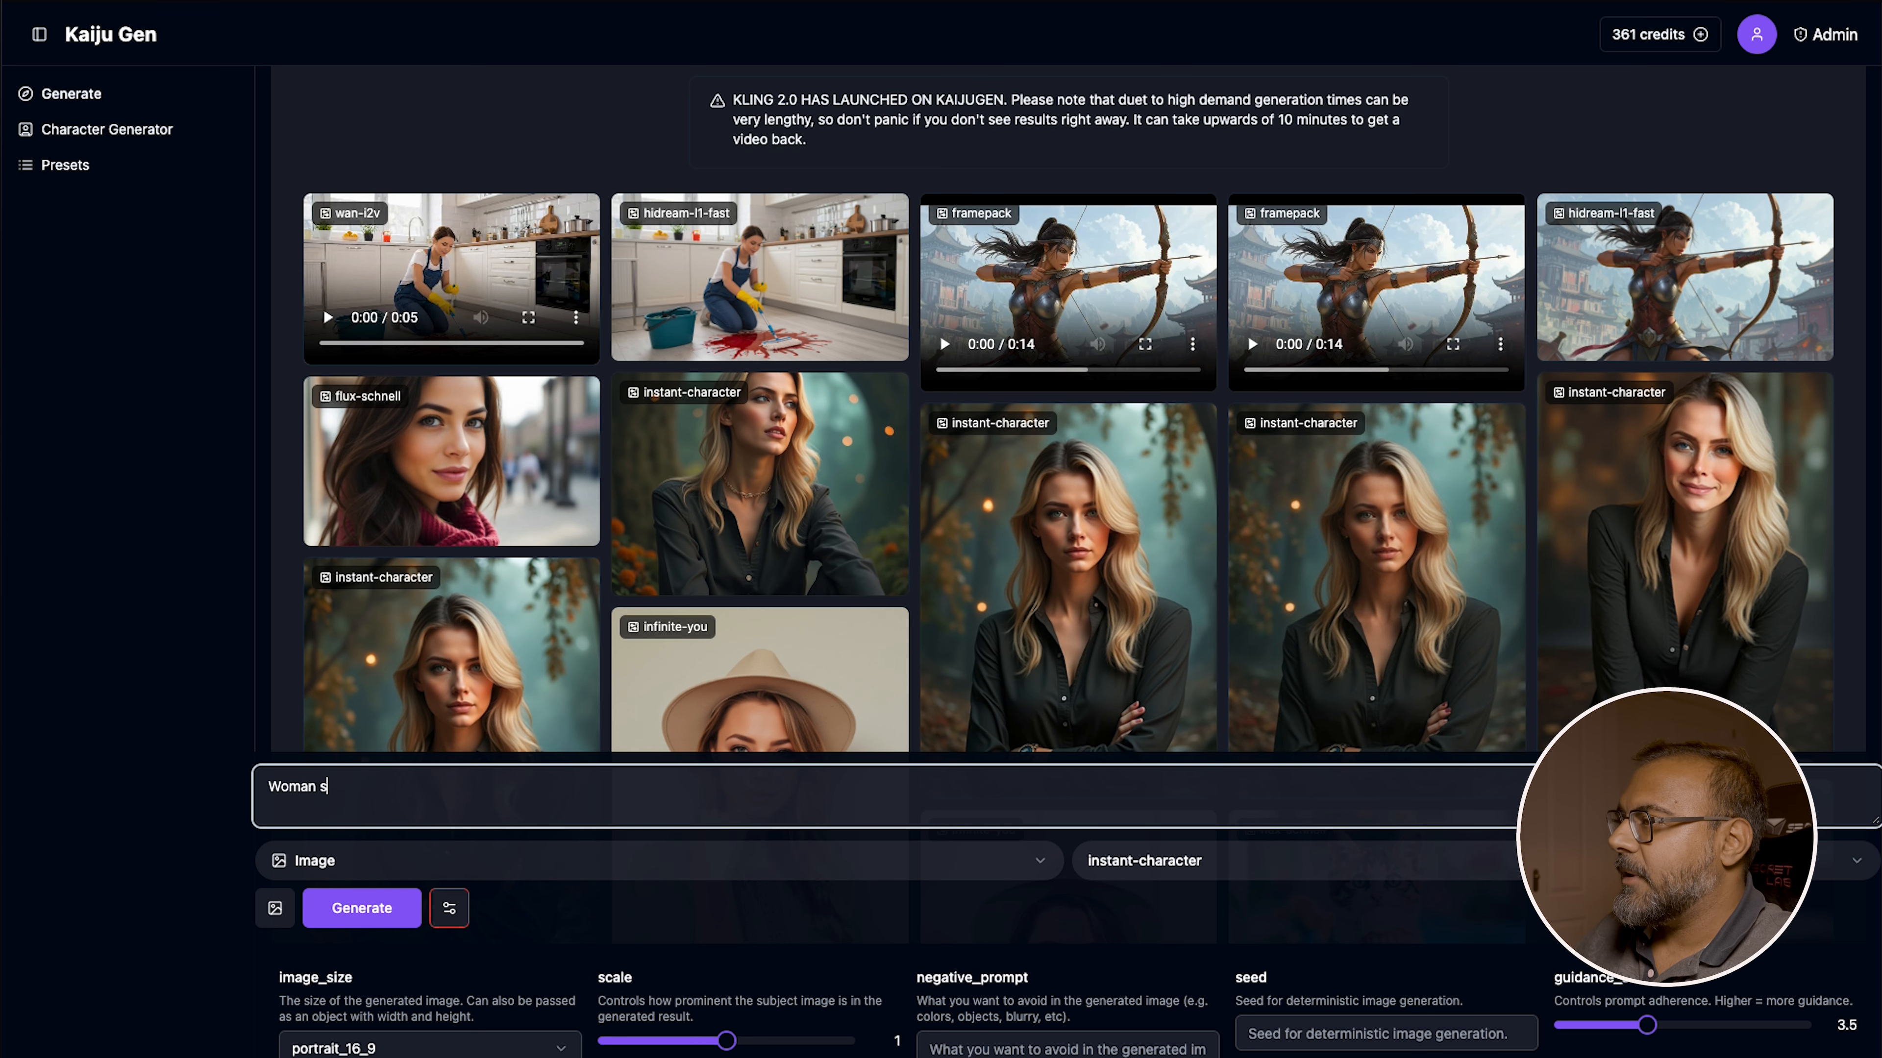
{"action": "type", "text": "tanding in the sno"}
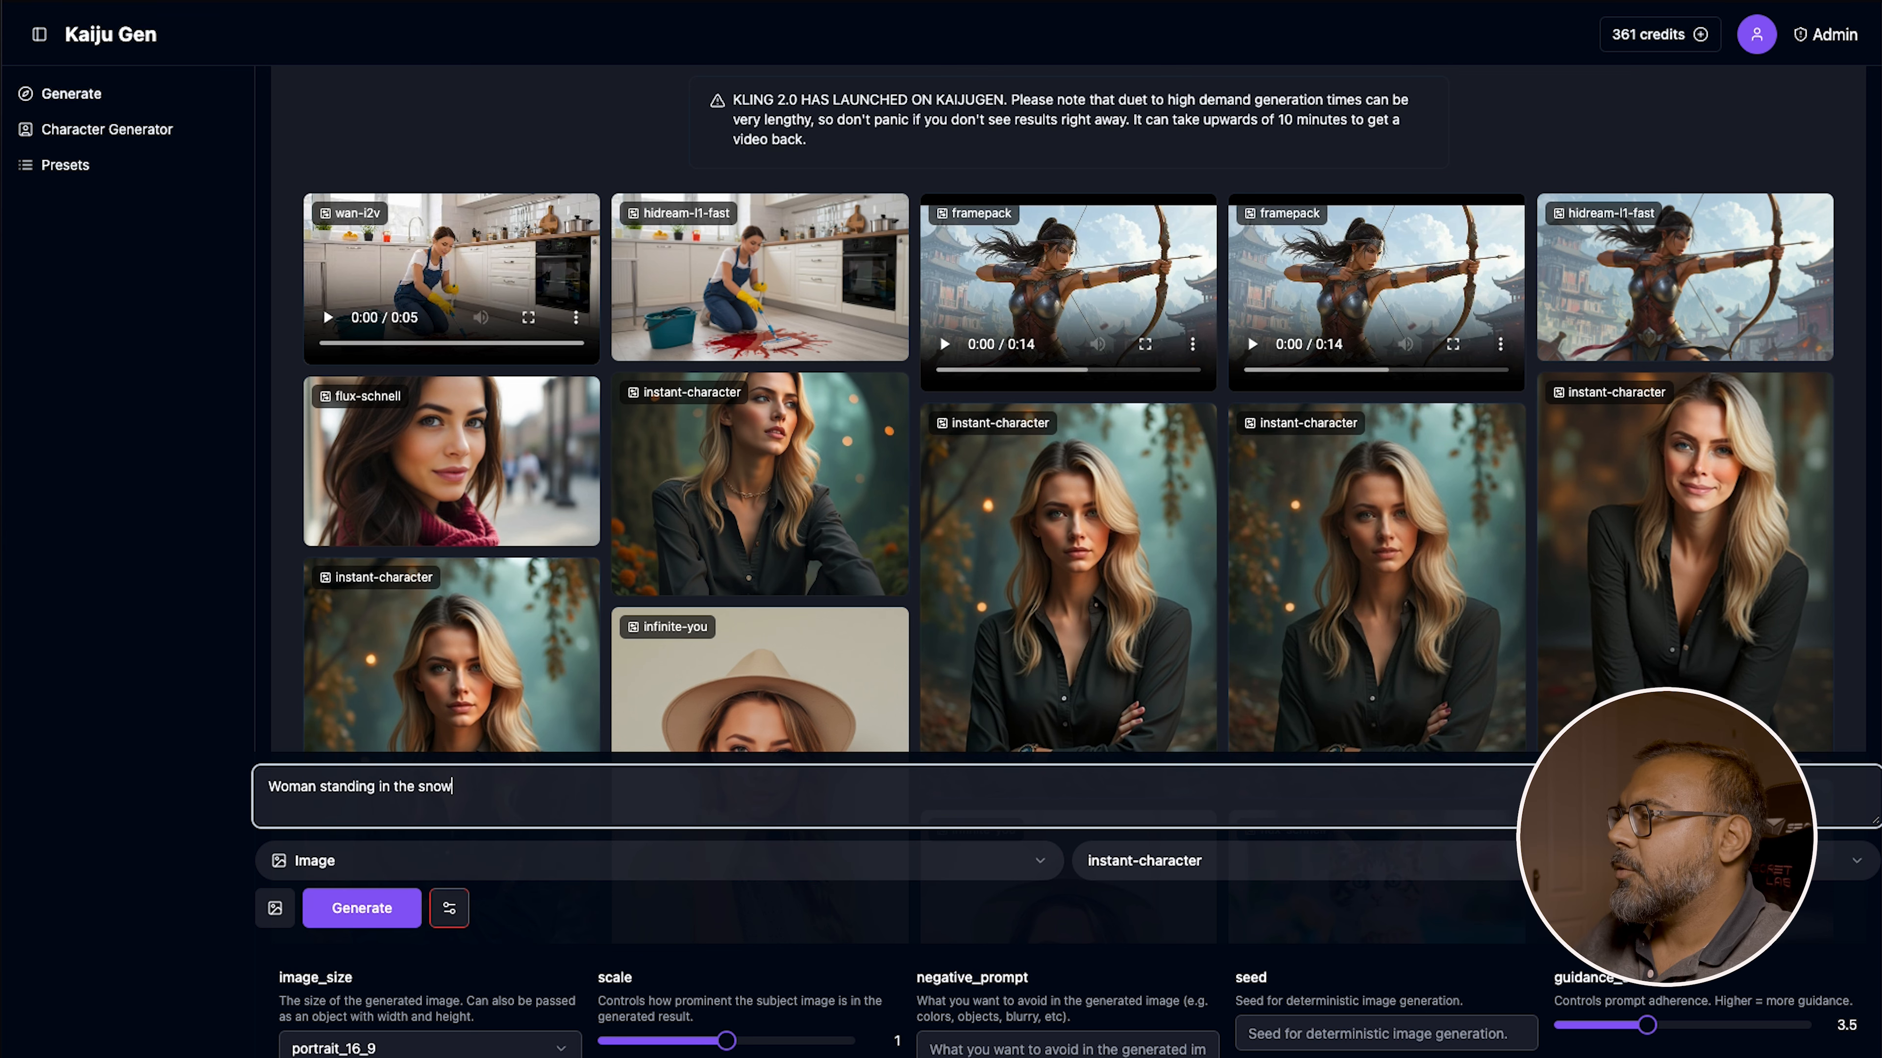
{"action": "type", "text": "w"}
{"action": "key", "text": "Return"}
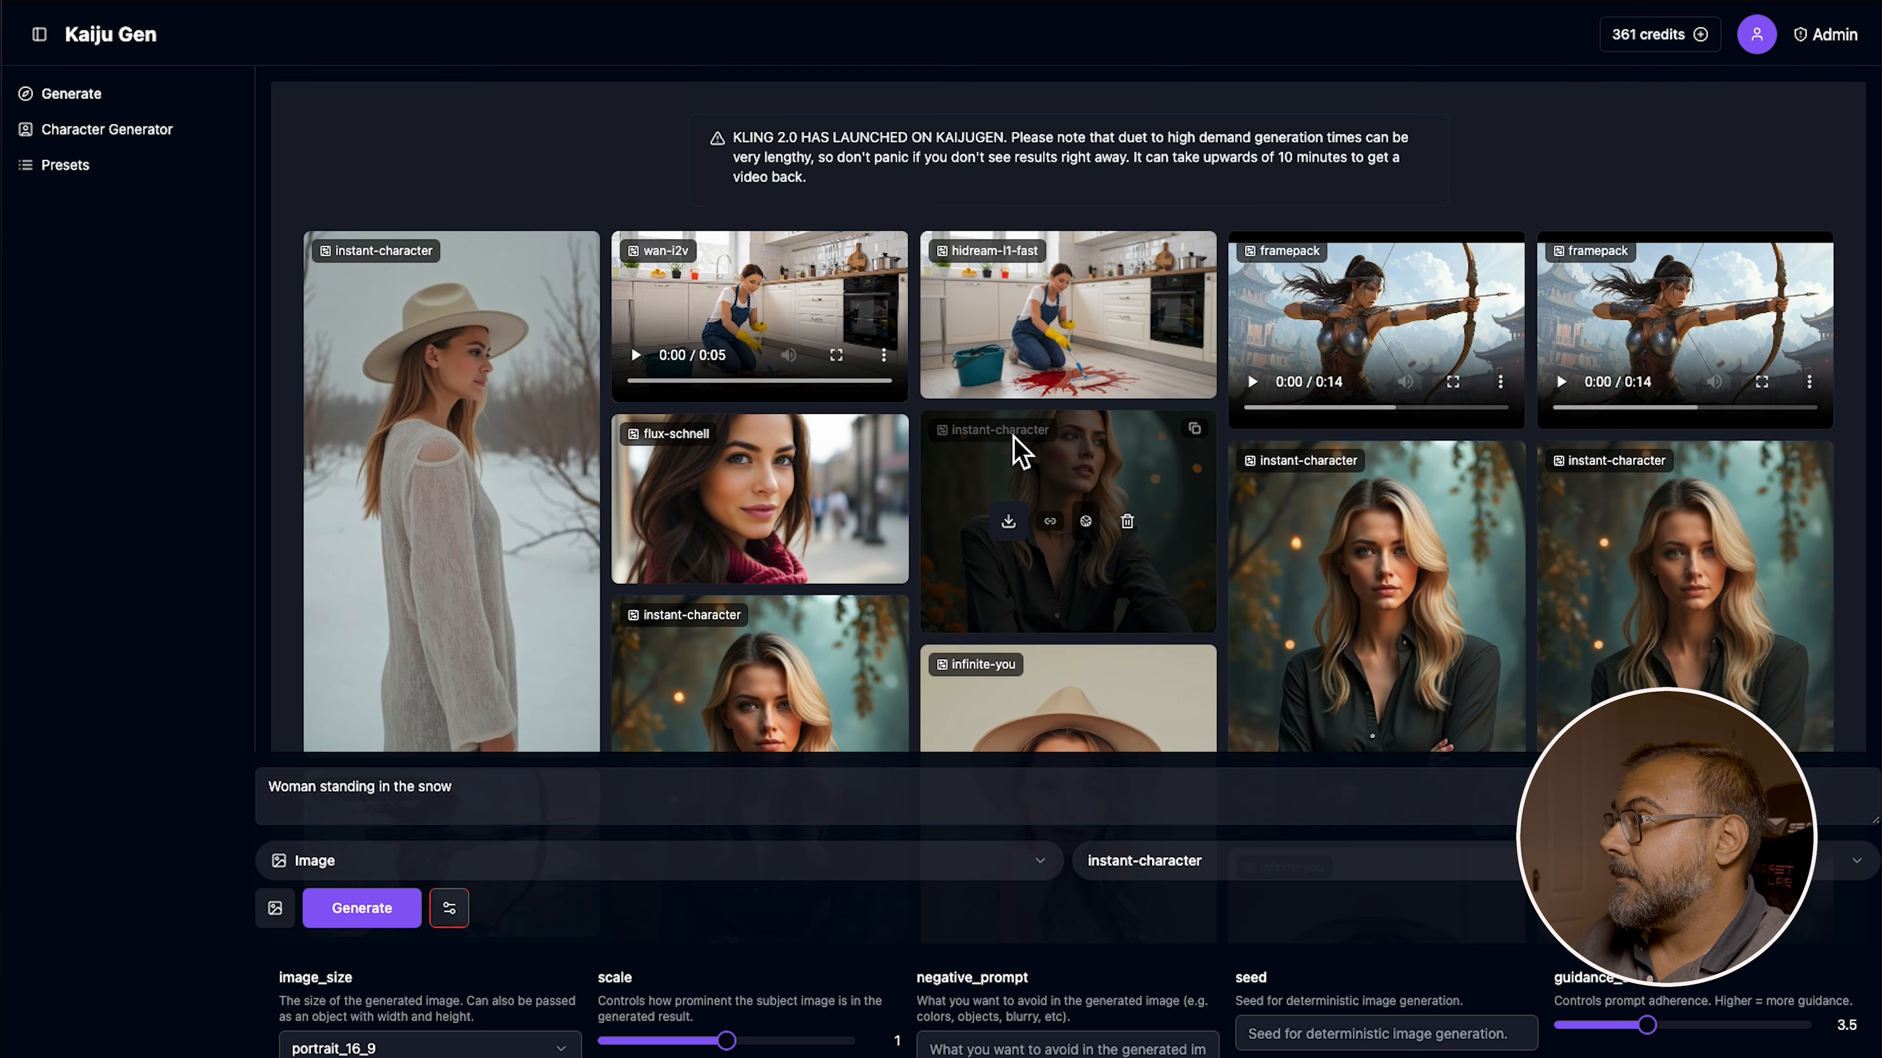
Prefix the prompt with "portrait of" and generate another image
{"action": "scroll", "coordinate": [492, 560], "scroll_direction": "down", "scroll_amount": 2}
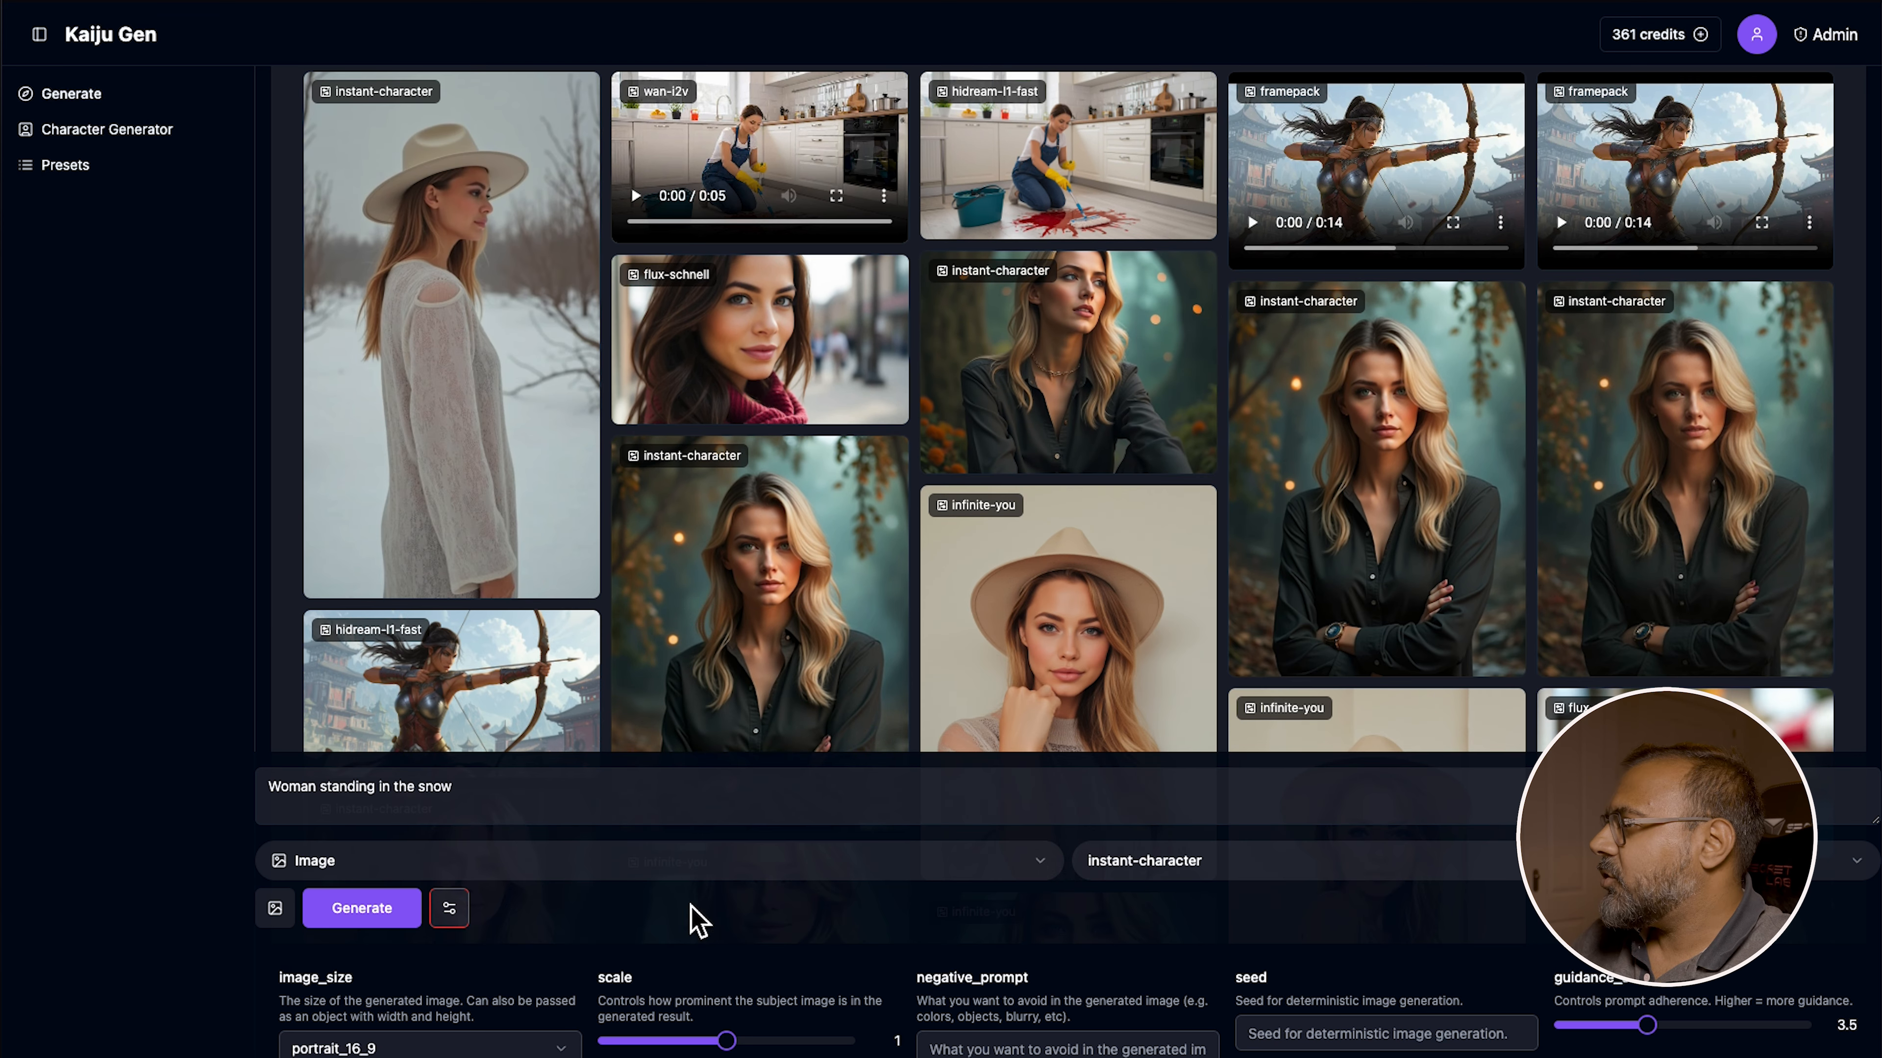
{"action": "left_click", "coordinate": [377, 921]}
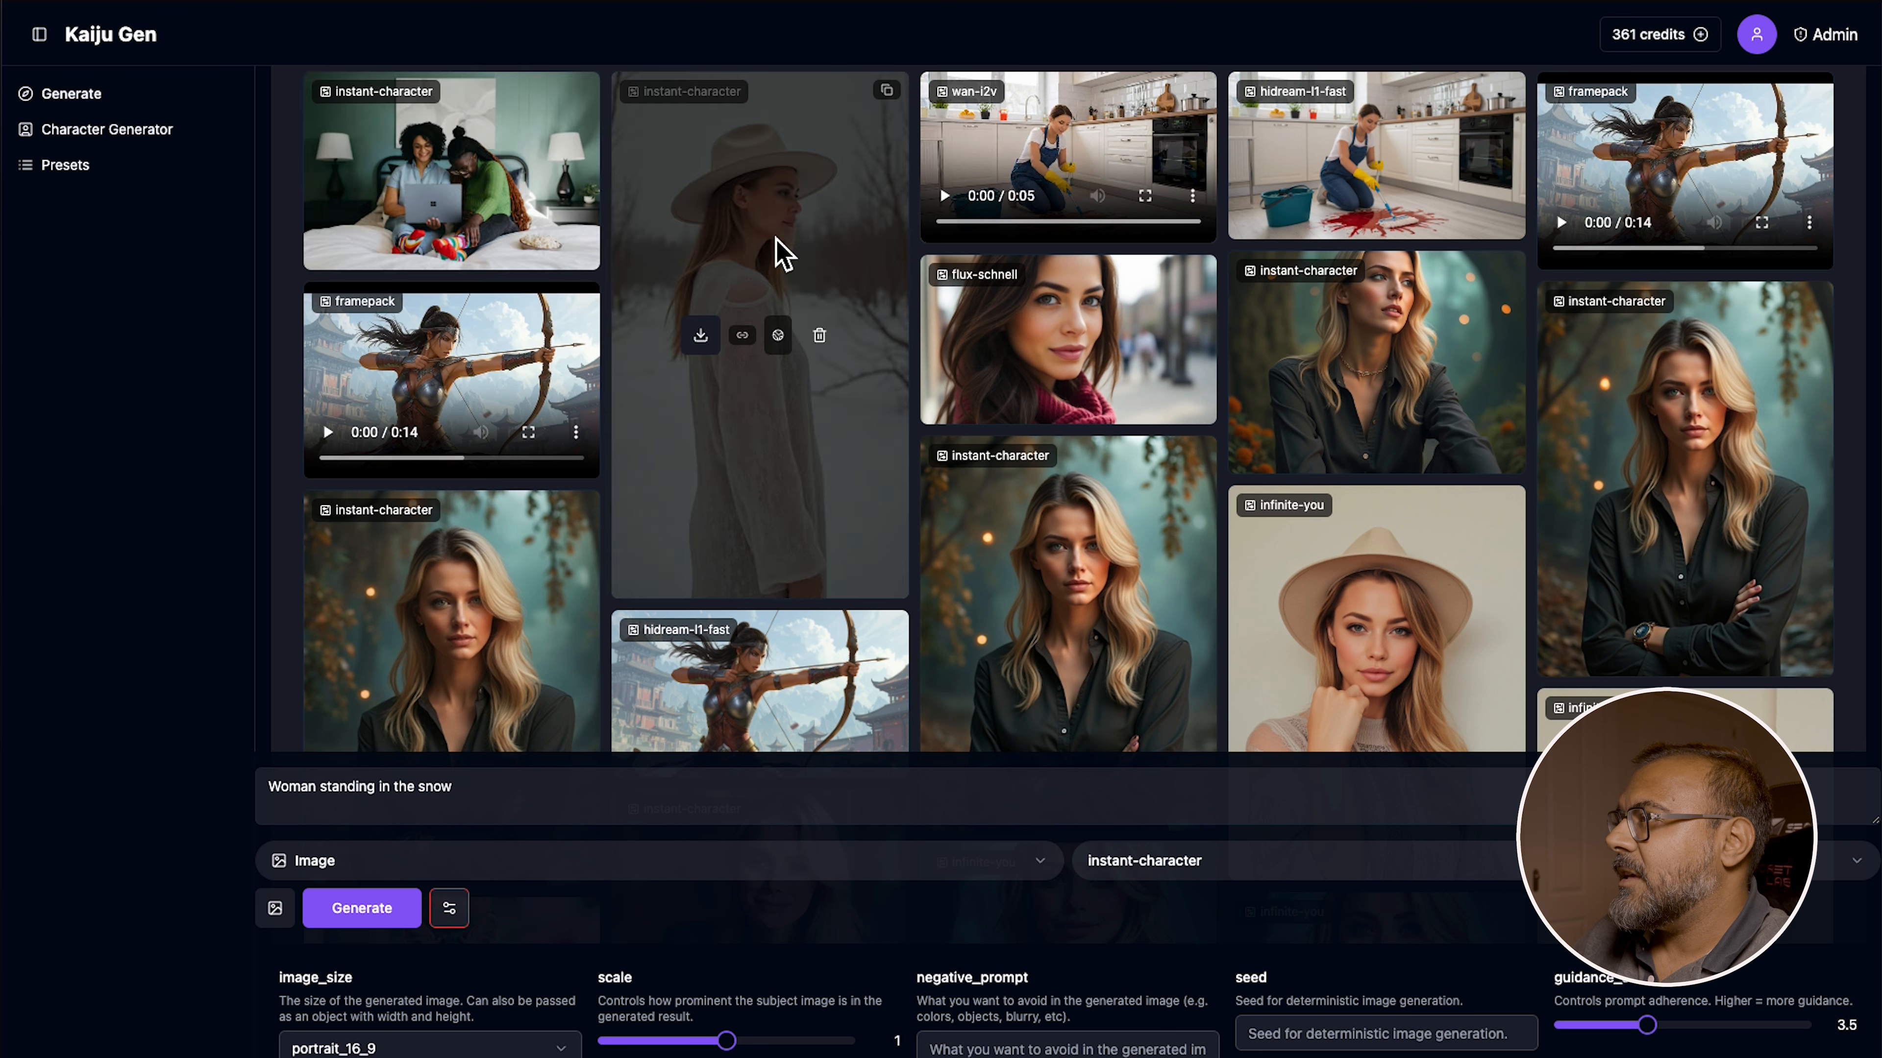
{"action": "left_click", "coordinate": [501, 821]}
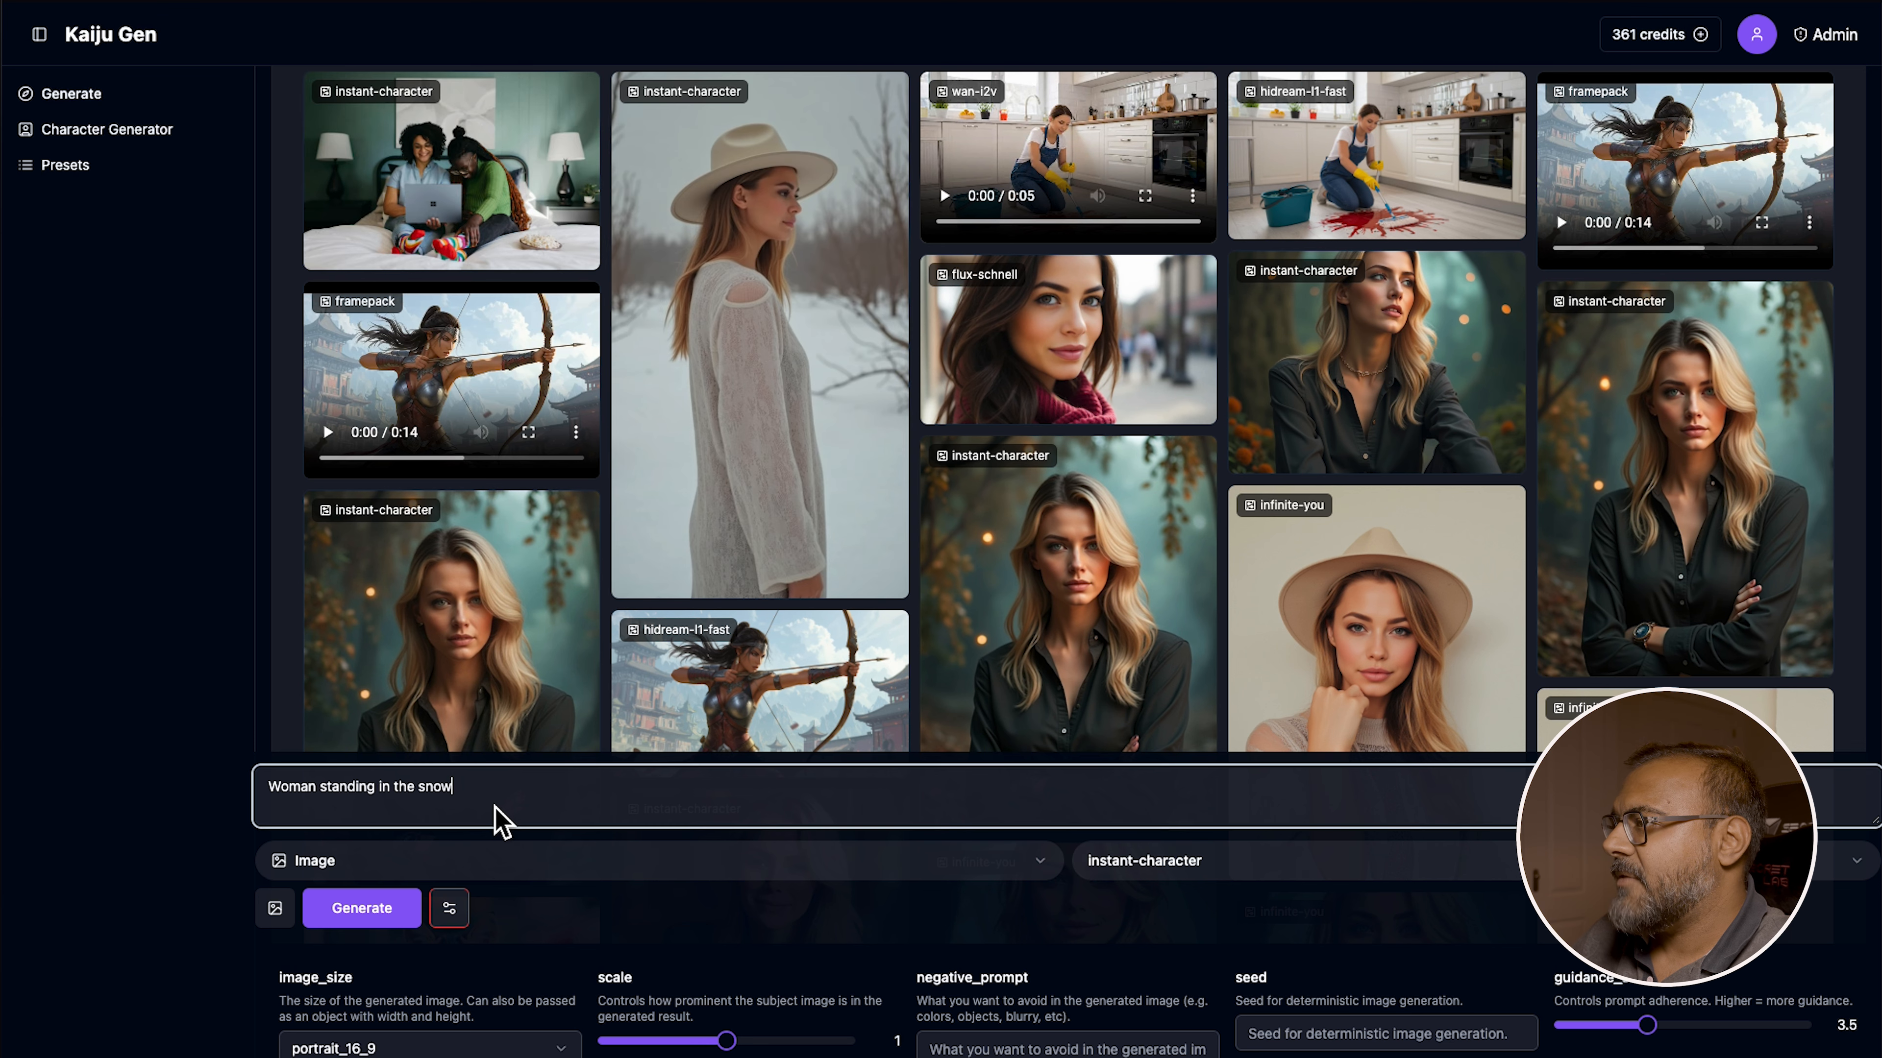
{"action": "type", "text": "portrait of"}
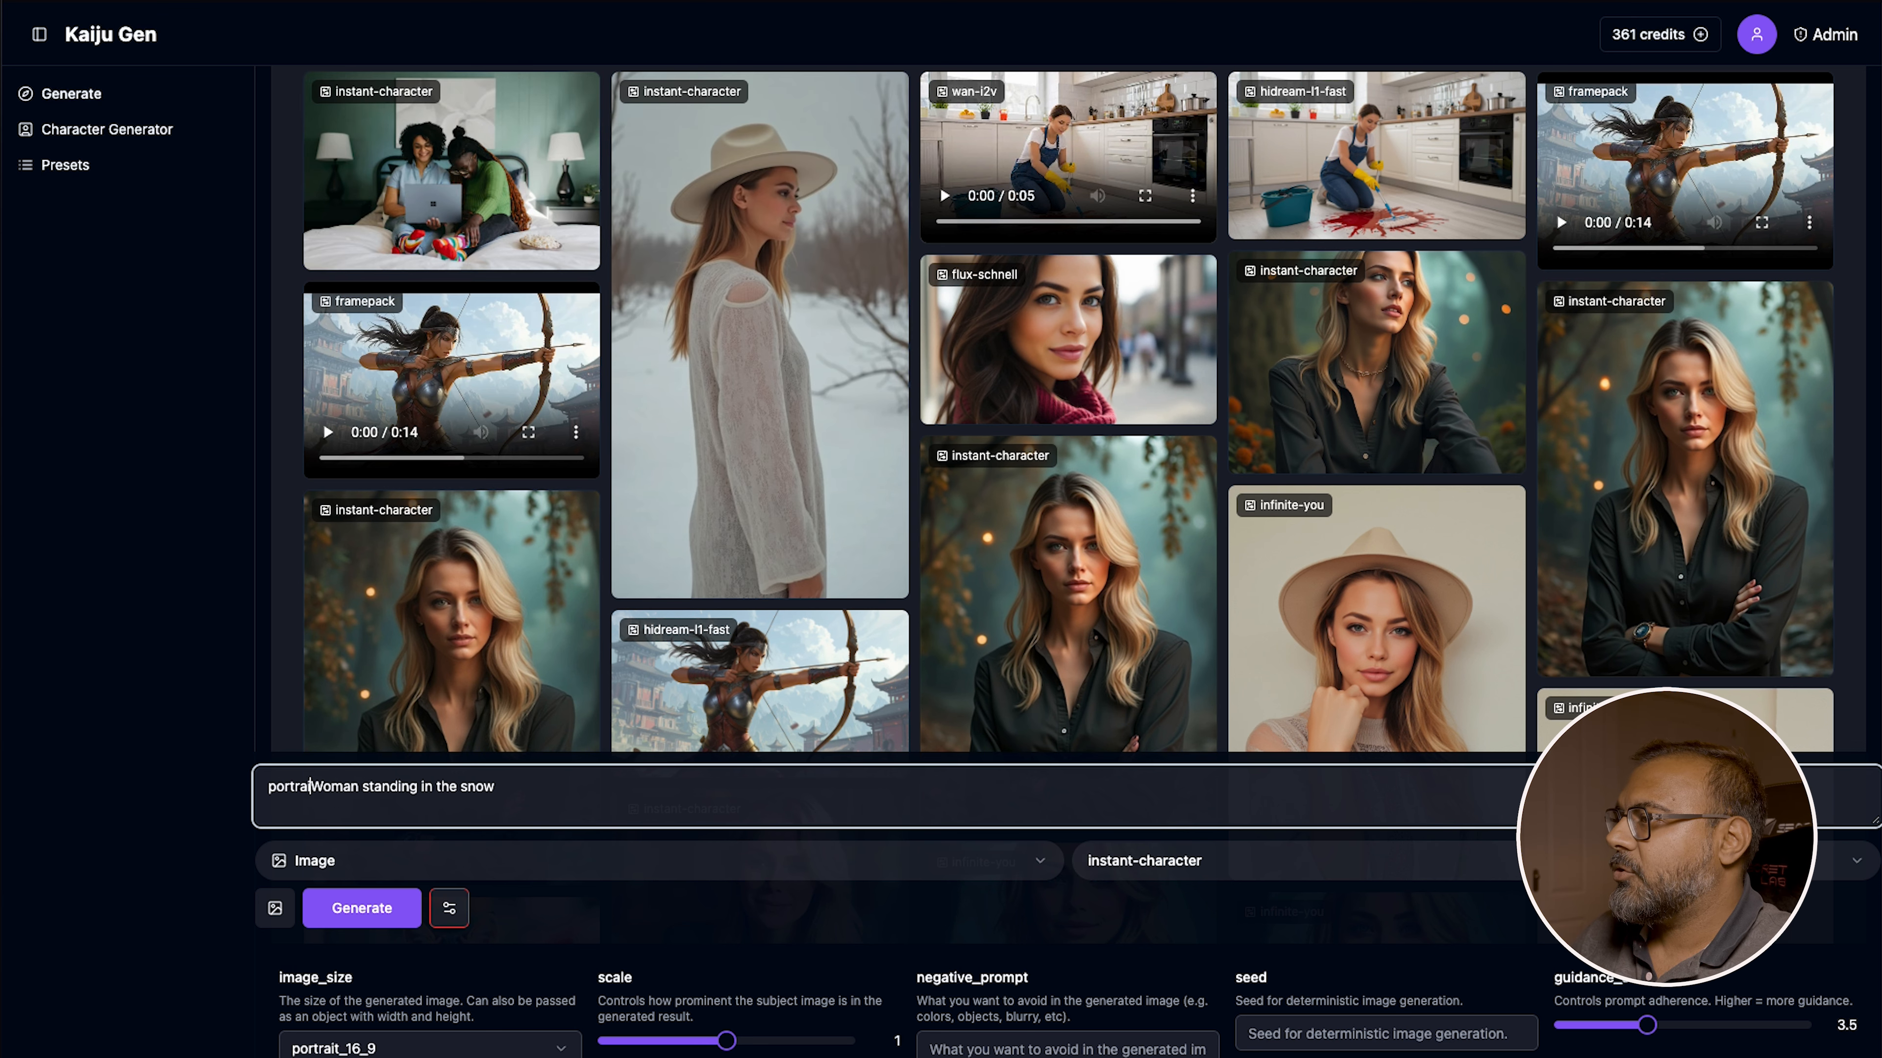
{"action": "left_click", "coordinate": [1317, 682]}
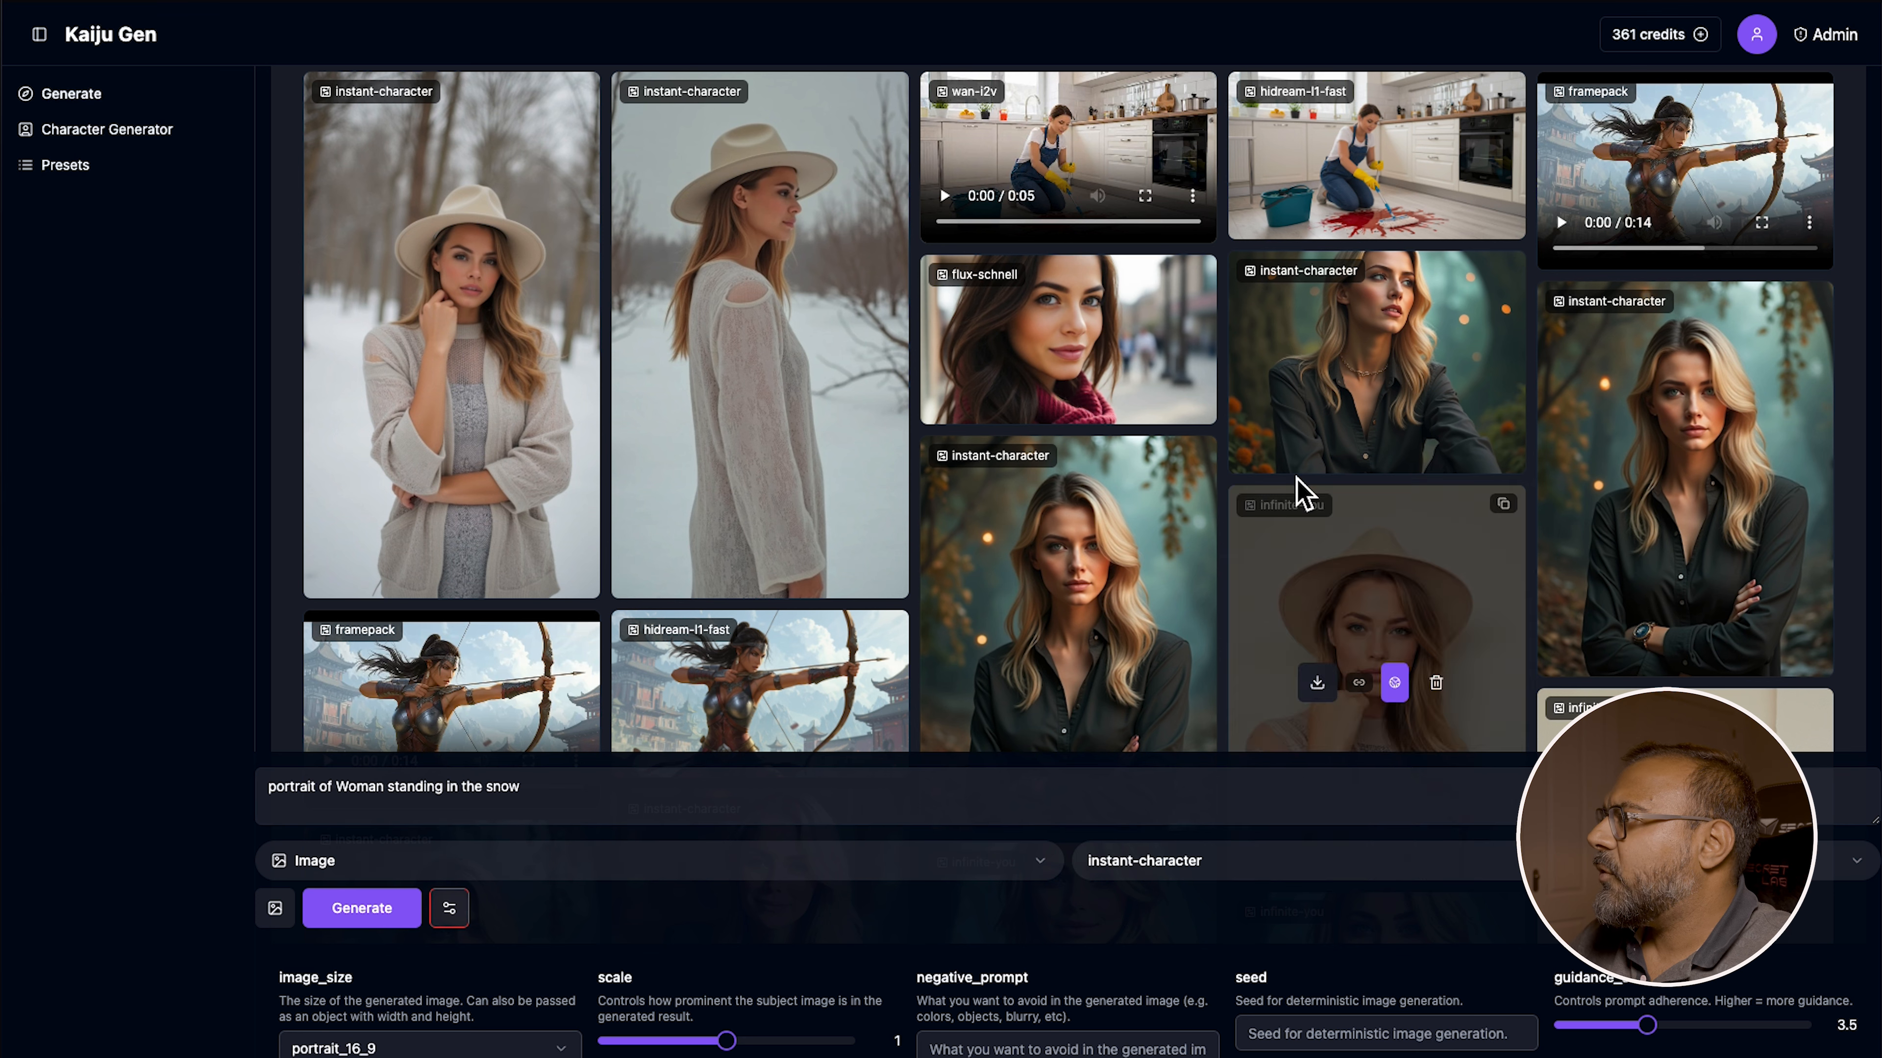
Open the newly generated snow portrait to compare it with the reference photo
{"action": "mouse_move", "coordinate": [374, 413]}
{"action": "left_click", "coordinate": [401, 342]}
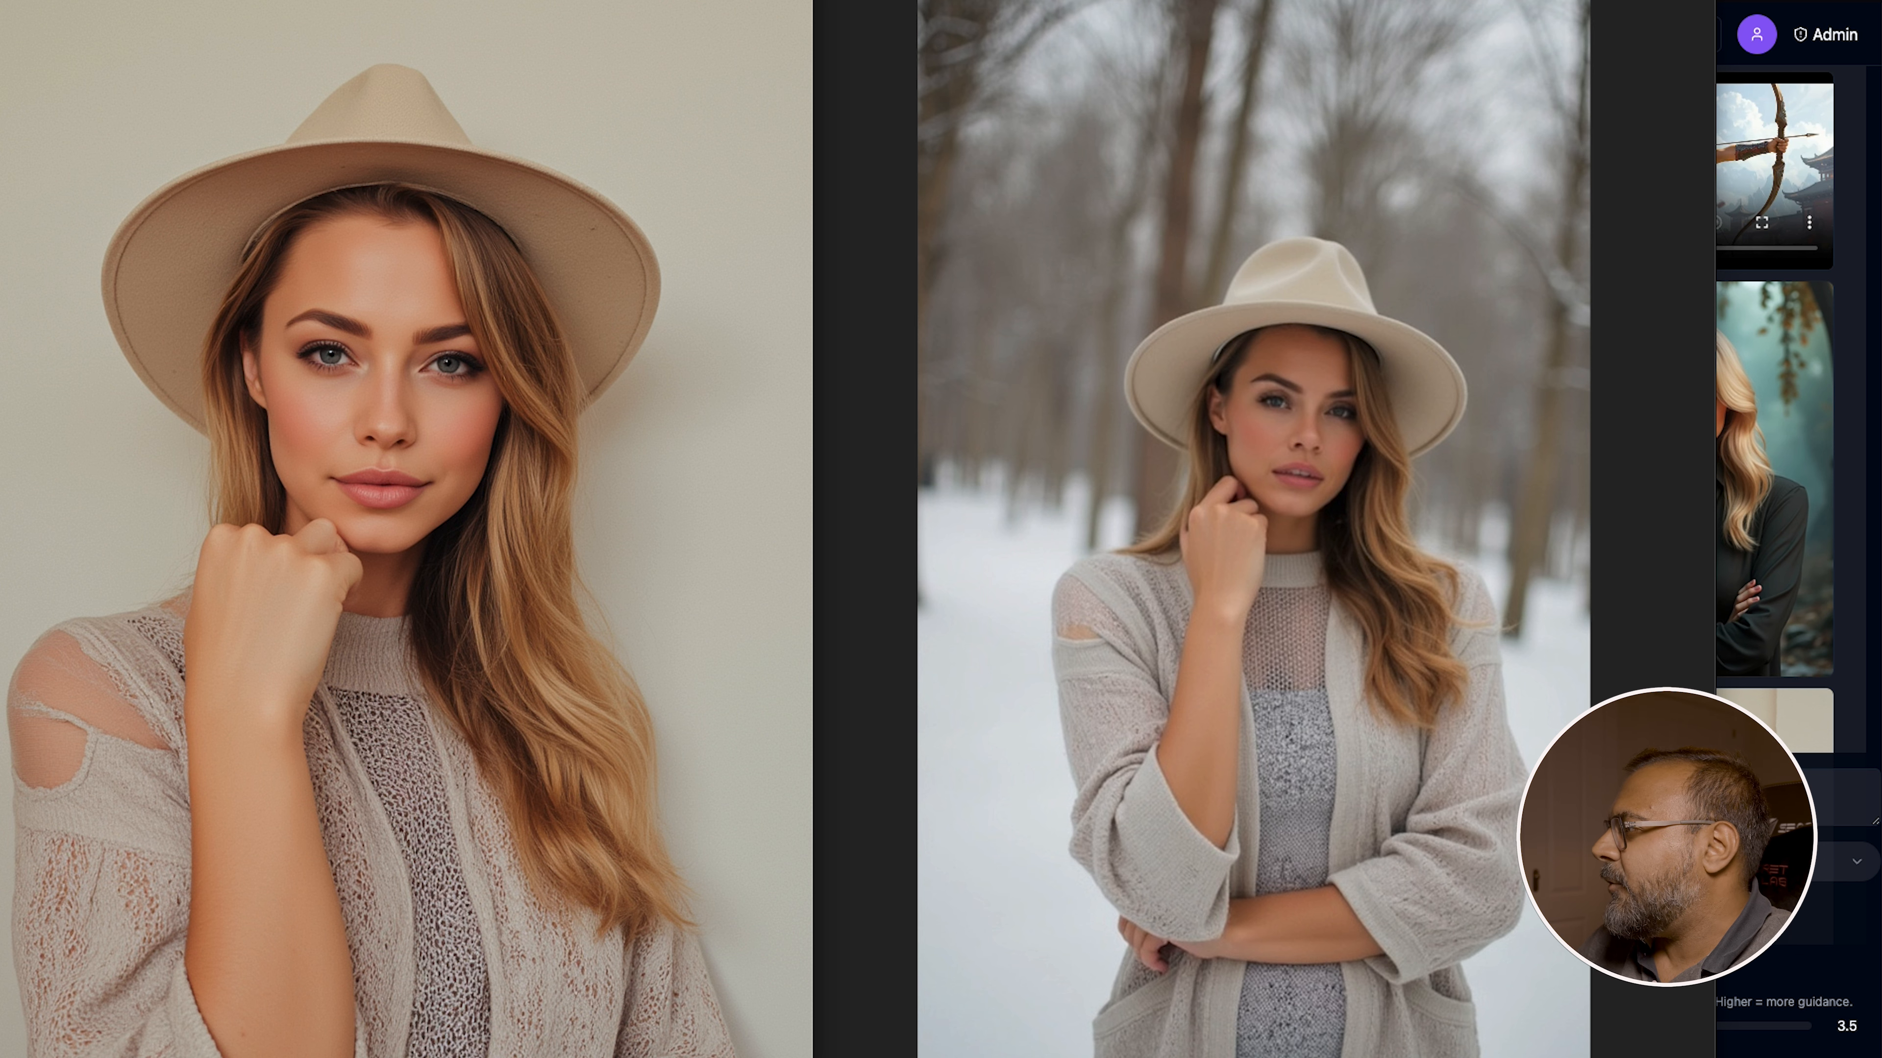
{"action": "key", "text": "super+grave"}
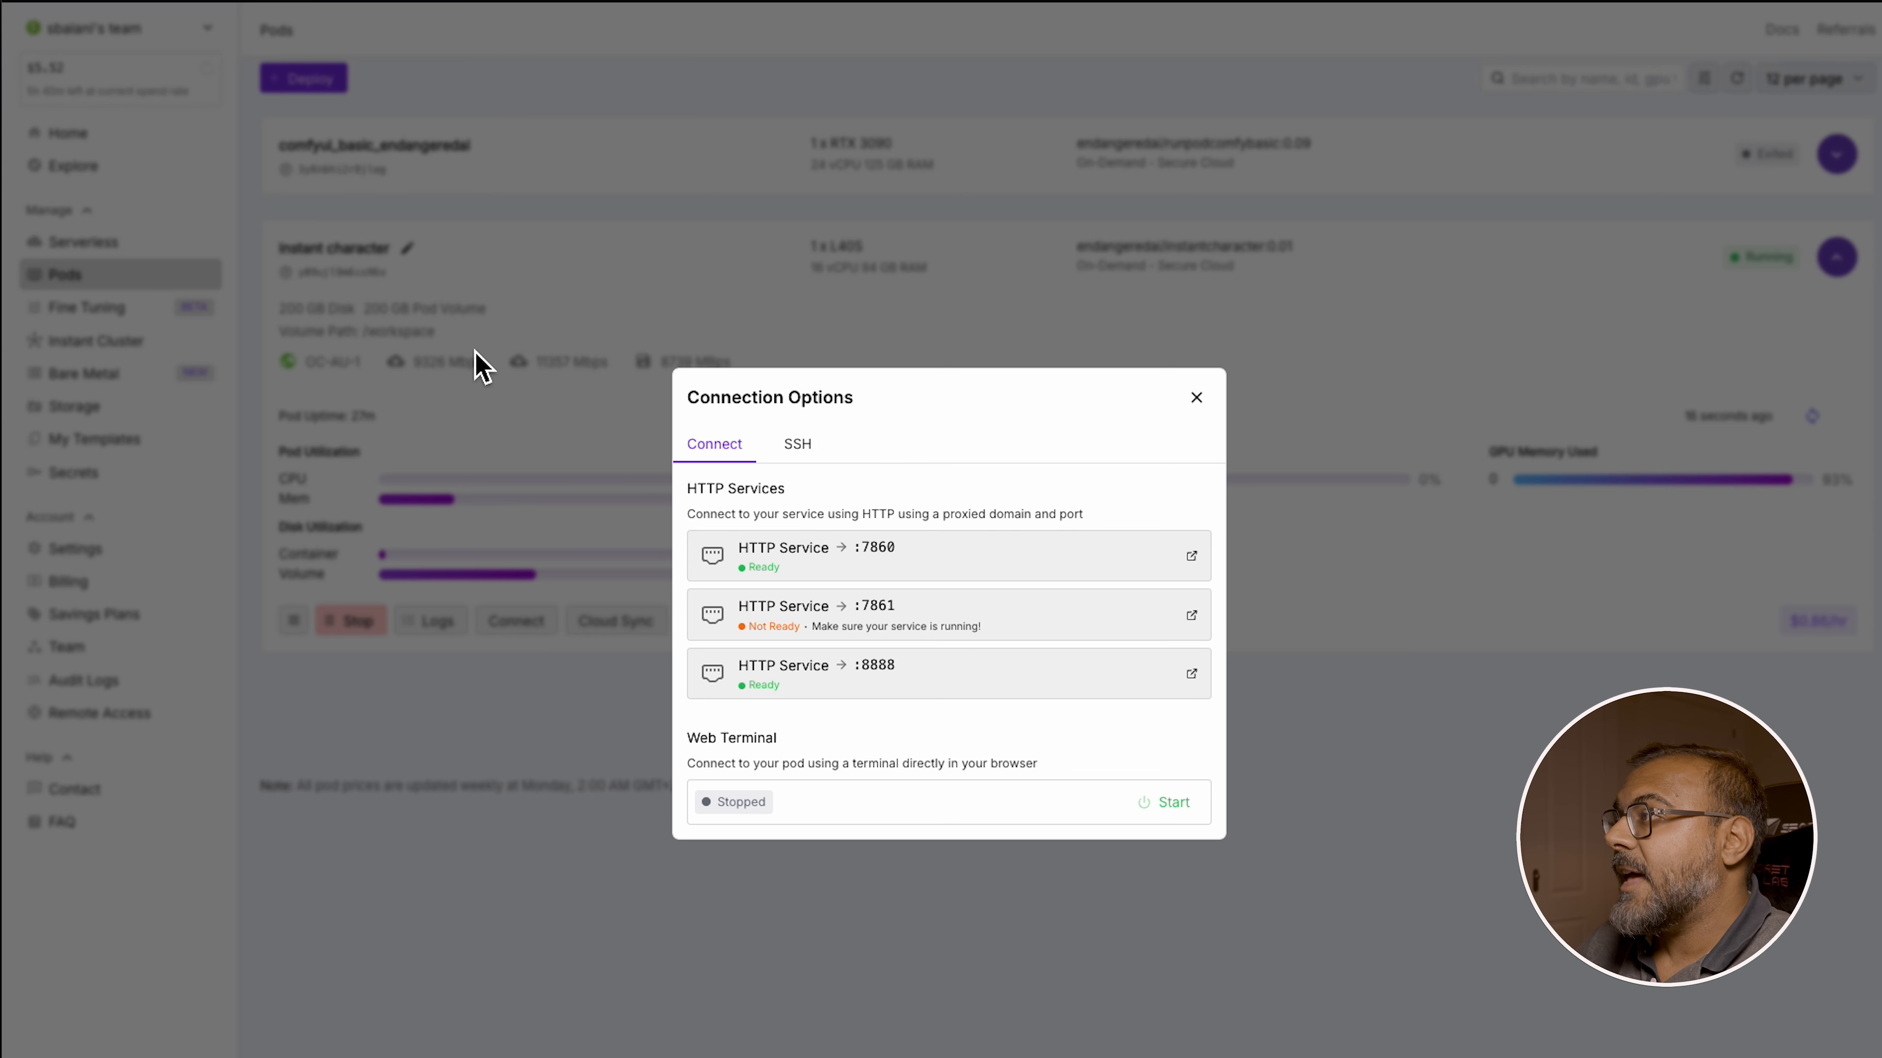
Close the pod's connection options and browse the GPU types offered on the Deploy a Pod page
{"action": "left_click", "coordinate": [466, 994]}
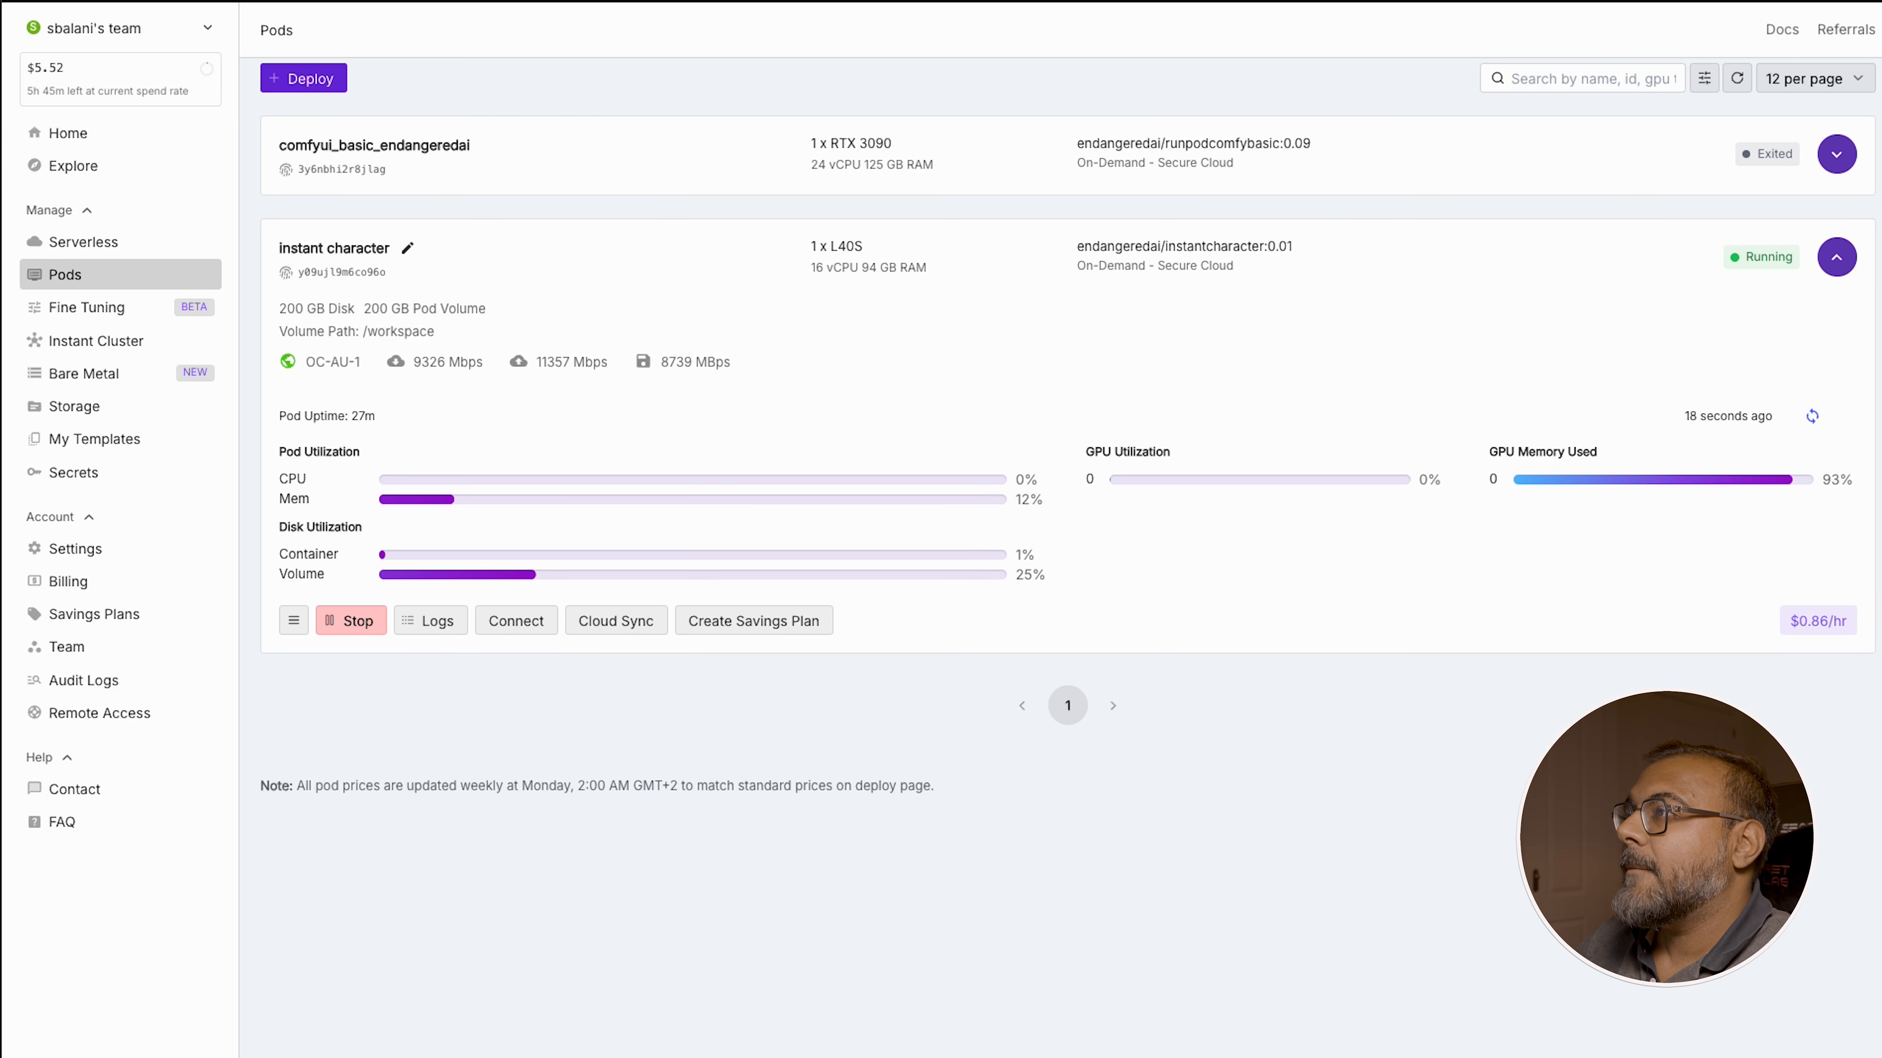
{"action": "left_click", "coordinate": [302, 78]}
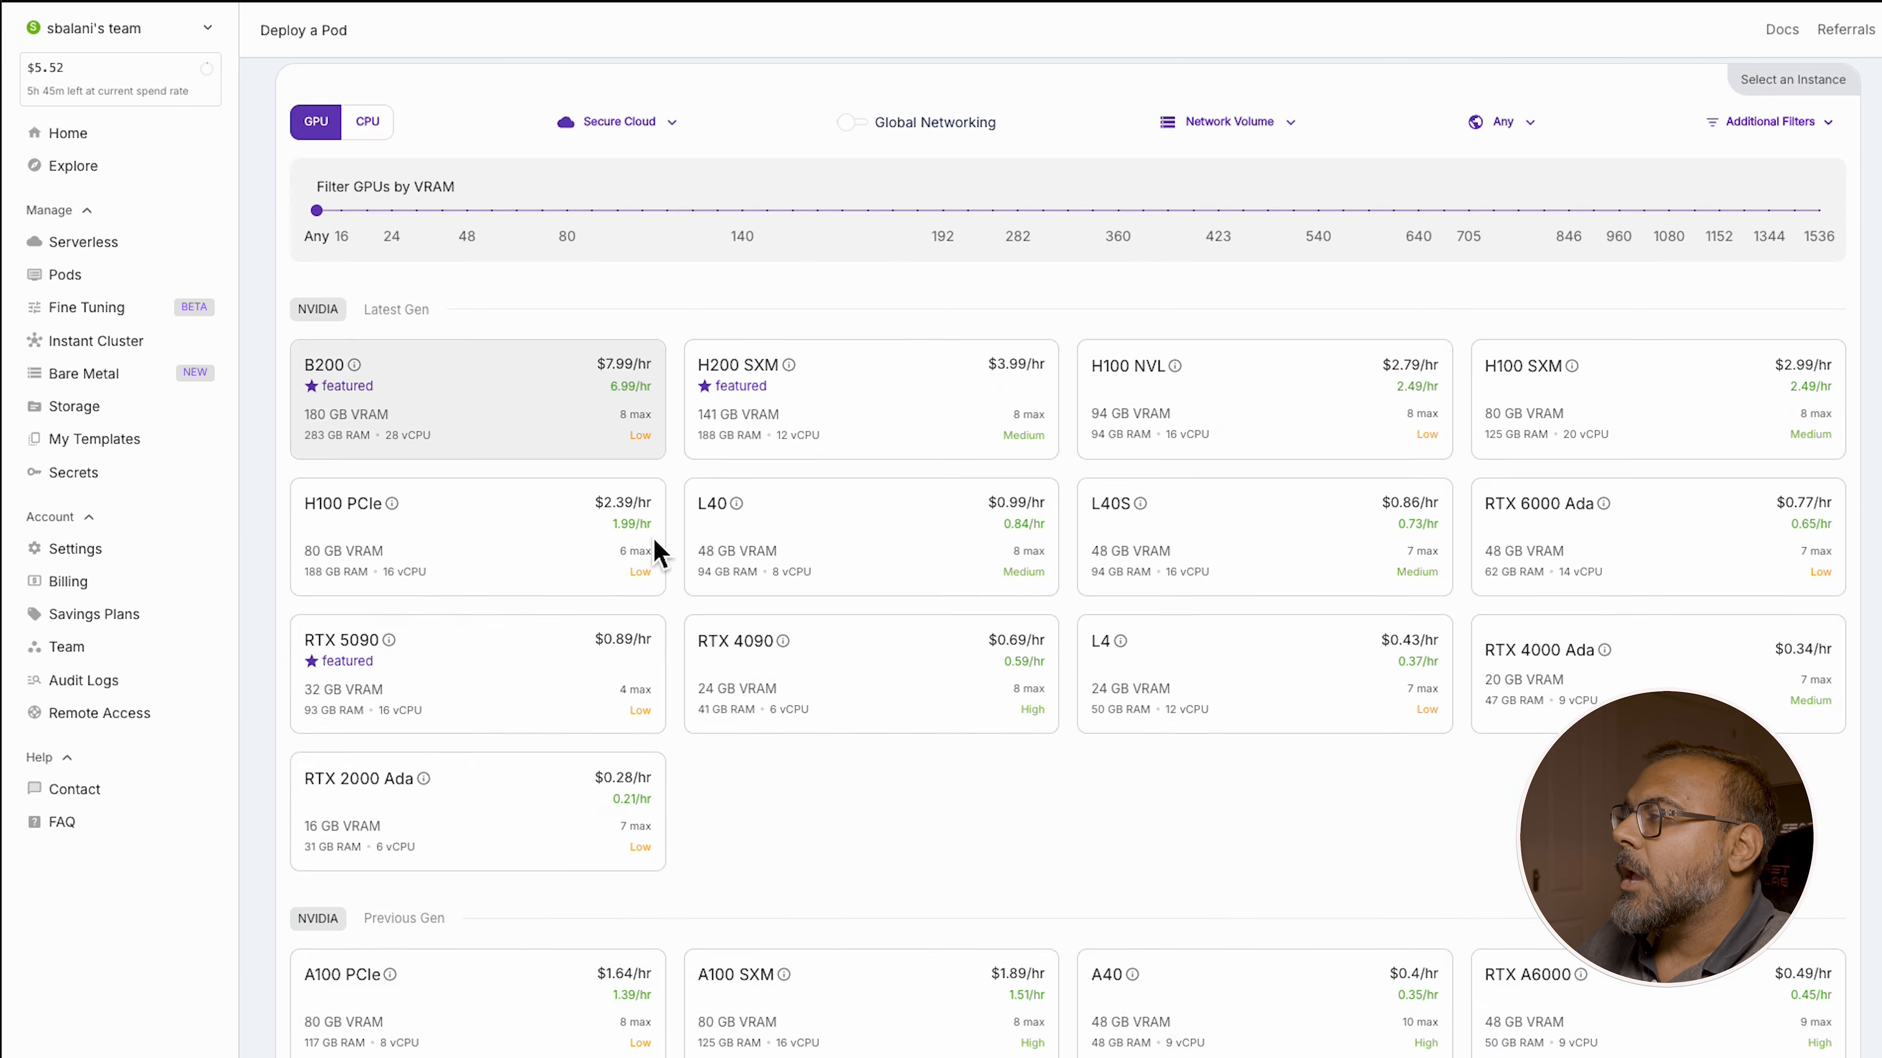
{"action": "scroll", "coordinate": [1123, 430], "scroll_direction": "down", "scroll_amount": 3}
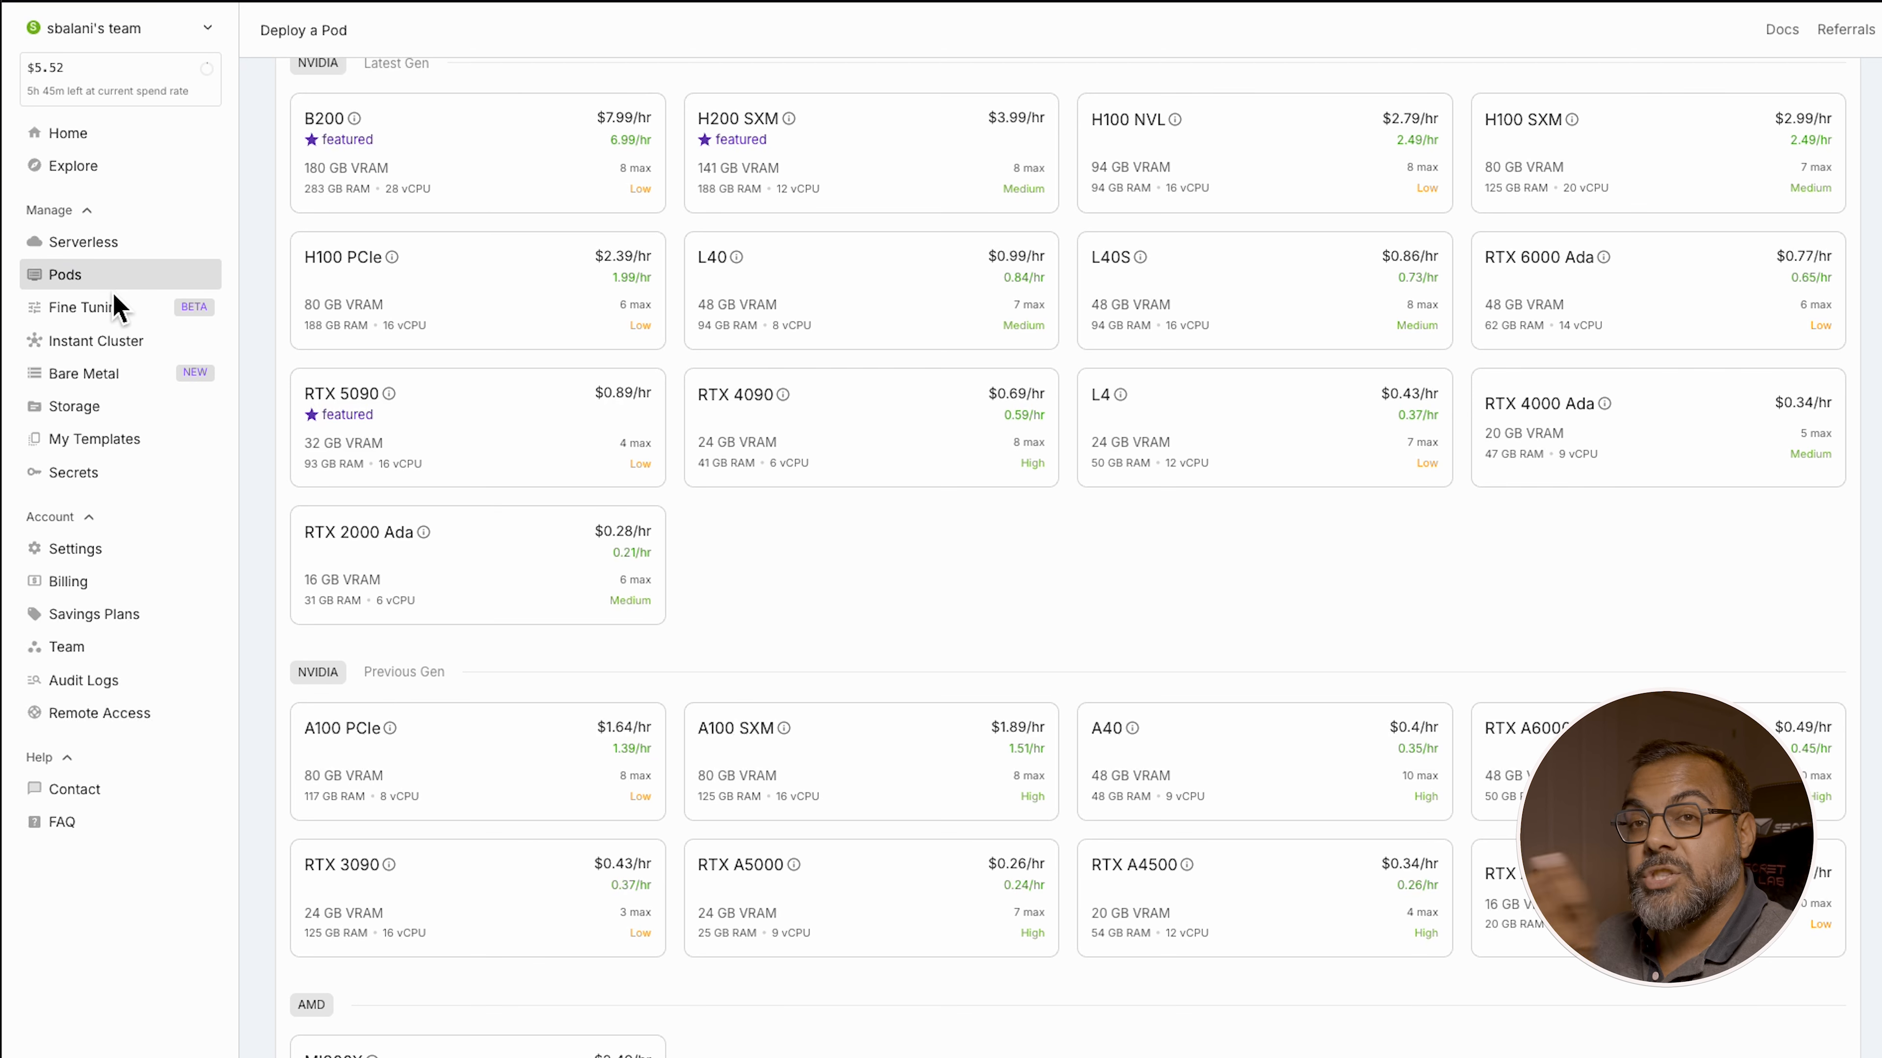
{"action": "scroll", "coordinate": [923, 882], "scroll_direction": "up", "scroll_amount": 3}
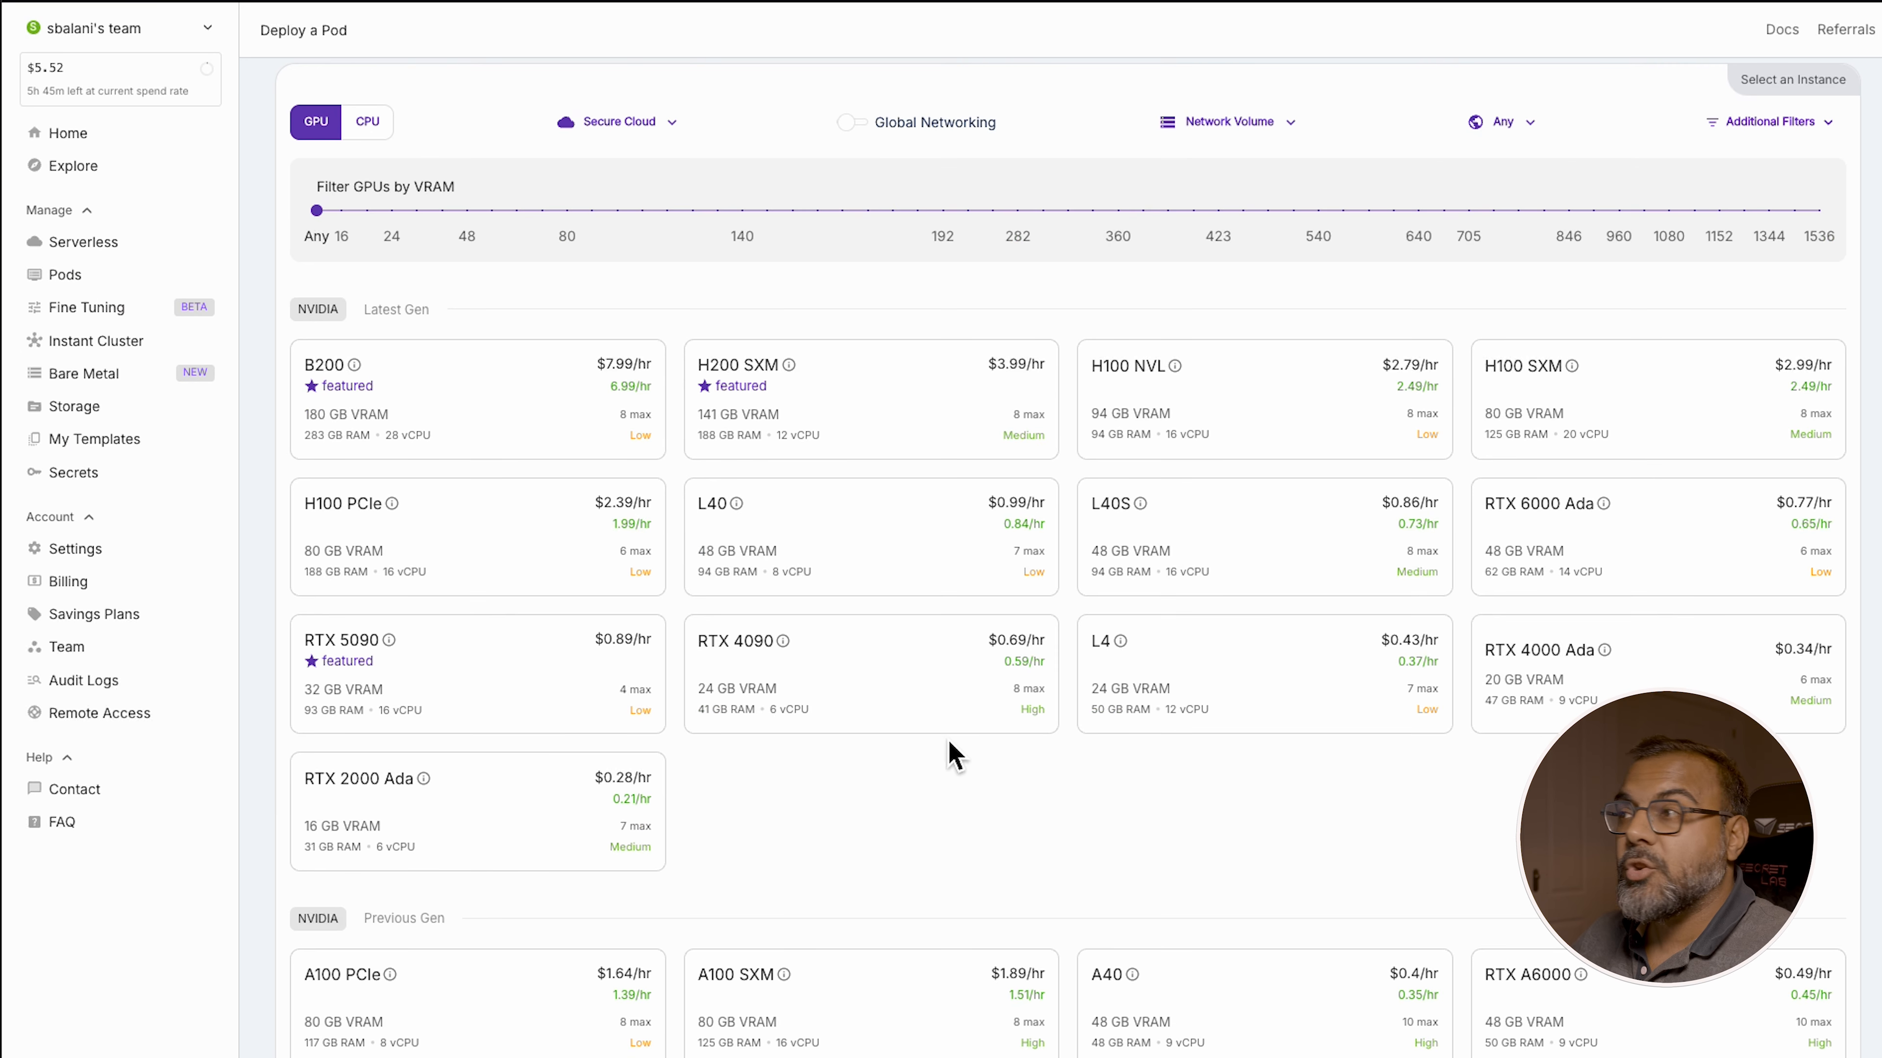
{"action": "scroll", "coordinate": [1079, 534], "scroll_direction": "down", "scroll_amount": 3}
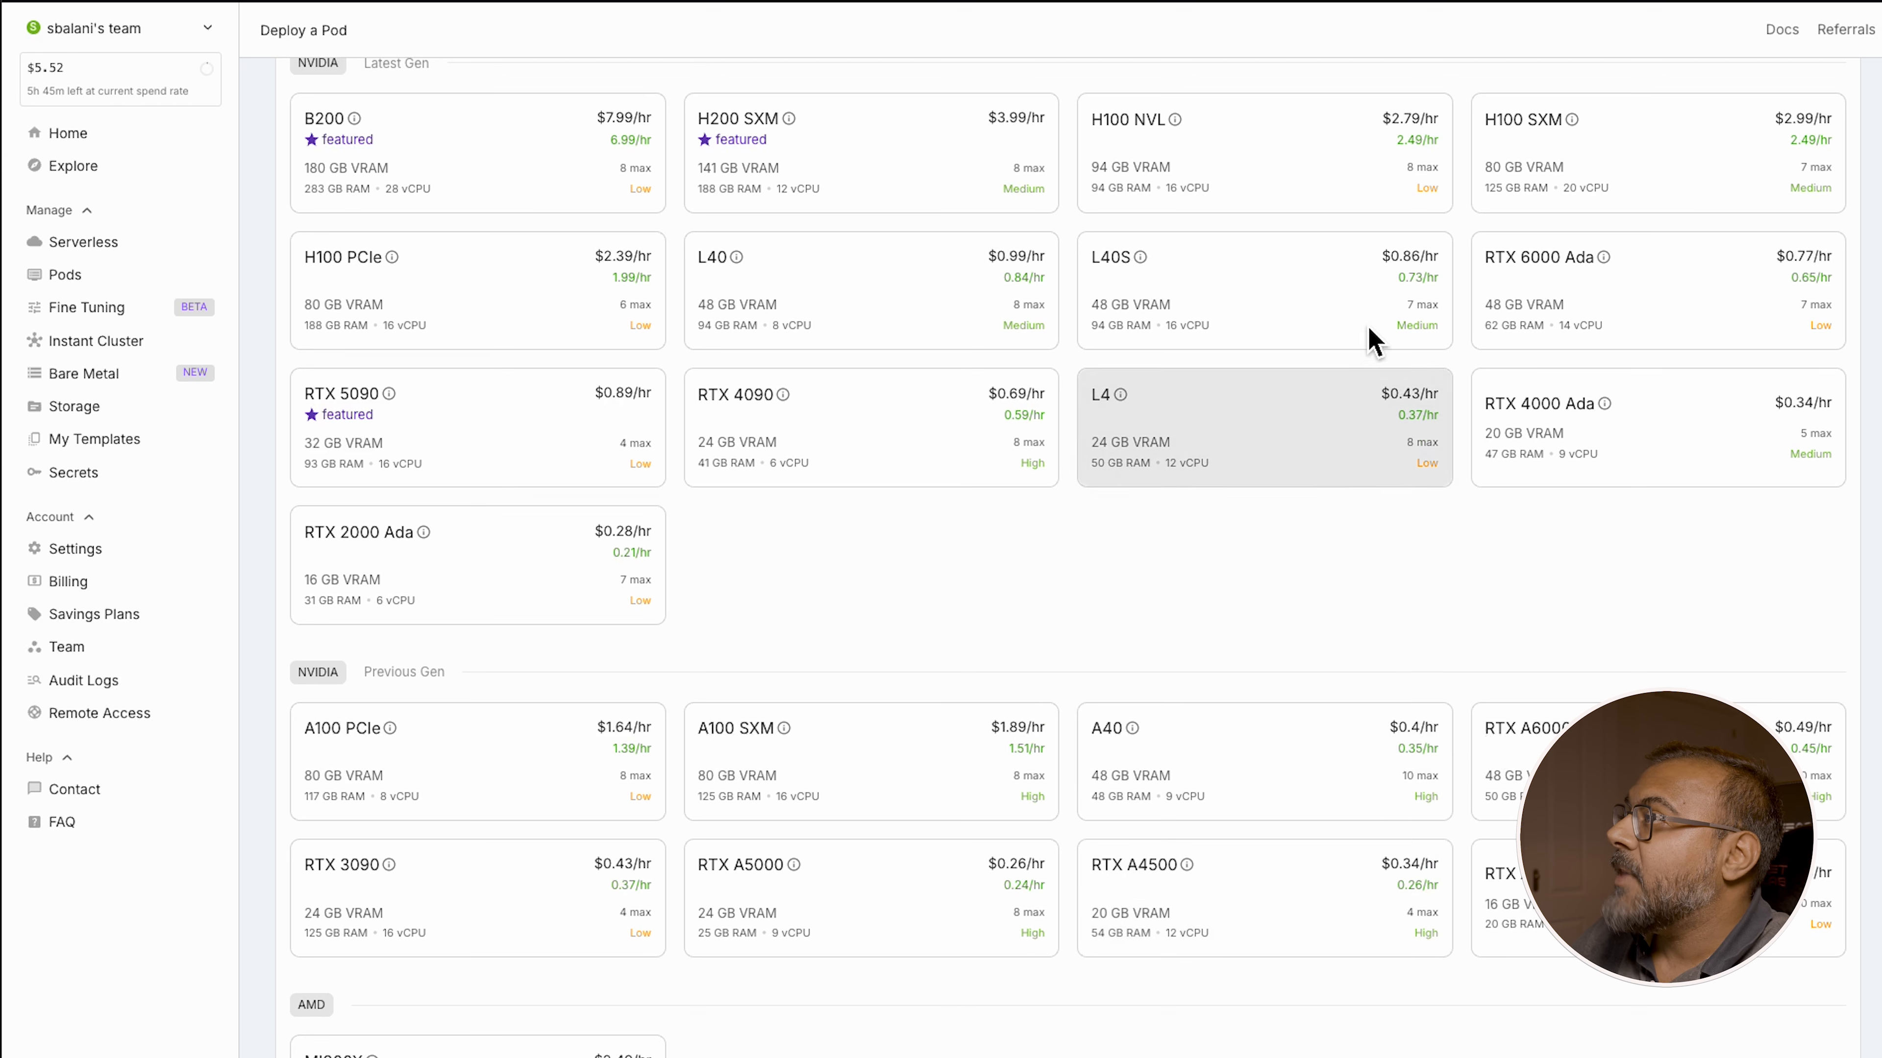
Select the L40S GPU and review the on-demand deployment settings for the instant character template
{"action": "mouse_move", "coordinate": [1420, 274]}
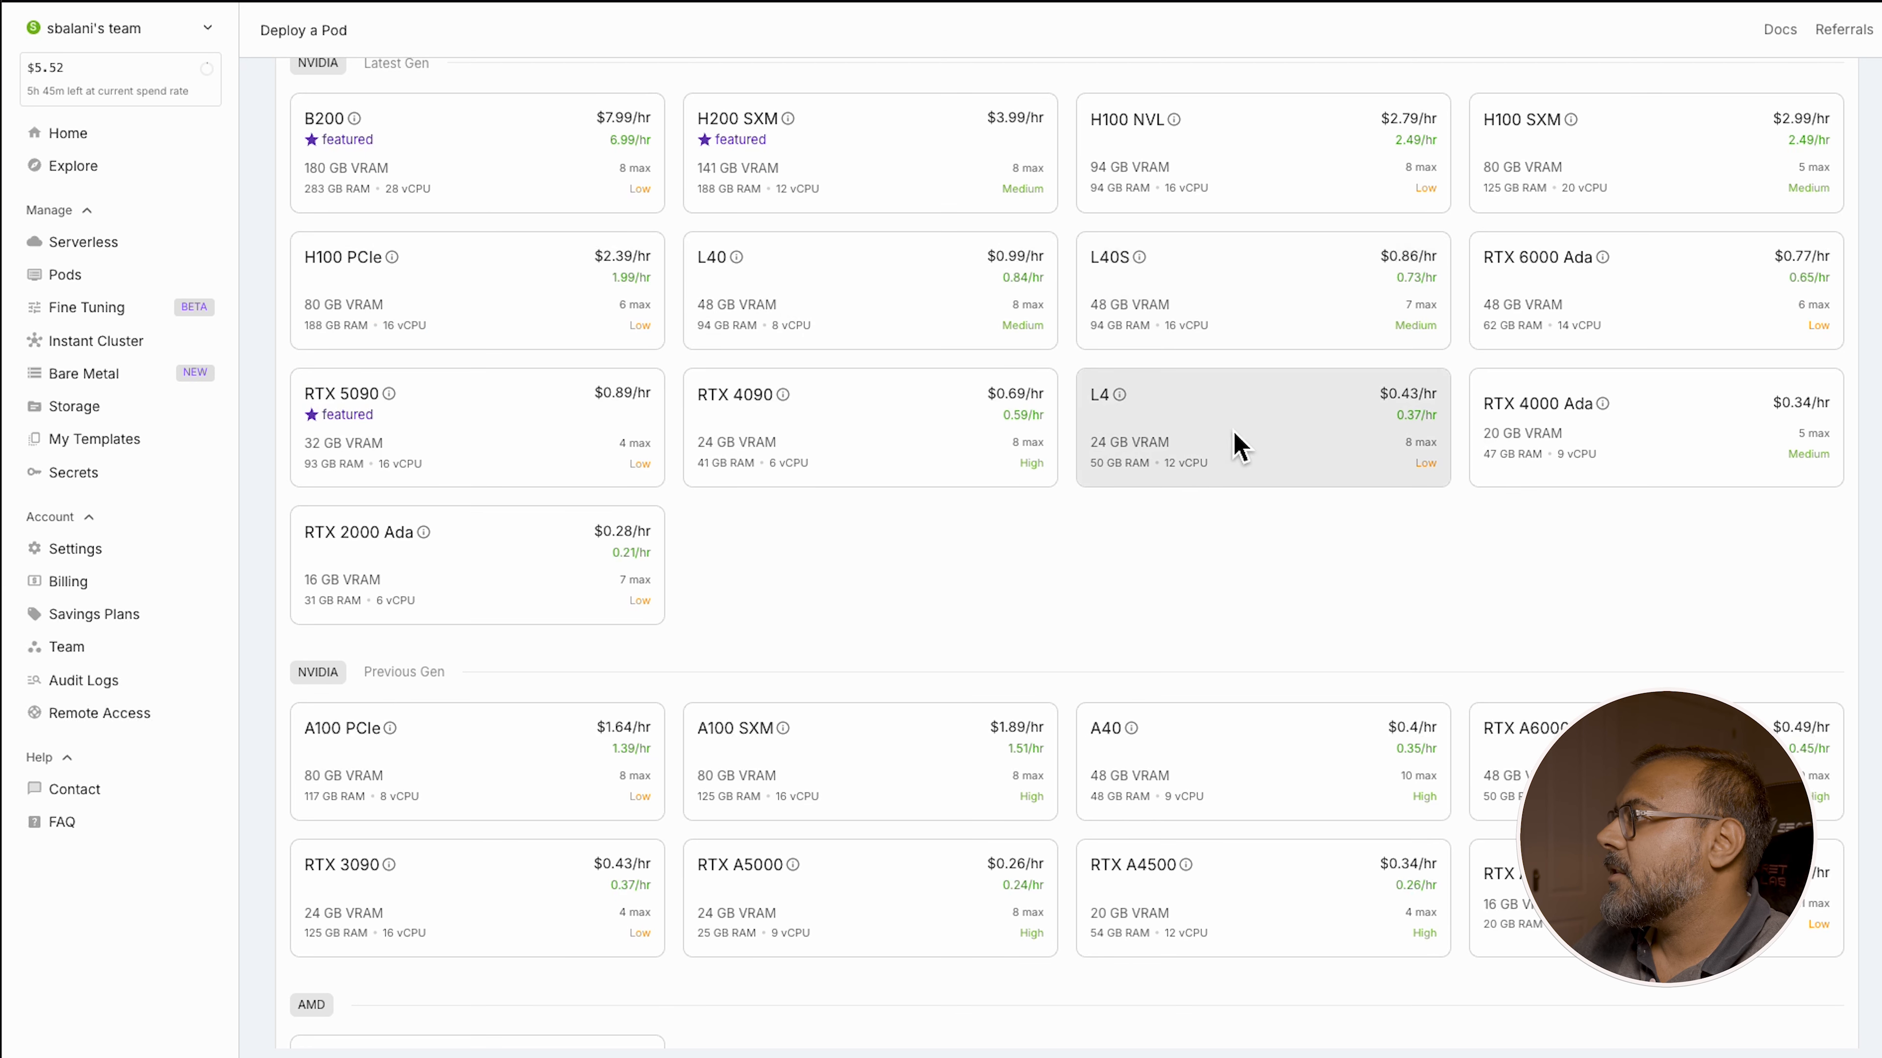
{"action": "left_click", "coordinate": [1251, 296]}
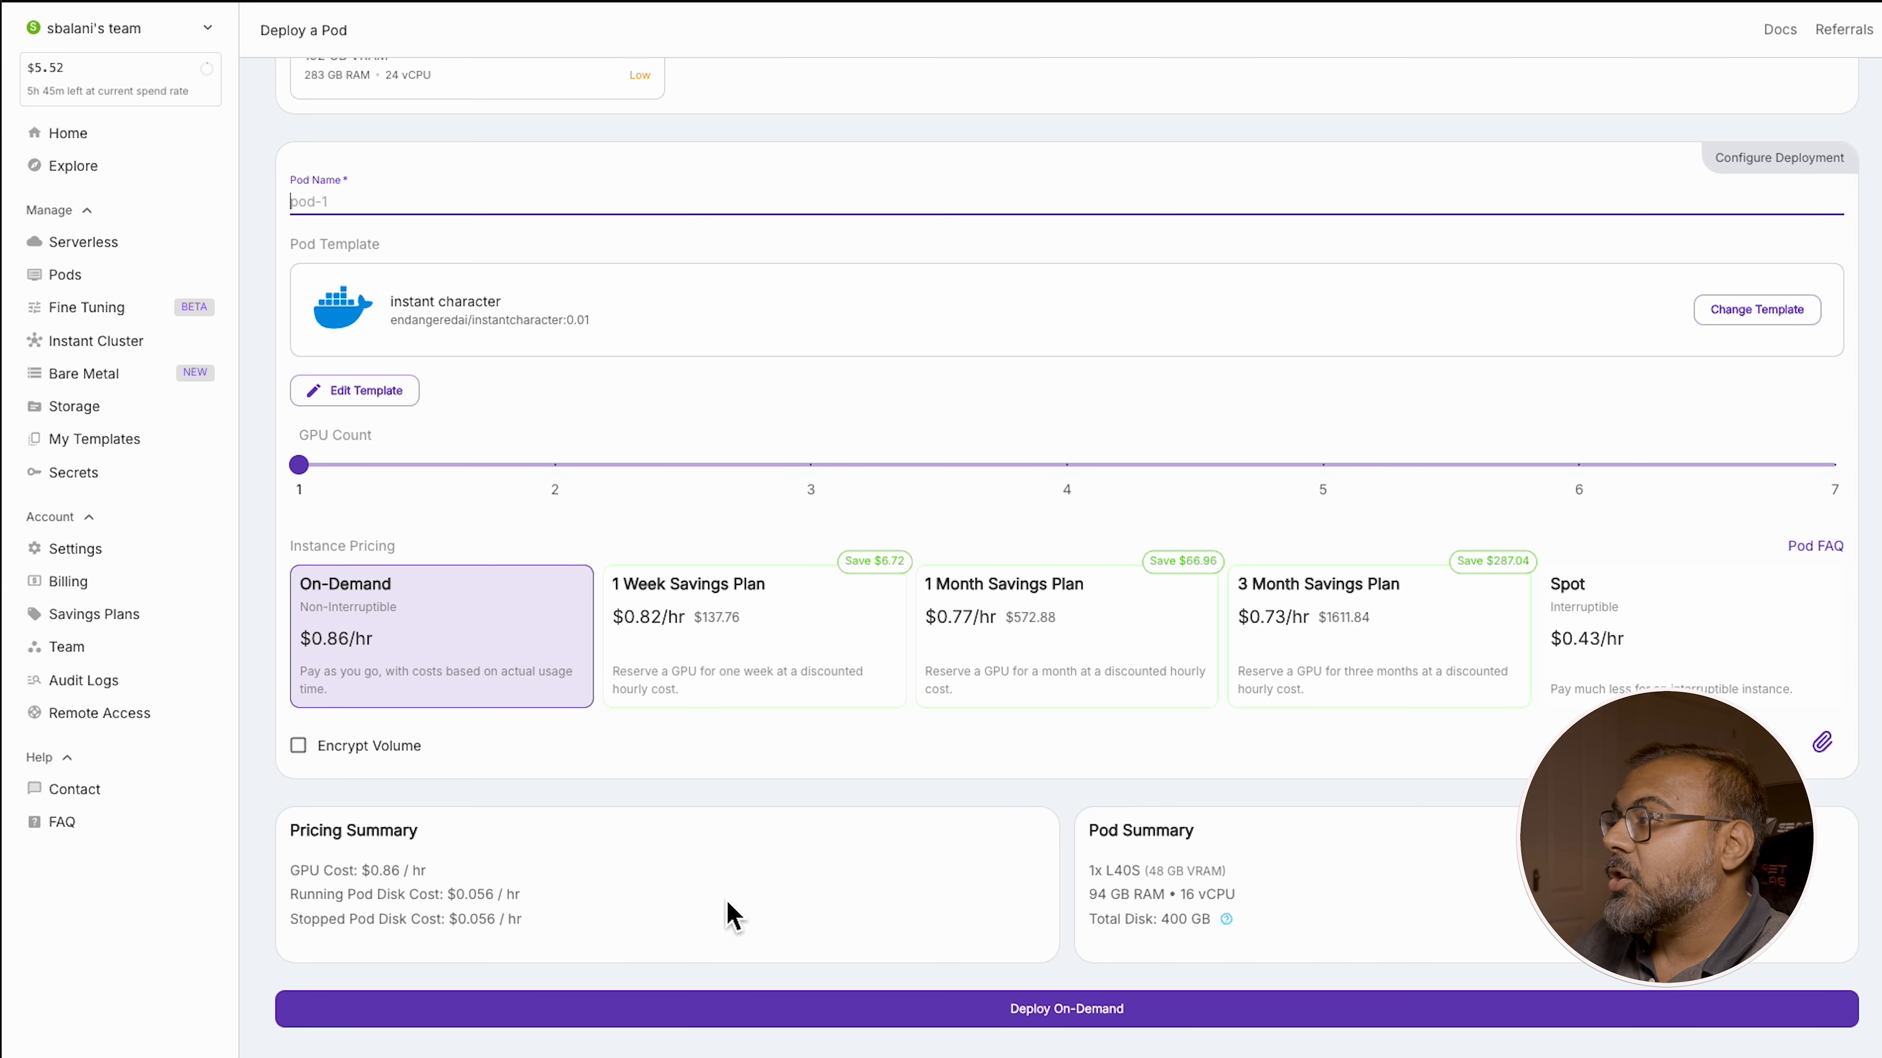
{"action": "left_click", "coordinate": [1081, 1017]}
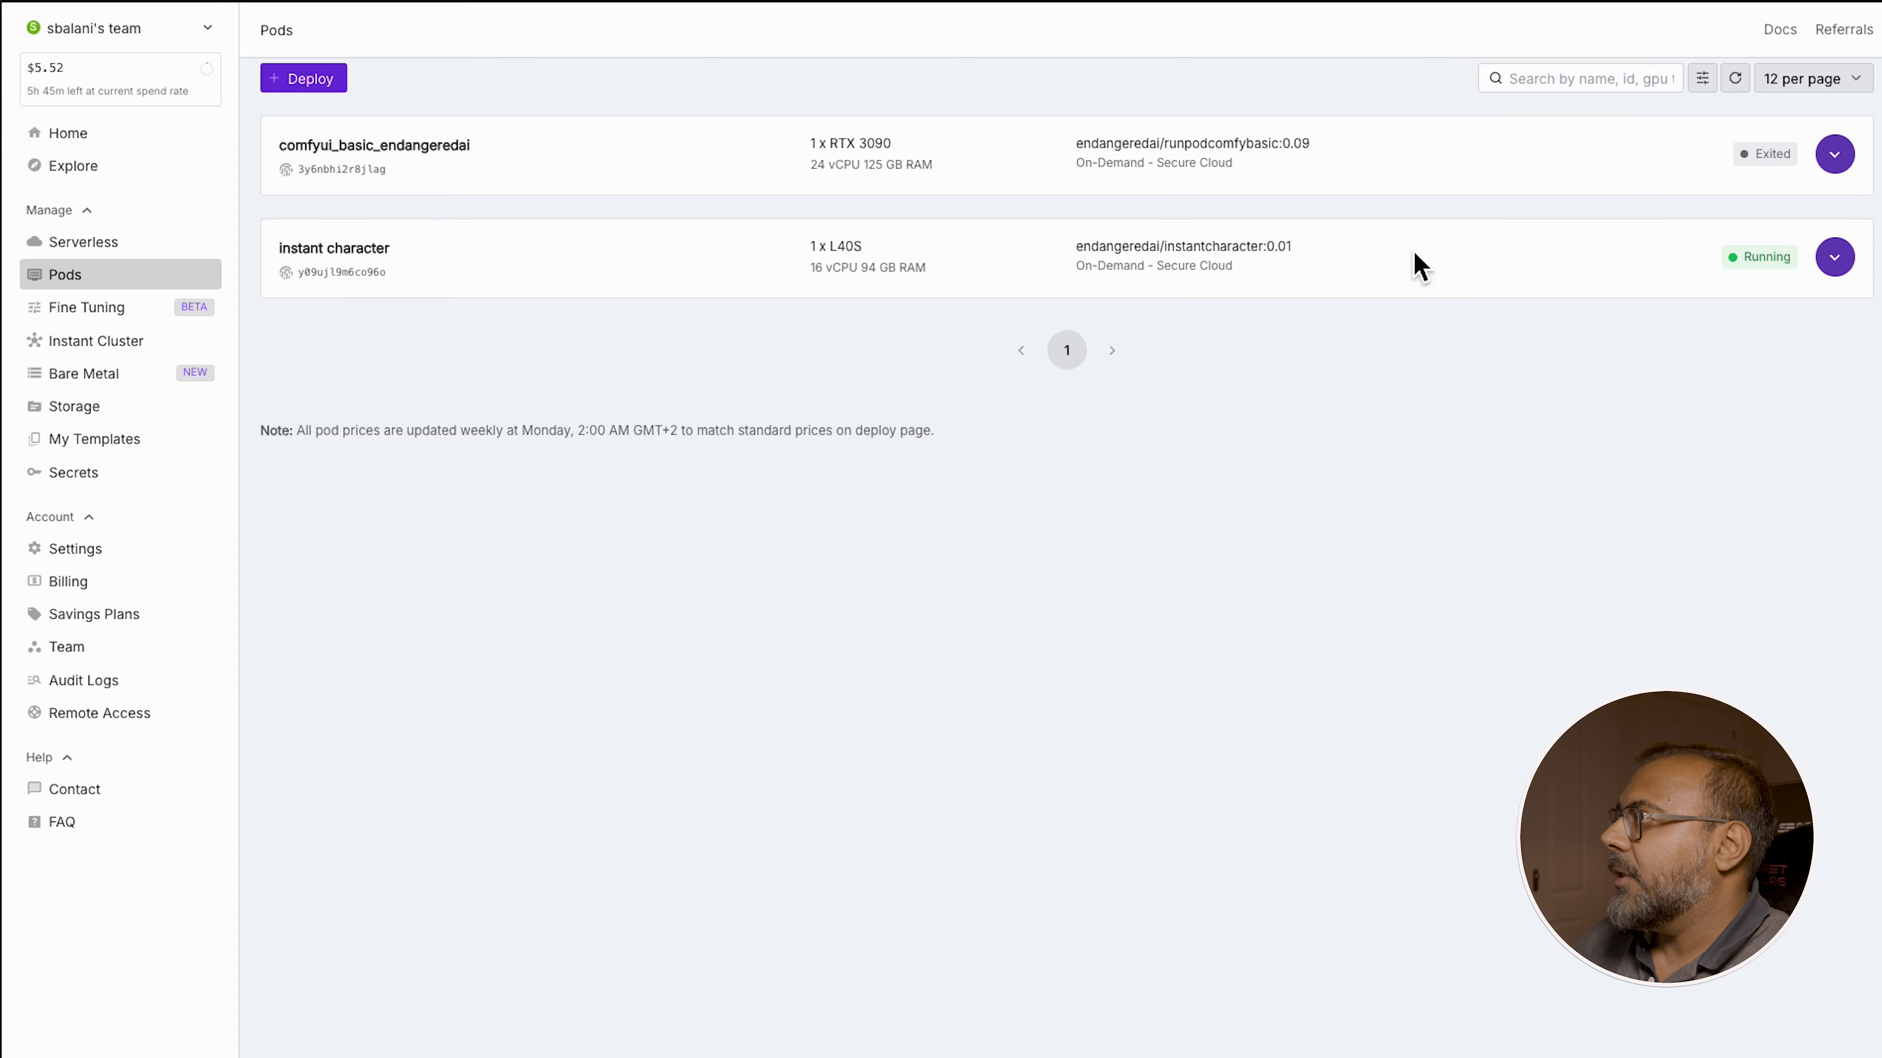
Expand the running instant character pod and read through its container logs
{"action": "left_click", "coordinate": [1833, 259]}
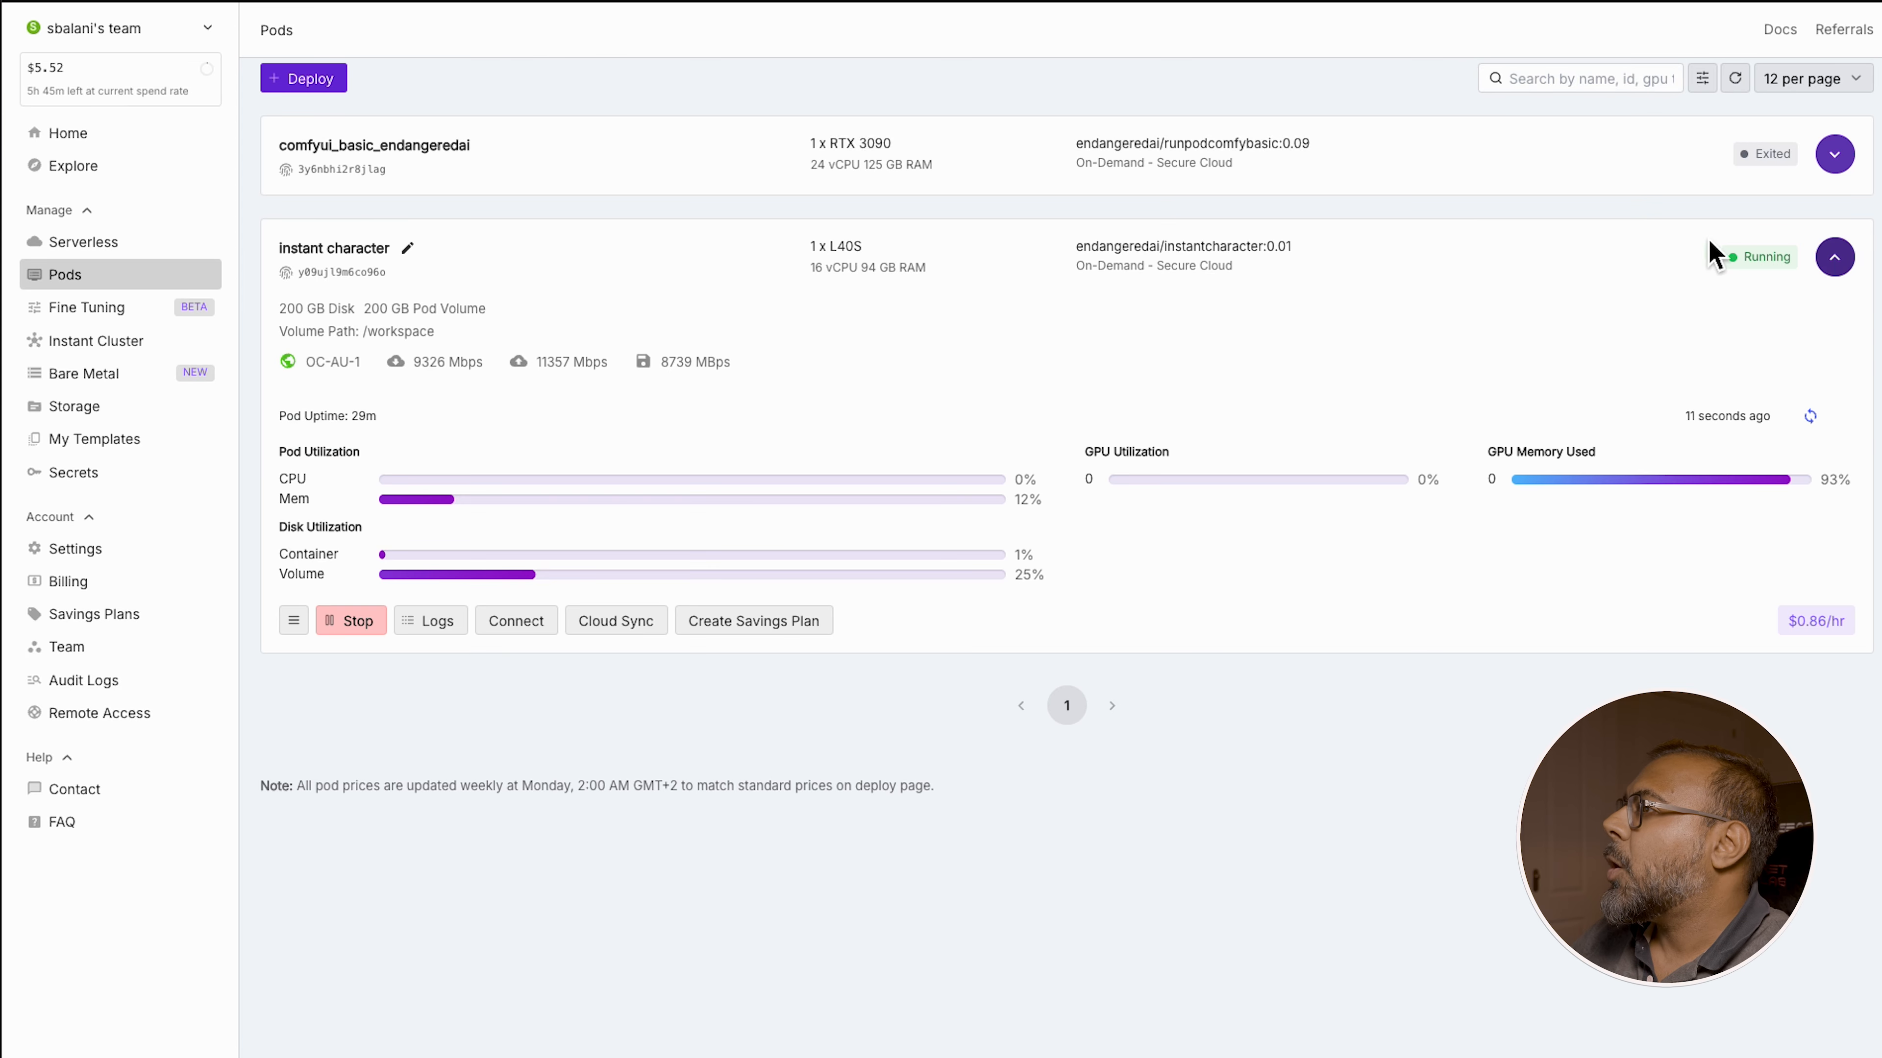
{"action": "left_click", "coordinate": [460, 626]}
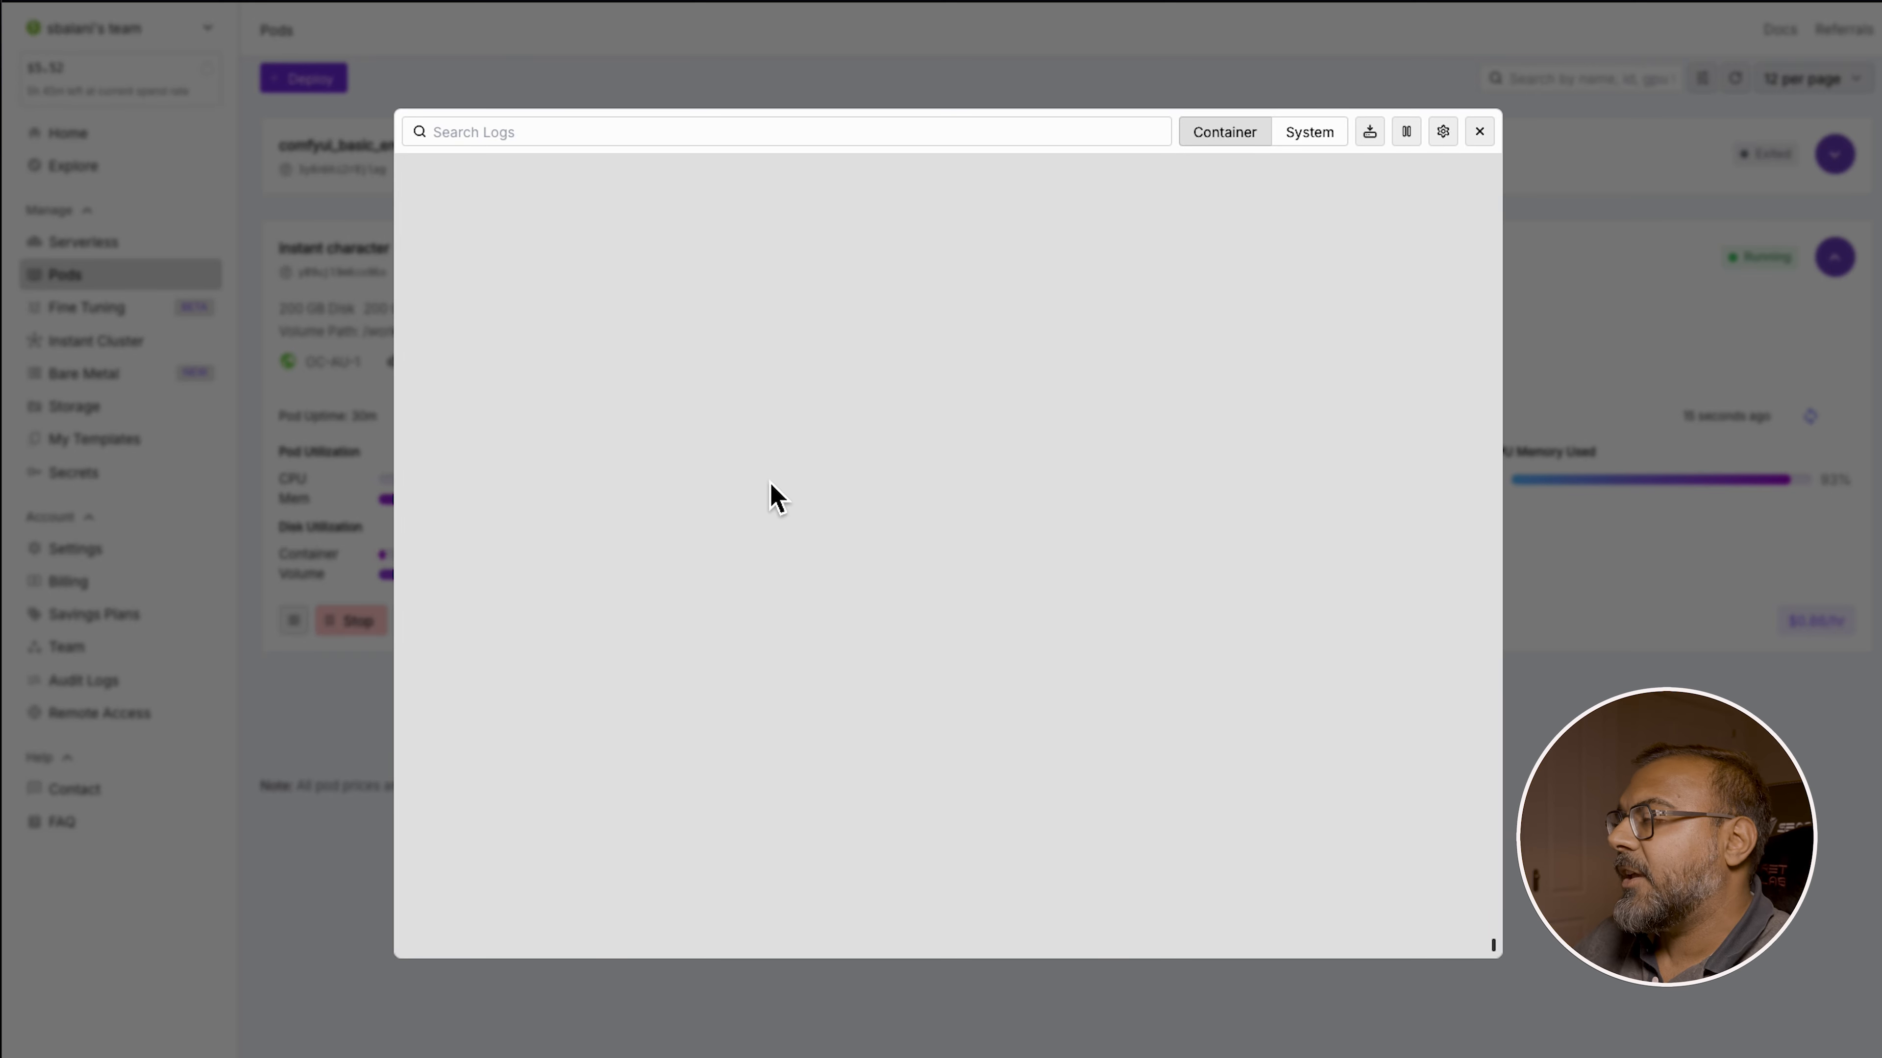
{"action": "scroll", "coordinate": [763, 493], "scroll_direction": "up", "scroll_amount": 5}
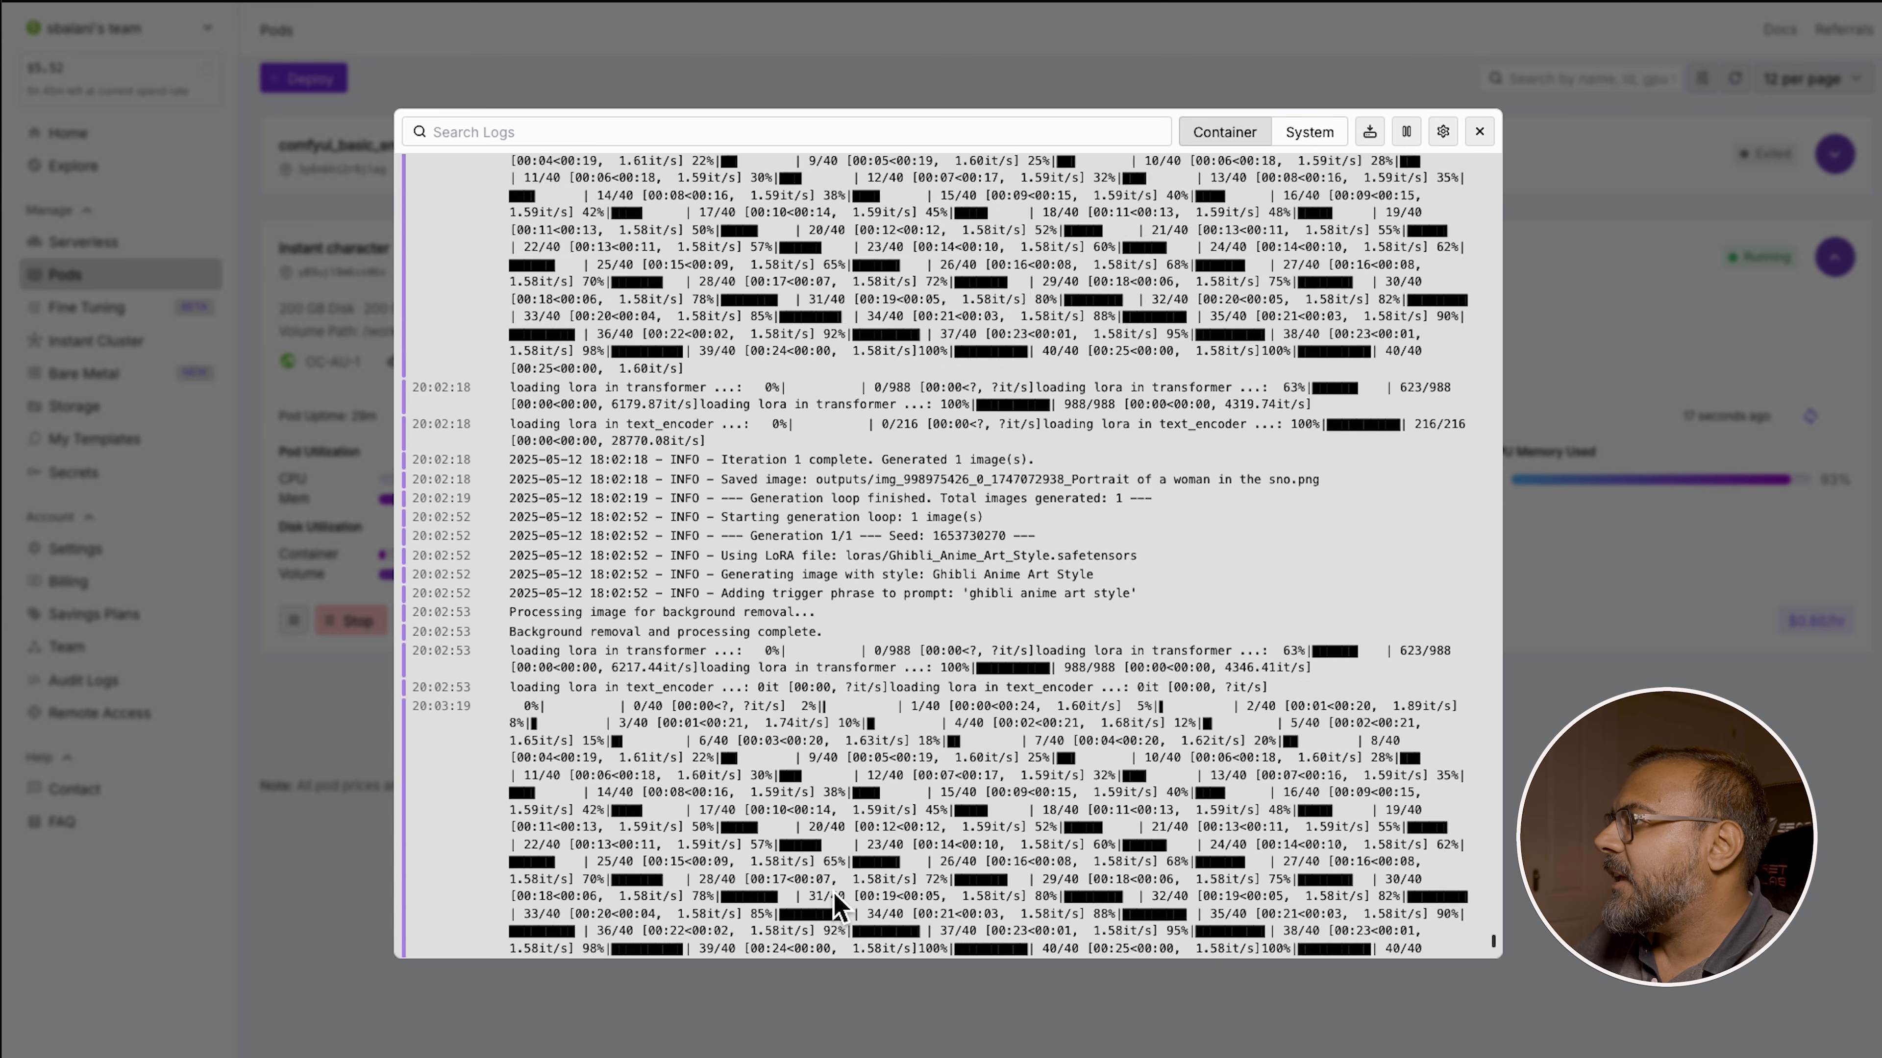
{"action": "scroll", "coordinate": [804, 553], "scroll_direction": "up", "scroll_amount": 4}
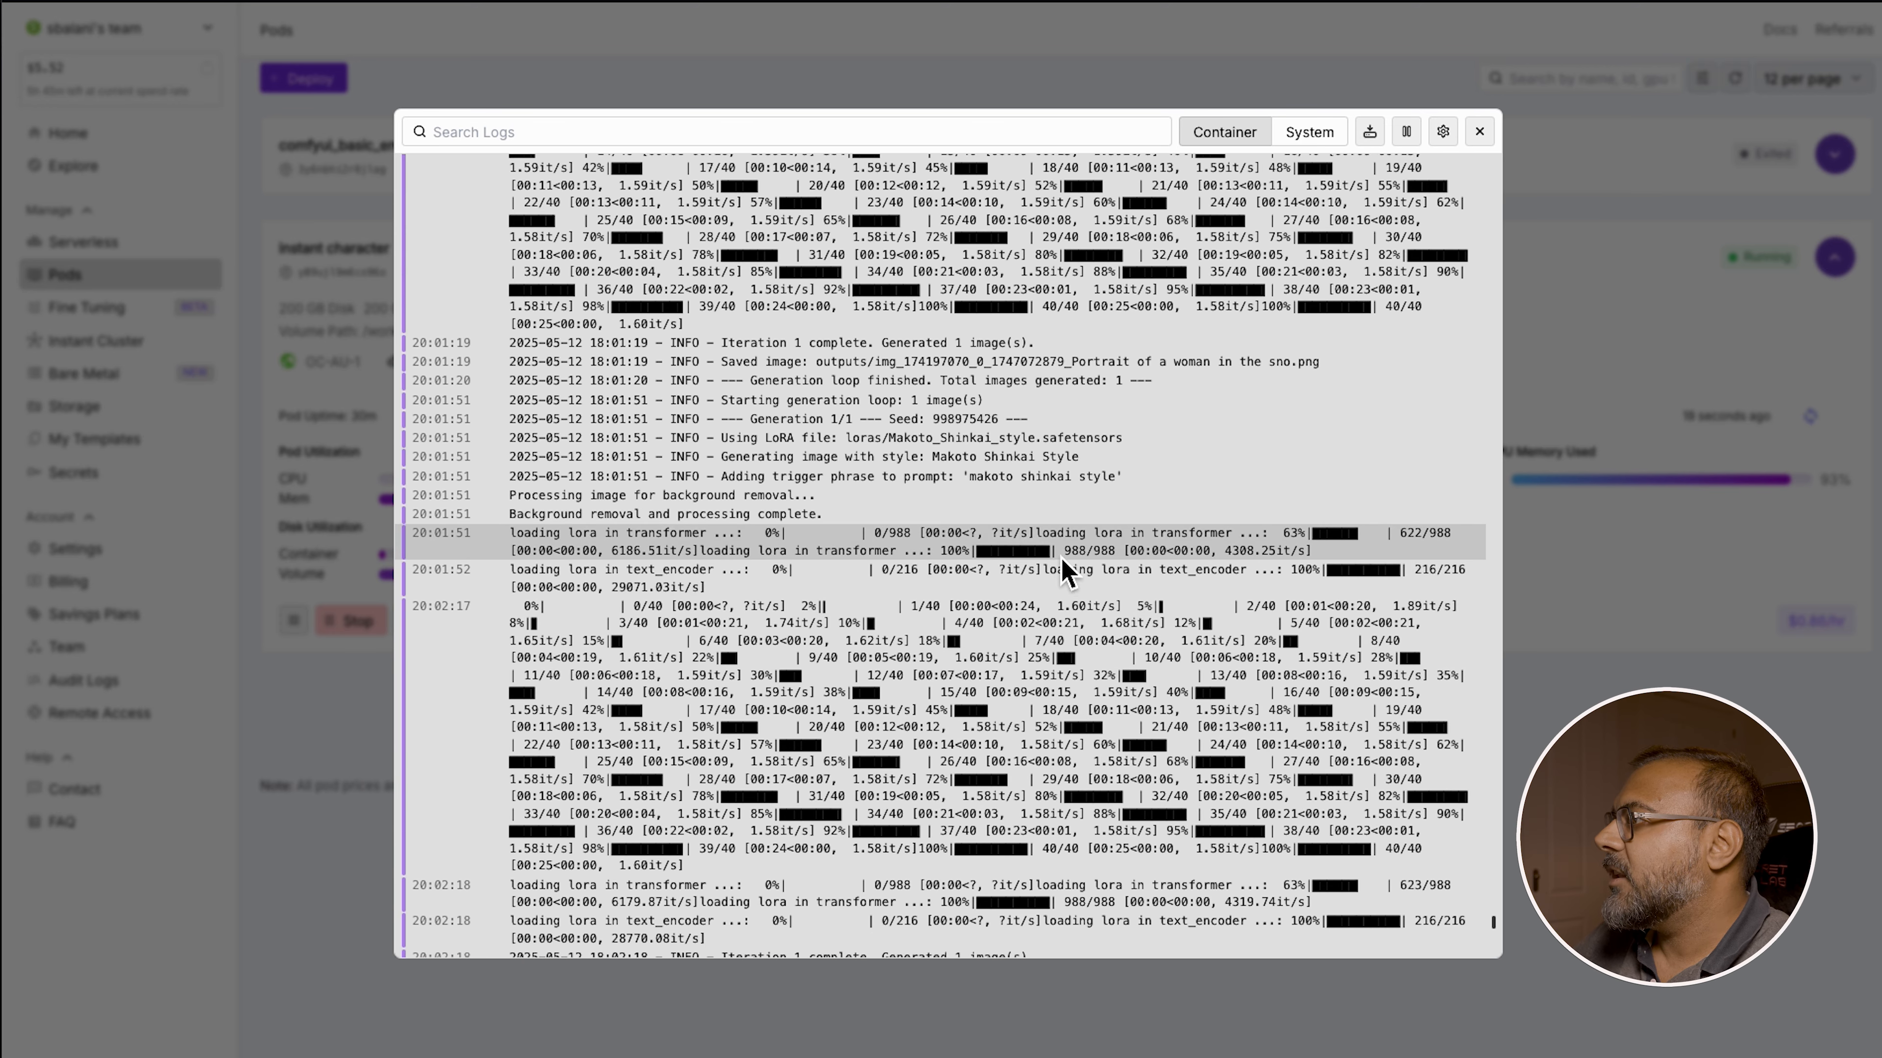
{"action": "scroll", "coordinate": [666, 567], "scroll_direction": "up", "scroll_amount": 10}
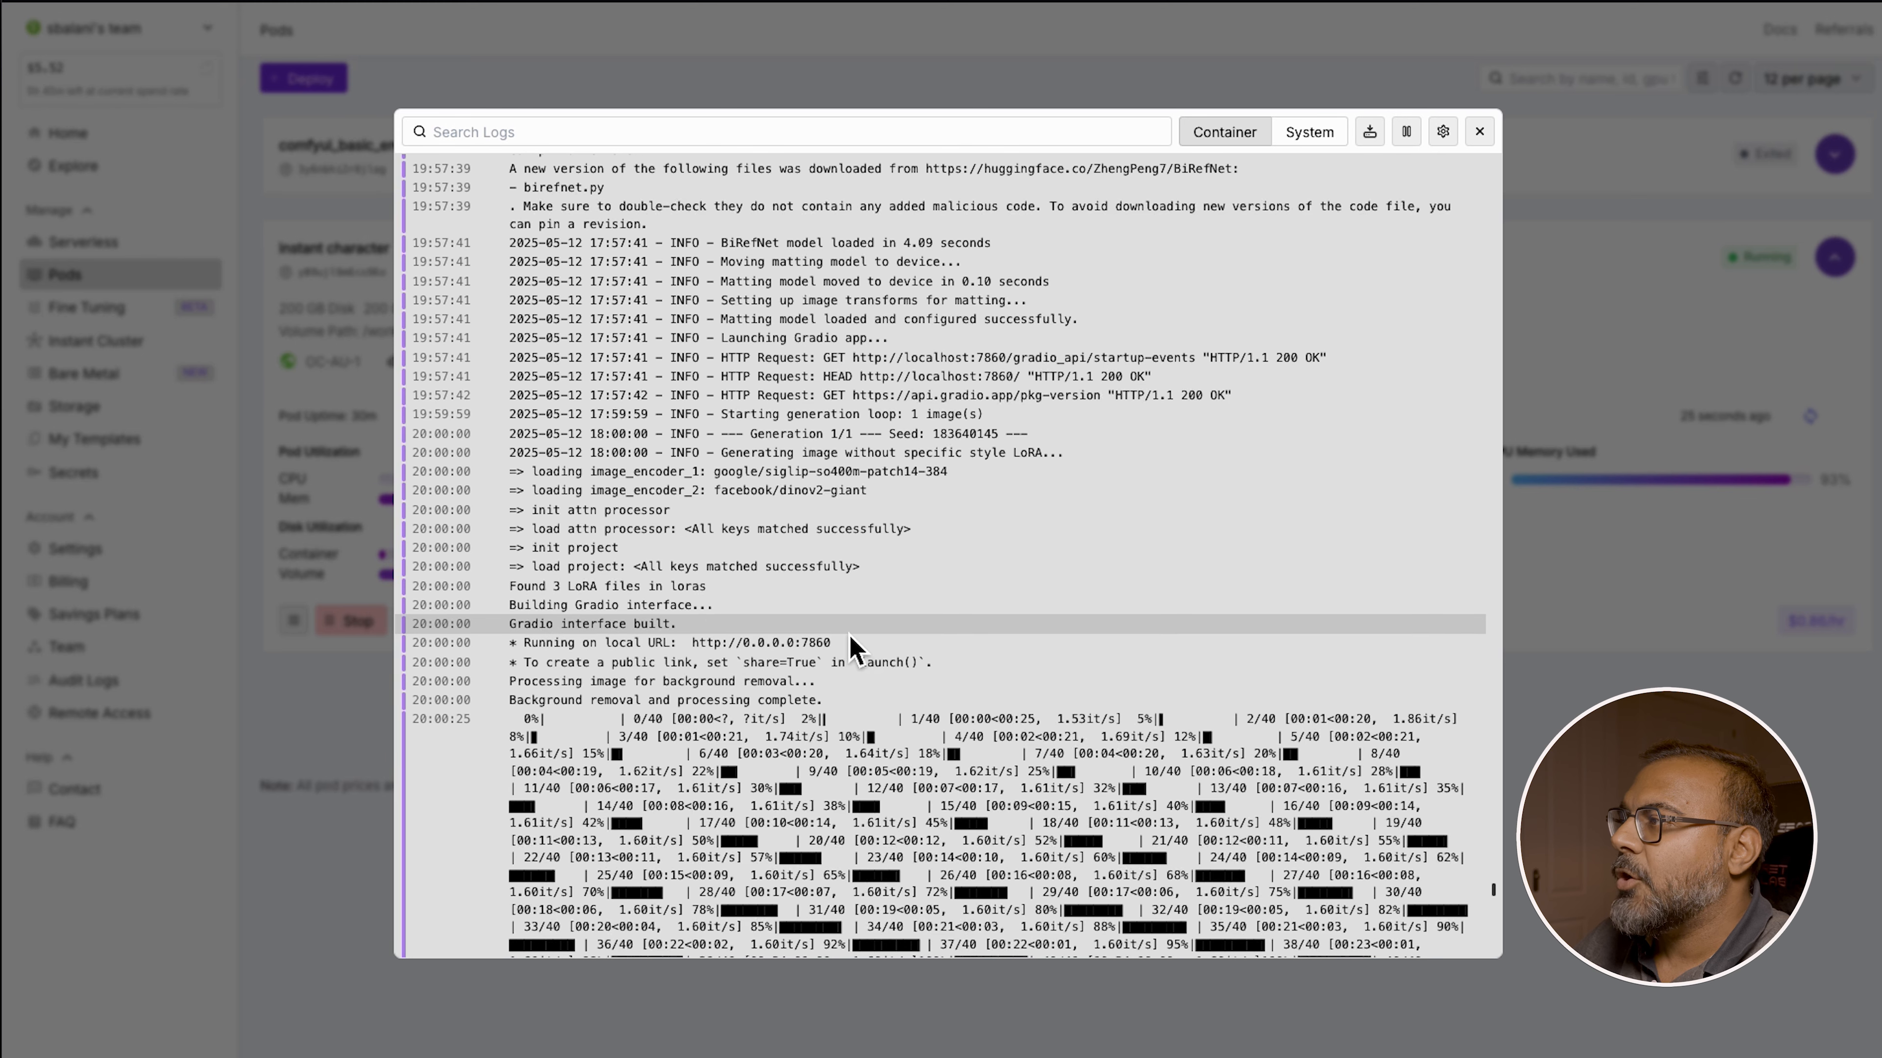
{"action": "key", "text": "Escape"}
Open the pod's app on port 7860 and review its generation settings and artistic style options
{"action": "left_click", "coordinate": [546, 633]}
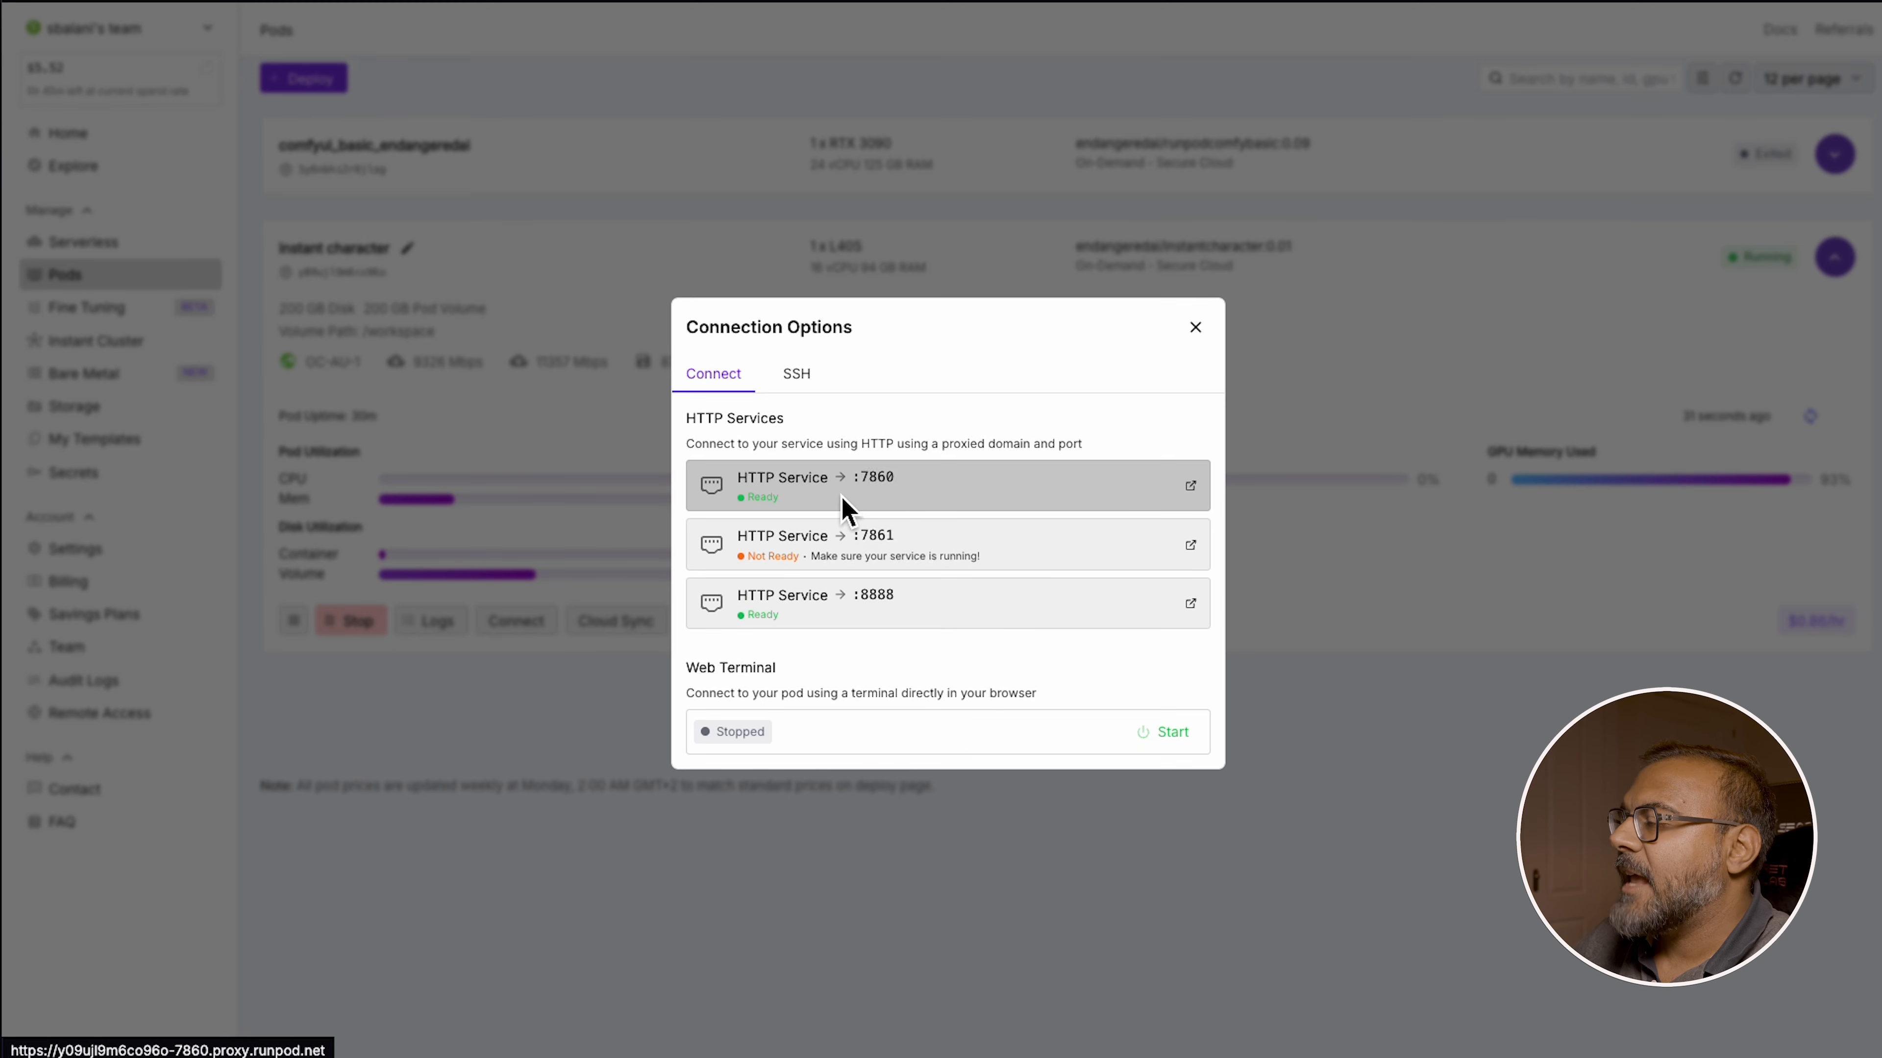
{"action": "left_click", "coordinate": [886, 501]}
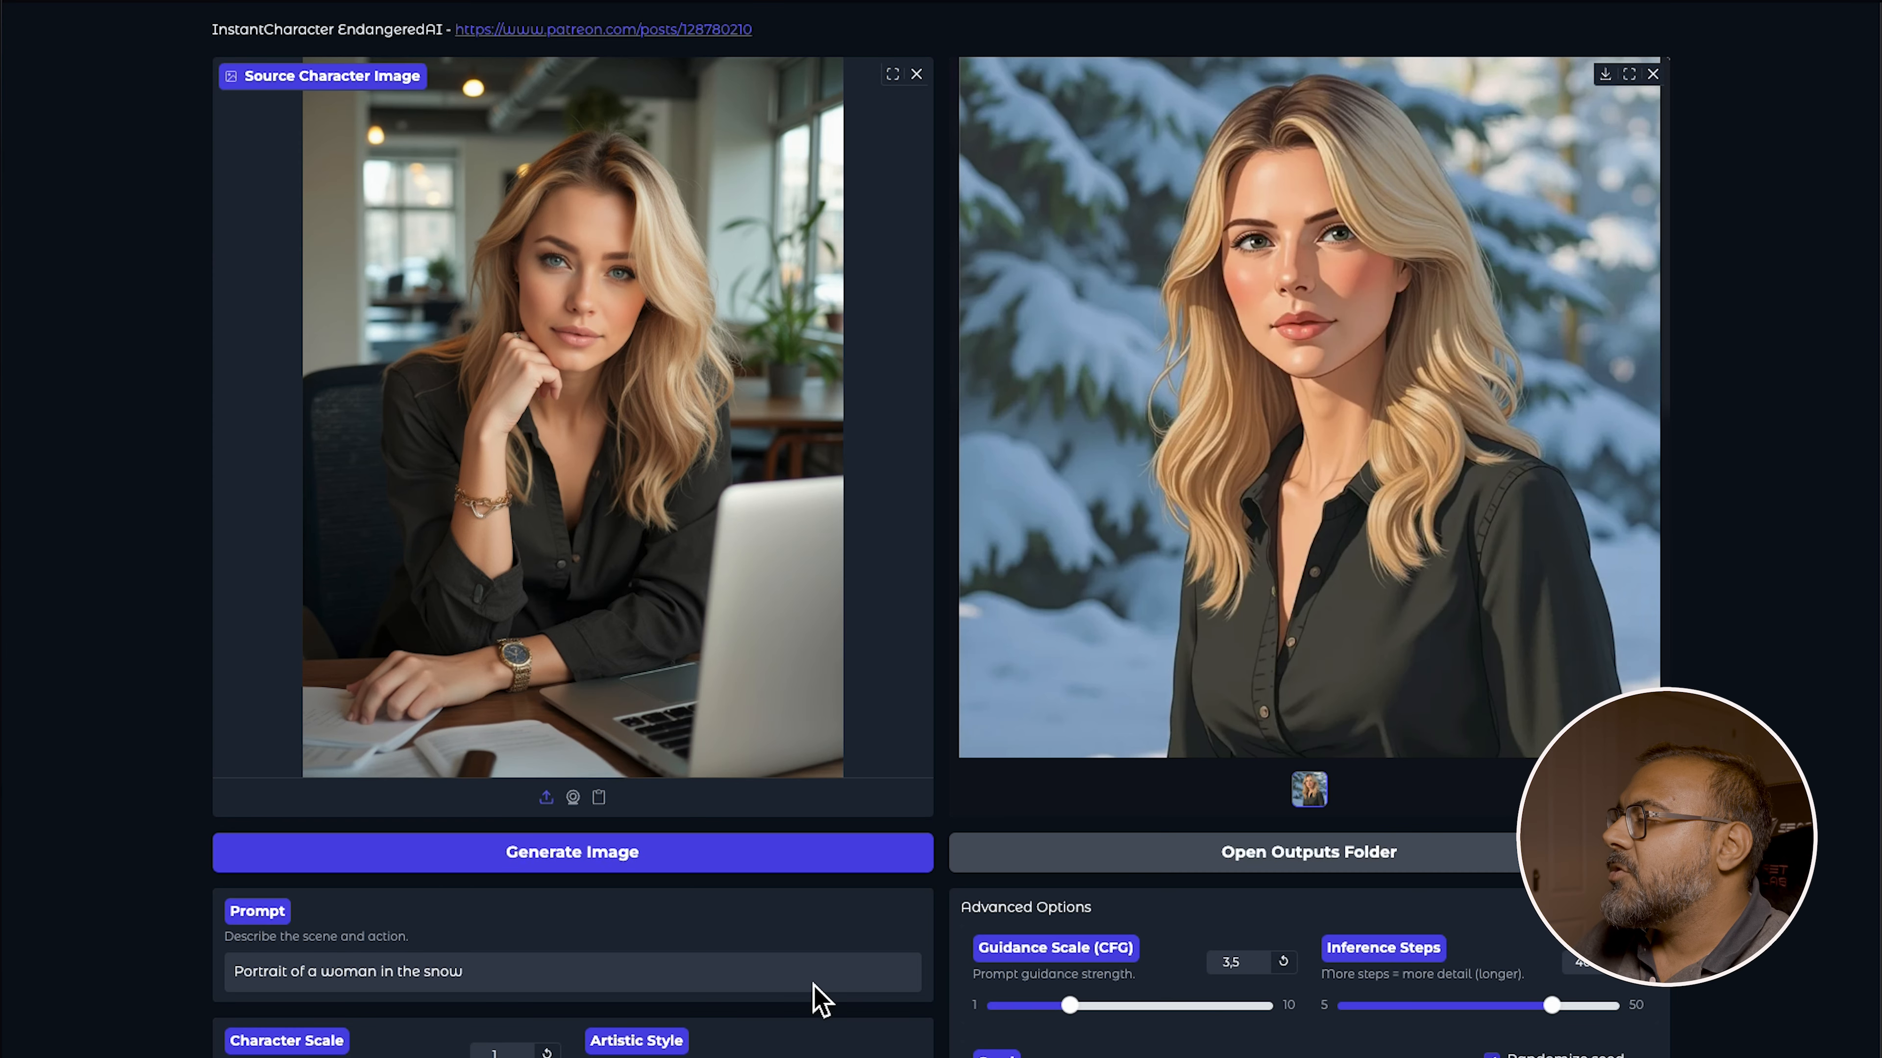
{"action": "scroll", "coordinate": [1531, 475], "scroll_direction": "down", "scroll_amount": 8}
{"action": "scroll", "coordinate": [320, 119], "scroll_direction": "up", "scroll_amount": 8}
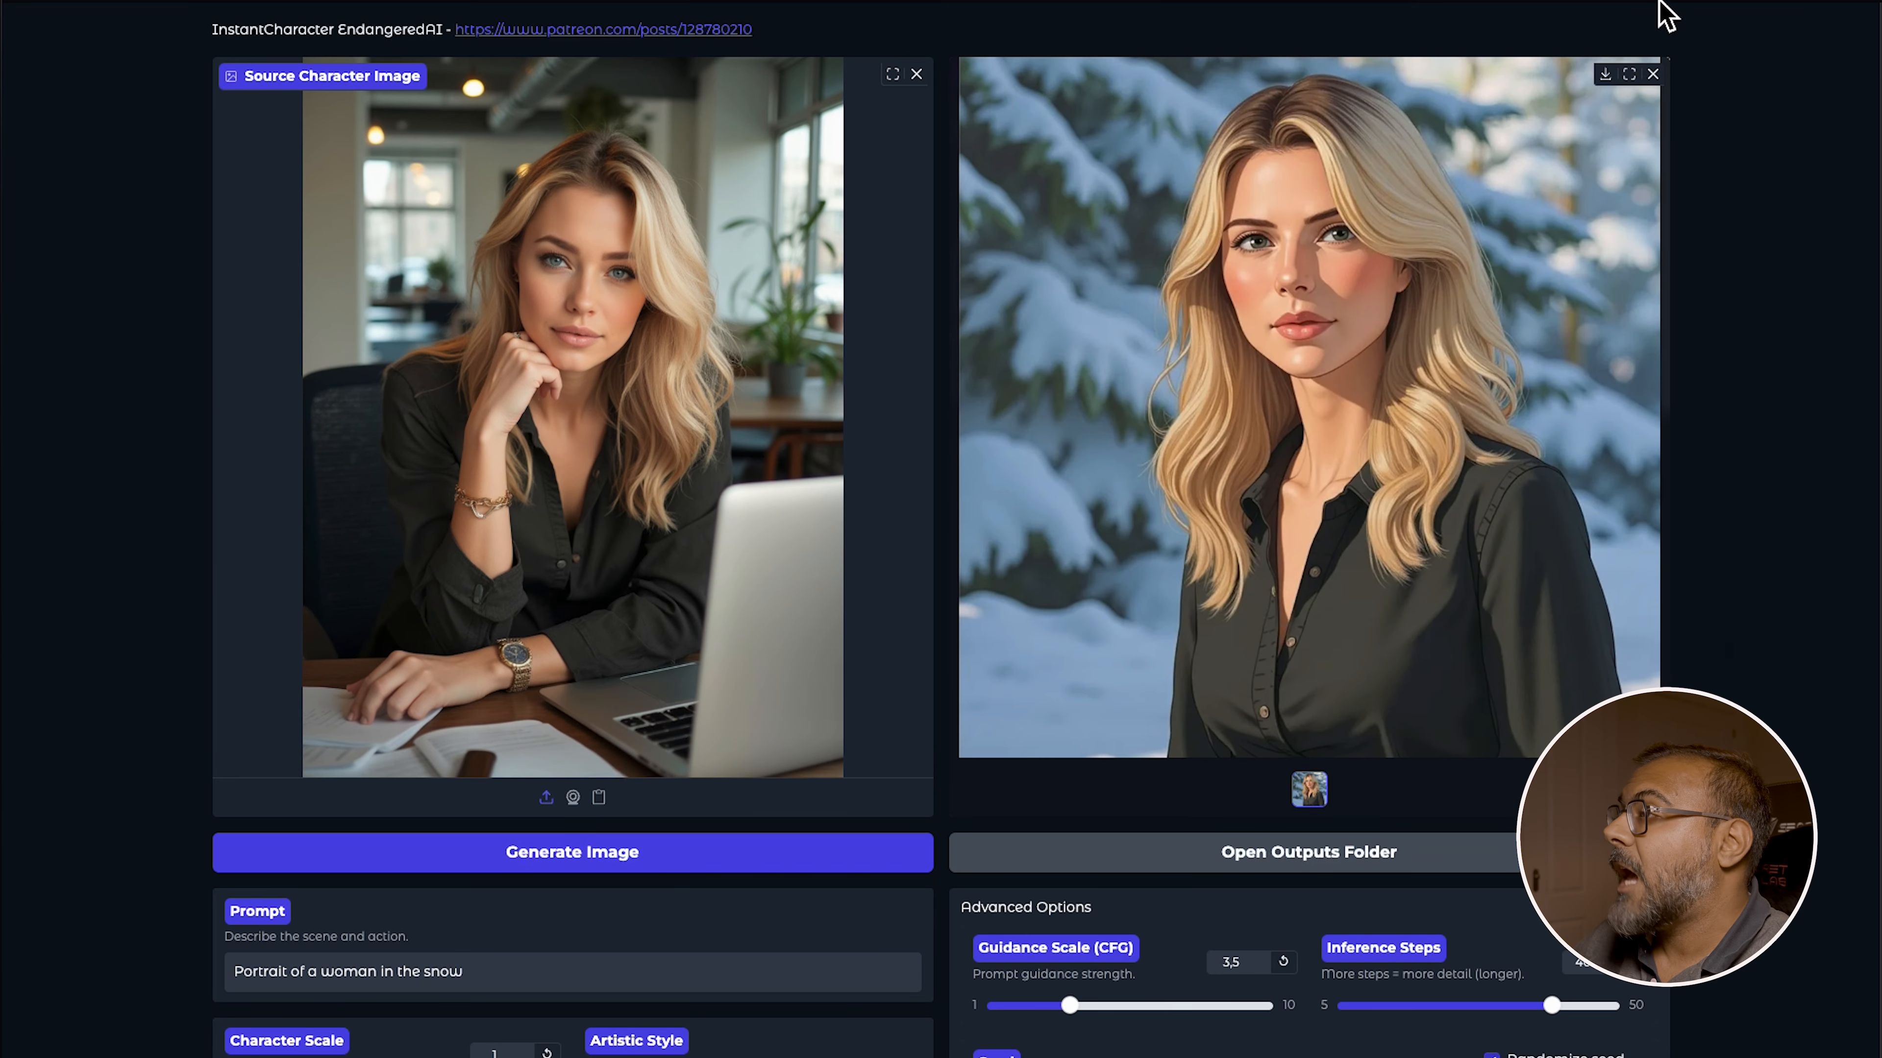
{"action": "scroll", "coordinate": [504, 958], "scroll_direction": "down", "scroll_amount": 7}
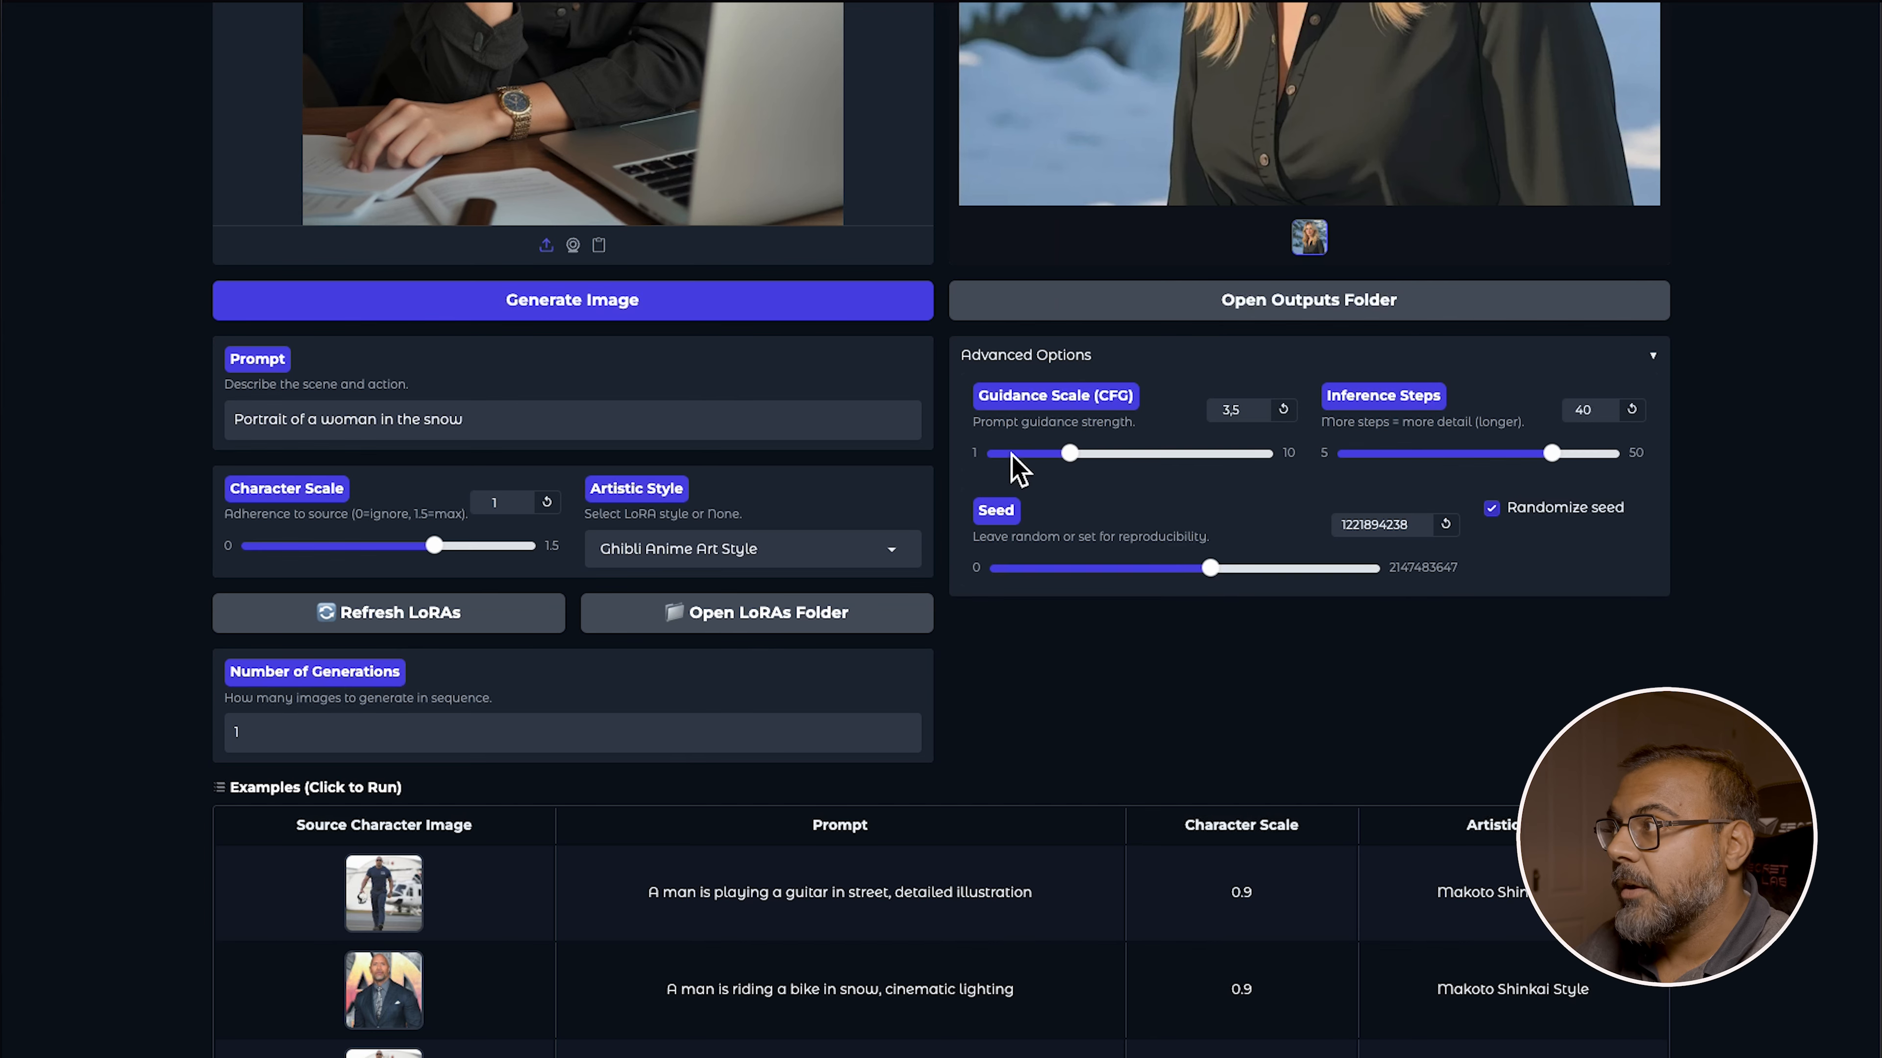
{"action": "scroll", "coordinate": [1074, 787], "scroll_direction": "up", "scroll_amount": 7}
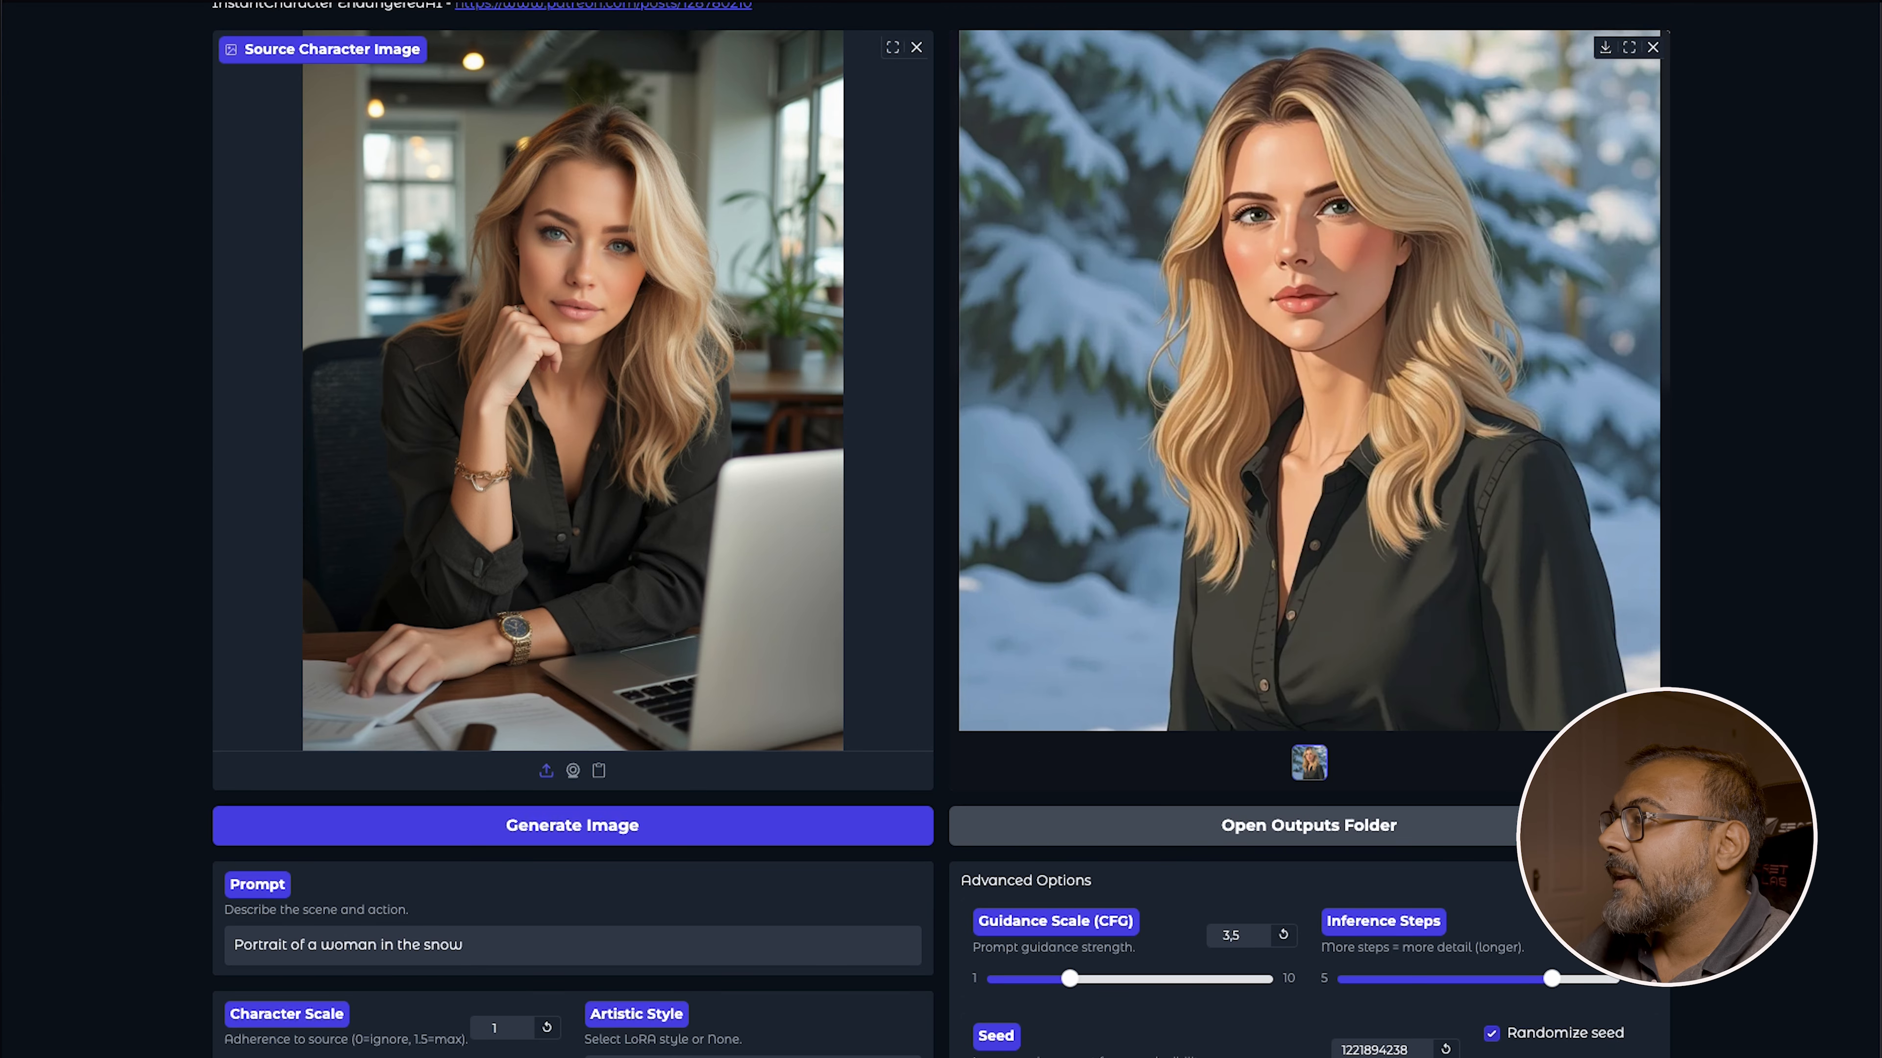
{"action": "scroll", "coordinate": [621, 886], "scroll_direction": "down", "scroll_amount": 8}
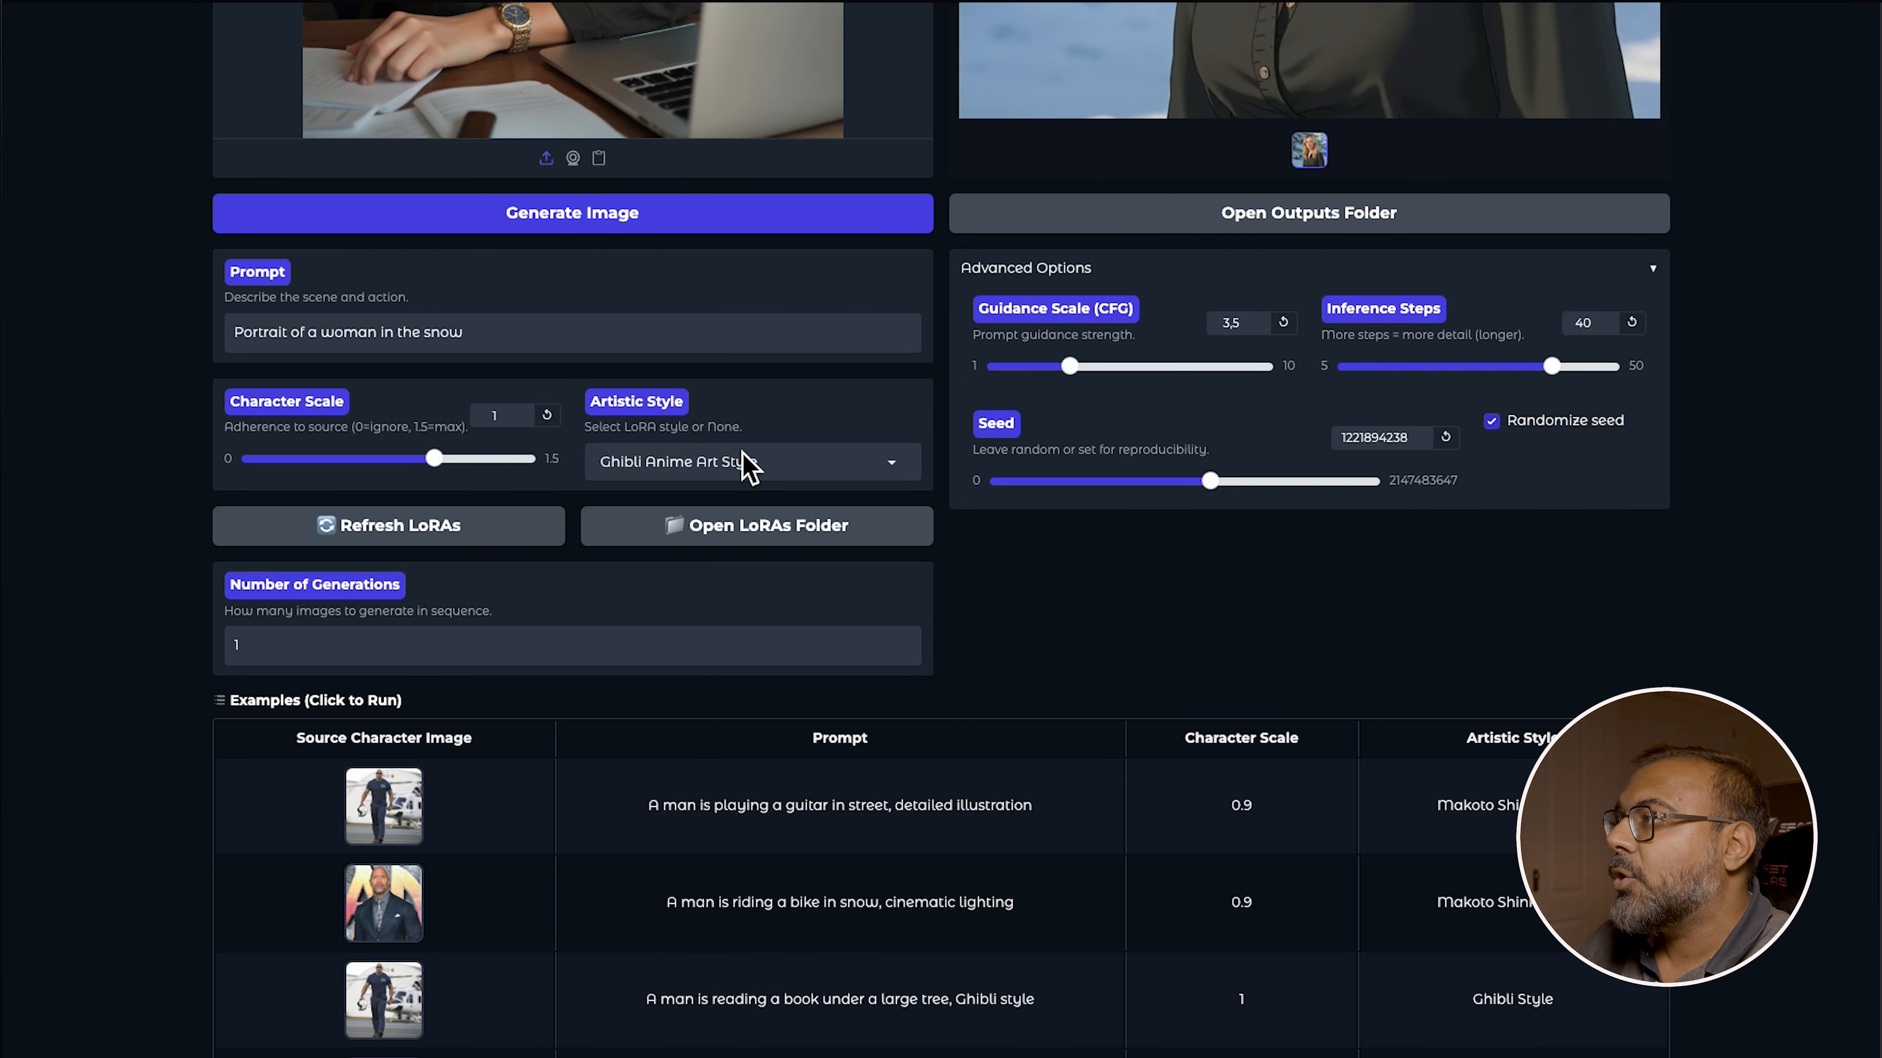
{"action": "left_click", "coordinate": [655, 461]}
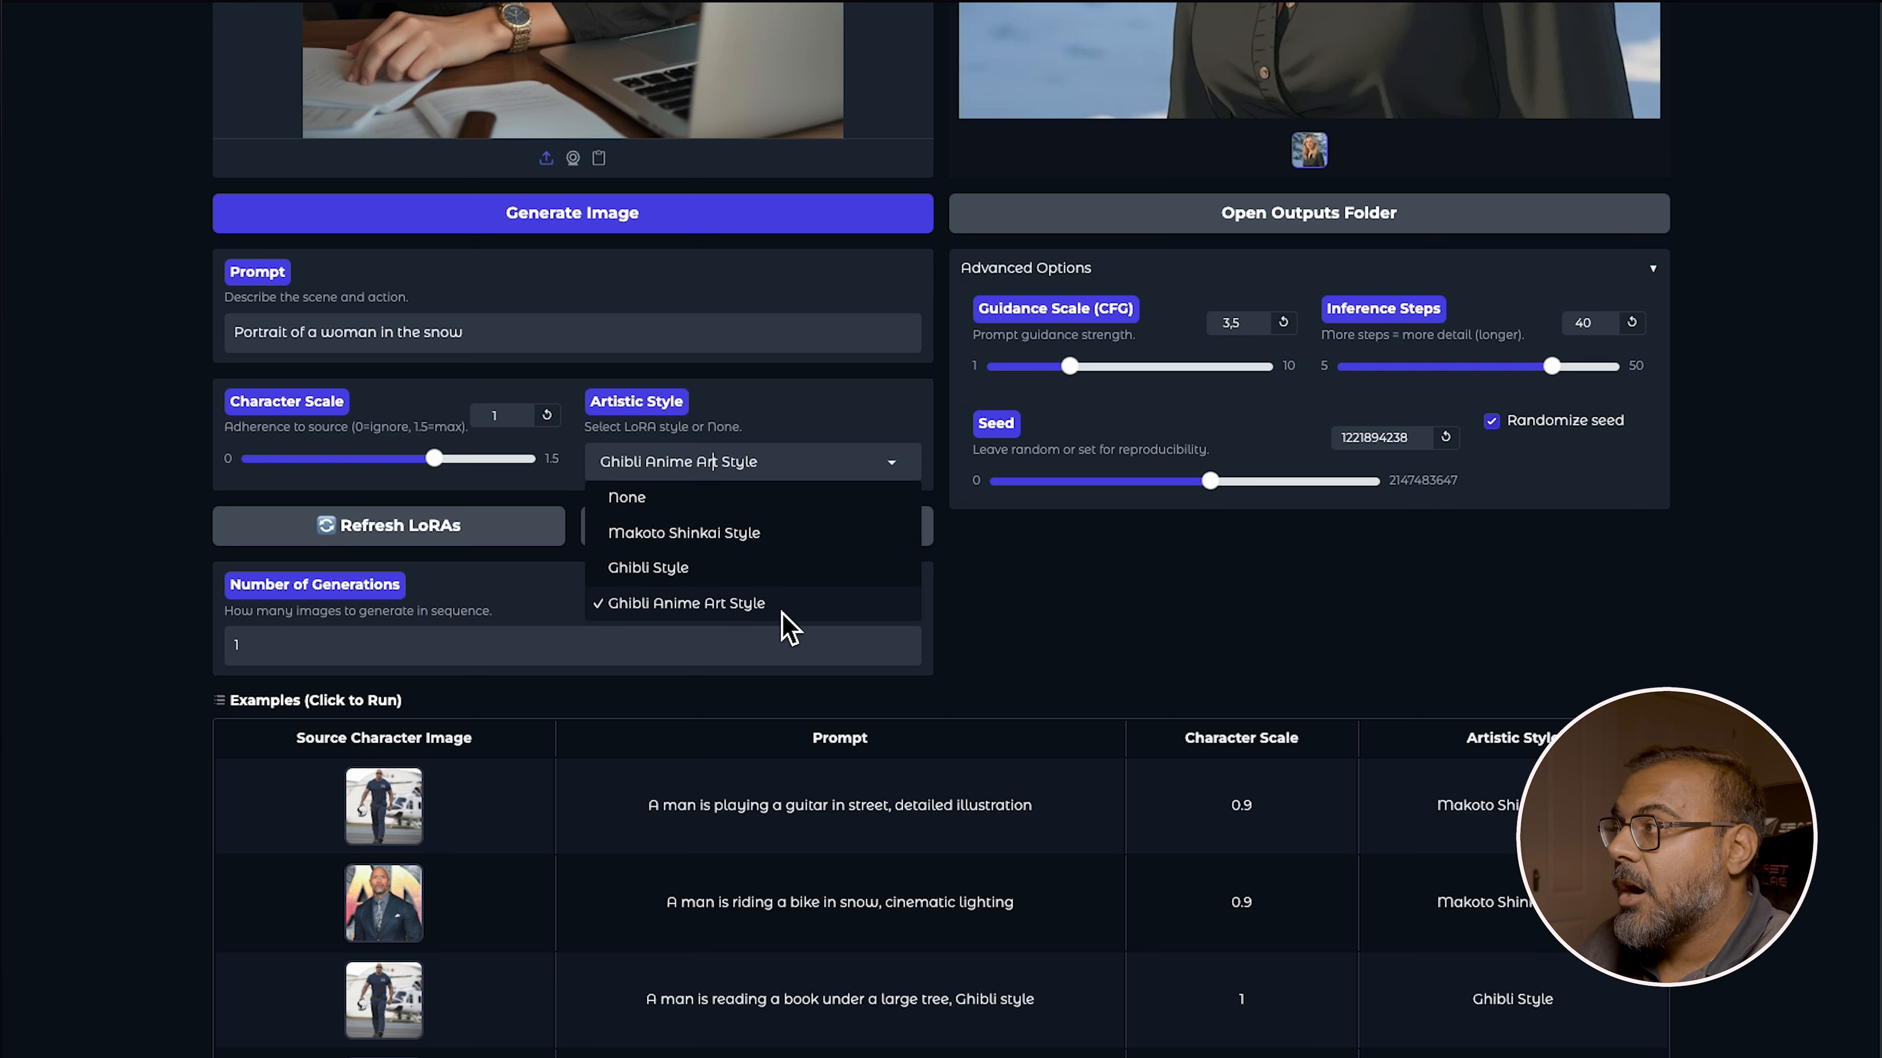
{"action": "left_click", "coordinate": [1185, 656]}
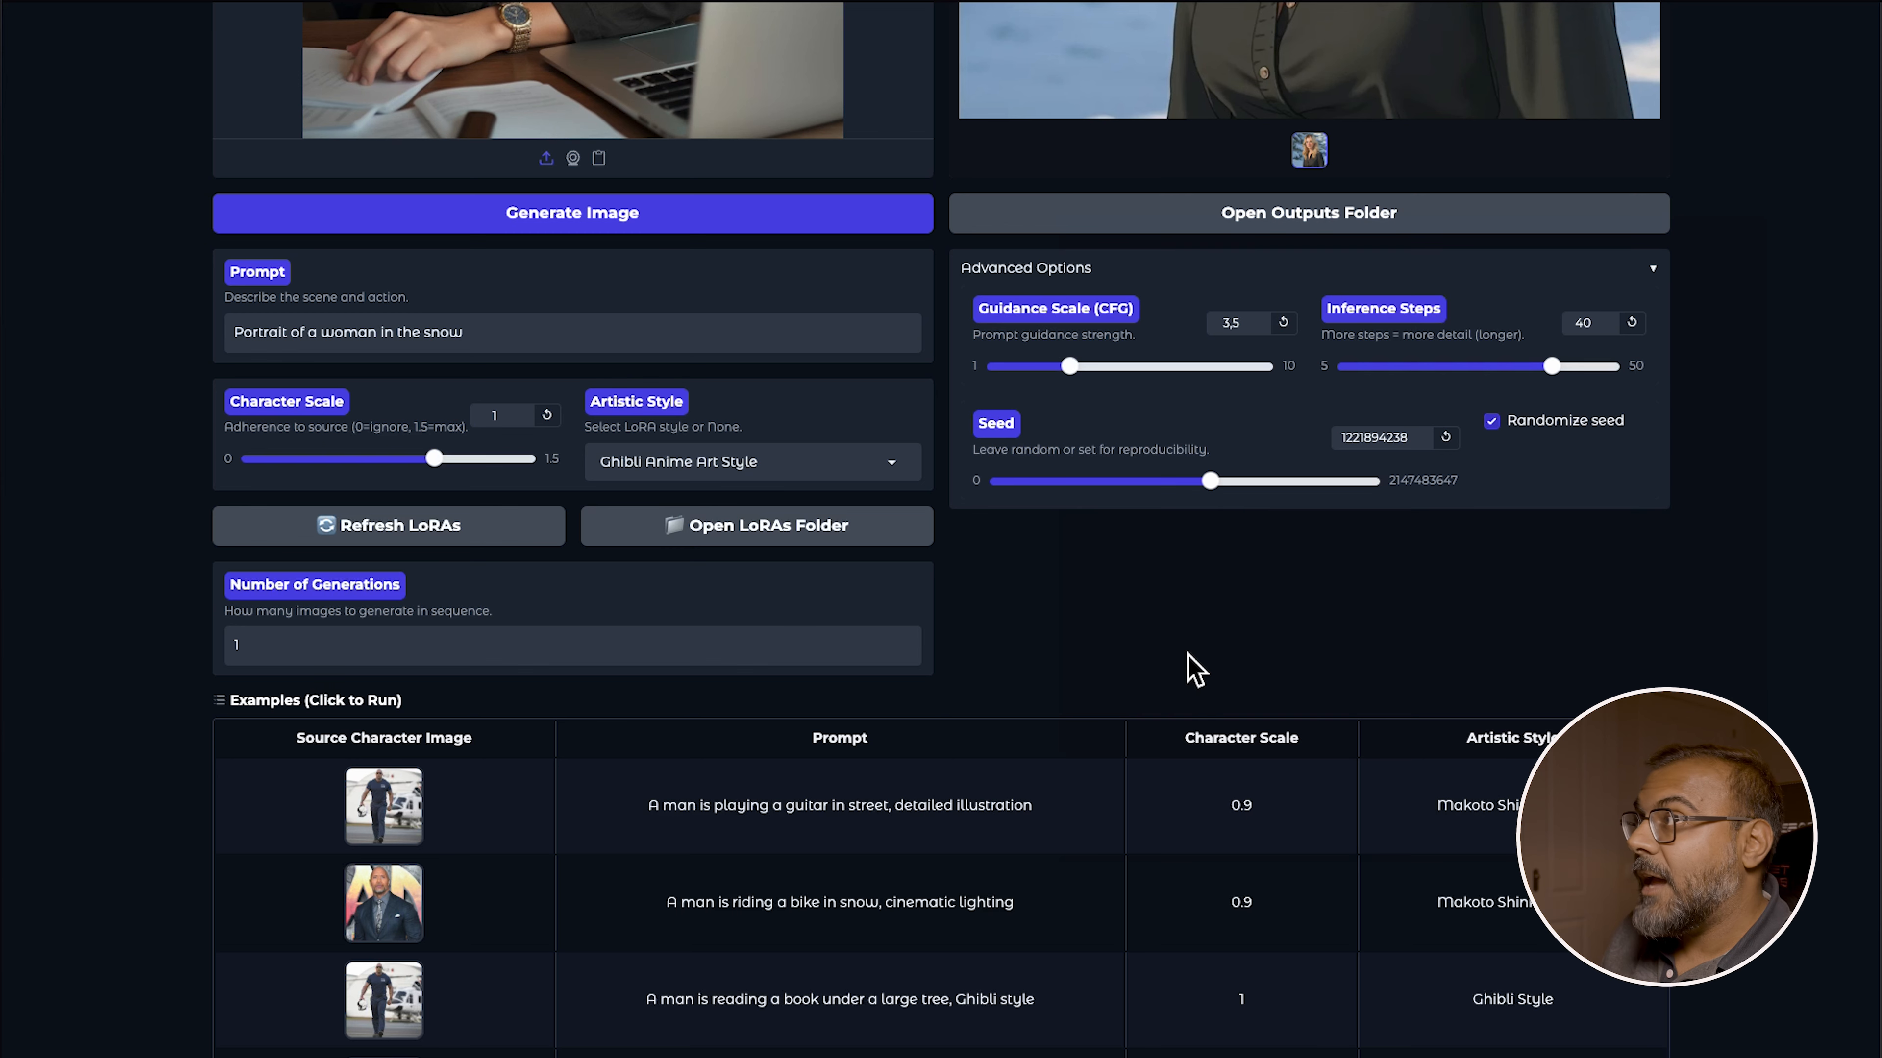
Replace the source character image with a new photo of a woman wearing a hat
{"action": "scroll", "coordinate": [1194, 671], "scroll_direction": "up", "scroll_amount": 8}
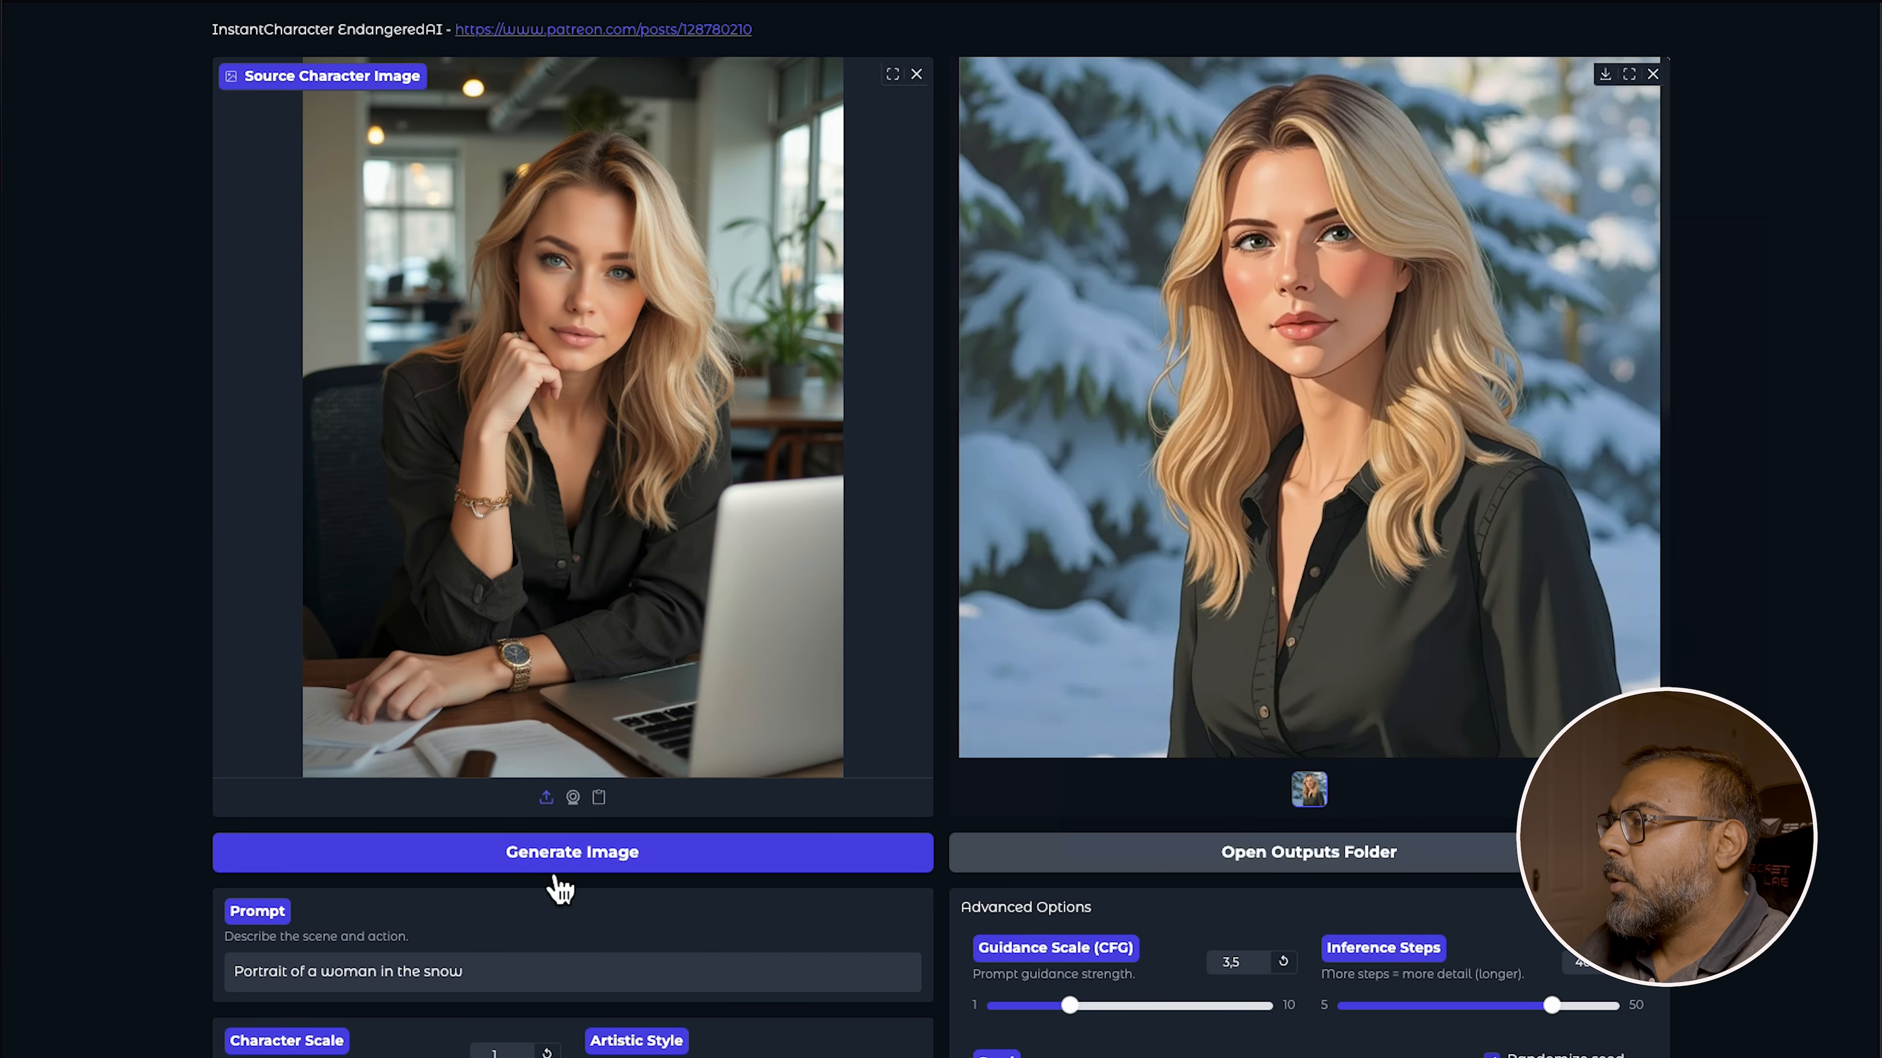
{"action": "left_click", "coordinate": [916, 74]}
{"action": "left_click_drag", "start_coordinate": [978, 119], "coordinate": [563, 460]}
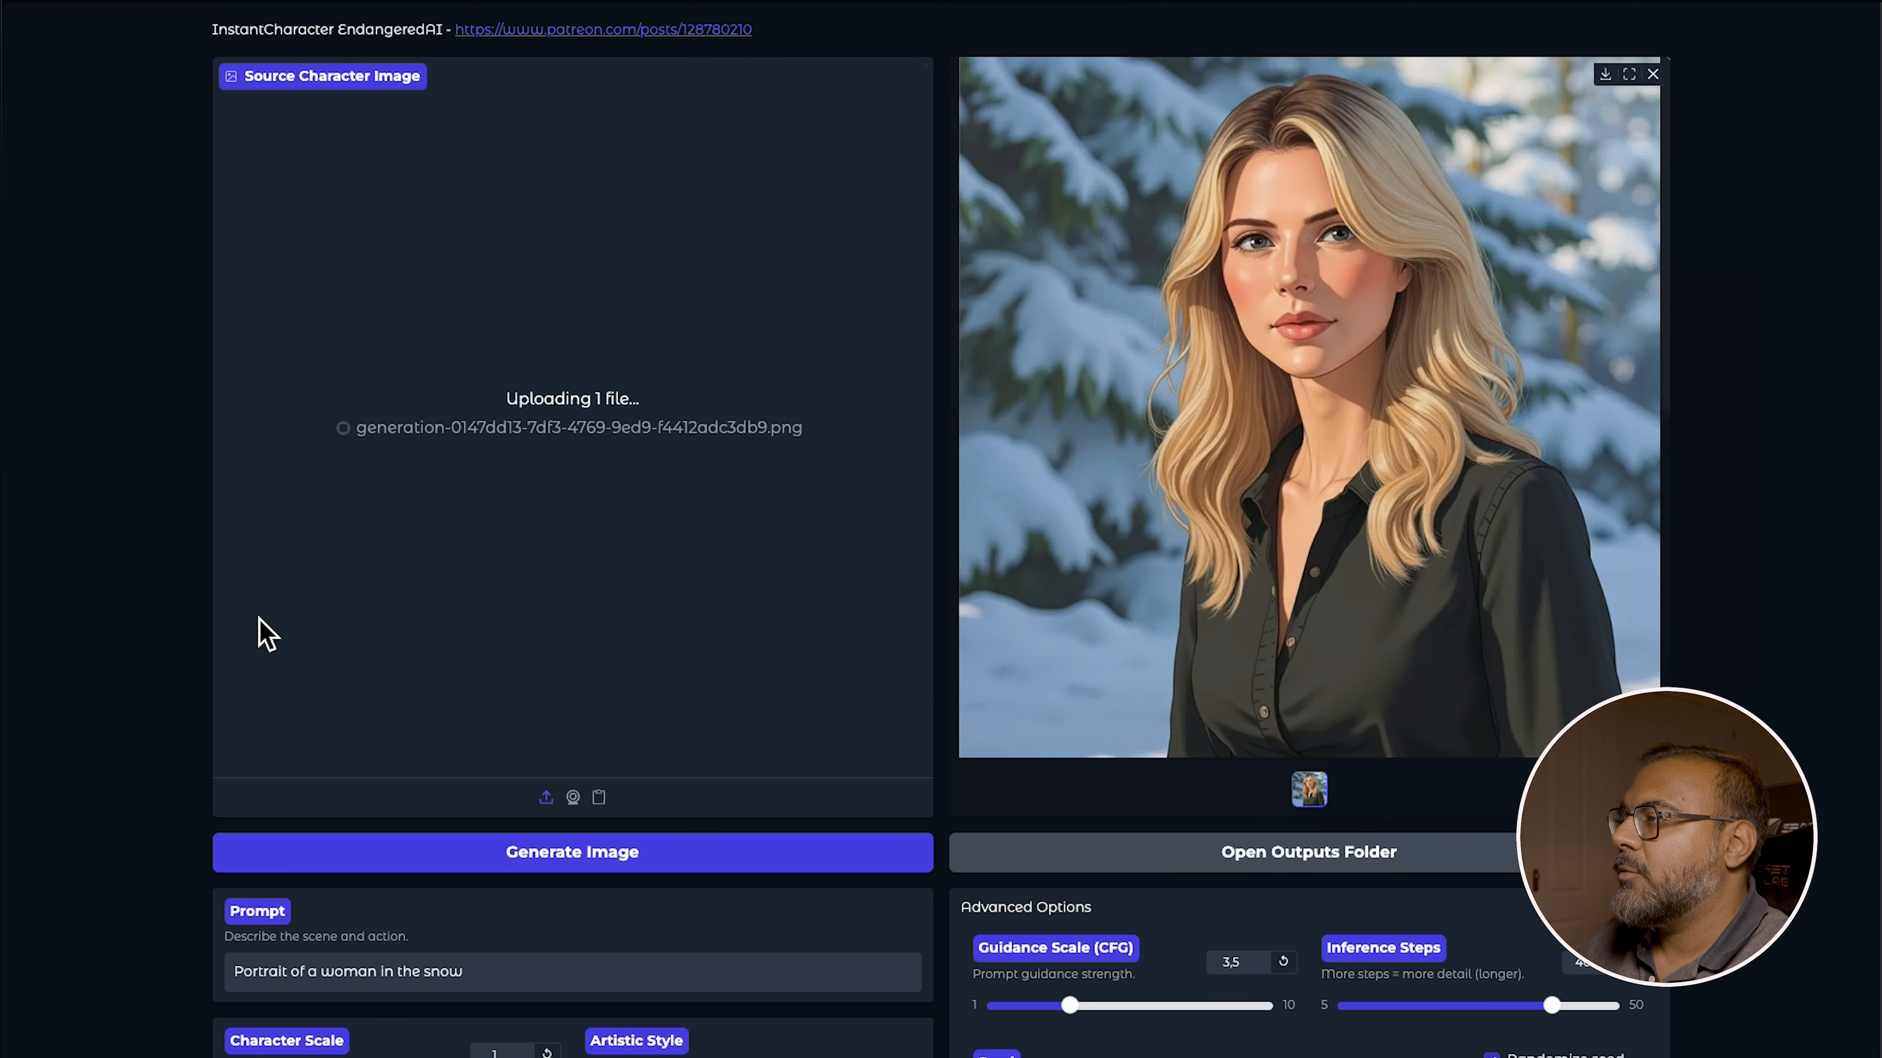
{"action": "scroll", "coordinate": [230, 873], "scroll_direction": "down", "scroll_amount": 1}
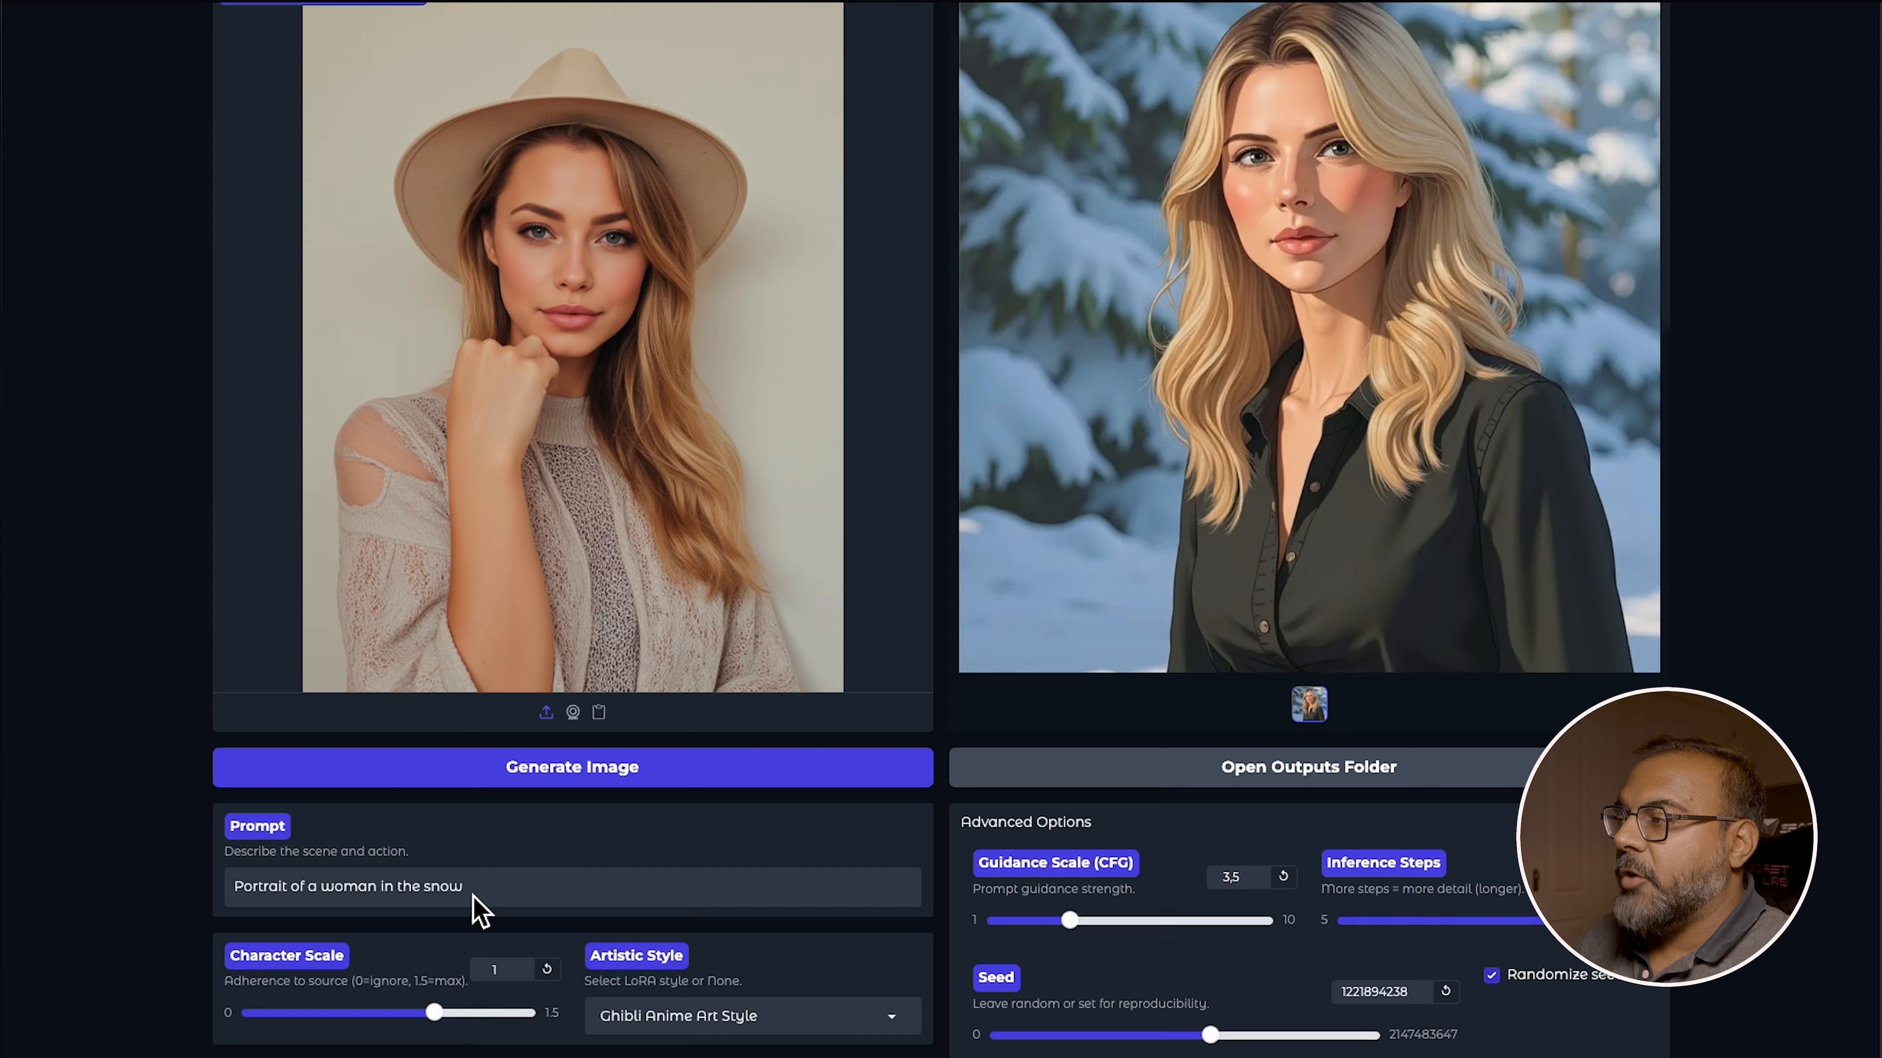
{"action": "scroll", "coordinate": [475, 895], "scroll_direction": "down", "scroll_amount": 6}
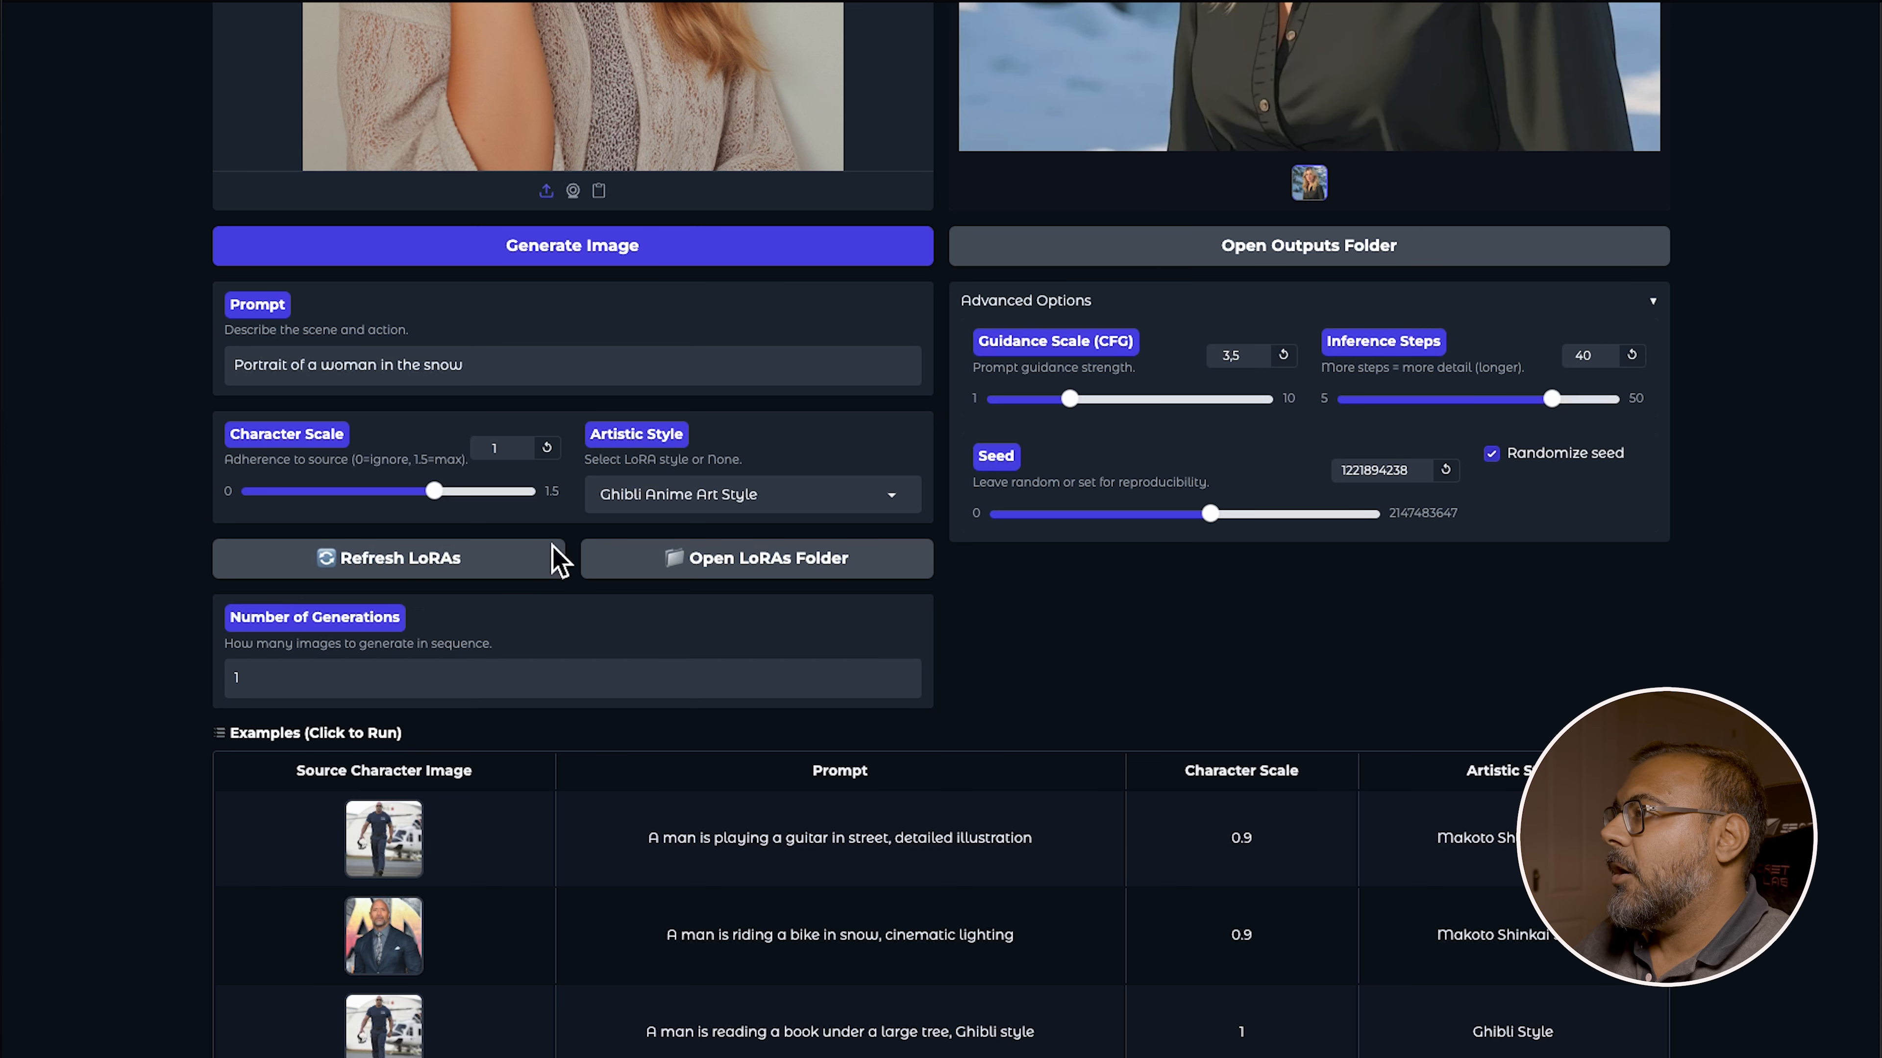
Refresh the LoRAs, set the artistic style to None, and generate an image
{"action": "left_click", "coordinate": [559, 562]}
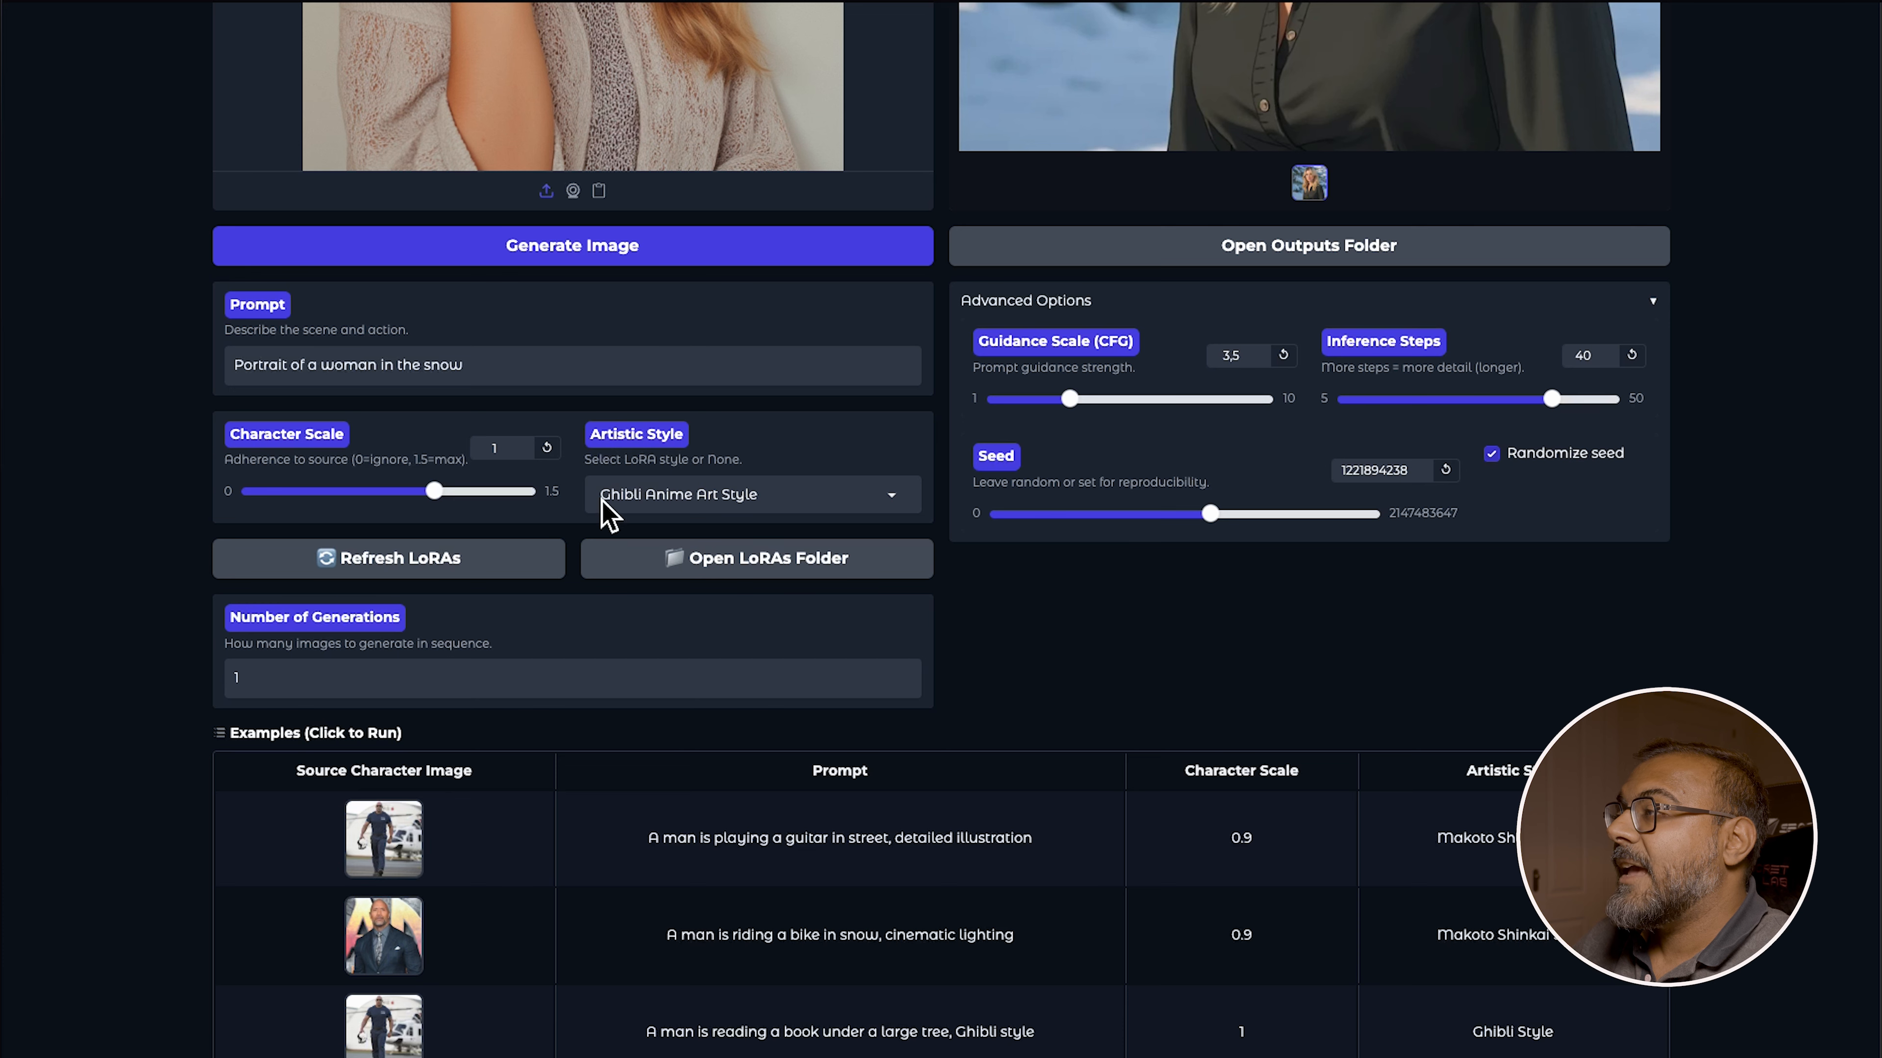
{"action": "left_click", "coordinate": [811, 490]}
{"action": "left_click", "coordinate": [744, 530]}
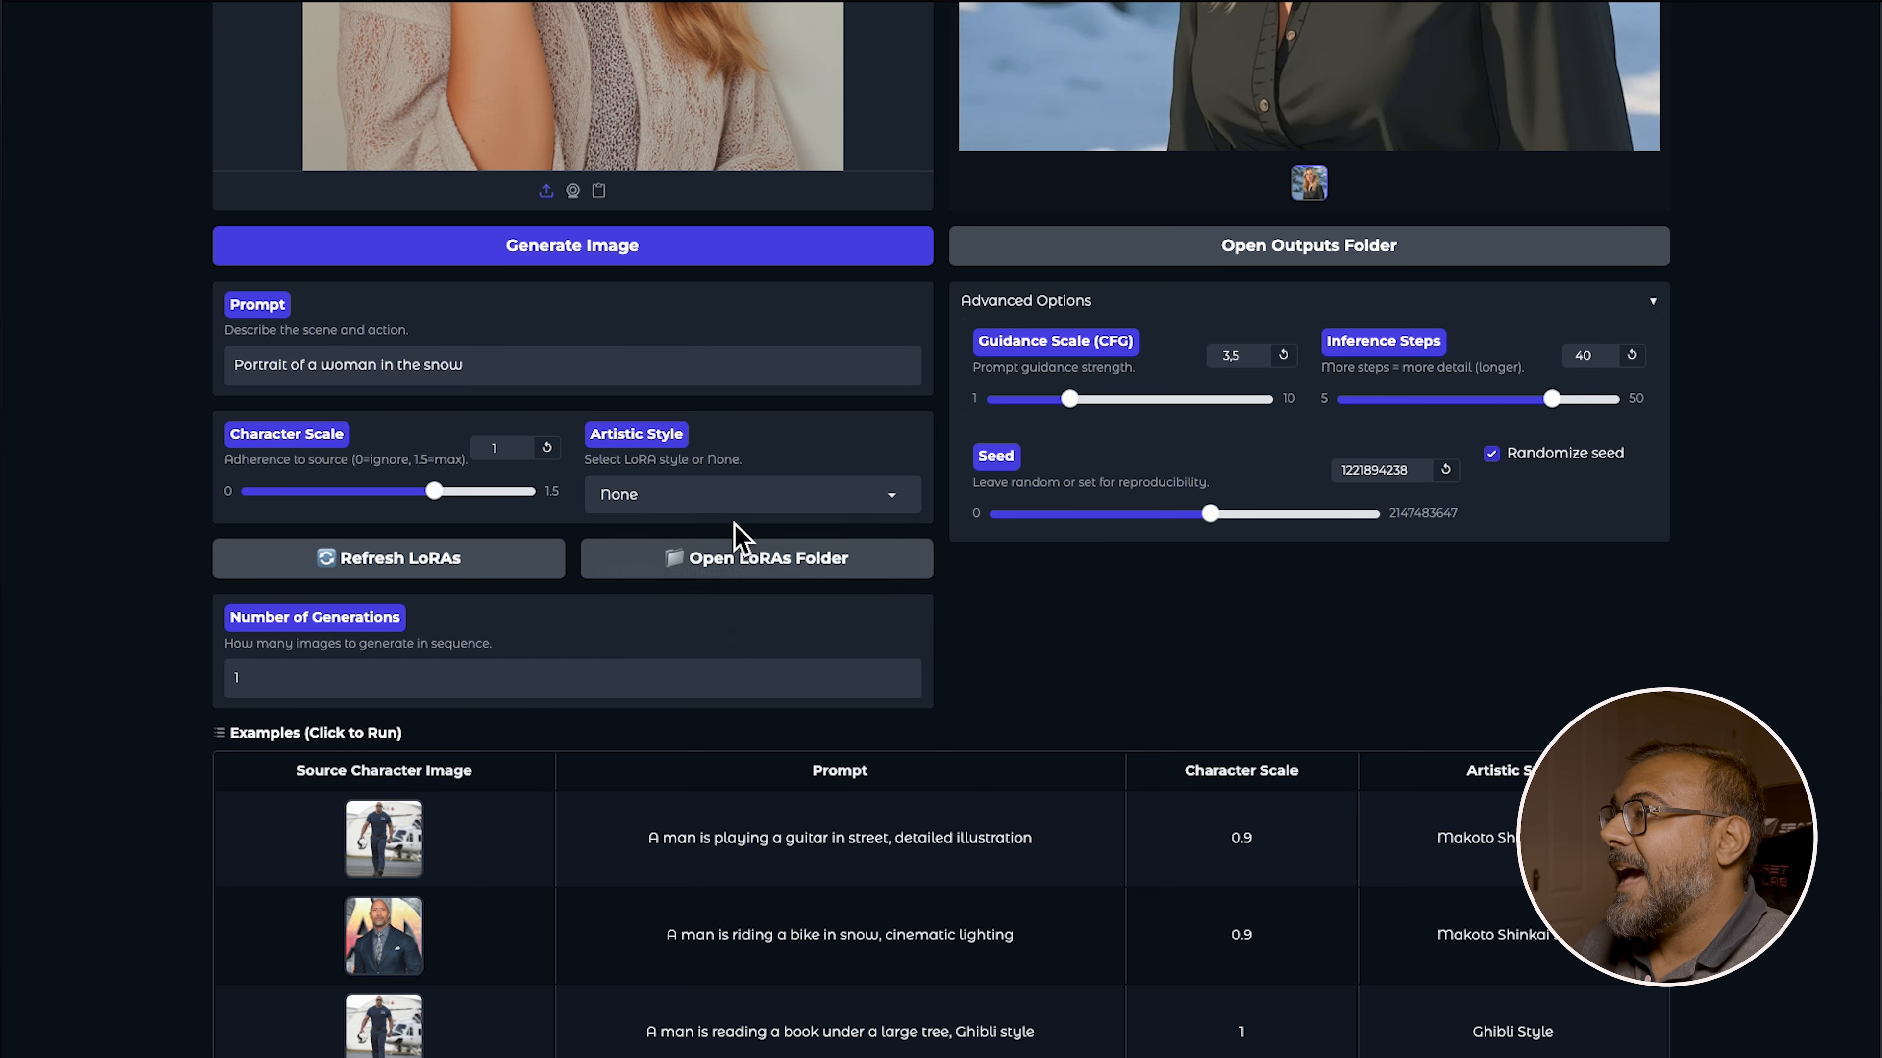
{"action": "left_click", "coordinate": [641, 254]}
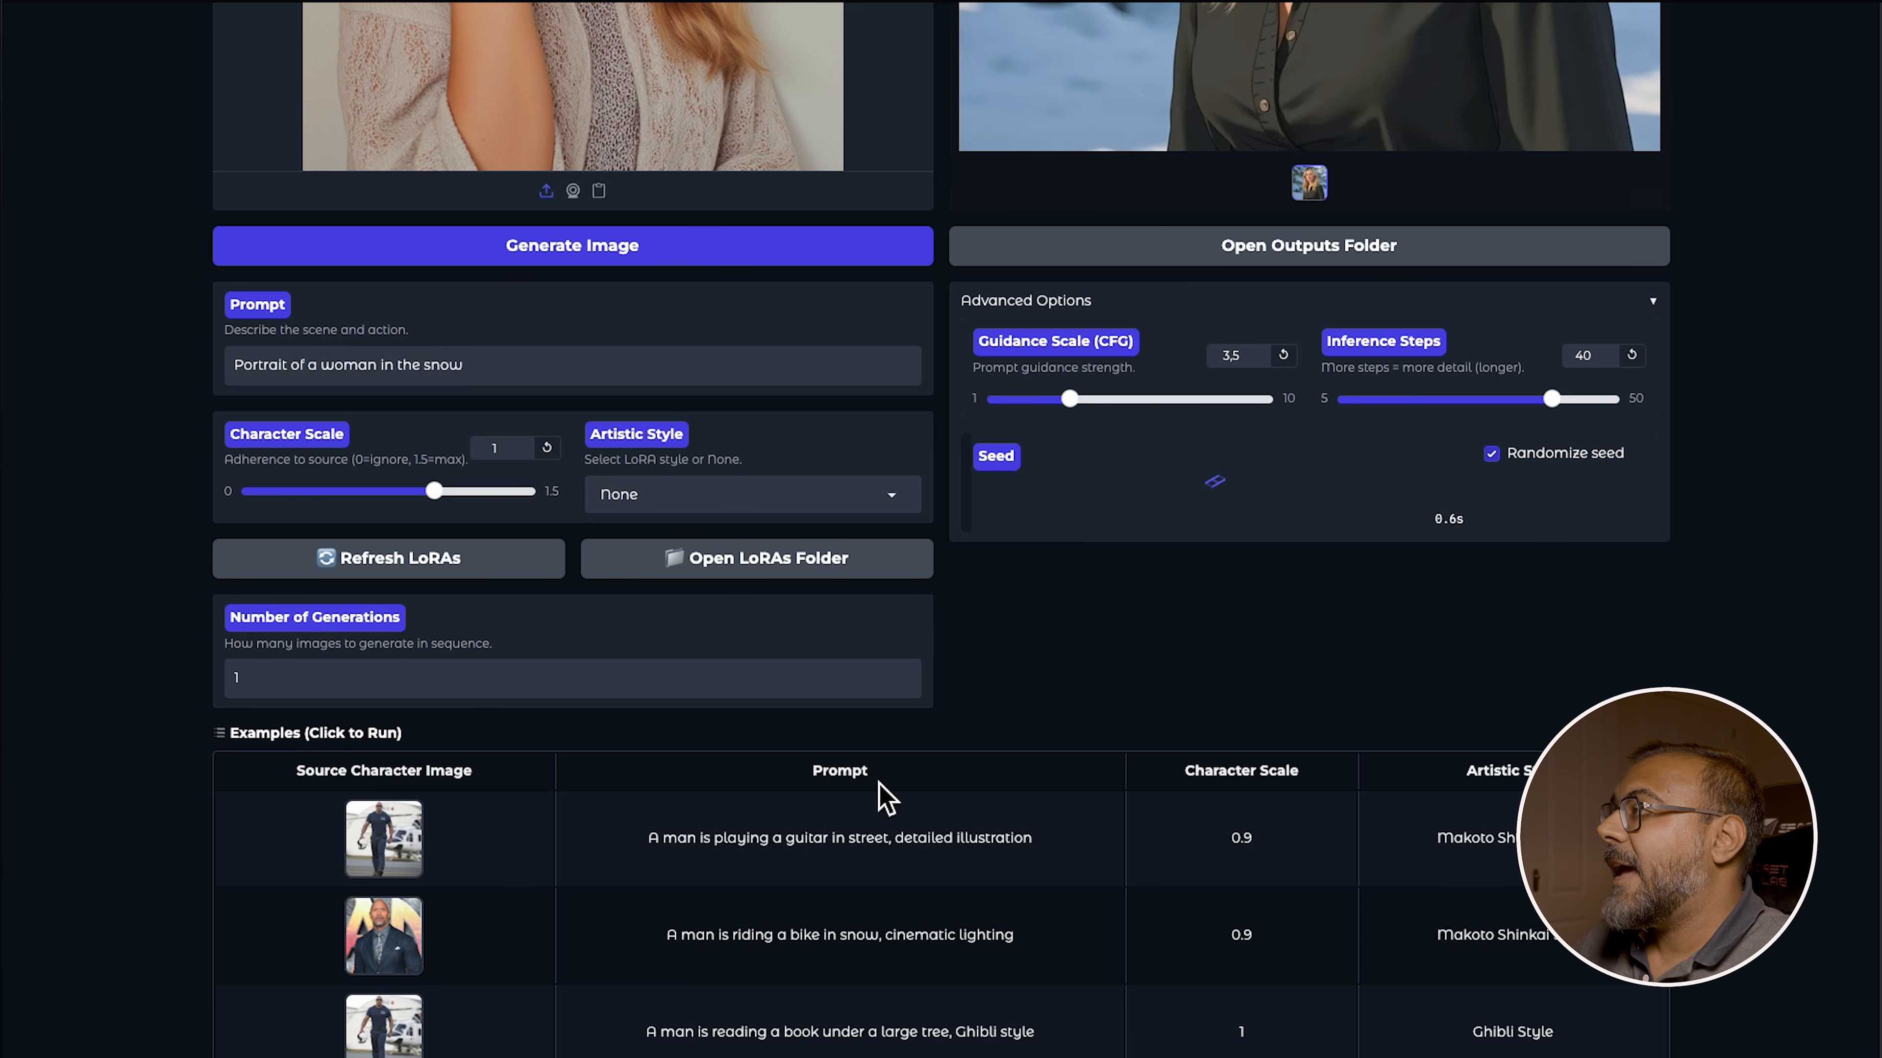
{"action": "scroll", "coordinate": [940, 823], "scroll_direction": "up", "scroll_amount": 3}
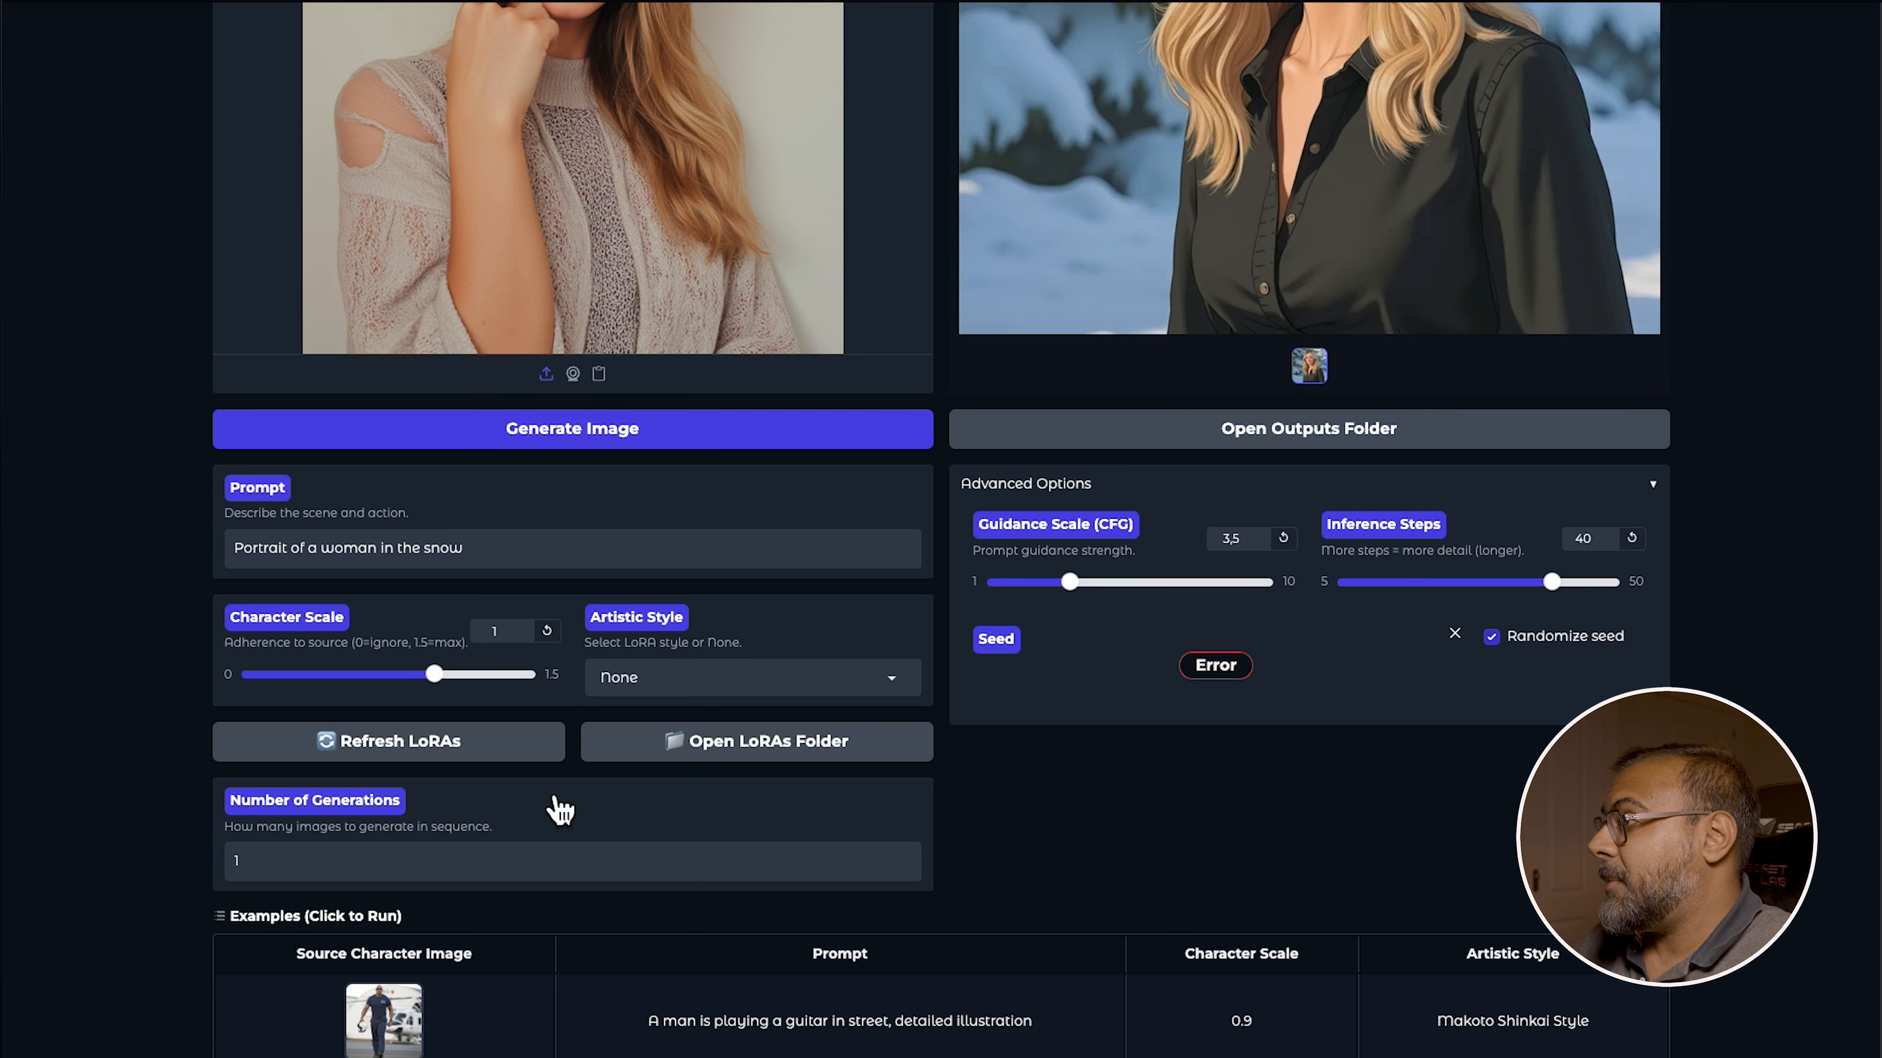
{"action": "left_click", "coordinate": [593, 435]}
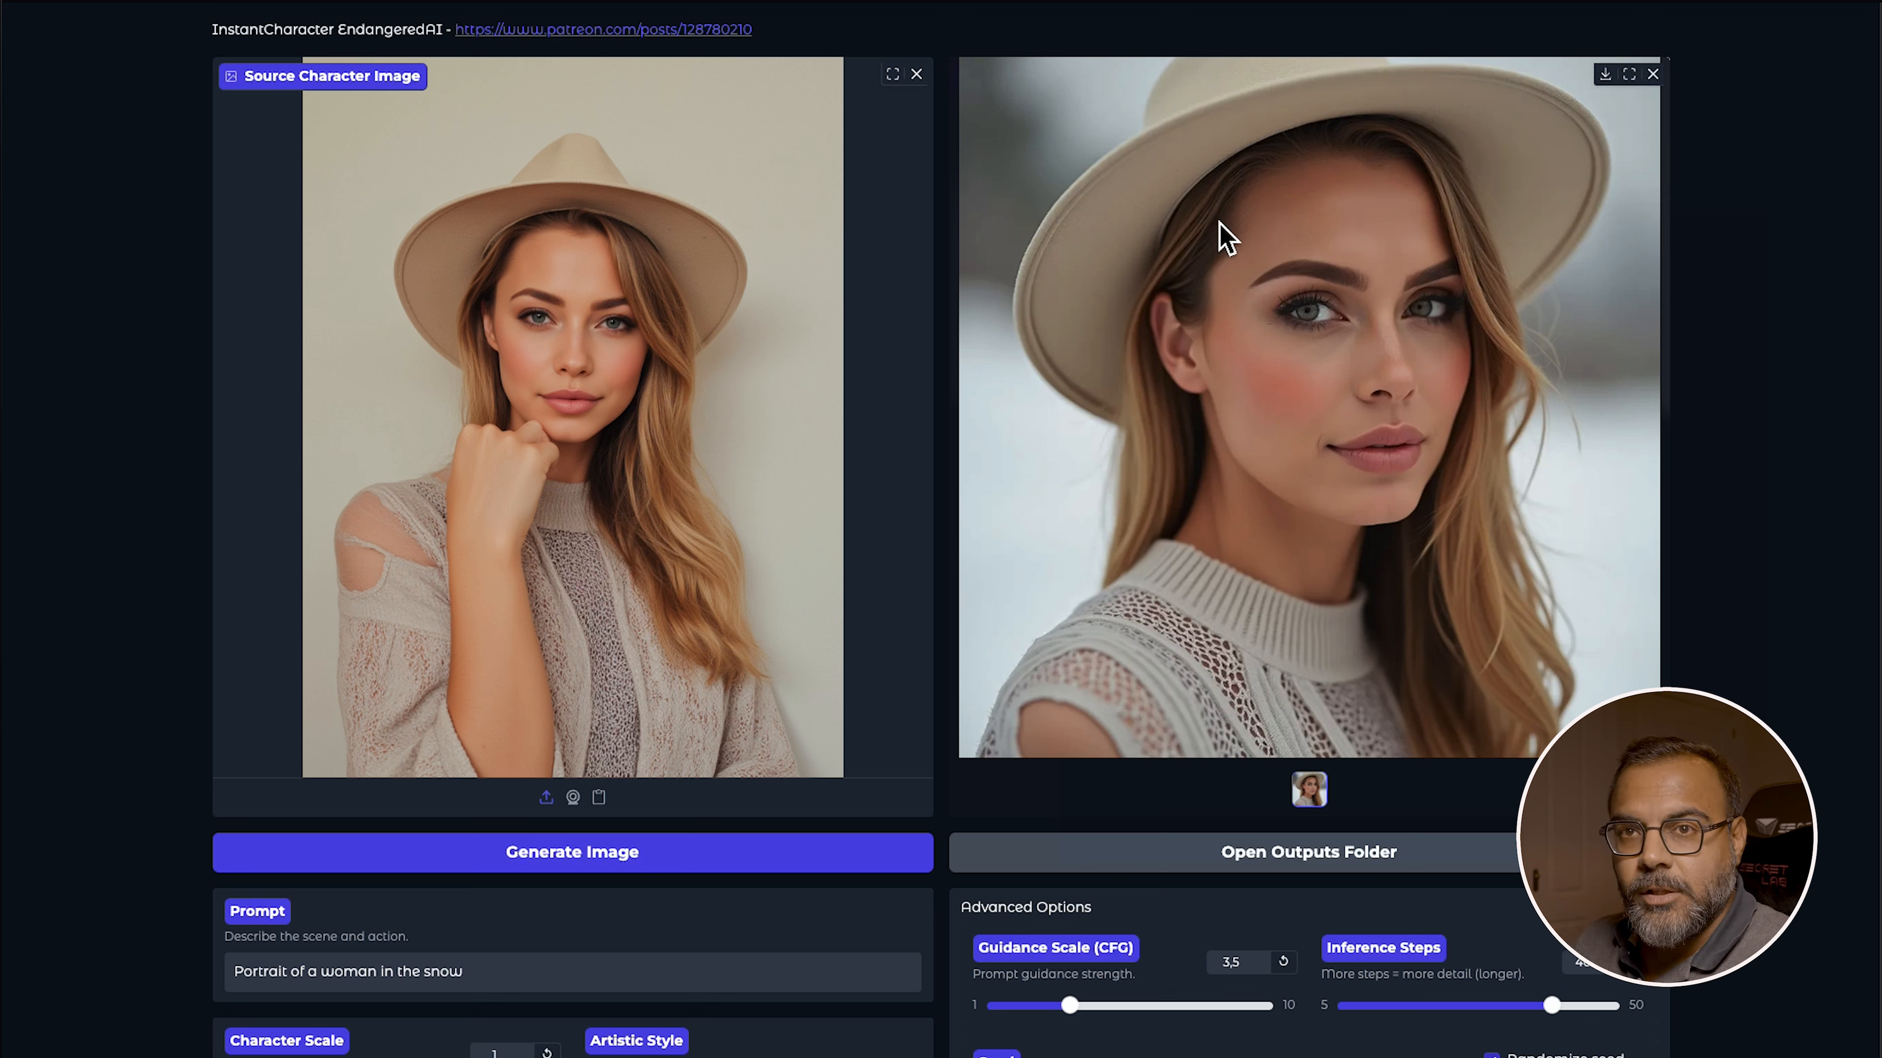
Switch the artistic style to Makoto Shinkai Style and generate the image
{"action": "scroll", "coordinate": [741, 852], "scroll_direction": "down", "scroll_amount": 7}
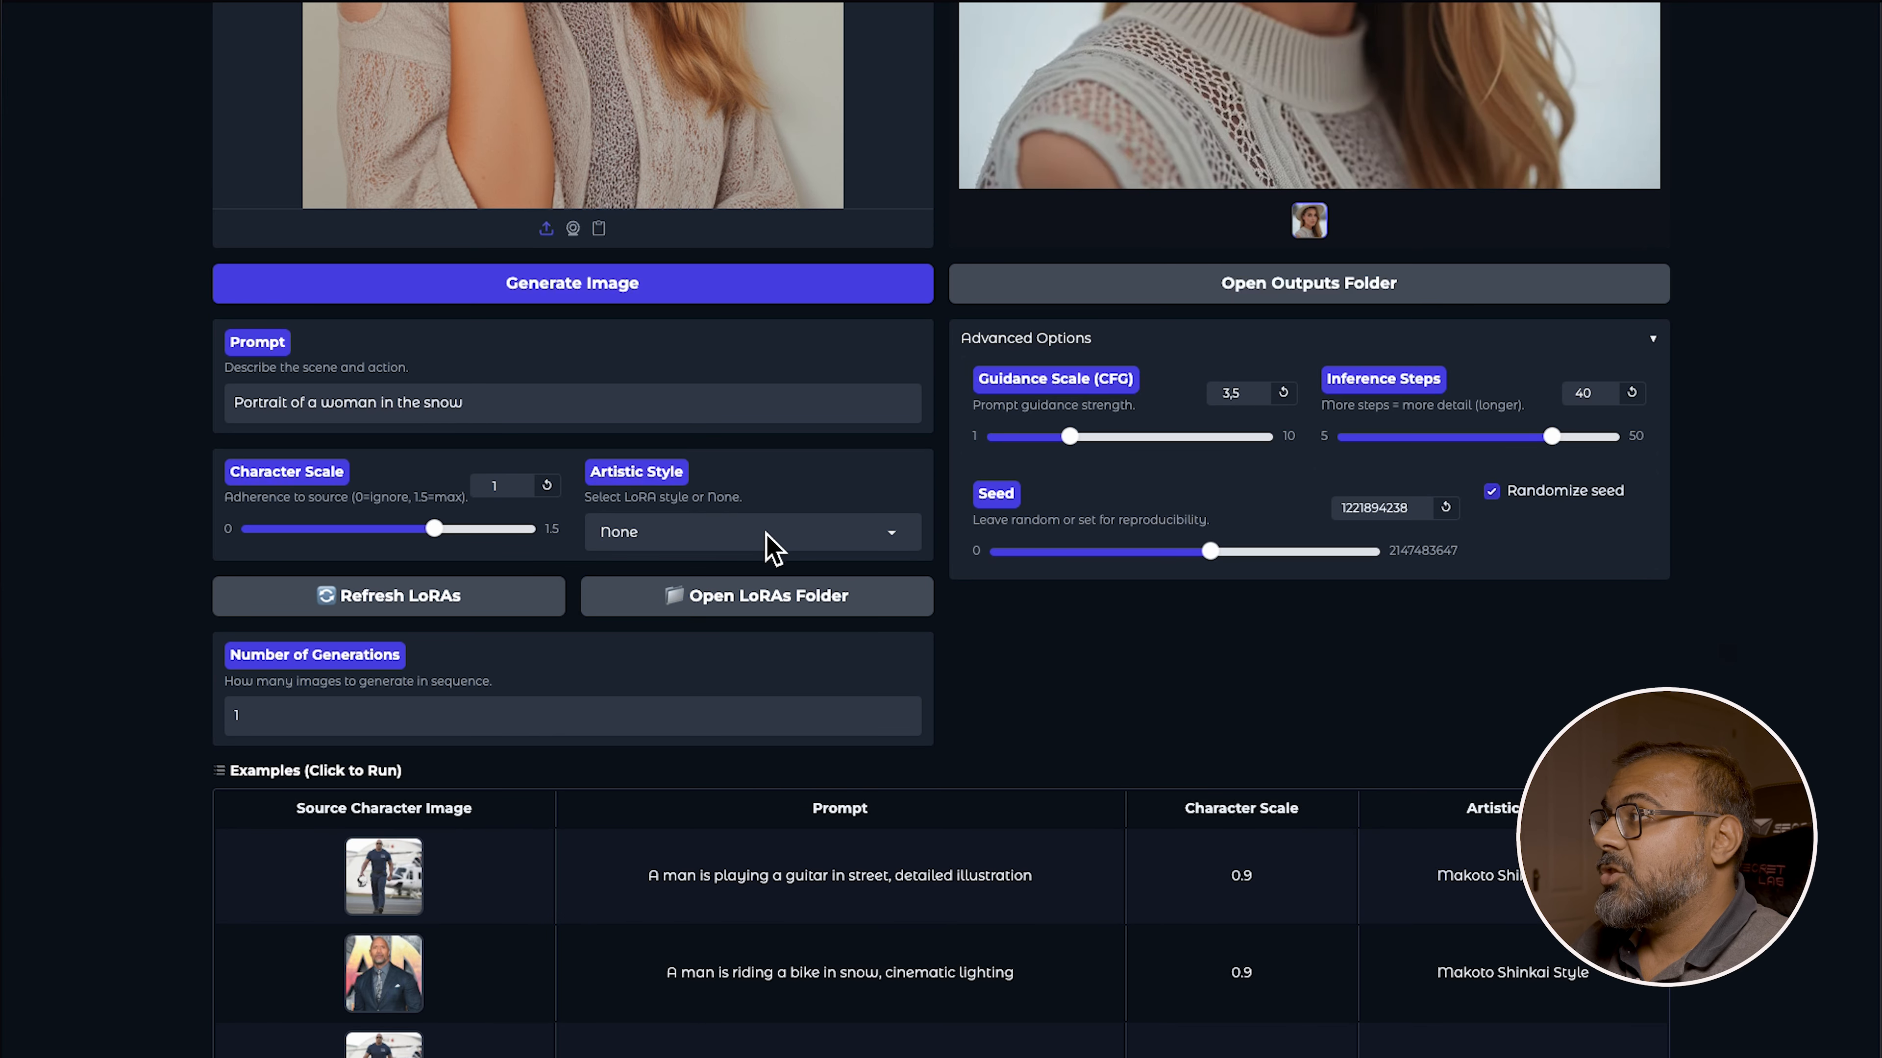
{"action": "left_click", "coordinate": [637, 538]}
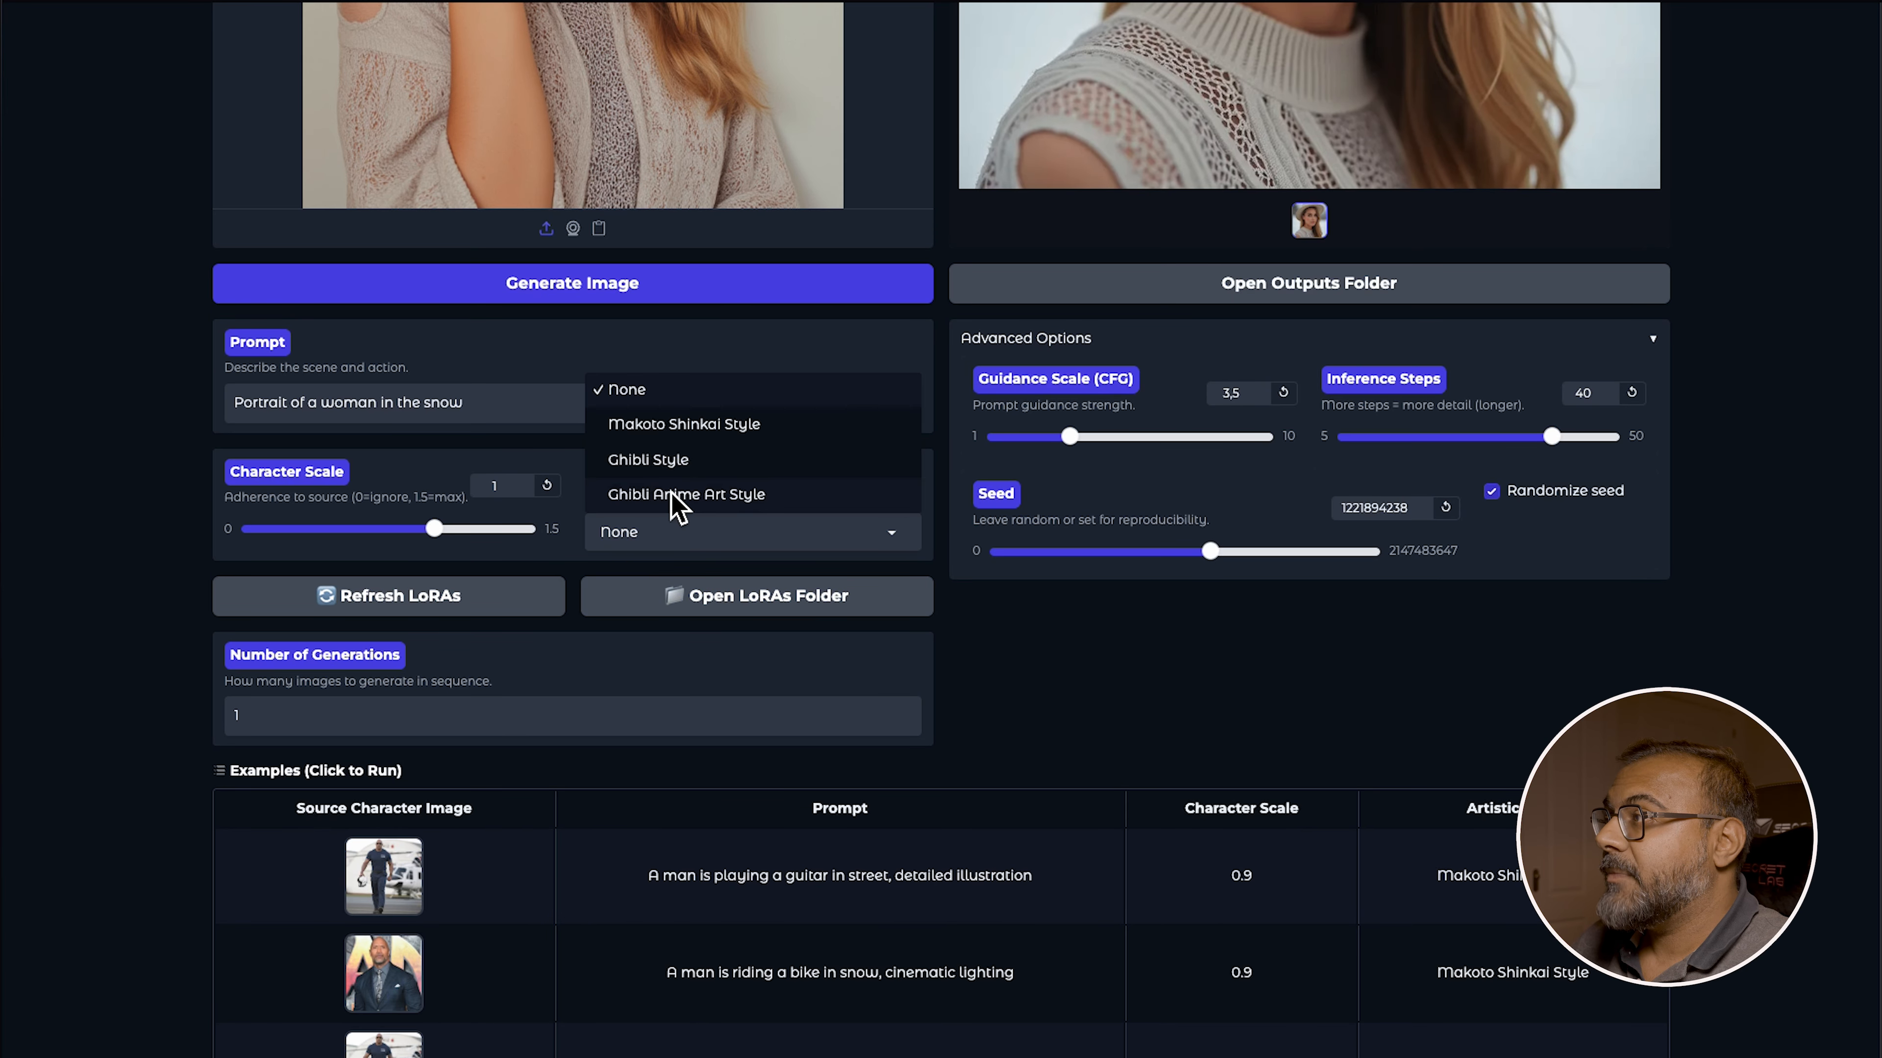
{"action": "left_click", "coordinate": [733, 424]}
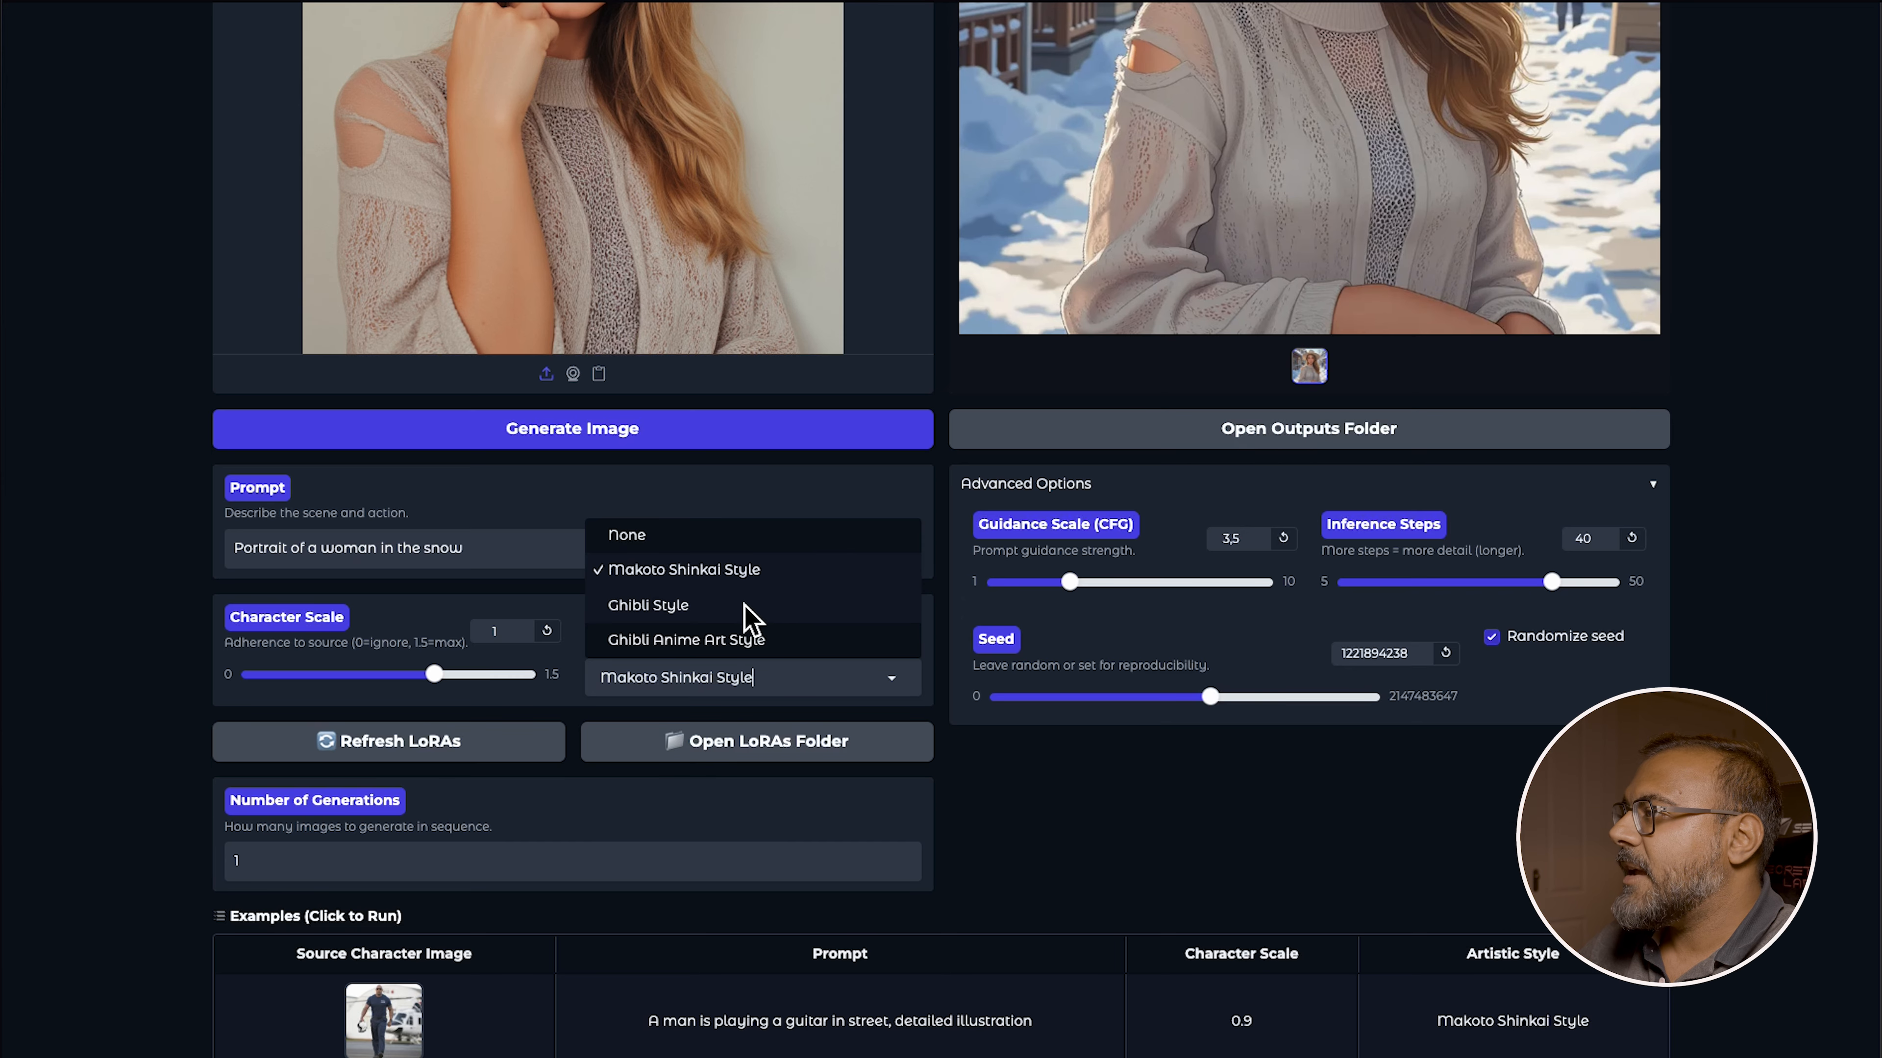
{"action": "left_click", "coordinate": [751, 604]}
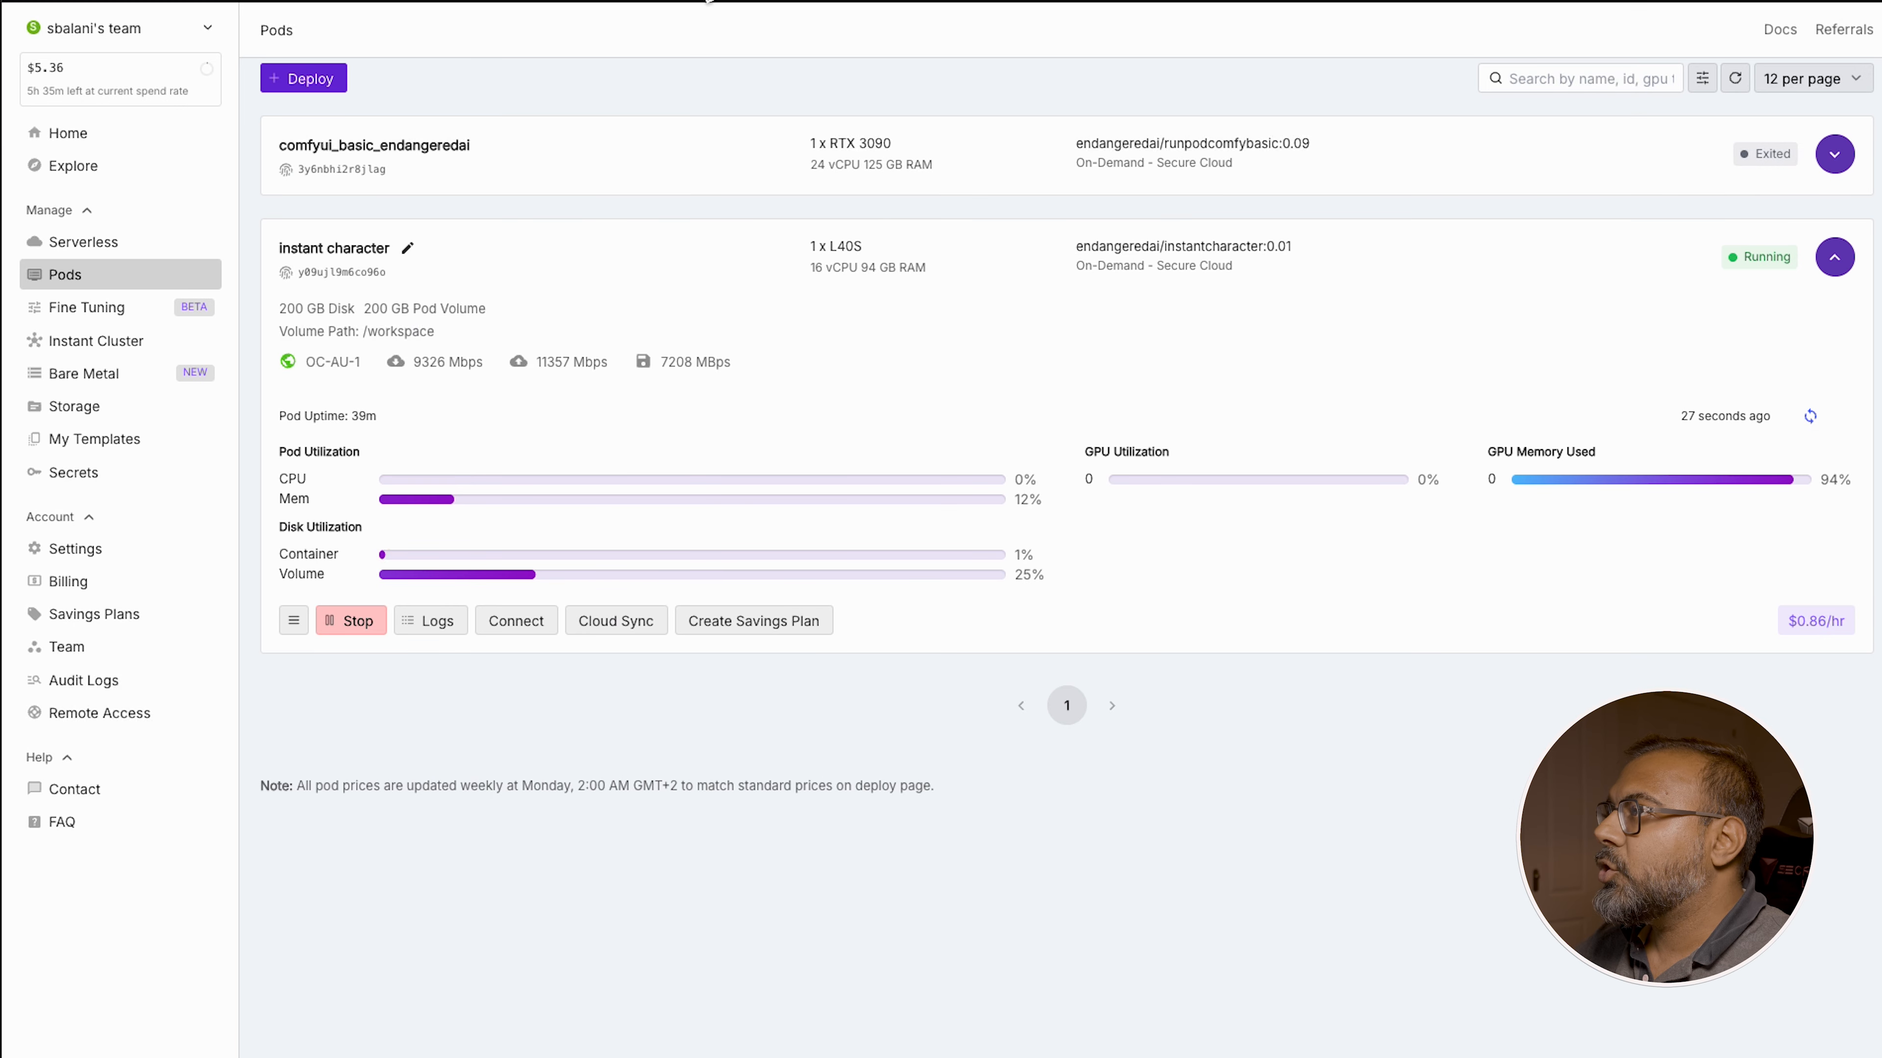
Open the pod's Jupyter service on port 8888 and browse into the InstantCharacter loras folder
{"action": "left_click", "coordinate": [516, 621]}
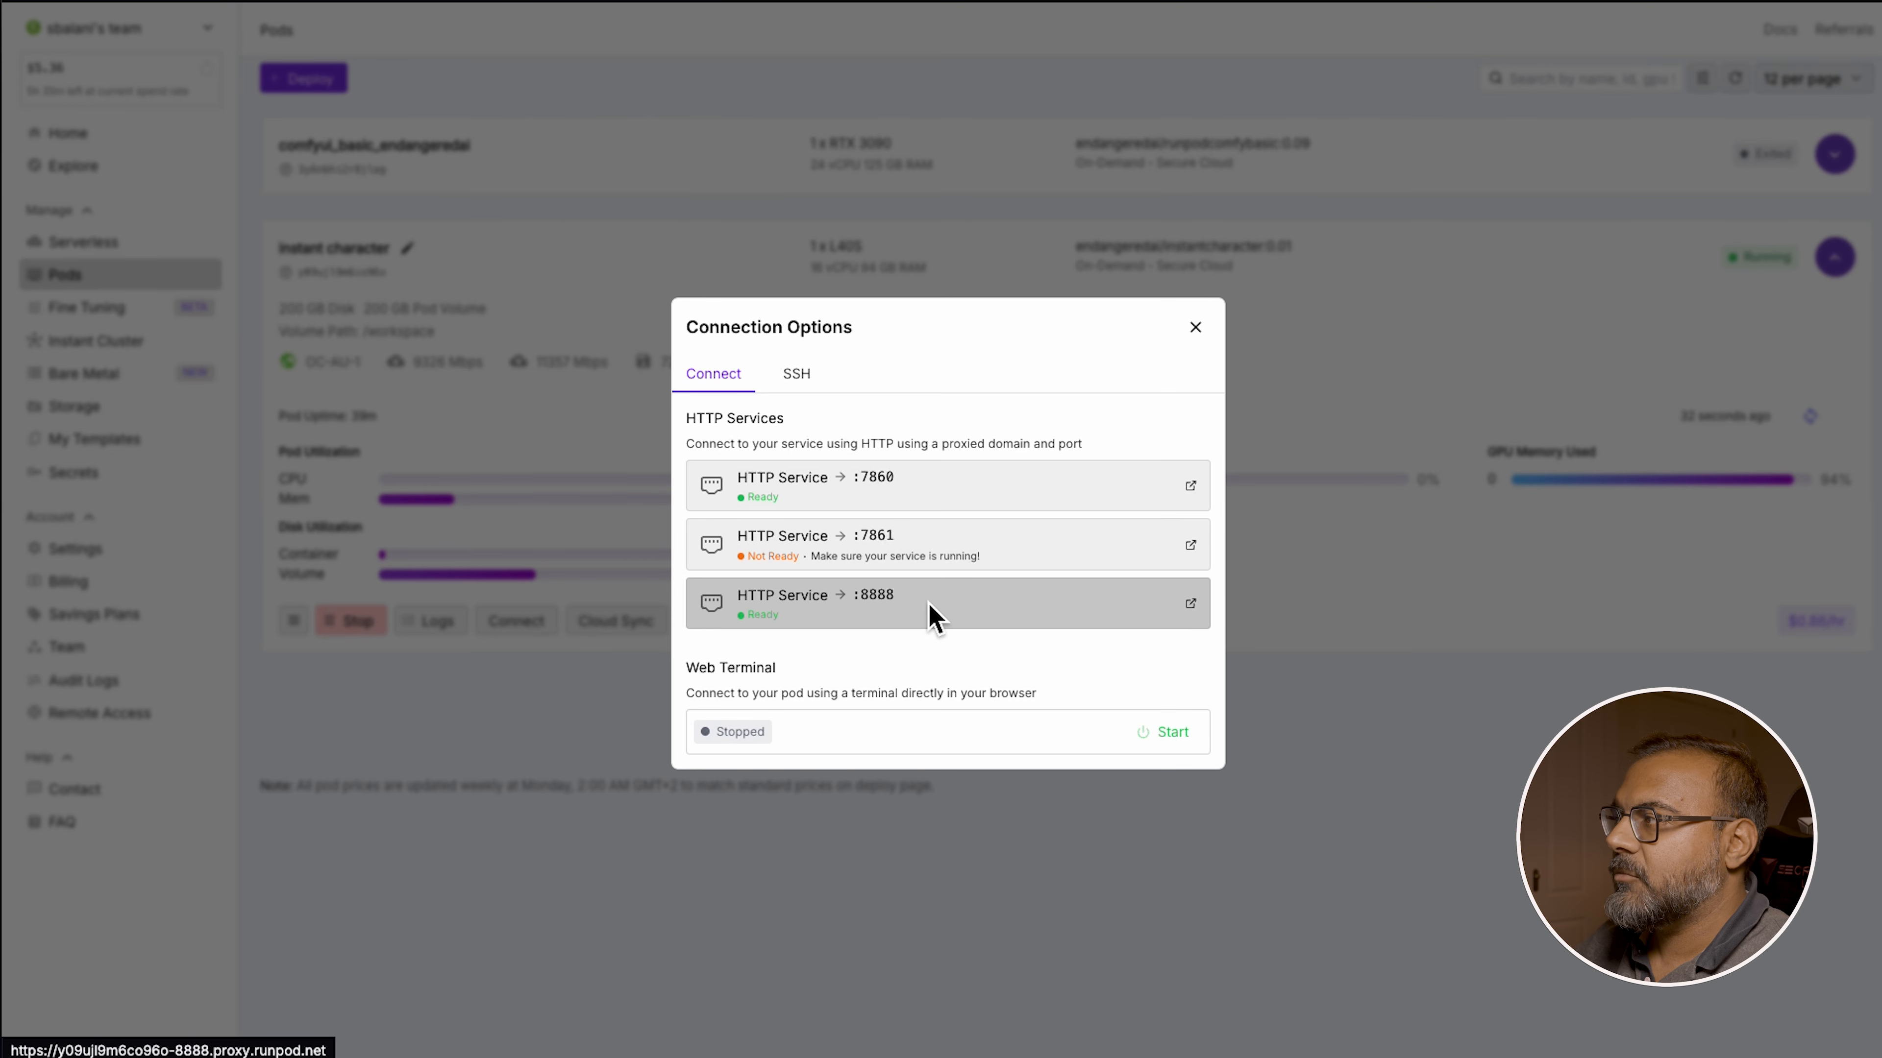
{"action": "left_click", "coordinate": [932, 622]}
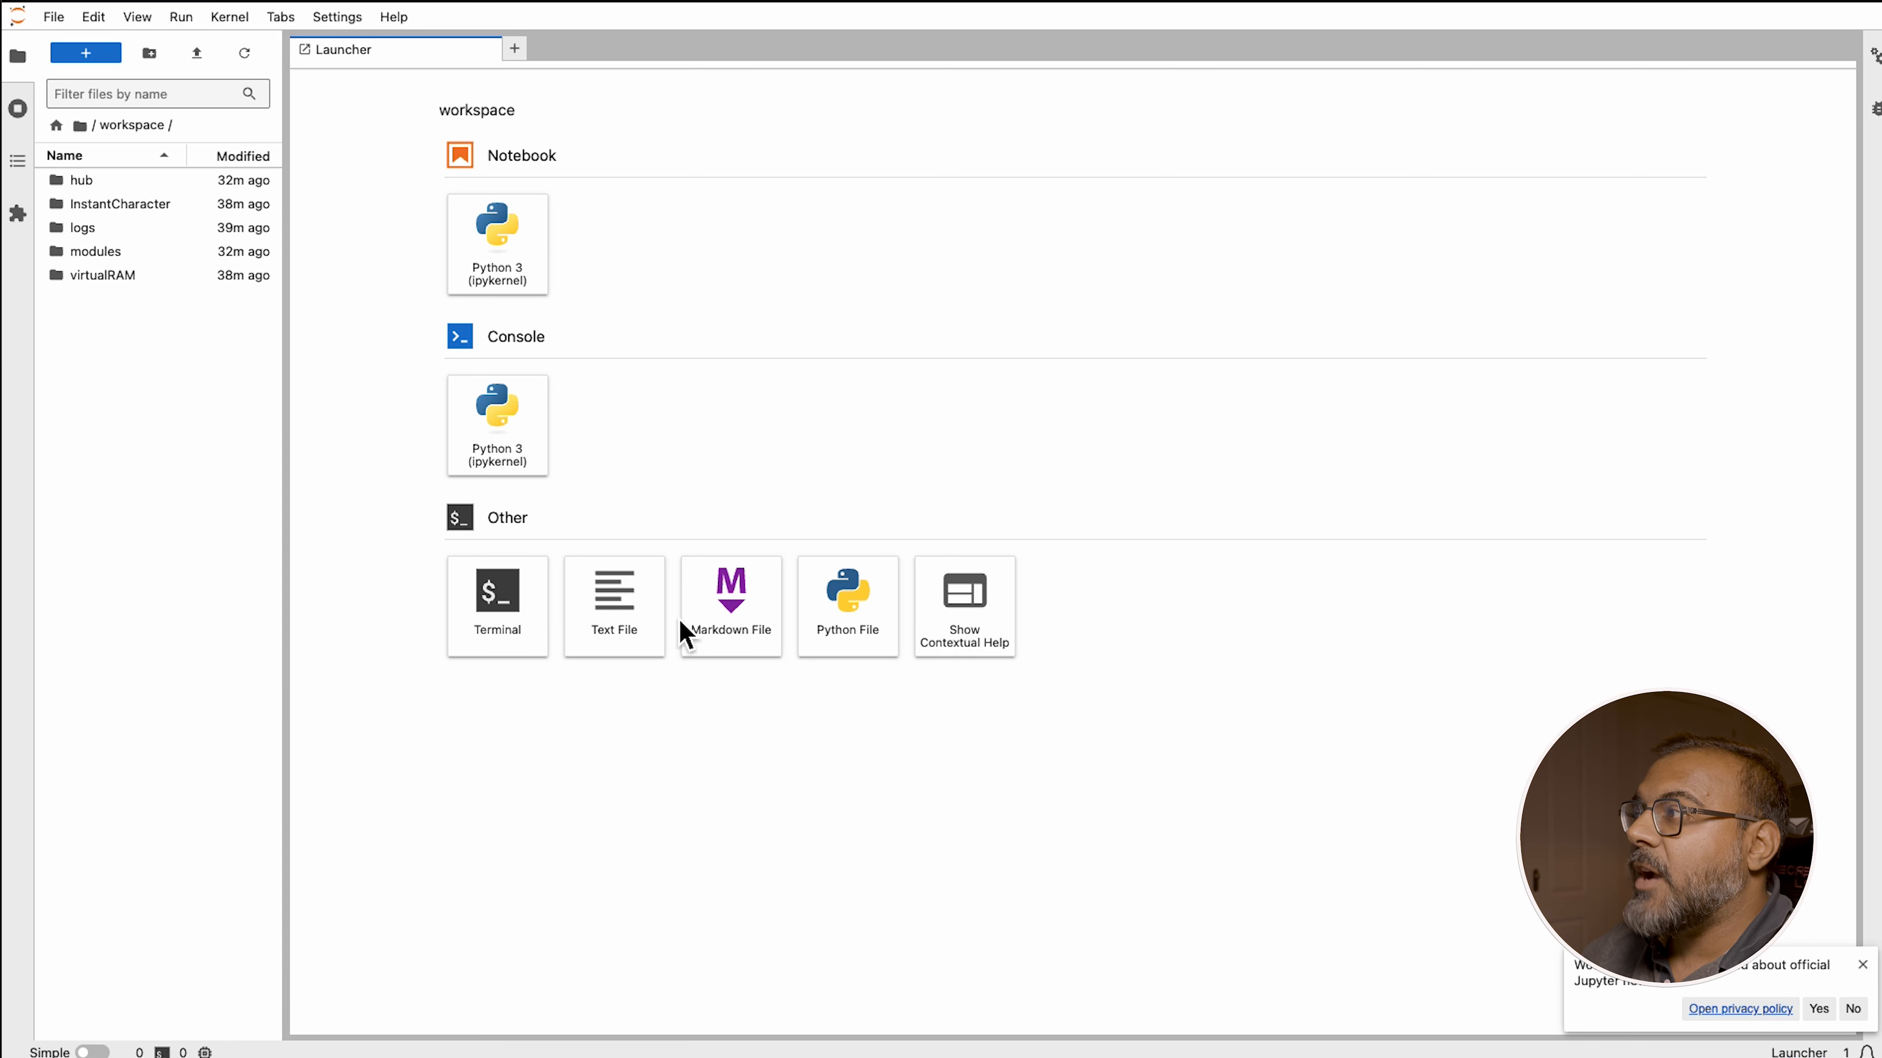
{"action": "double_click", "coordinate": [151, 203]}
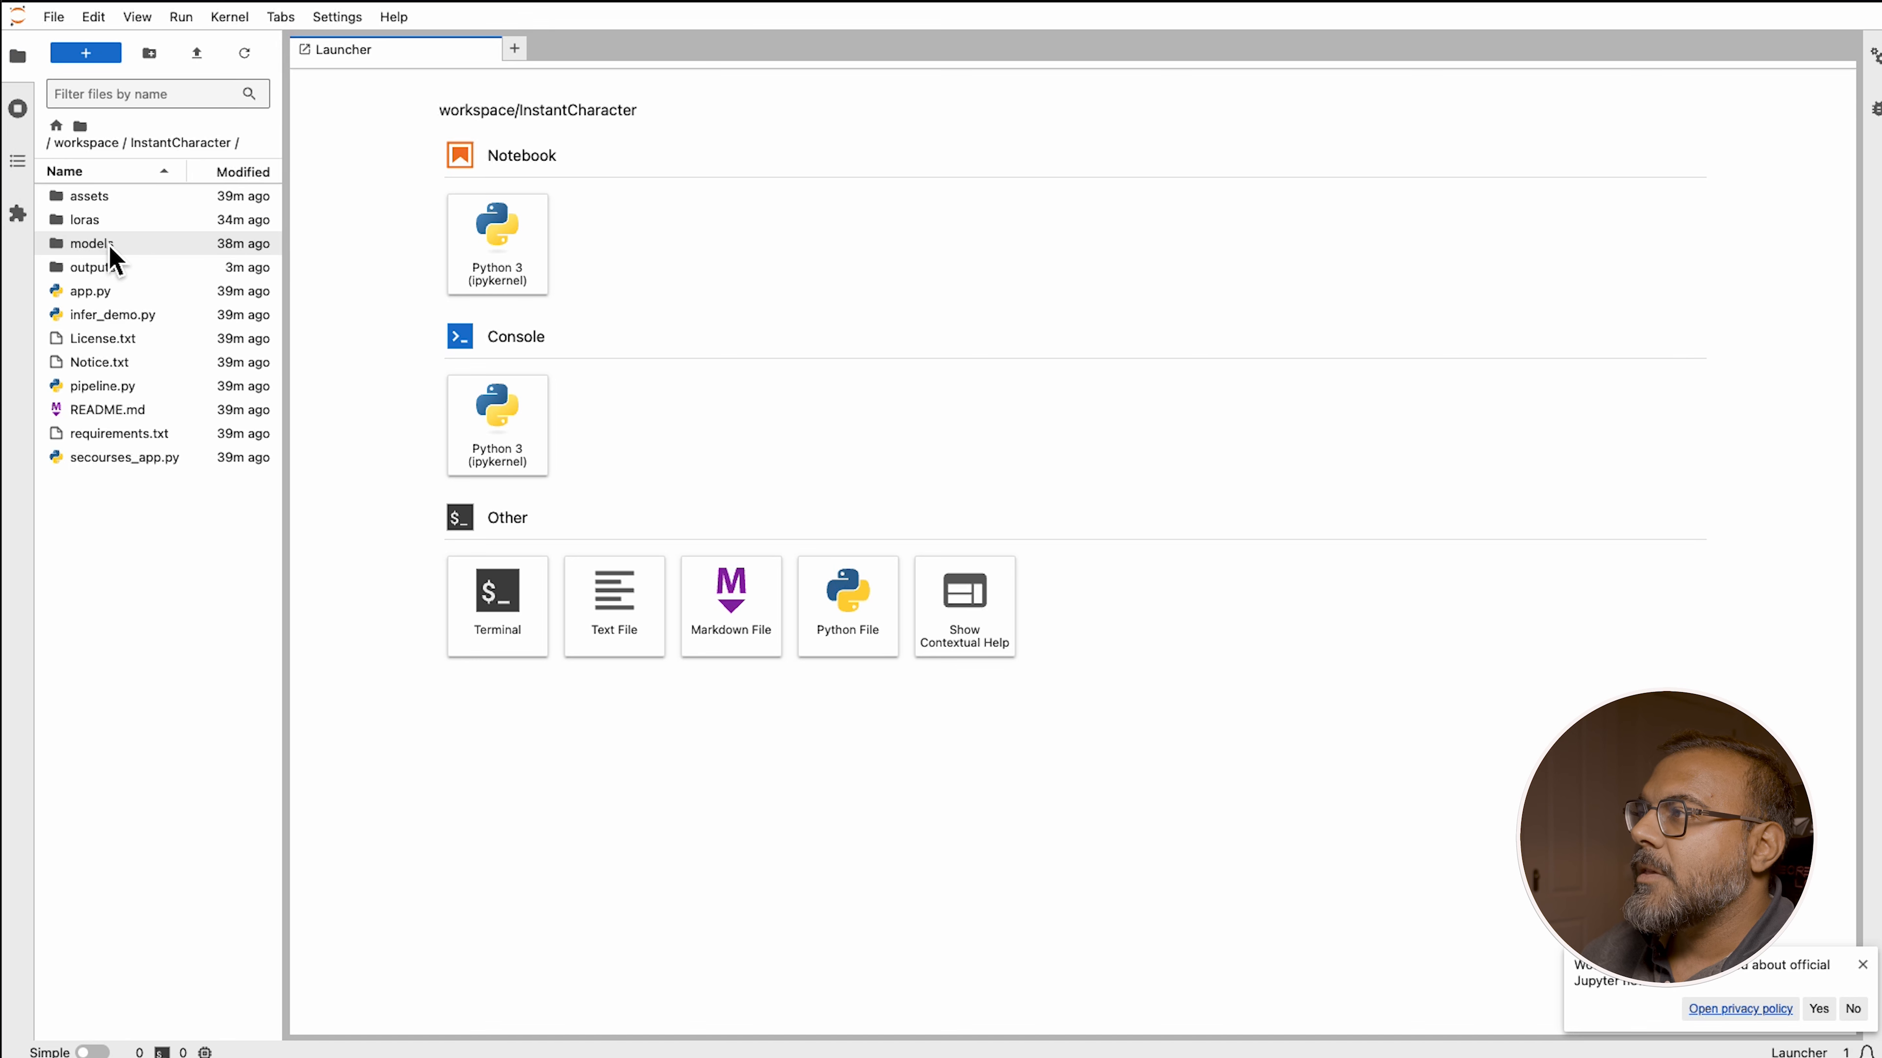
{"action": "double_click", "coordinate": [85, 220]}
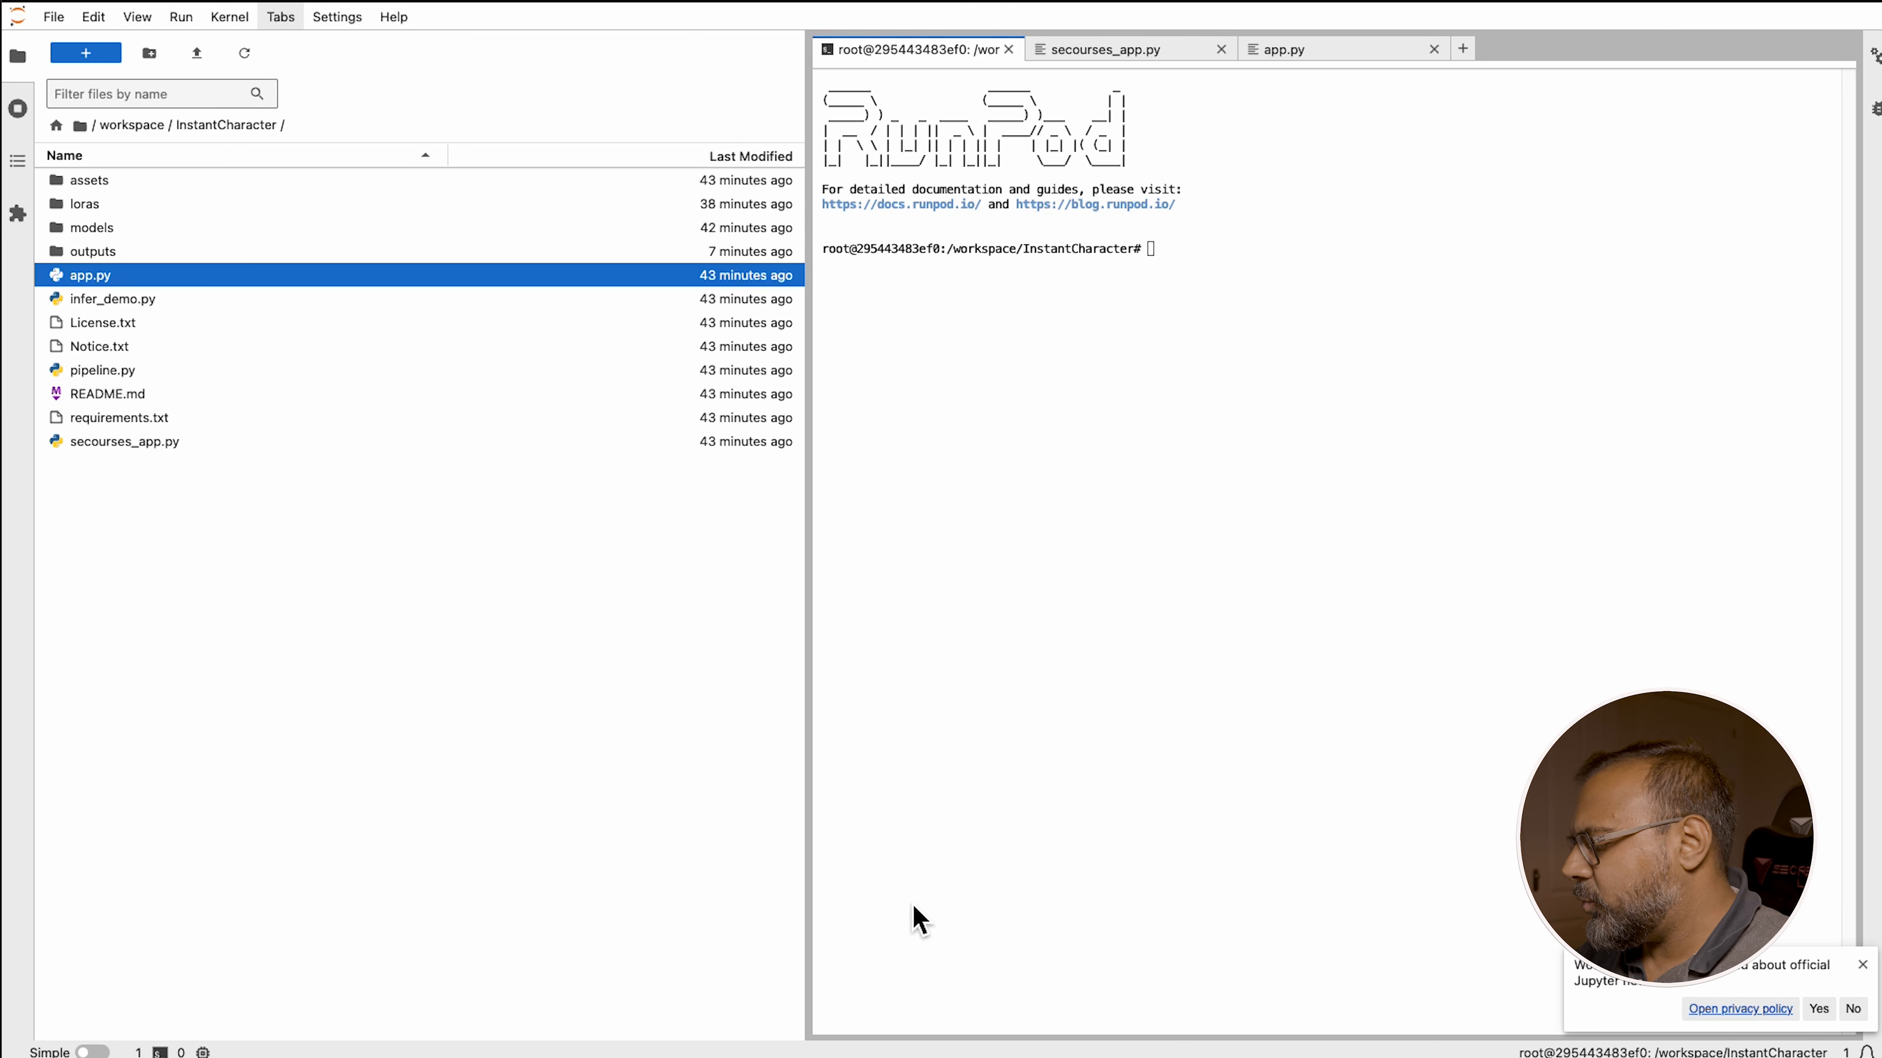
Open a local Terminal window
{"action": "key", "text": "super+space"}
{"action": "type", "text": "terminal"}
{"action": "key", "text": "Return"}
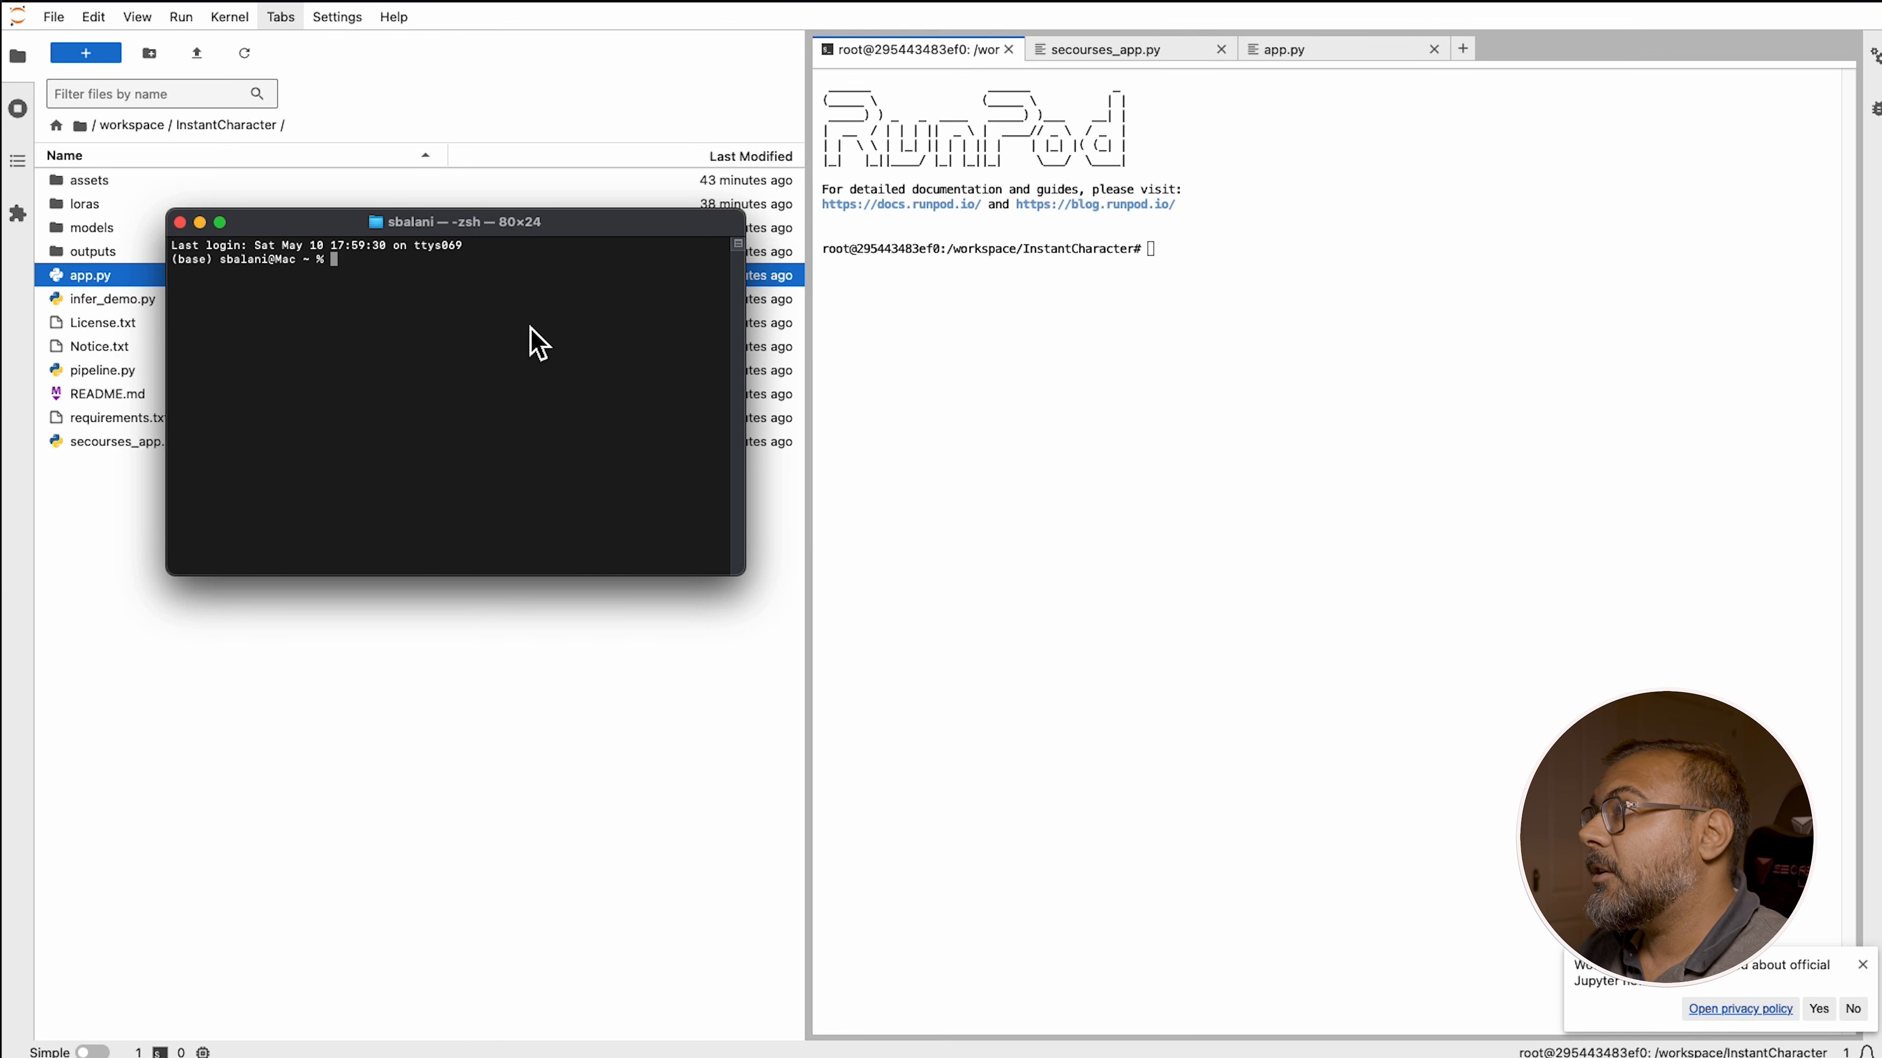
Copy the InstantCharacter repository's HTTPS clone URL from GitHub and paste it into a git clone command
{"action": "type", "text": "cd"}
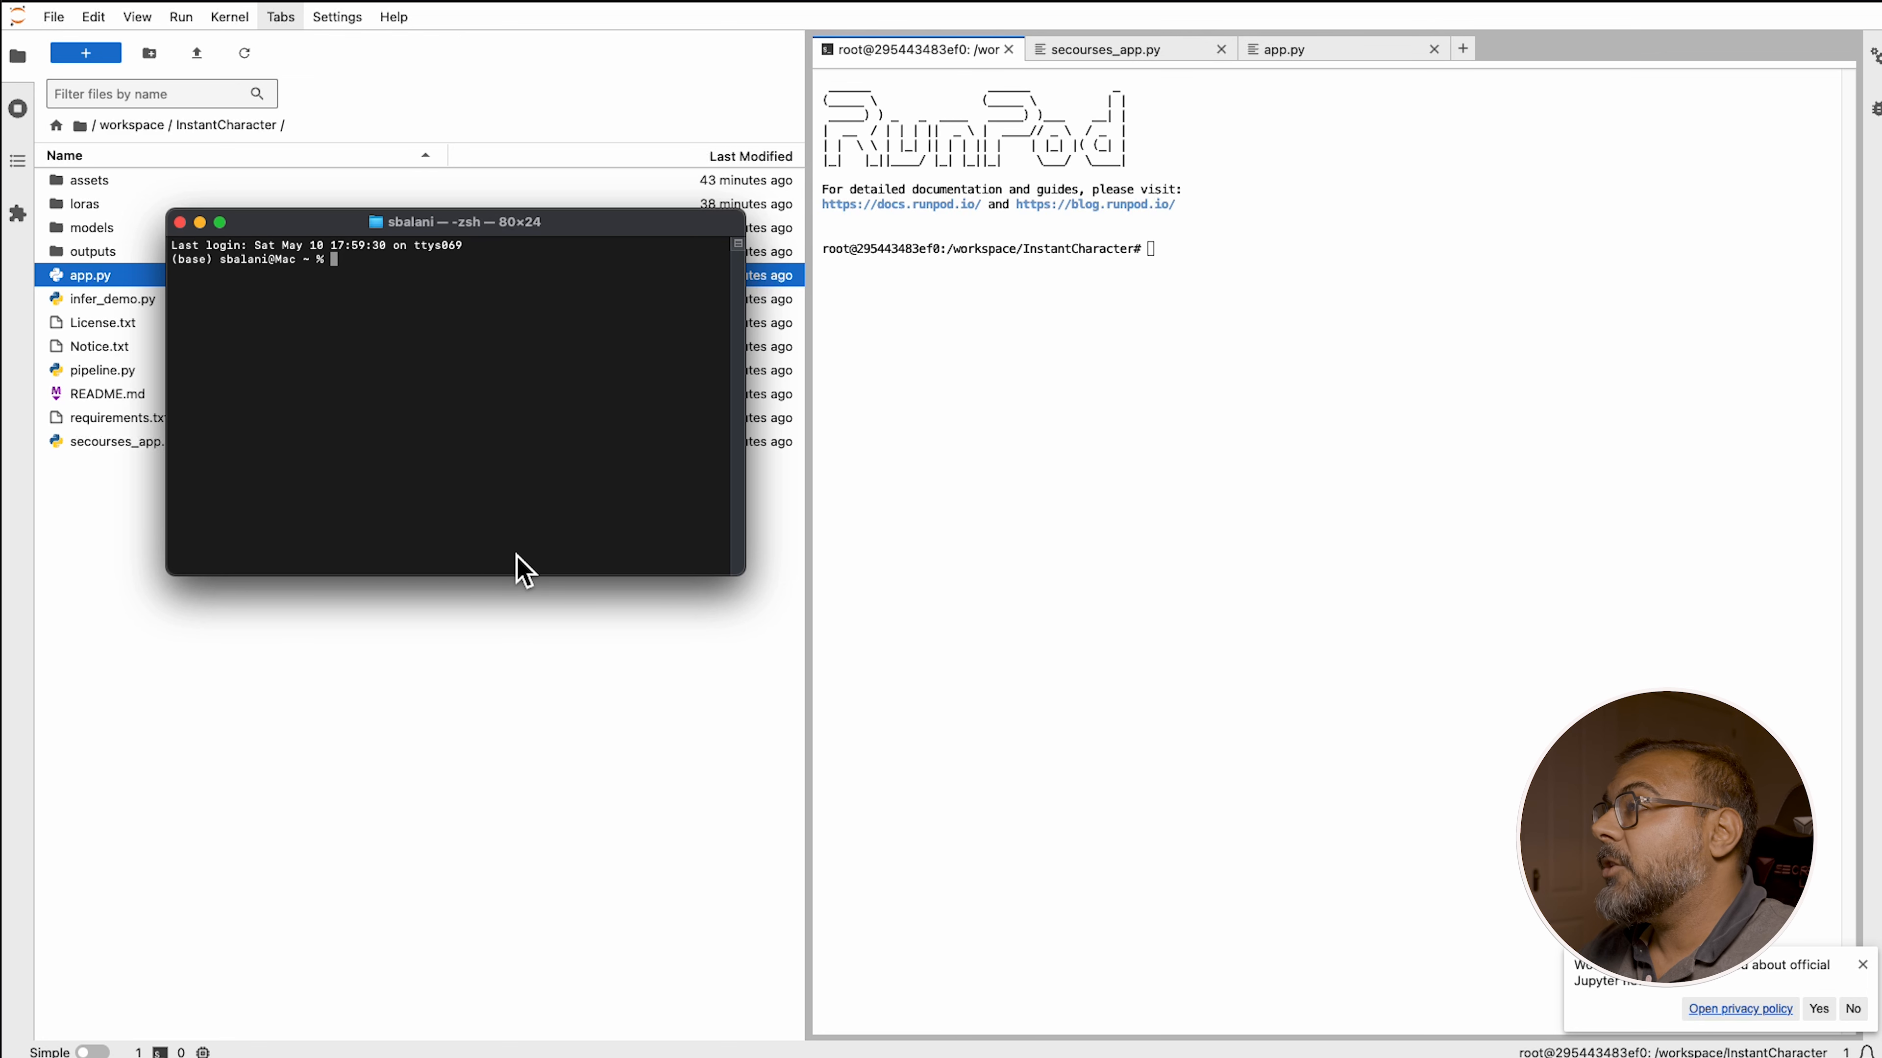
{"action": "type", "text": "gi"}
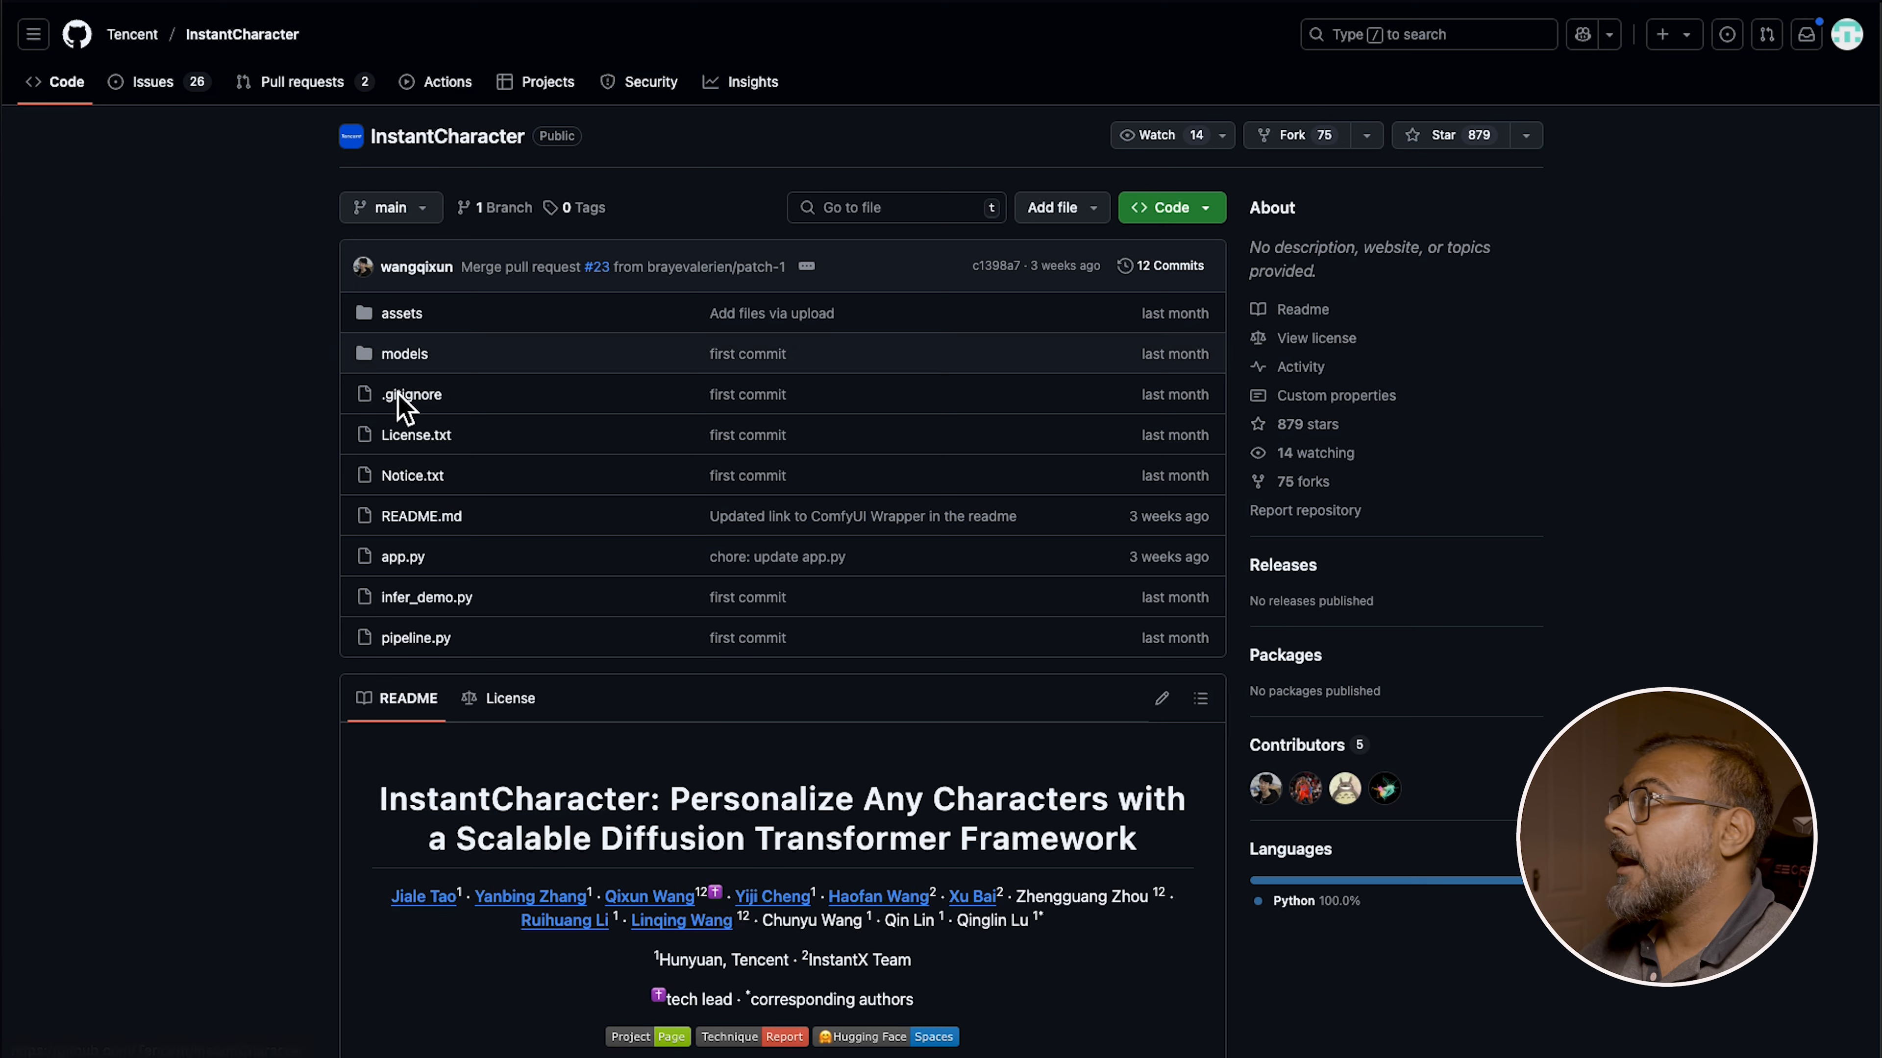
{"action": "left_click", "coordinate": [1169, 208]}
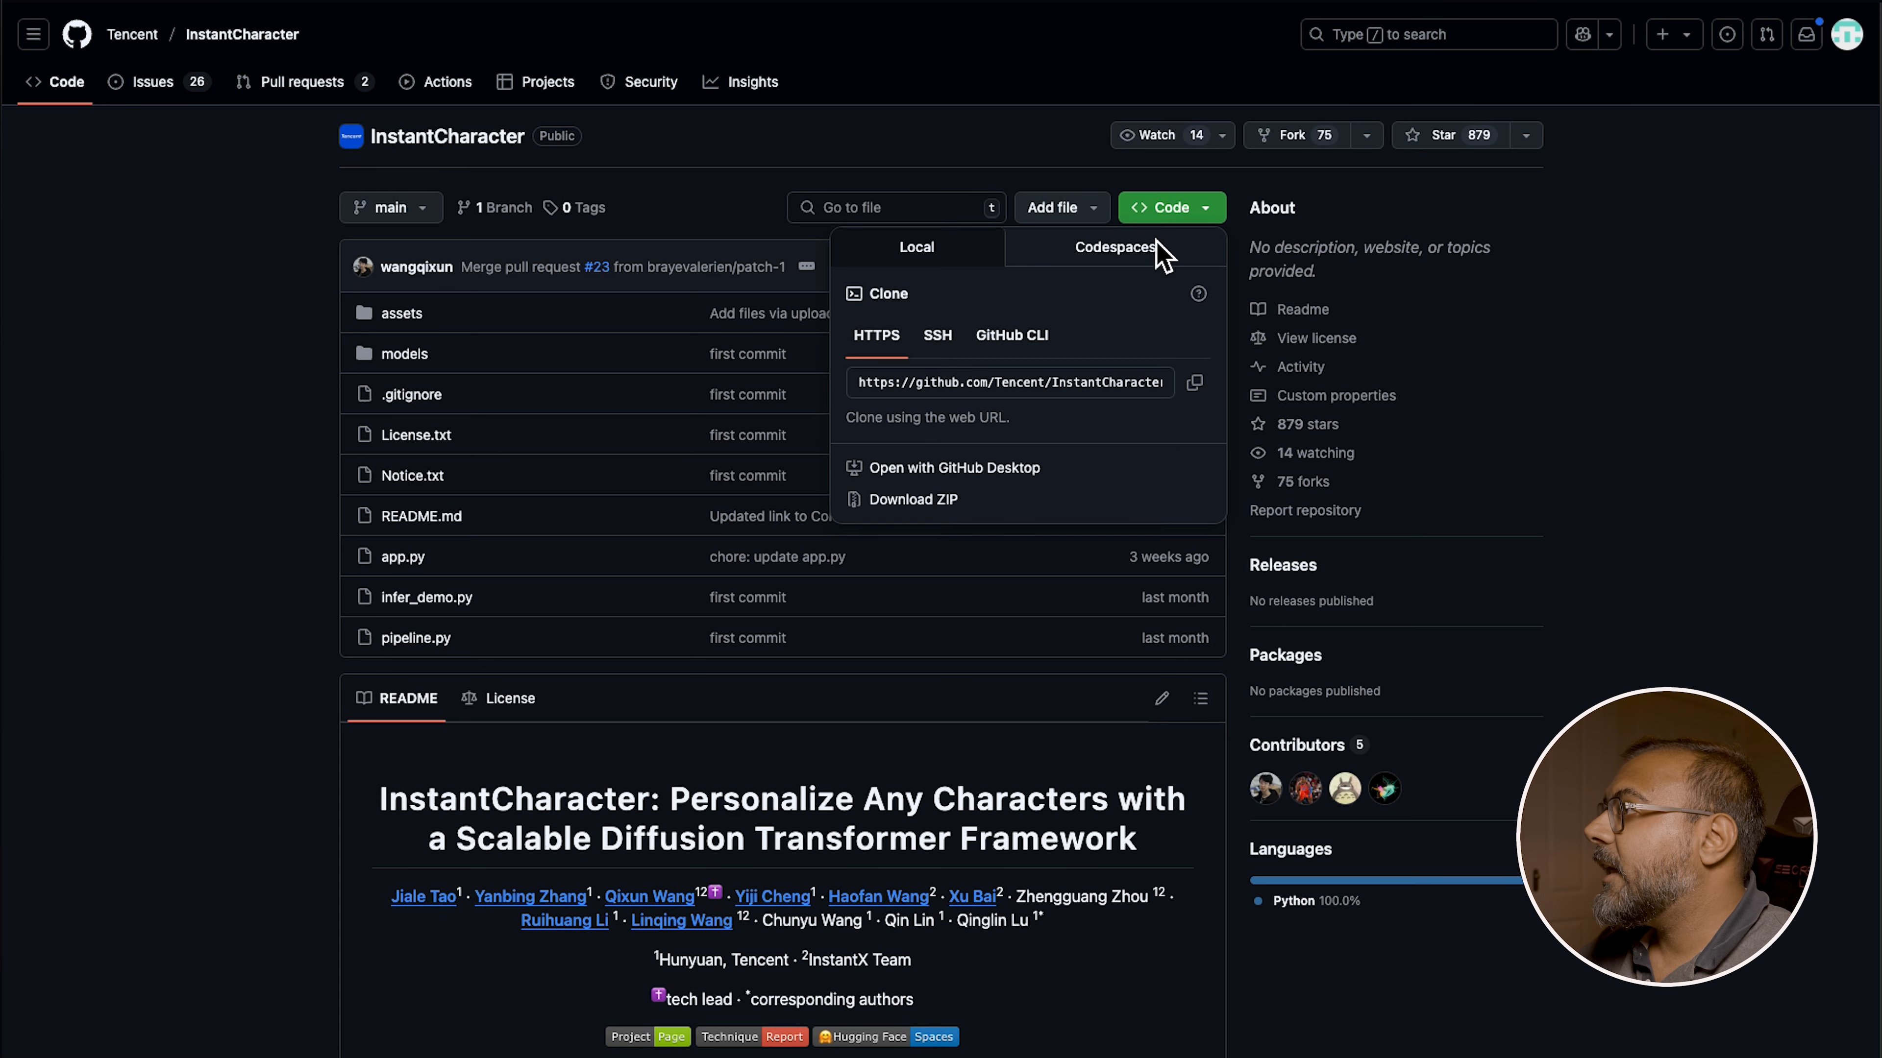
{"action": "left_click", "coordinate": [1195, 381]}
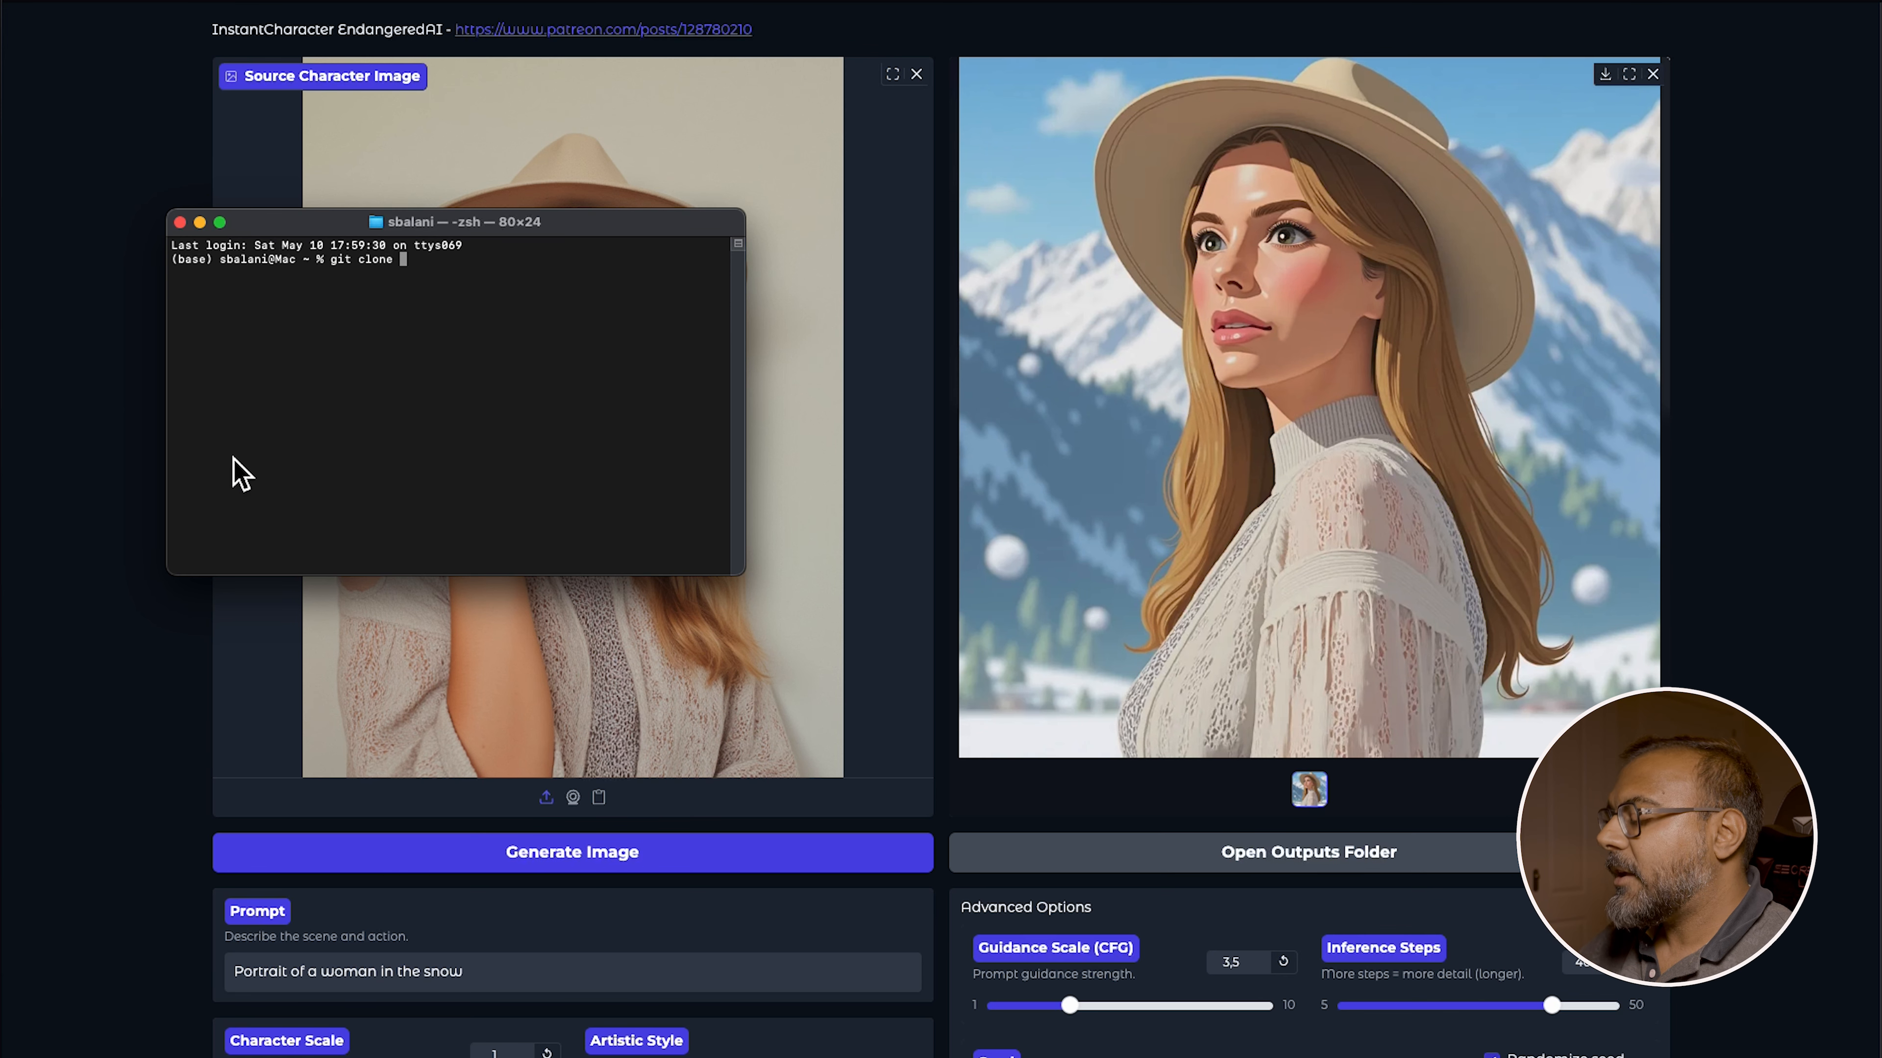
{"action": "key", "text": "super+v"}
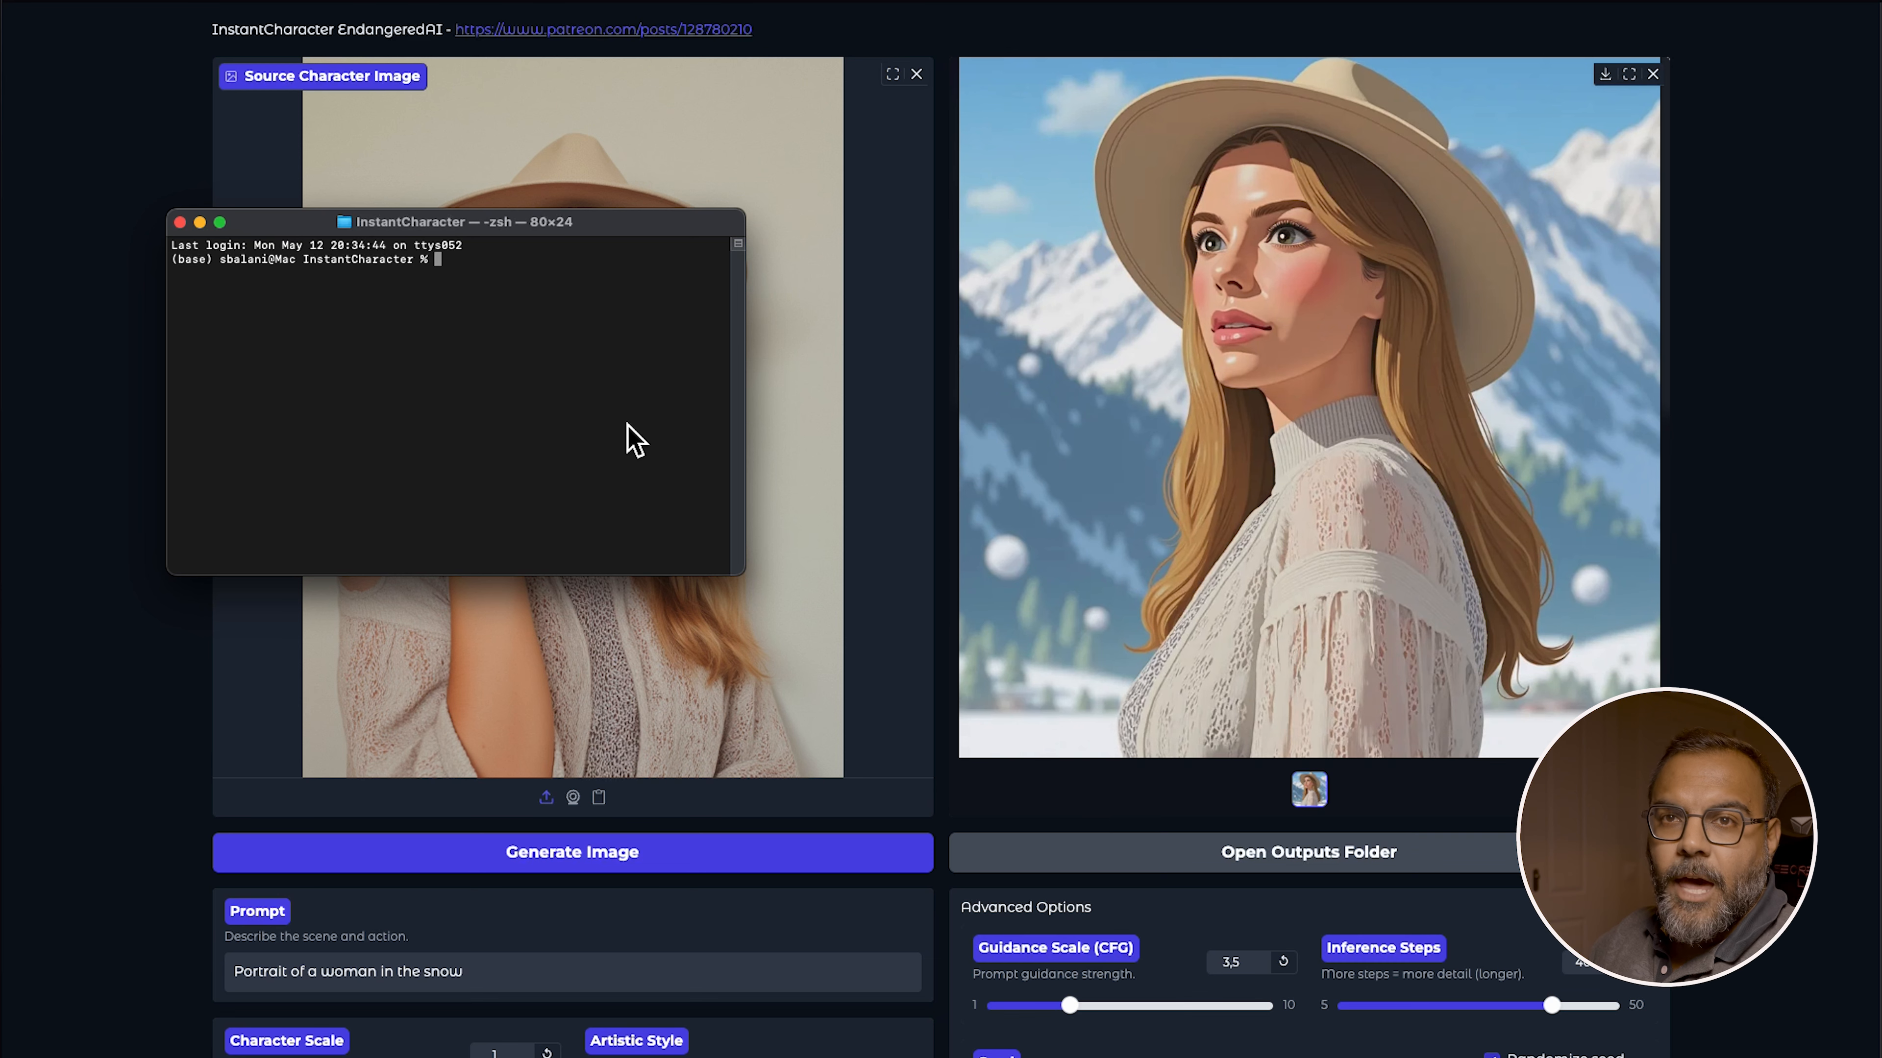
Create a Python virtual environment named venv in the InstantCharacter folder and activate it with source venv/bin/activate
{"action": "type", "text": "python -"}
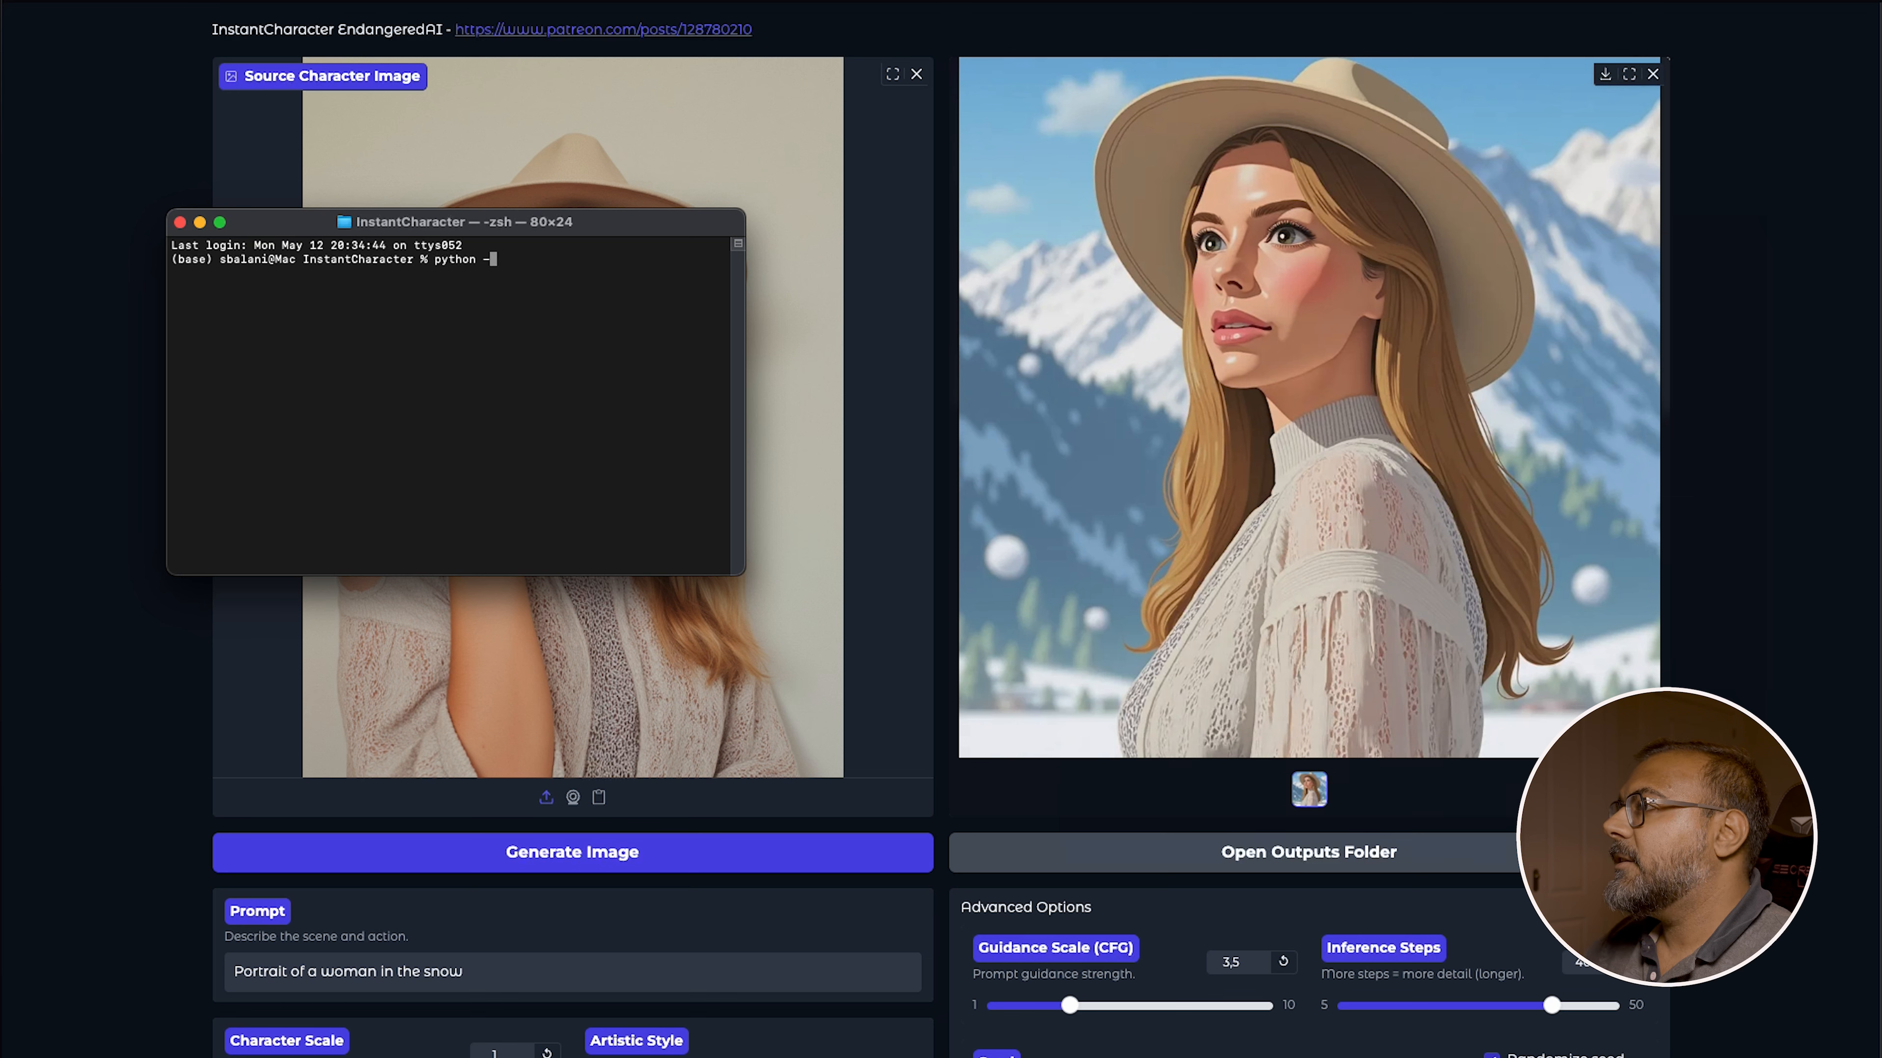
{"action": "type", "text": "m venv venv"}
{"action": "key", "text": "Return"}
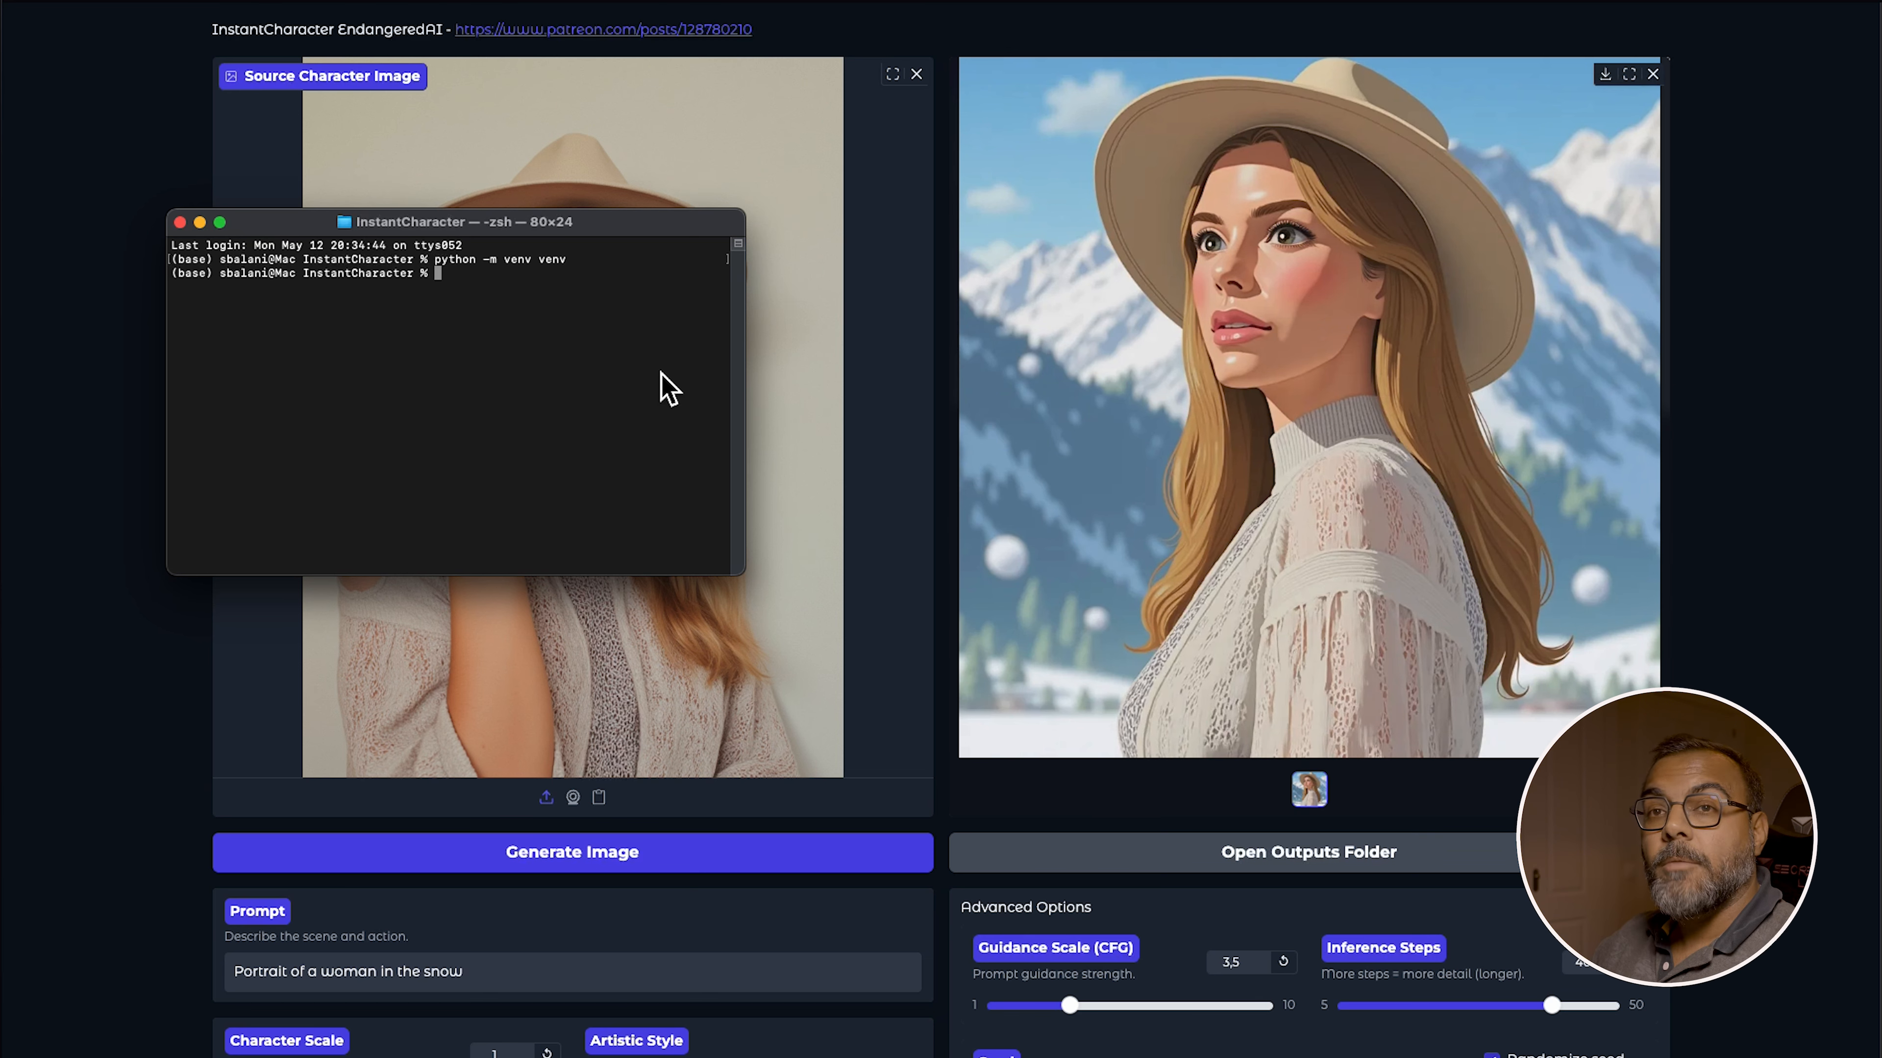
{"action": "type", "text": "source venv/"}
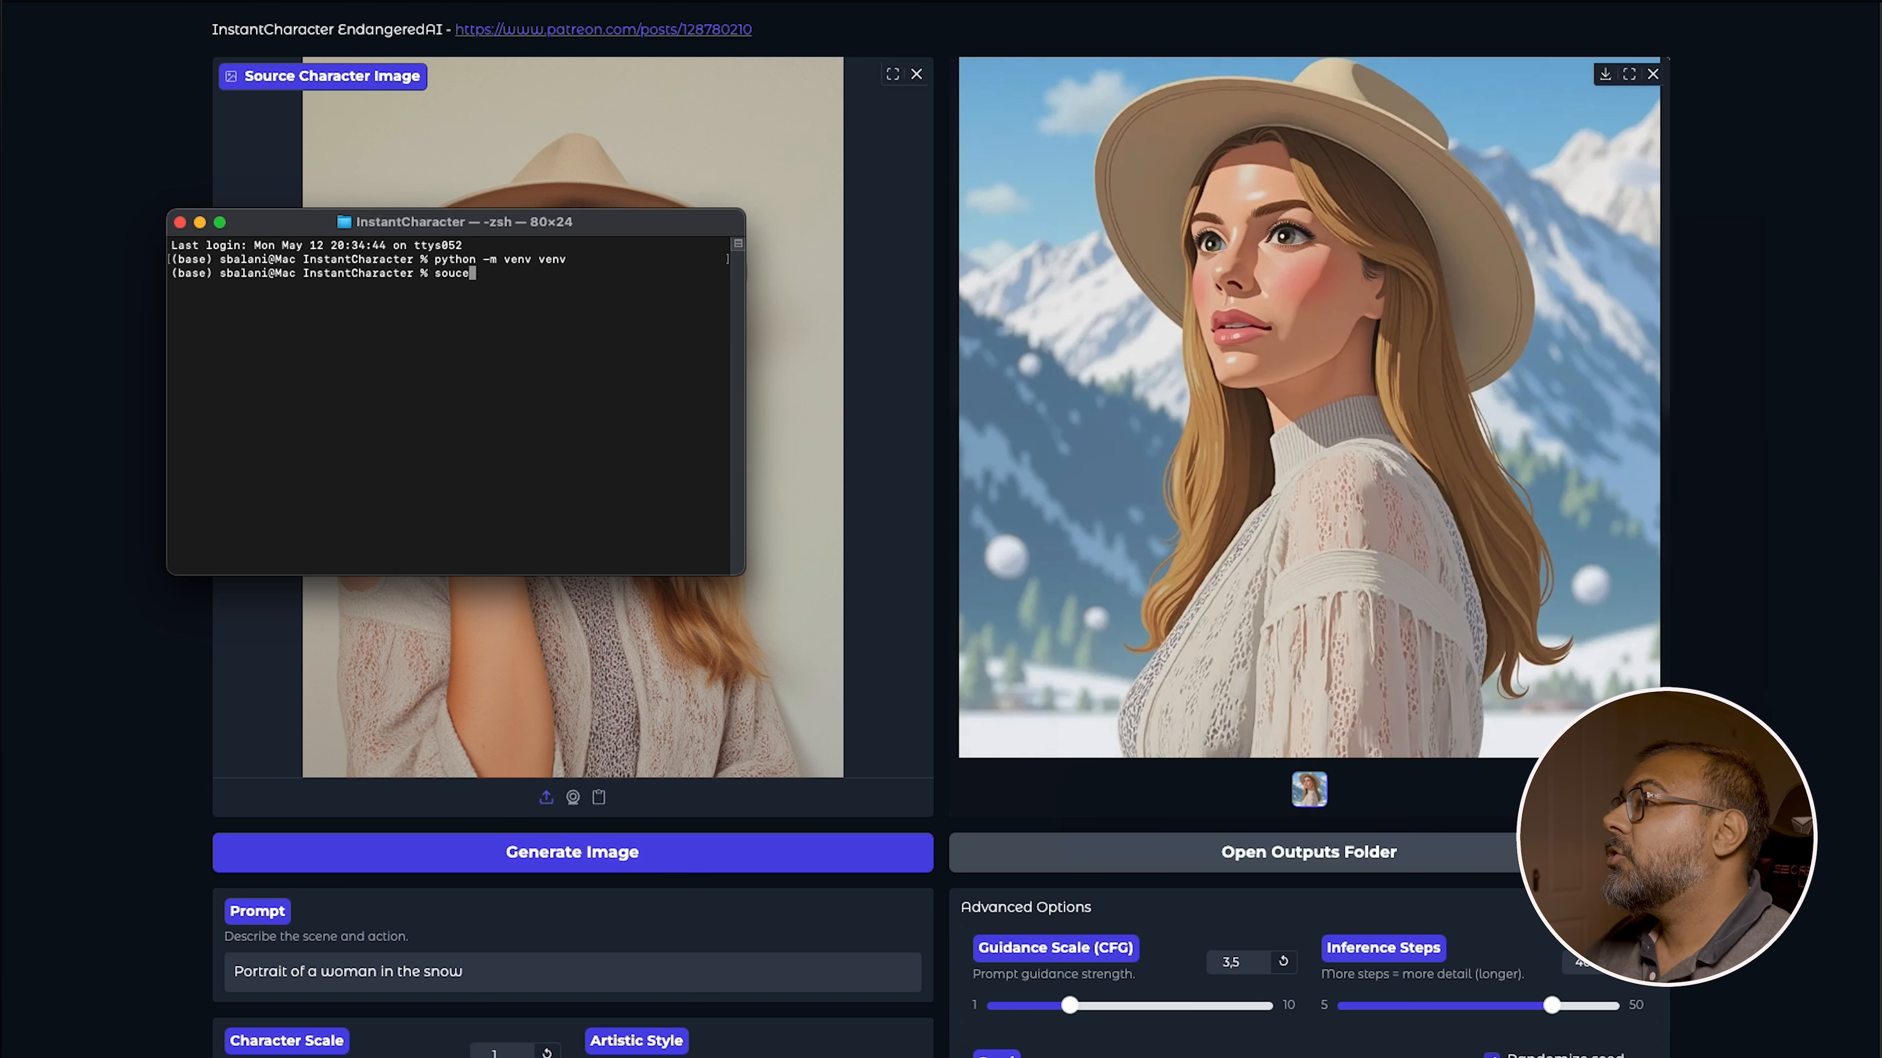
{"action": "type", "text": "bin/activate"}
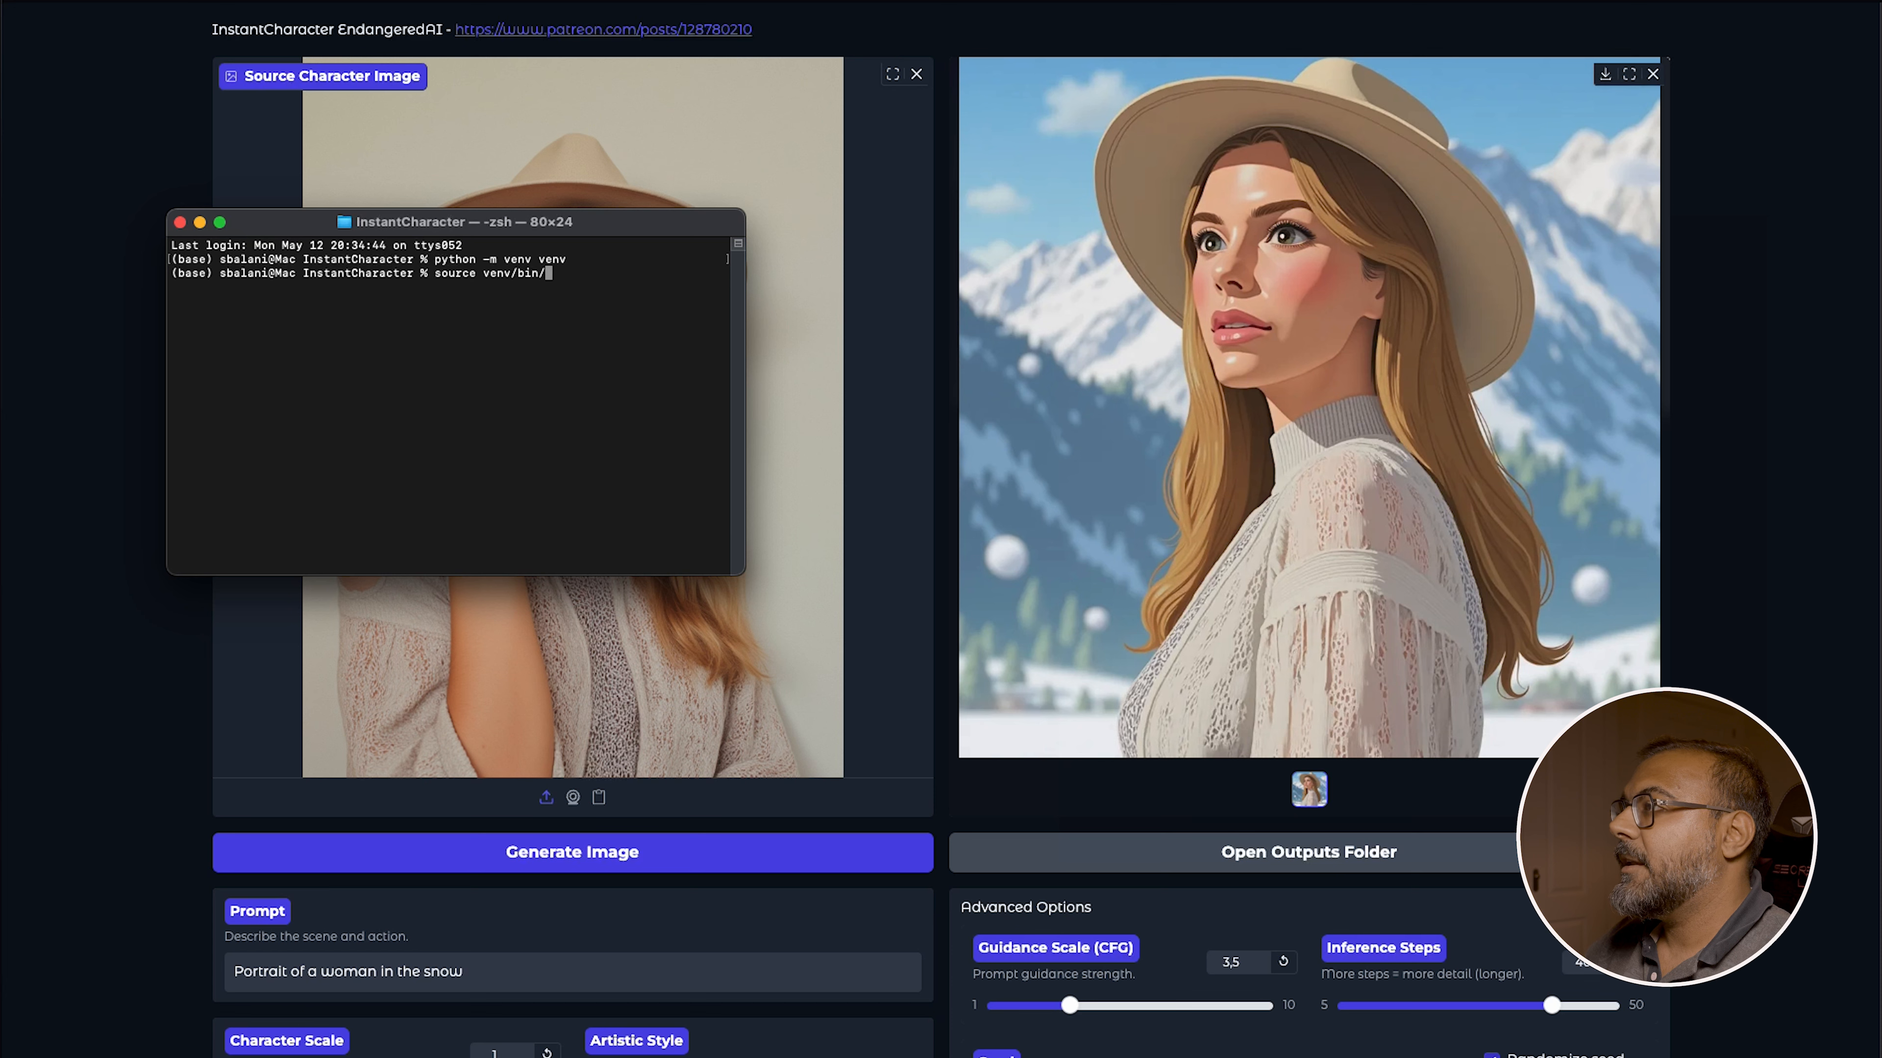
{"action": "key", "text": "Return"}
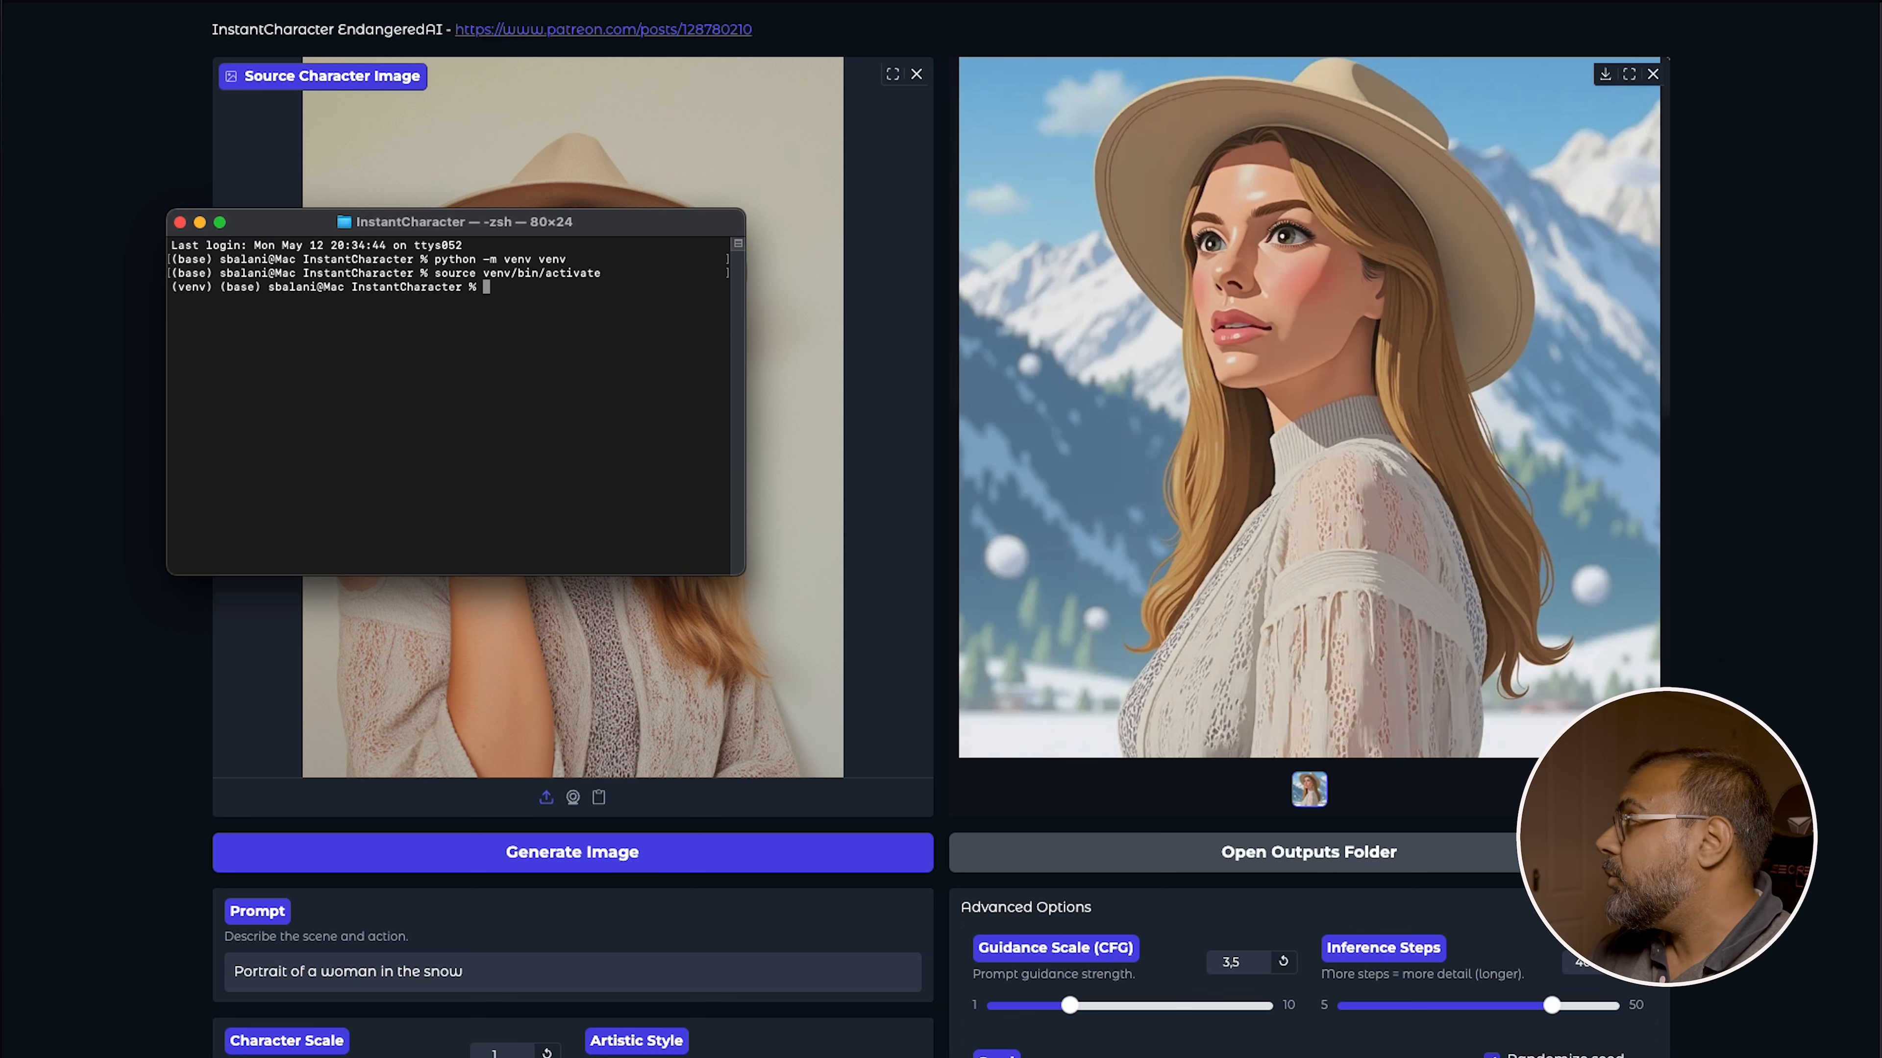
Enter the command python app.py in the activated environment to launch the app
{"action": "type", "text": "python "}
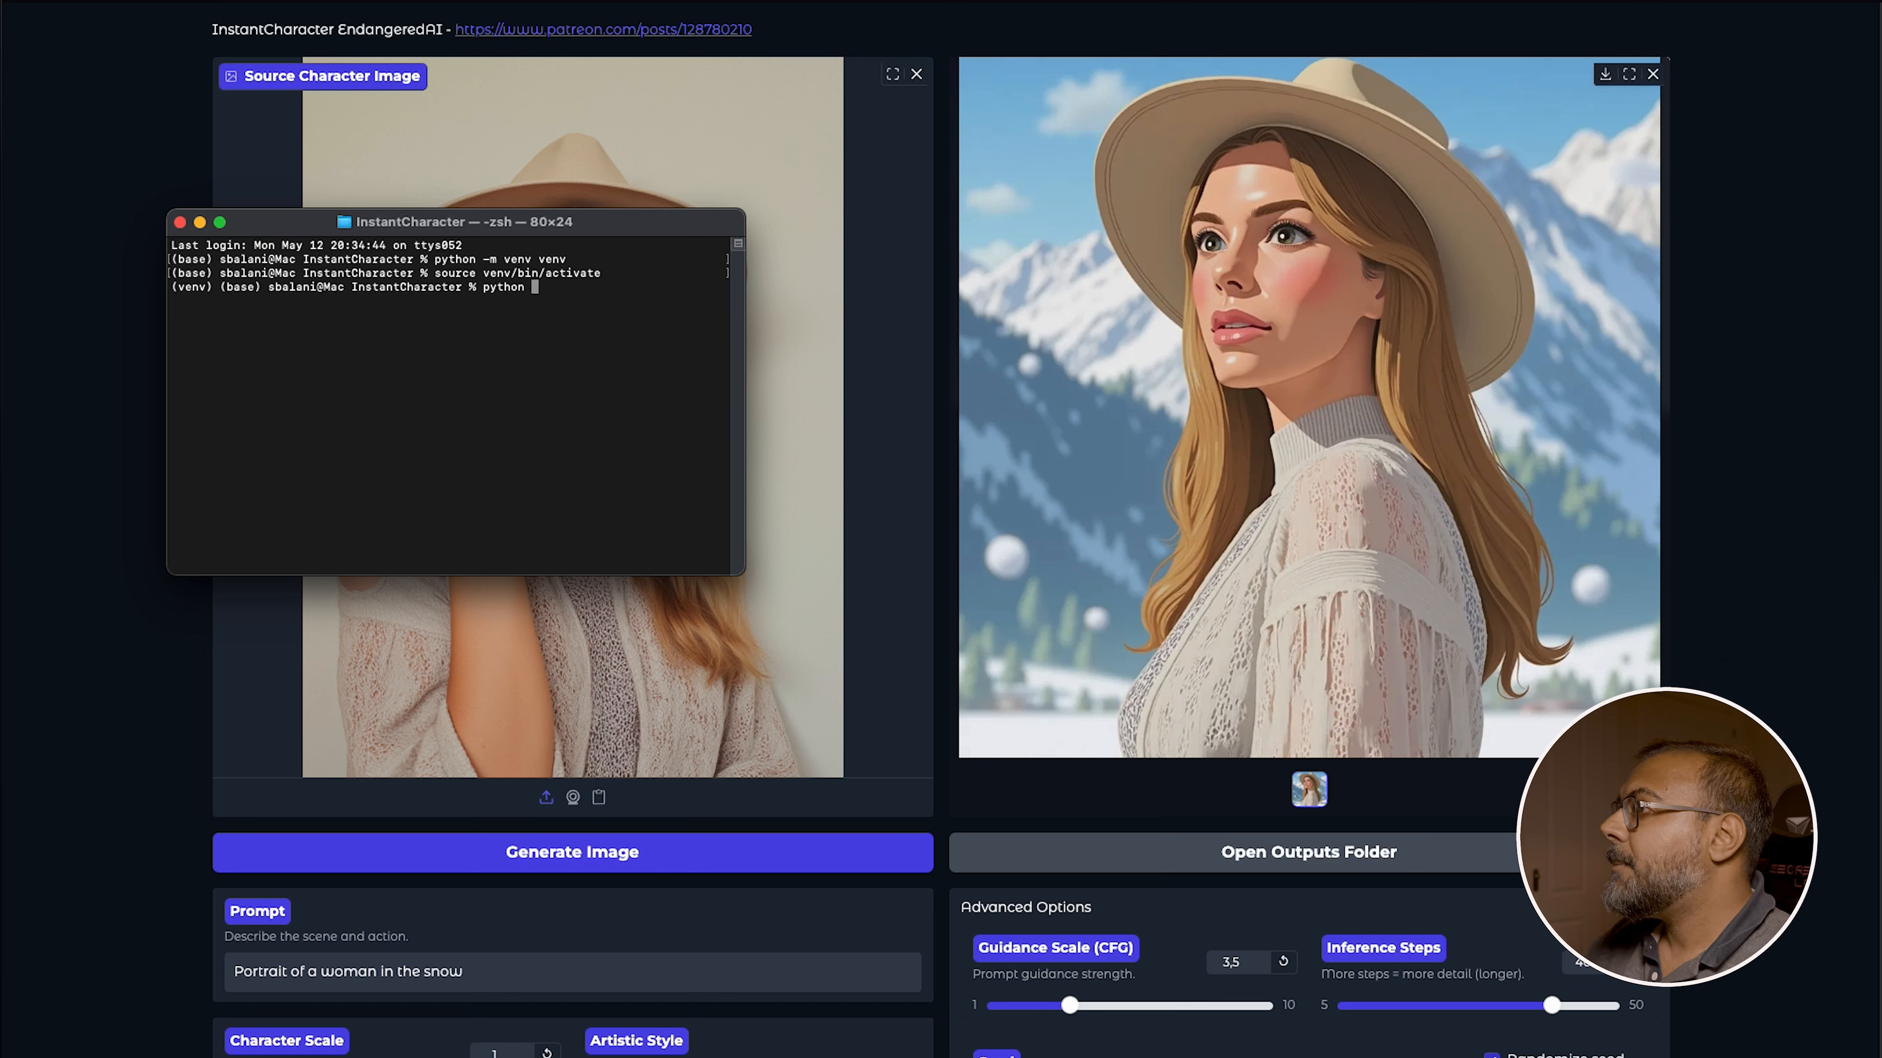
{"action": "type", "text": "-m venv venv"}
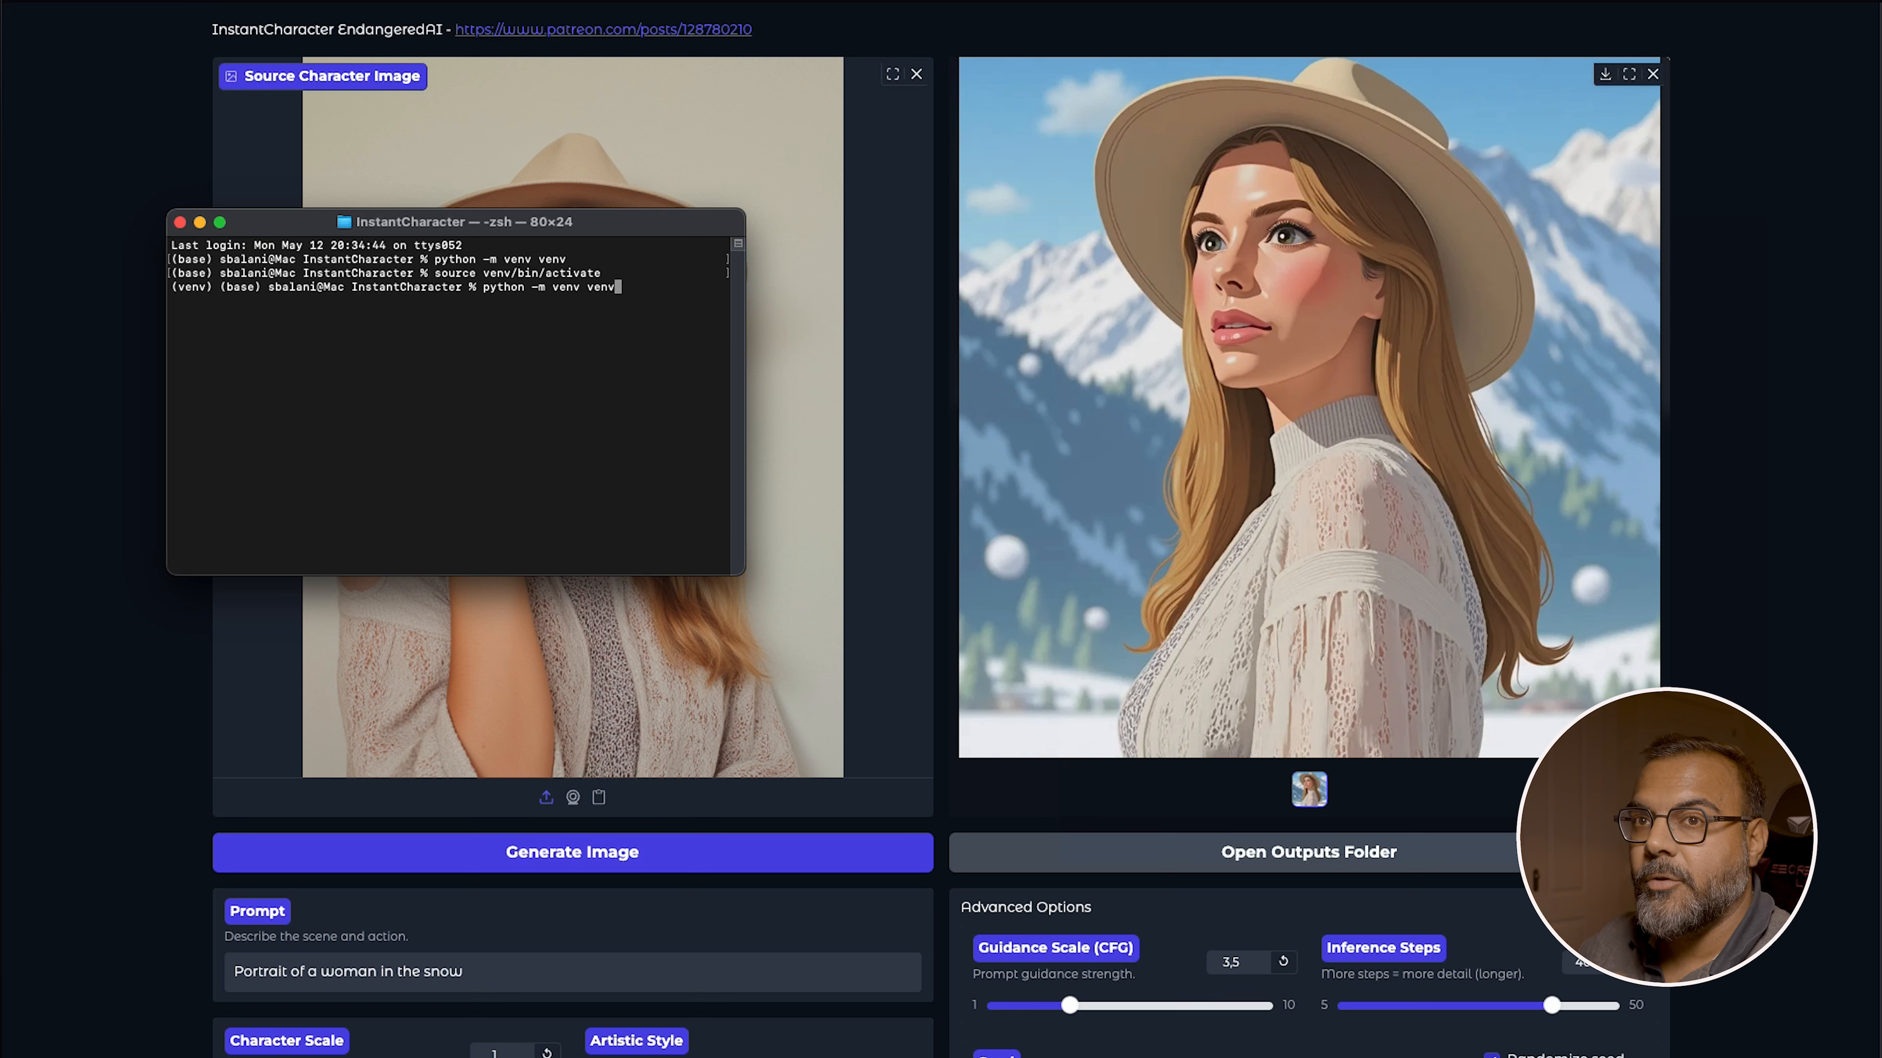
{"action": "key", "text": "Down"}
{"action": "key", "text": "Down"}
{"action": "type", "text": "python app.py"}
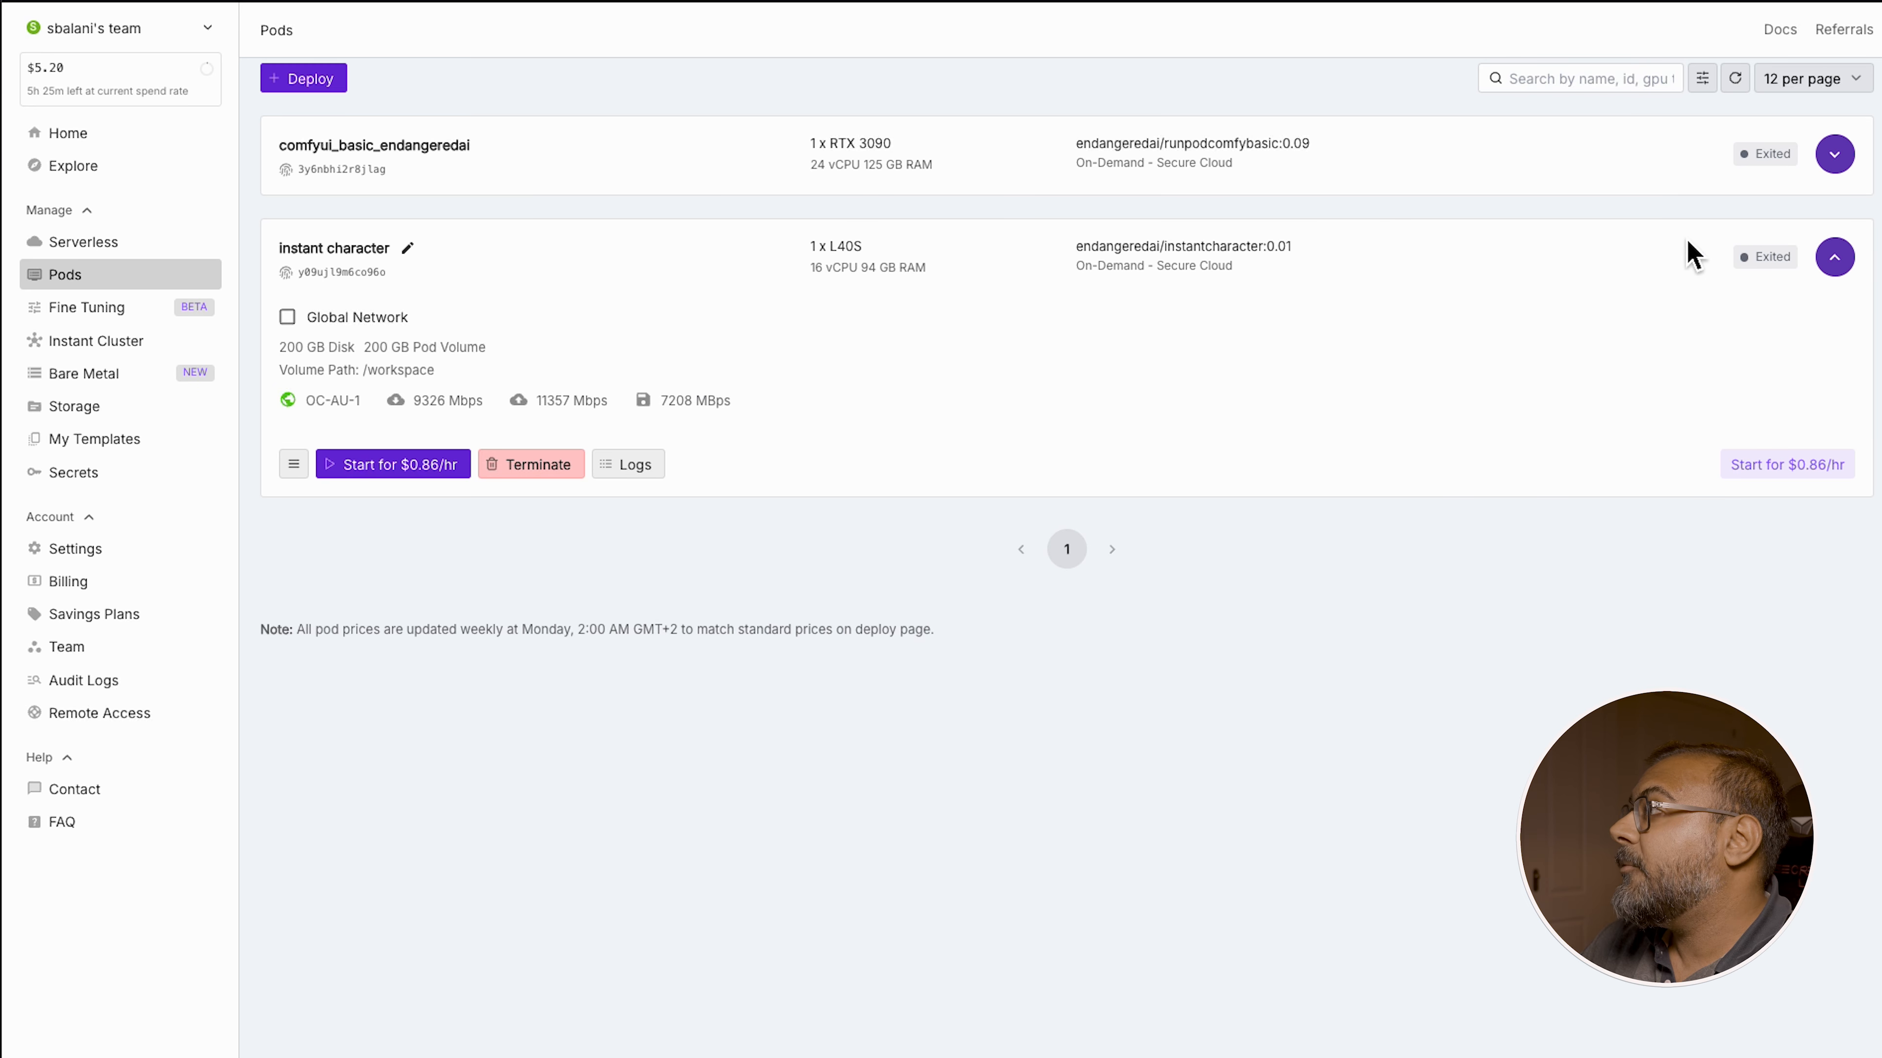
Start deploying a new pod and override its template with the environment variable INSTALL_INSTANT_CHARACTER set to 1
{"action": "left_click", "coordinate": [1835, 156]}
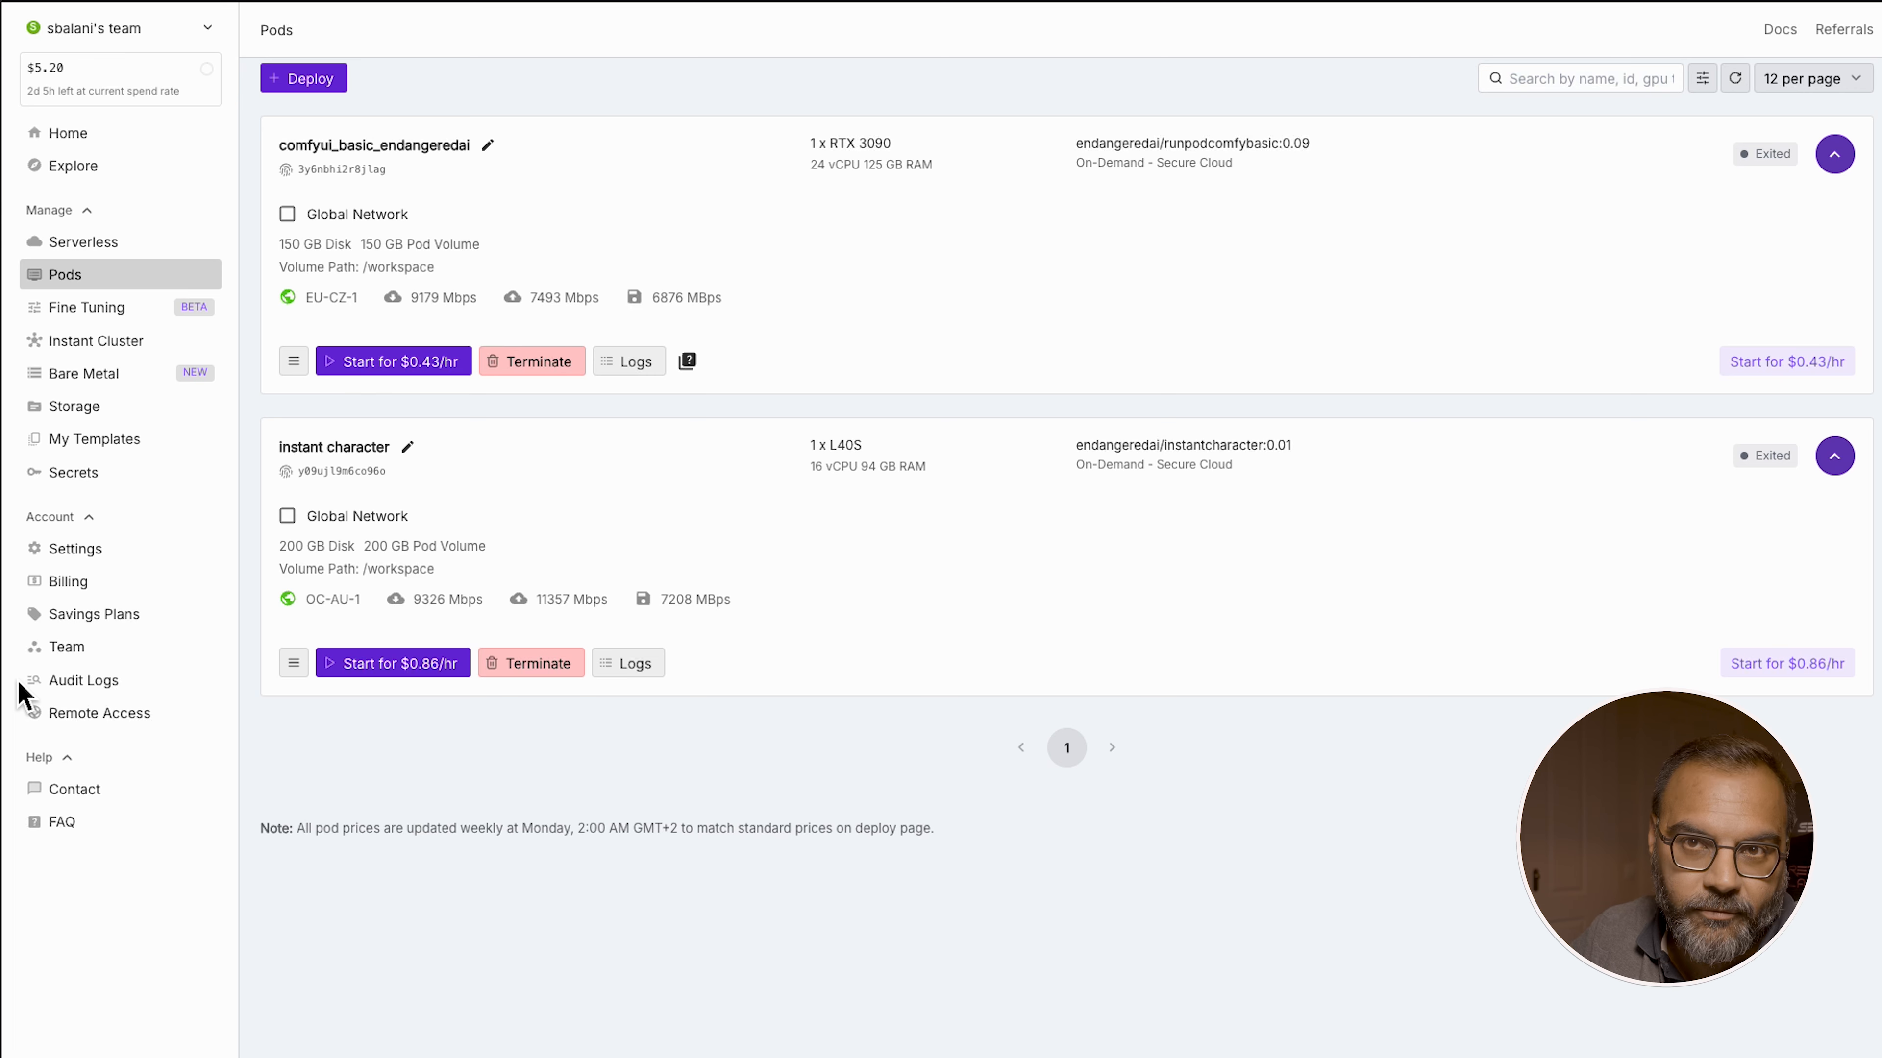
{"action": "left_click", "coordinate": [326, 78]}
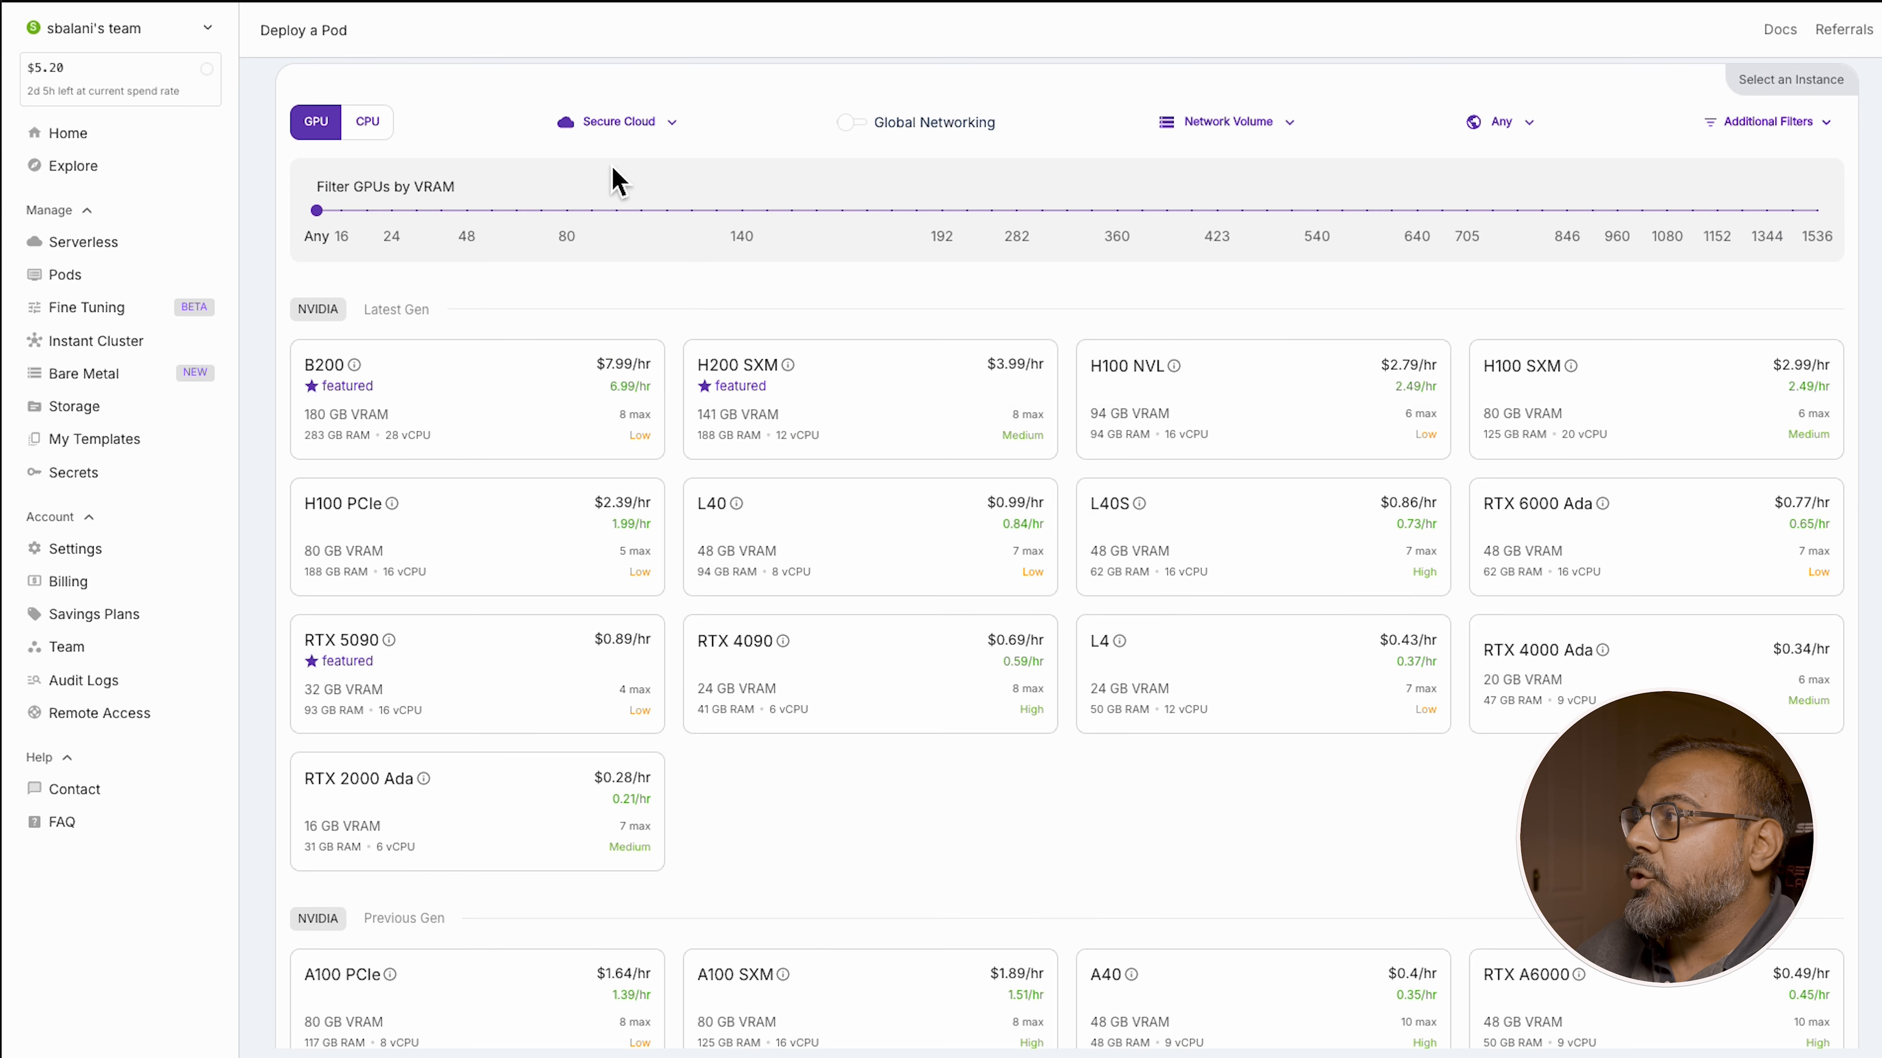
{"action": "scroll", "coordinate": [886, 511], "scroll_direction": "down", "scroll_amount": 5}
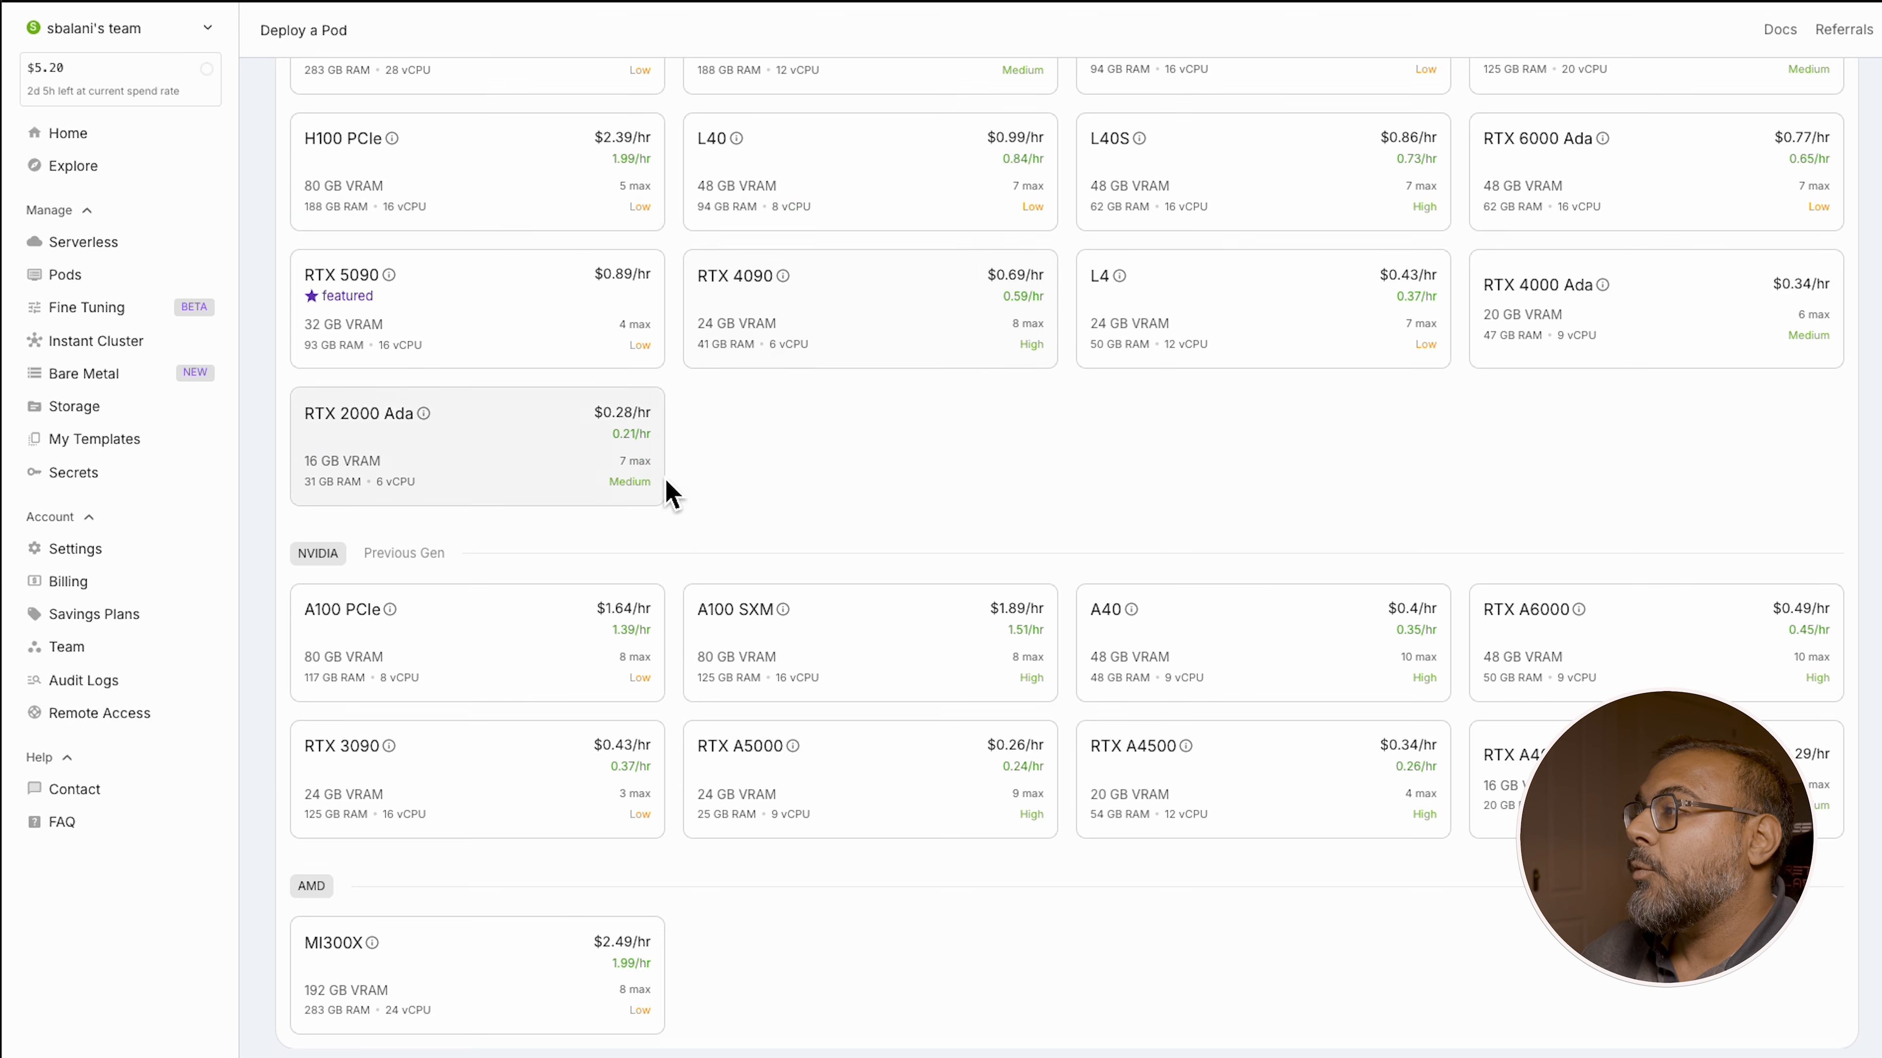
{"action": "scroll", "coordinate": [293, 930], "scroll_direction": "down", "scroll_amount": 10}
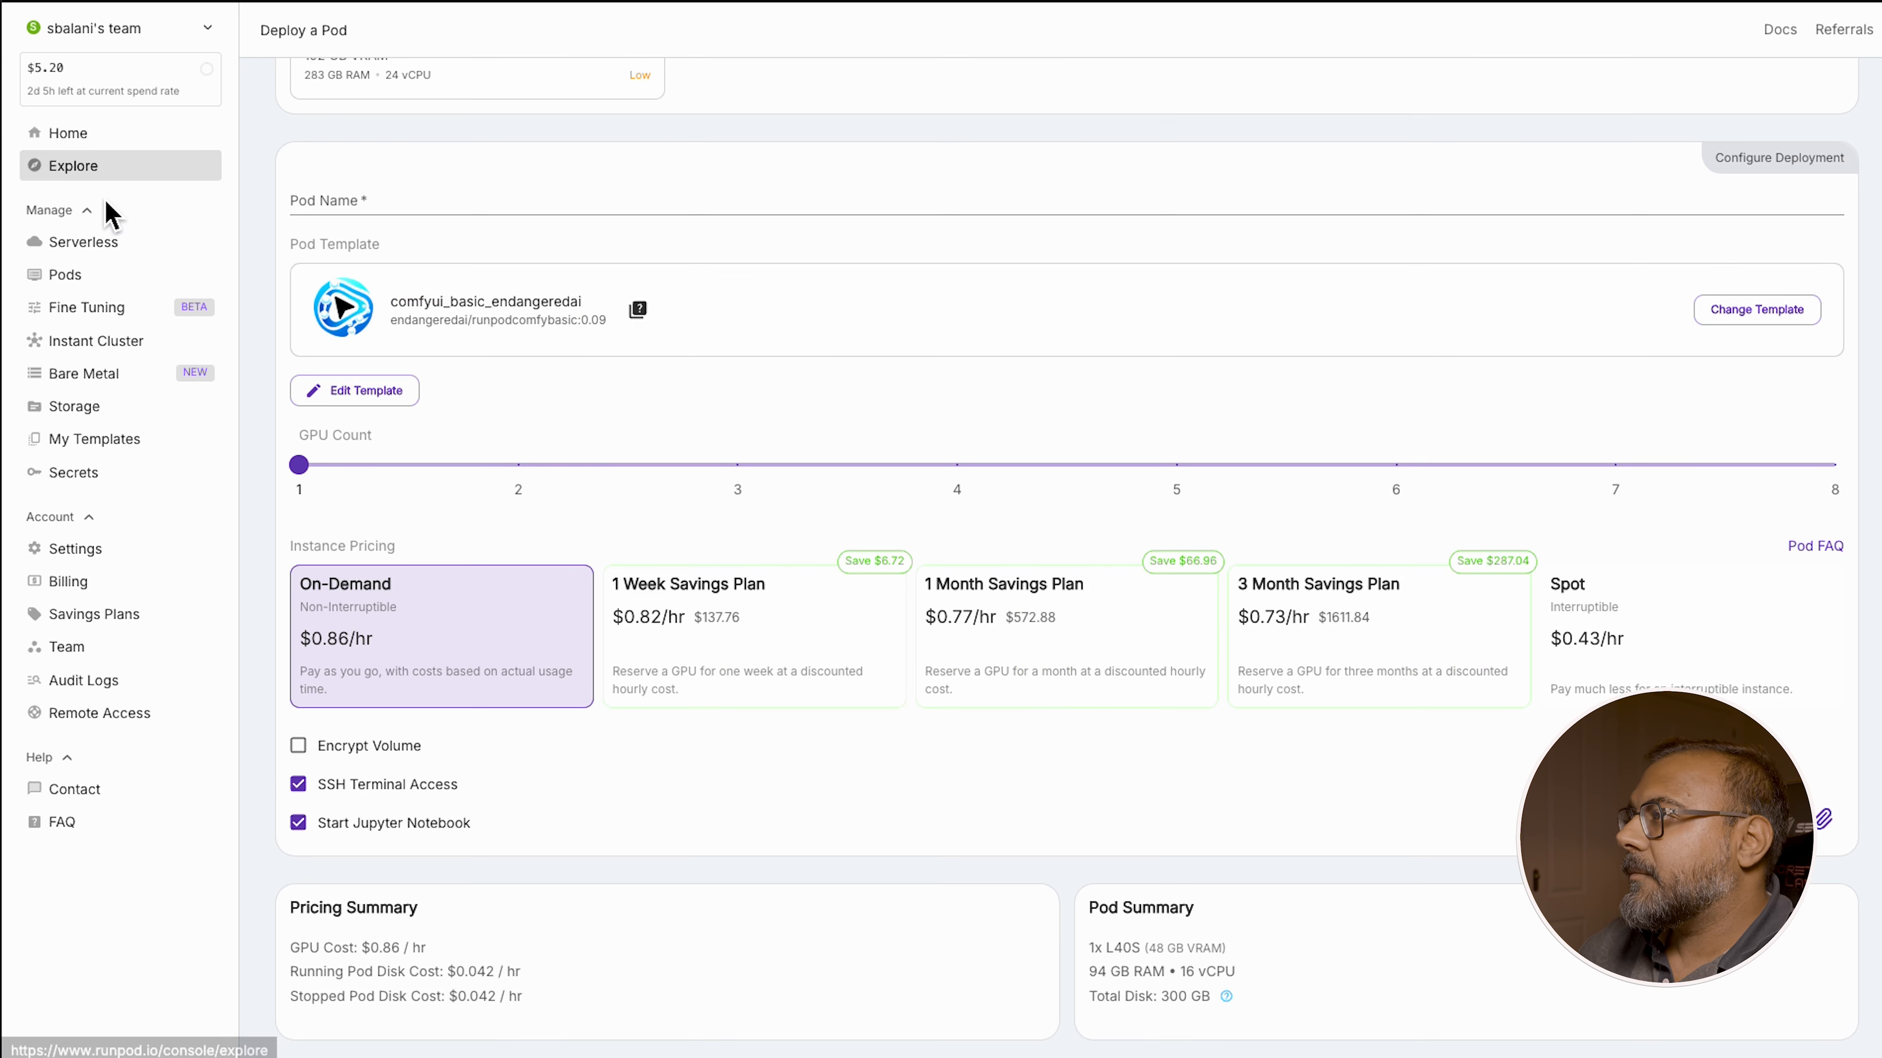
{"action": "left_click", "coordinate": [350, 391]}
{"action": "left_click", "coordinate": [657, 755]}
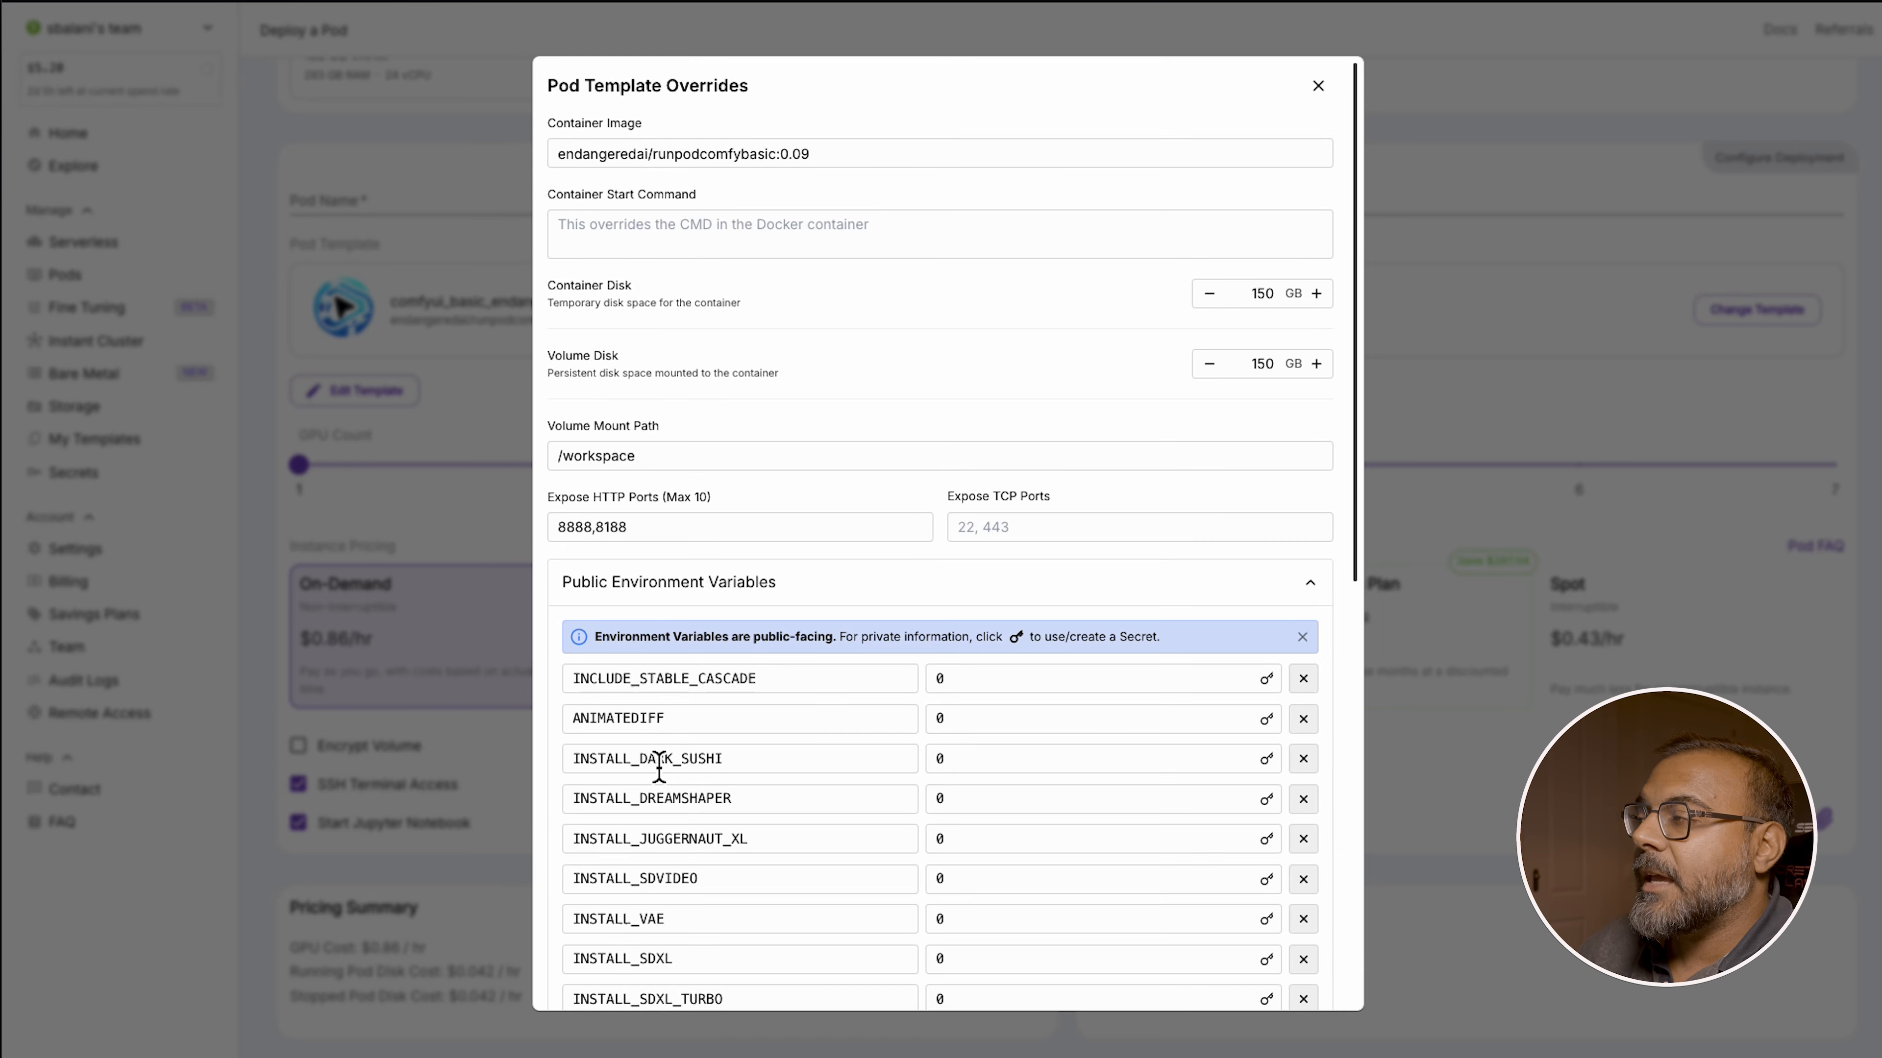
{"action": "scroll", "coordinate": [852, 685], "scroll_direction": "down", "scroll_amount": 5}
{"action": "scroll", "coordinate": [882, 304], "scroll_direction": "down", "scroll_amount": 4}
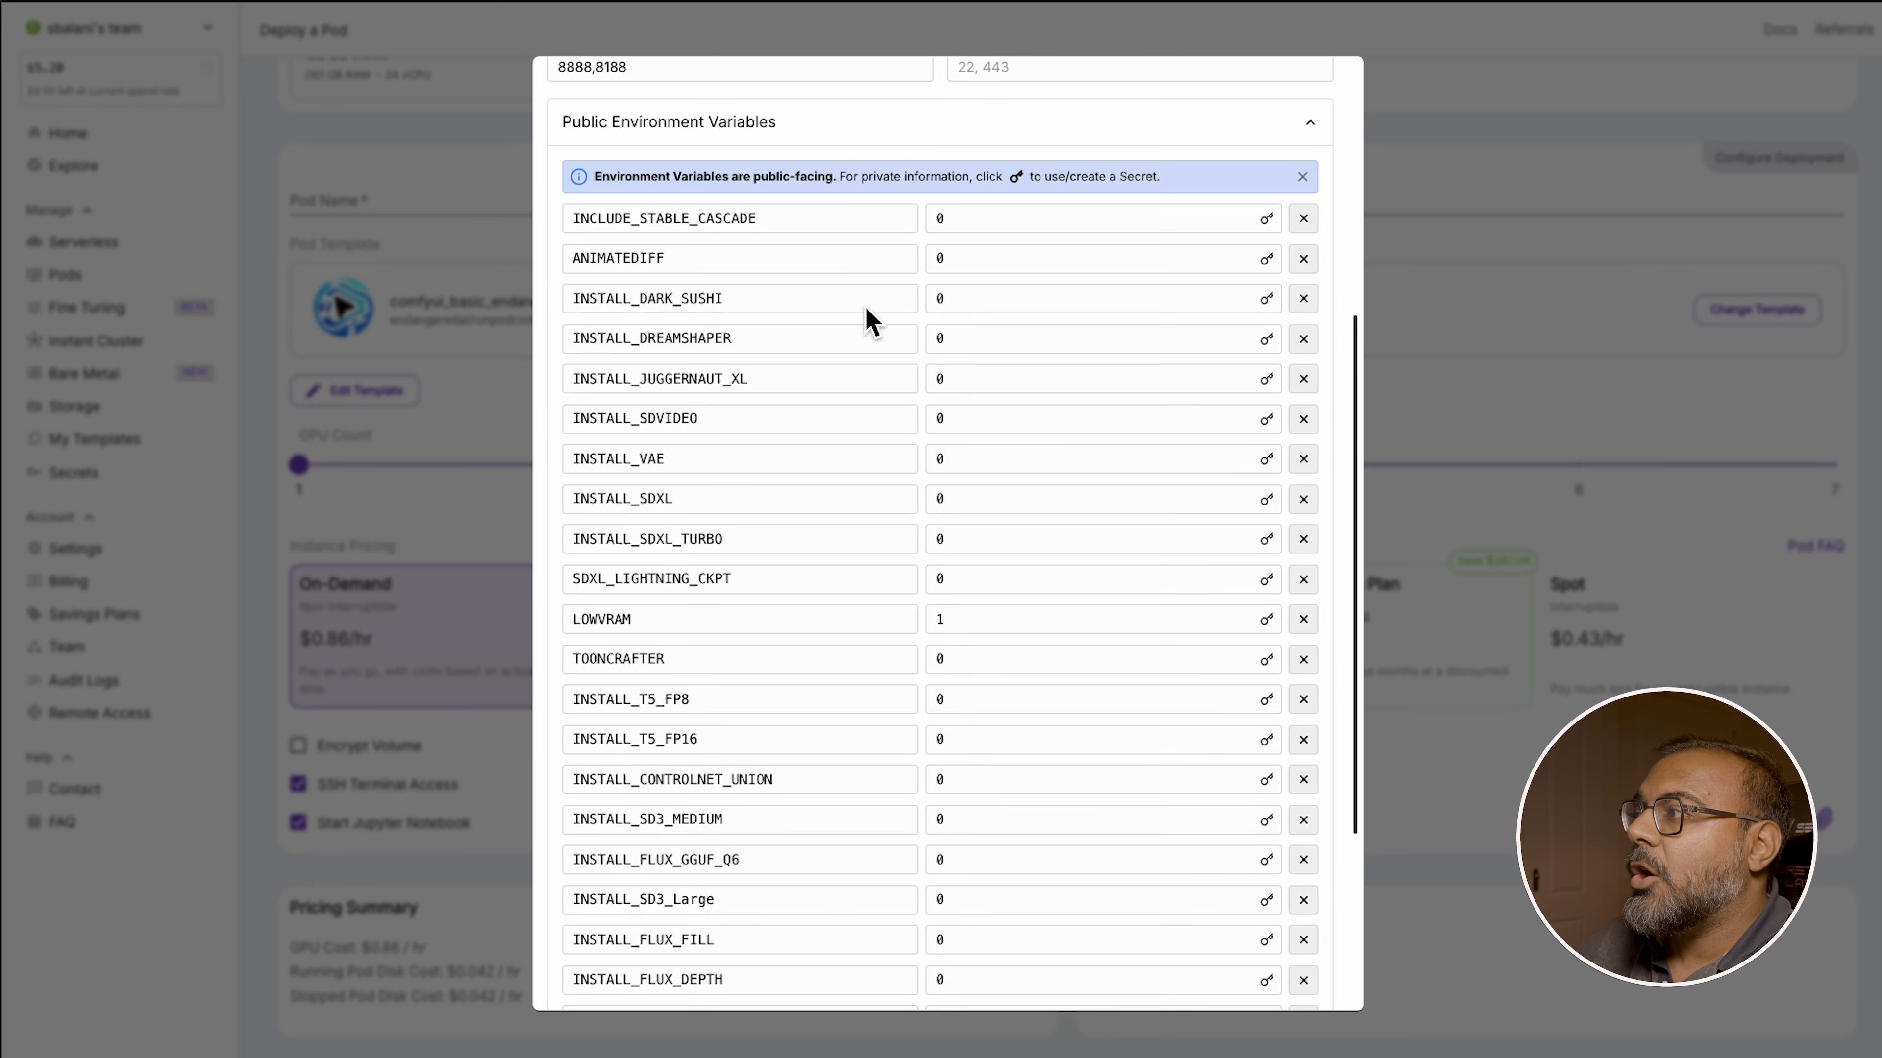
{"action": "scroll", "coordinate": [886, 434], "scroll_direction": "down", "scroll_amount": 5}
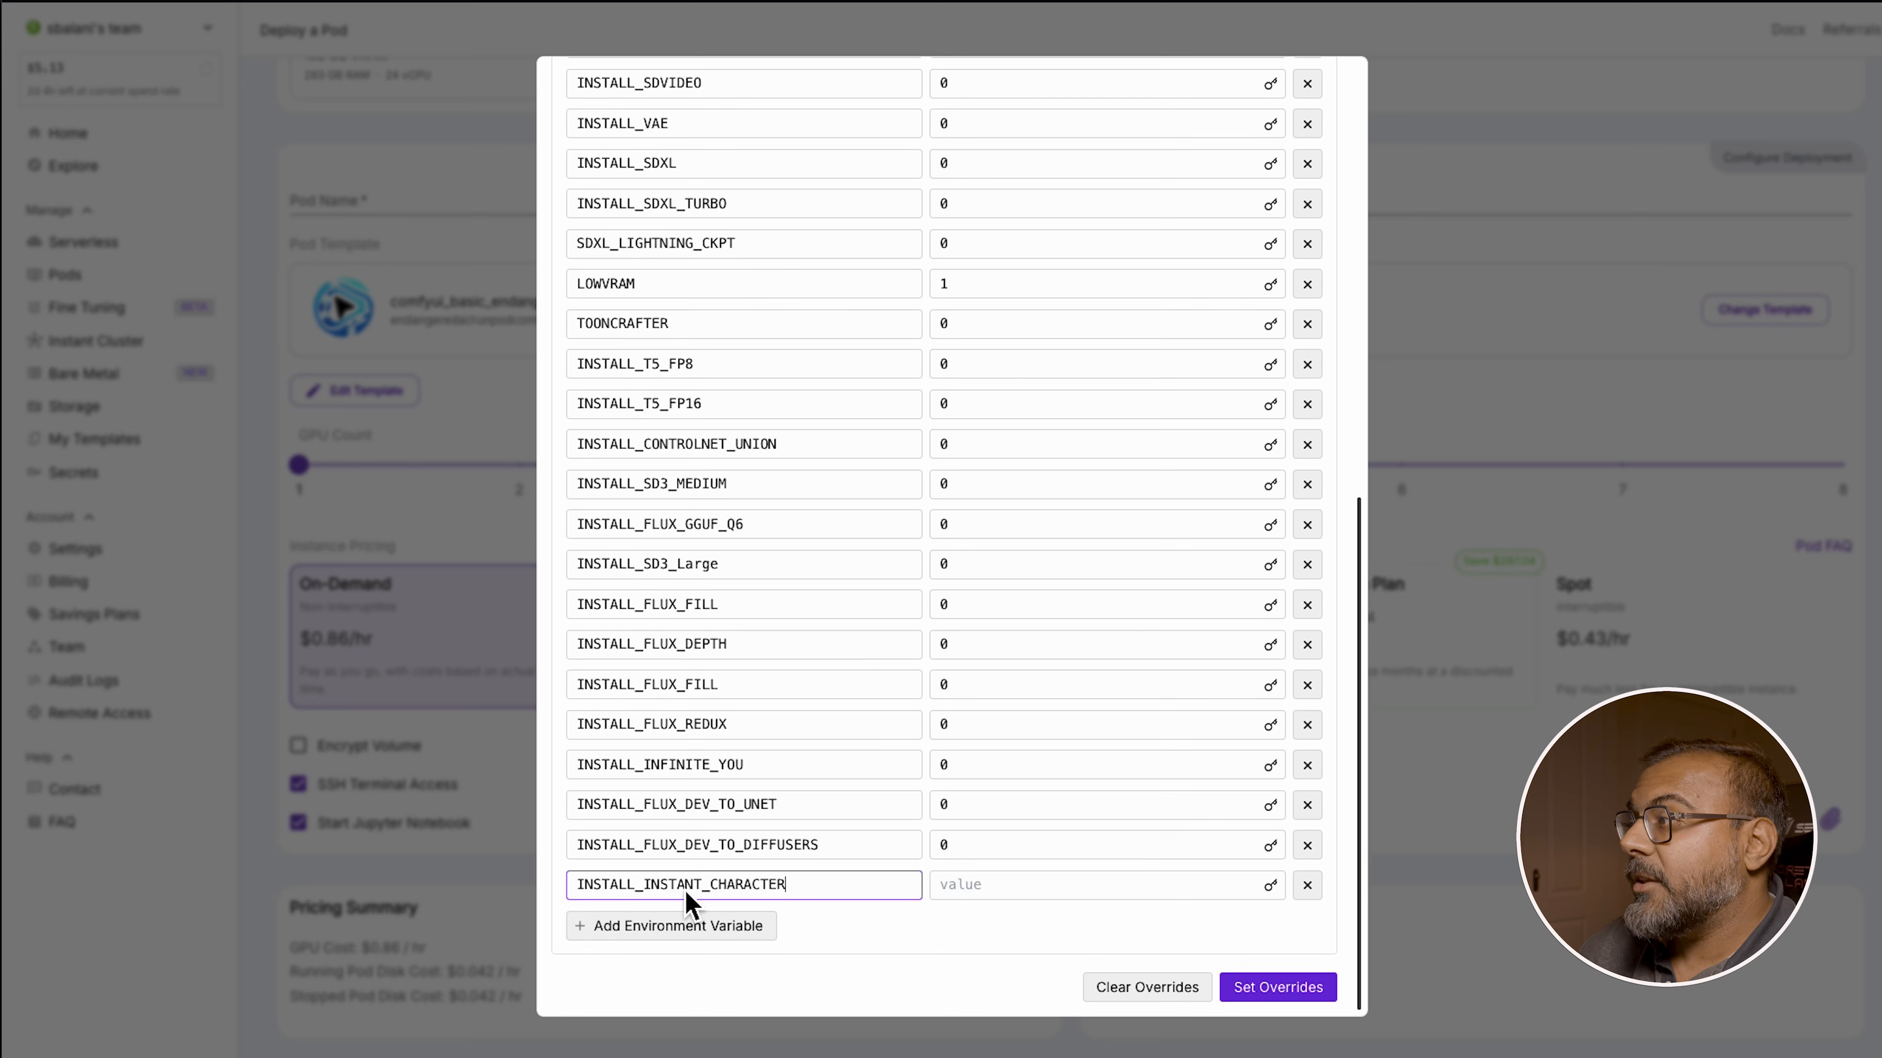
{"action": "left_click", "coordinate": [974, 886]}
{"action": "type", "text": "1"}
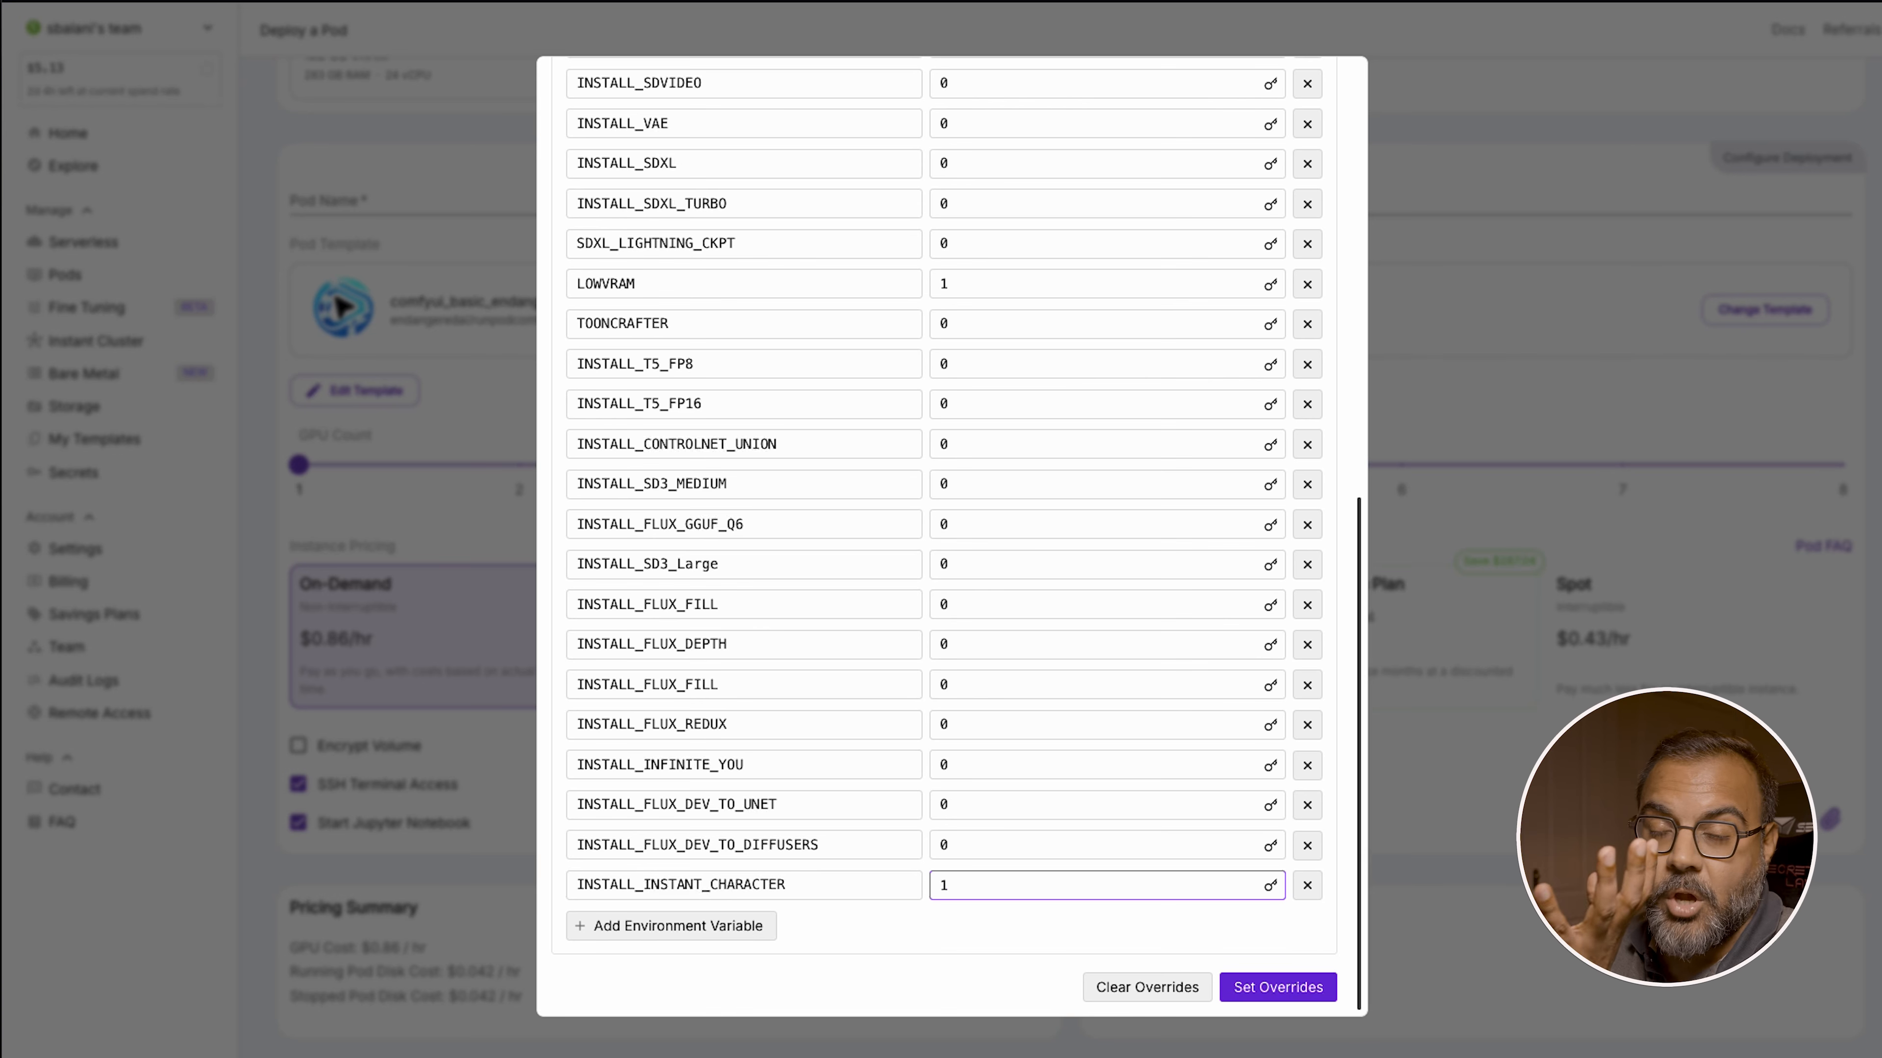
{"action": "left_click", "coordinate": [1326, 982]}
Deploy the pod on demand and open its logs
{"action": "scroll", "coordinate": [1071, 556], "scroll_direction": "down", "scroll_amount": 2}
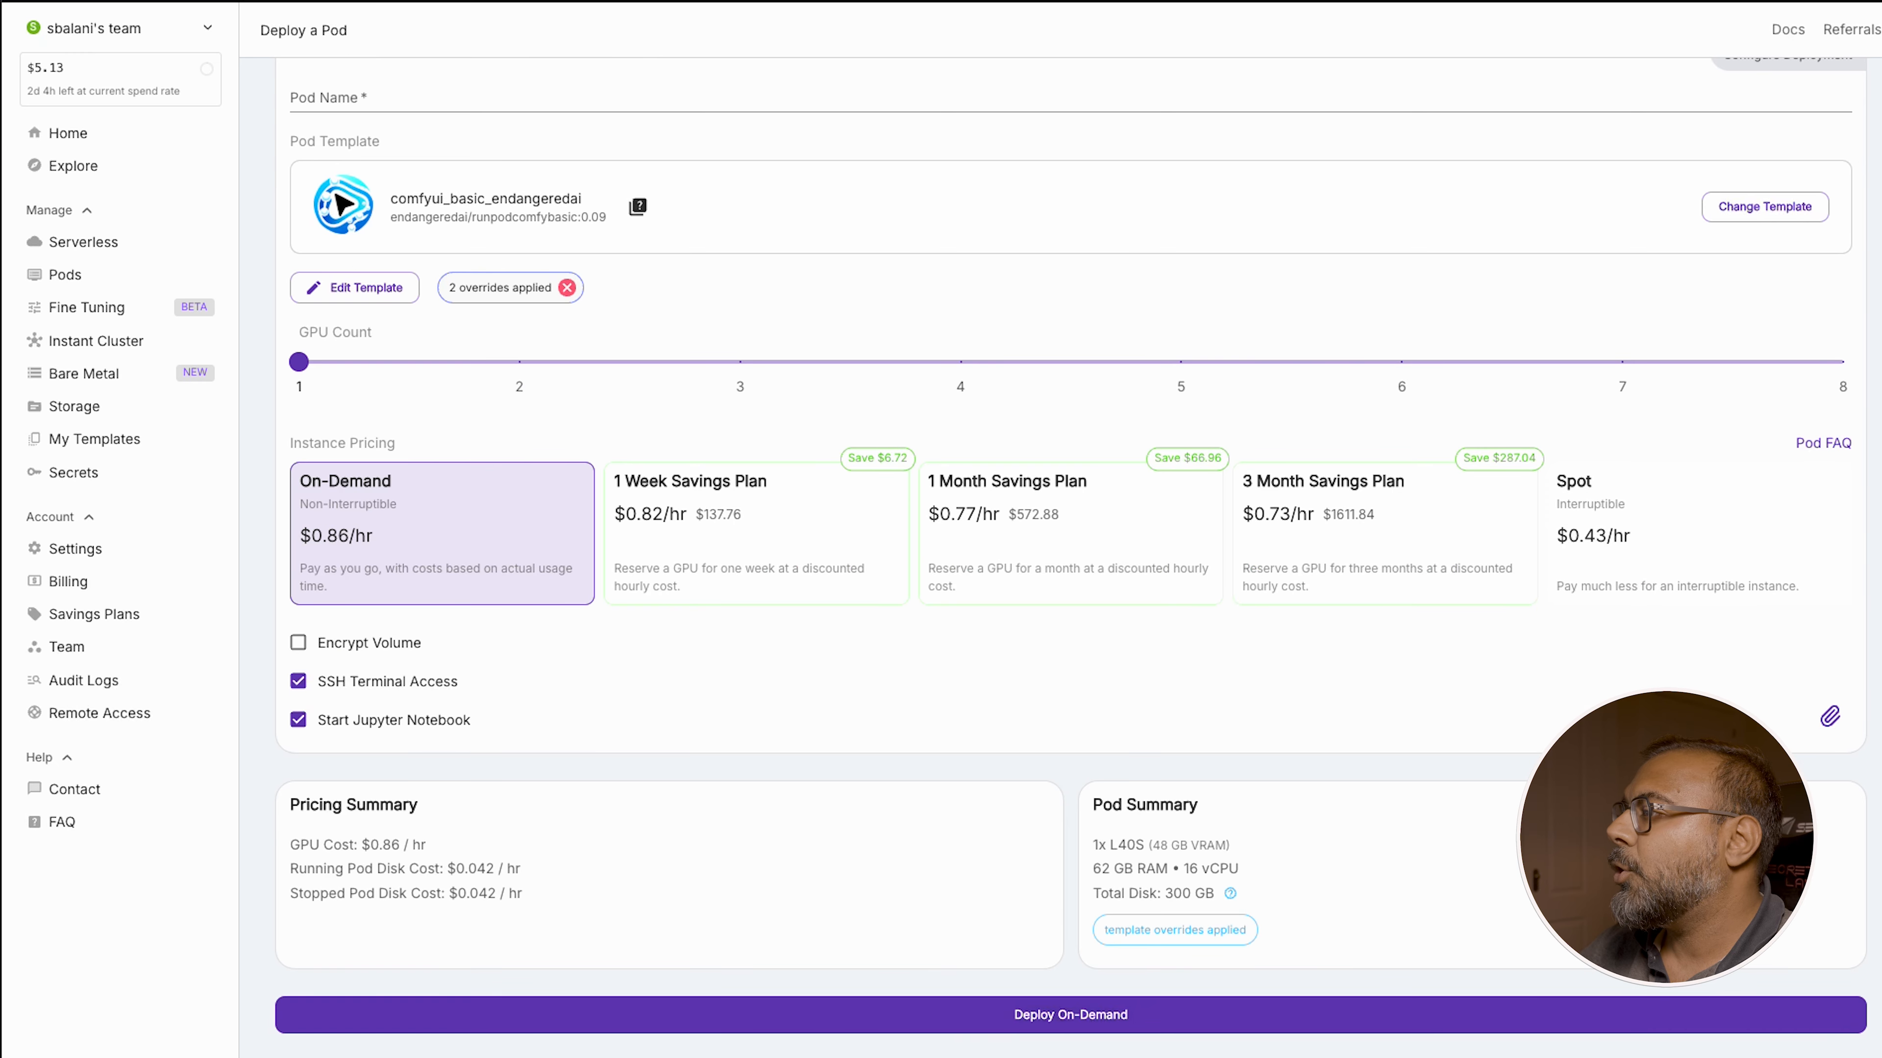
{"action": "left_click", "coordinate": [989, 1022]}
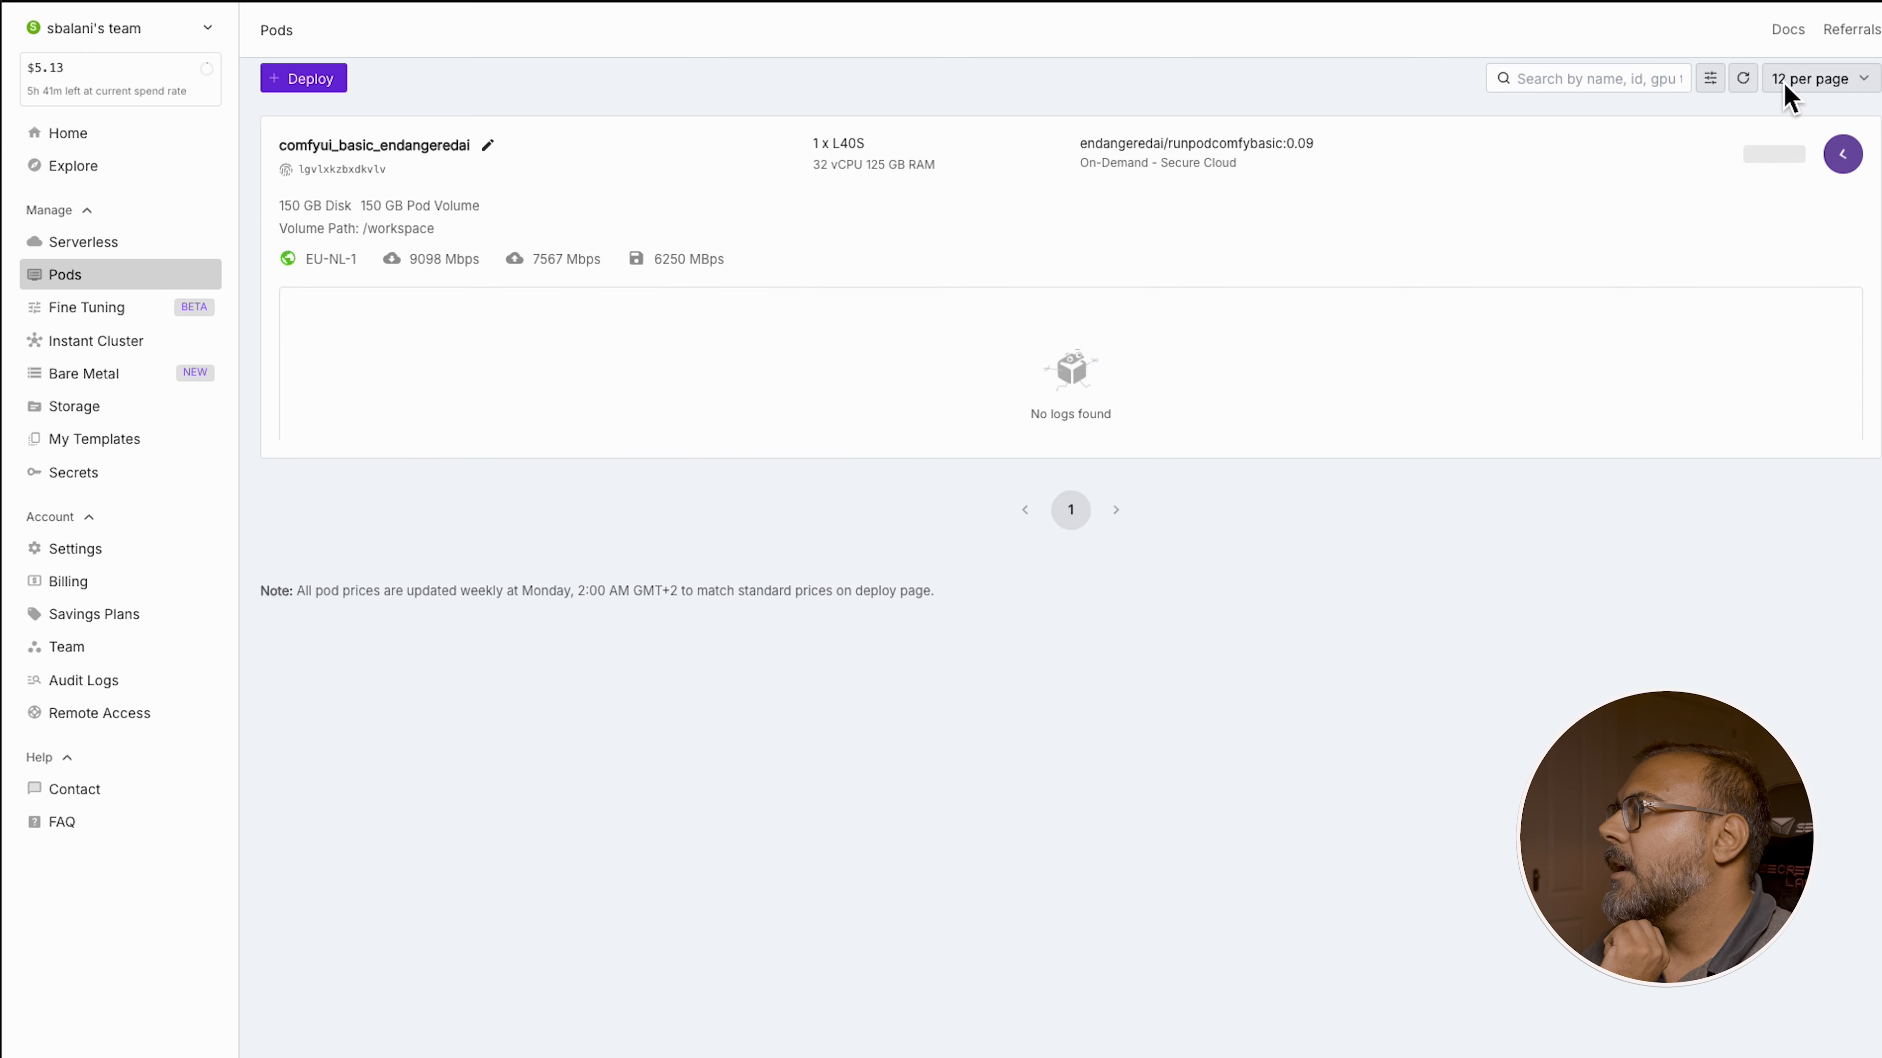
{"action": "left_click", "coordinate": [1842, 154]}
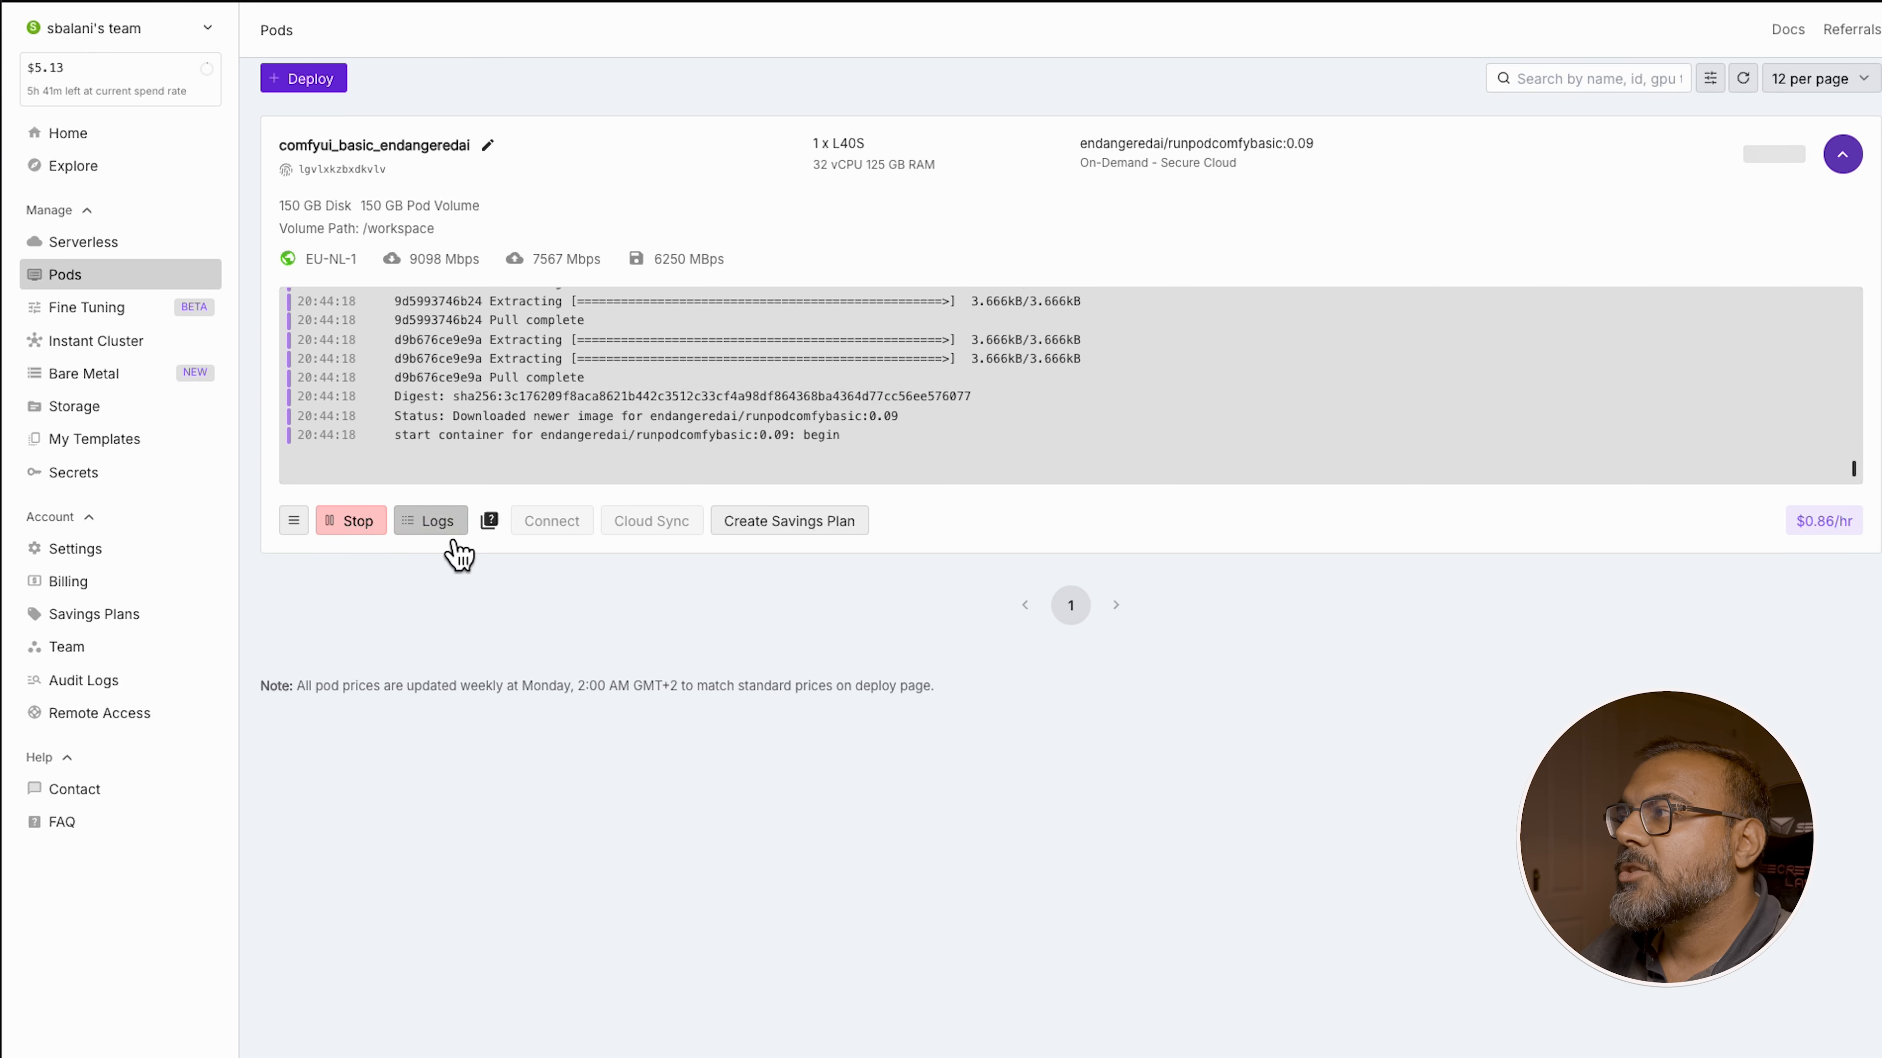
{"action": "left_click", "coordinate": [433, 521]}
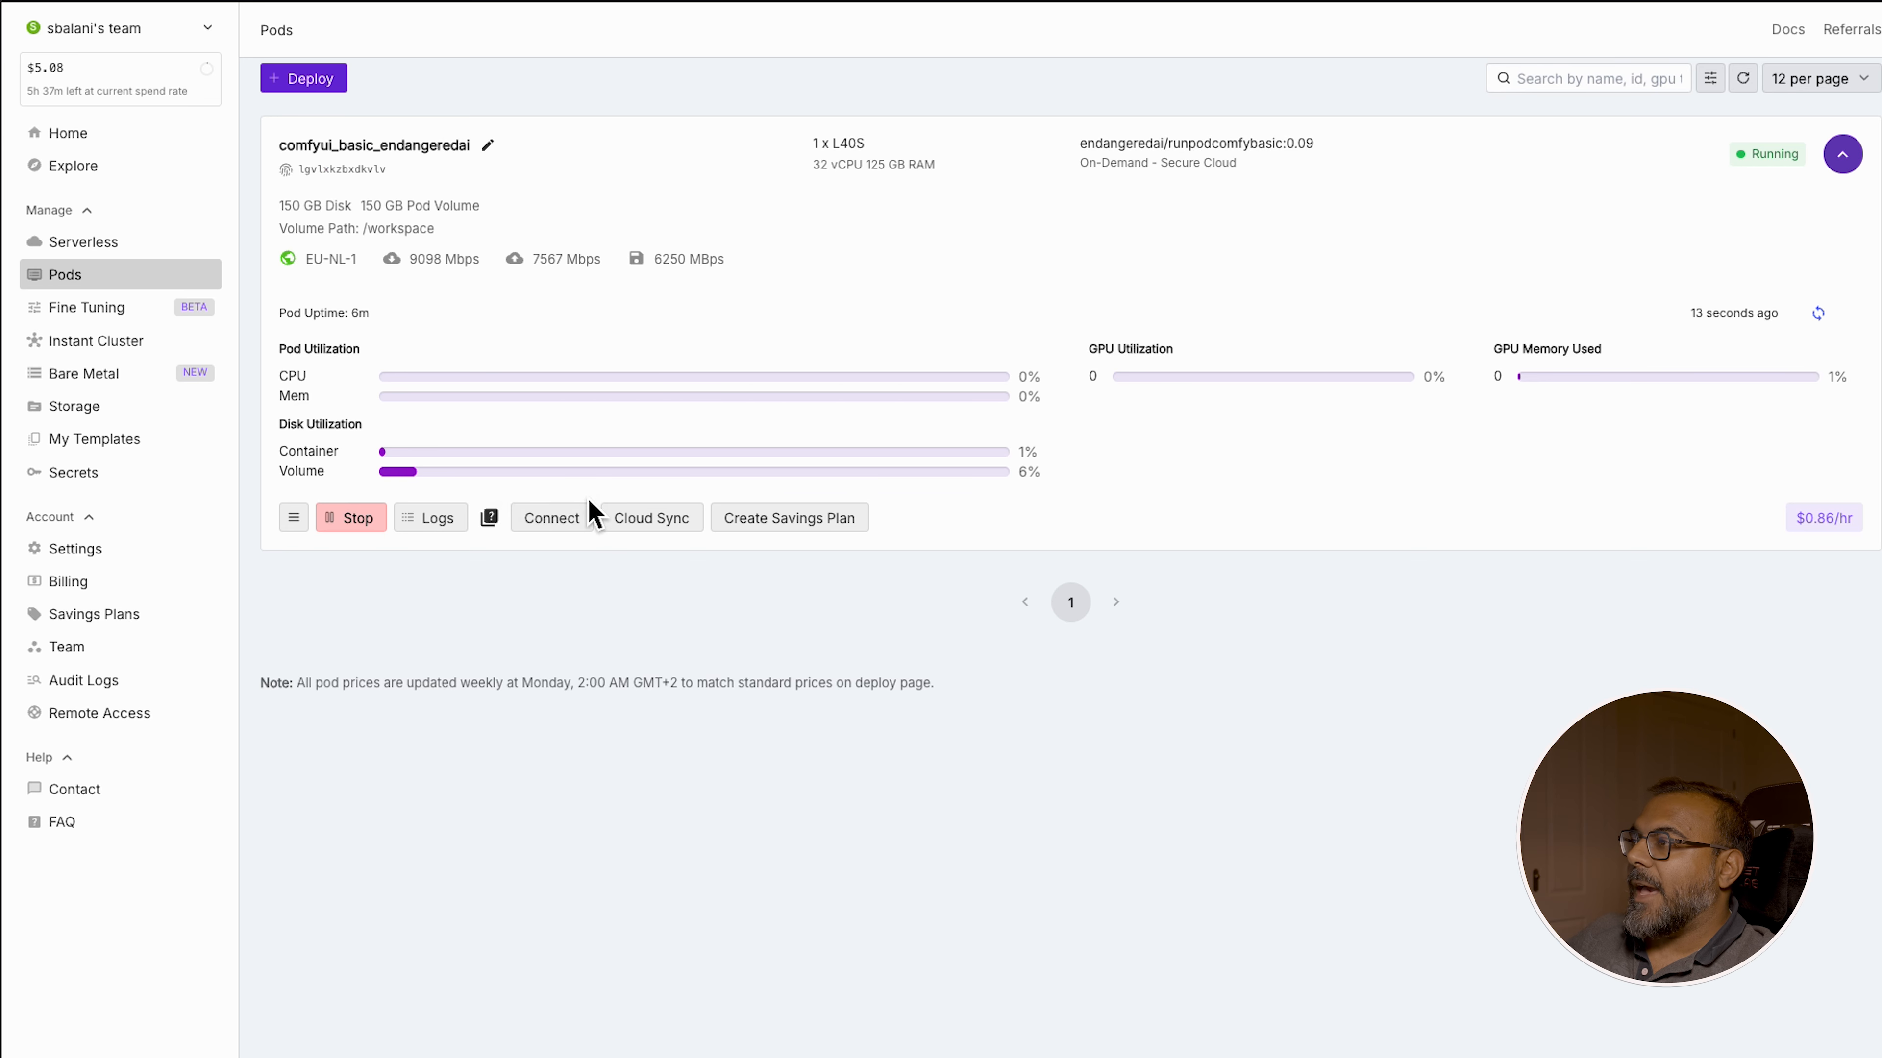
Connect to the pod's HTTP service on port 8188
{"action": "left_click", "coordinate": [550, 520]}
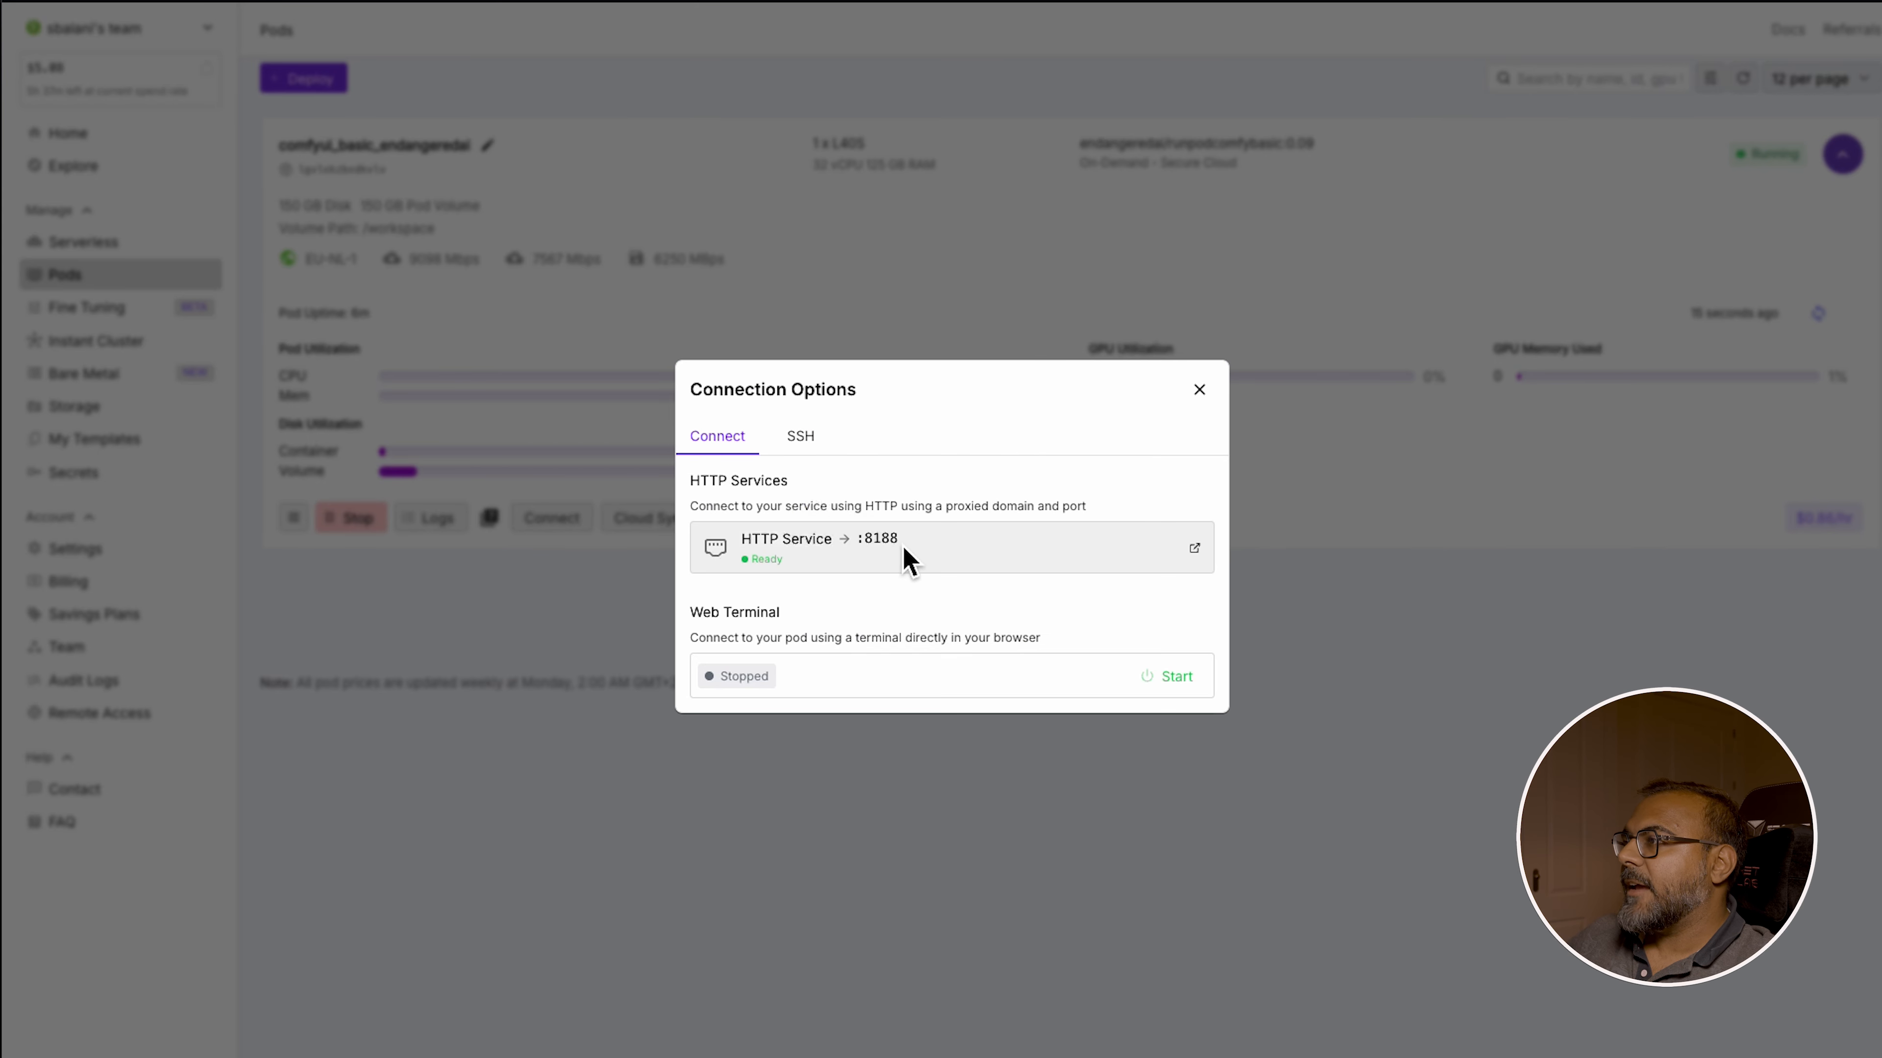
{"action": "left_click", "coordinate": [876, 530]}
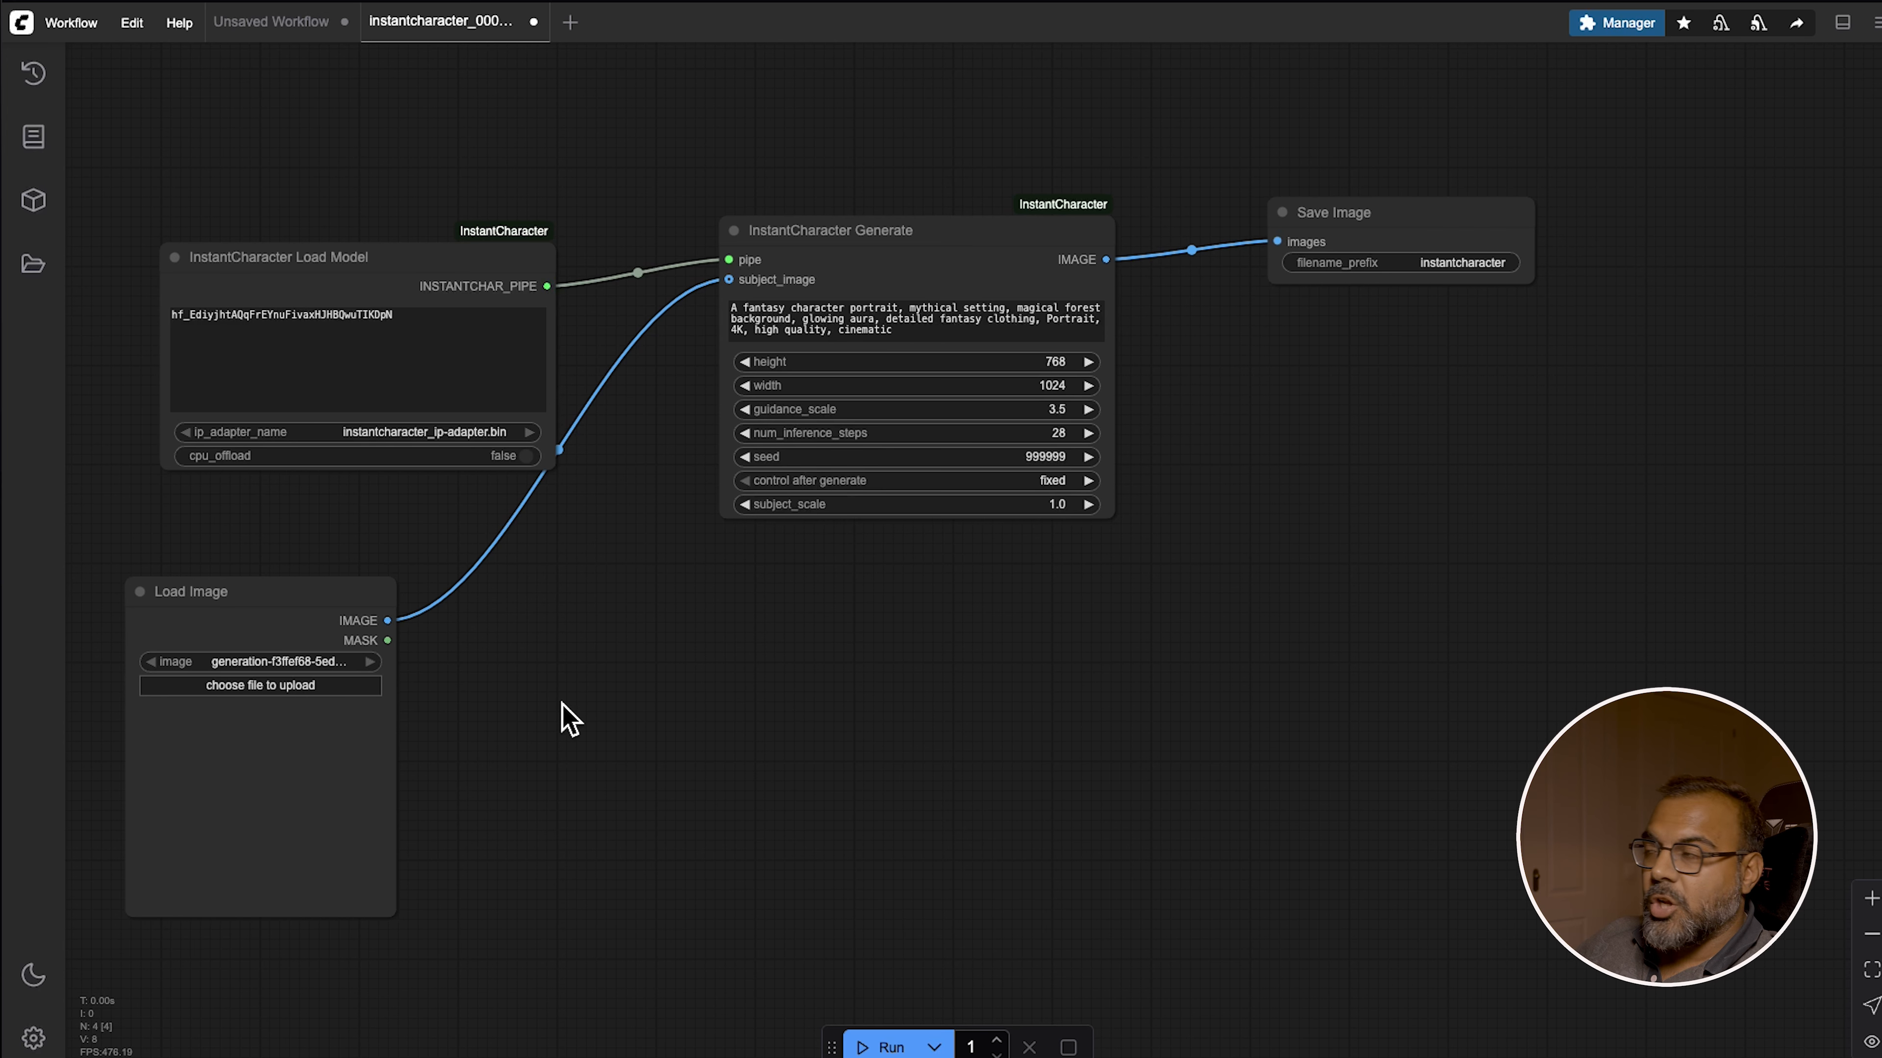
Rearrange the Load Image, InstantCharacter Load Model and InstantCharacter Generate nodes on the workflow canvas
{"action": "left_click_drag", "start_coordinate": [282, 782], "coordinate": [391, 767]}
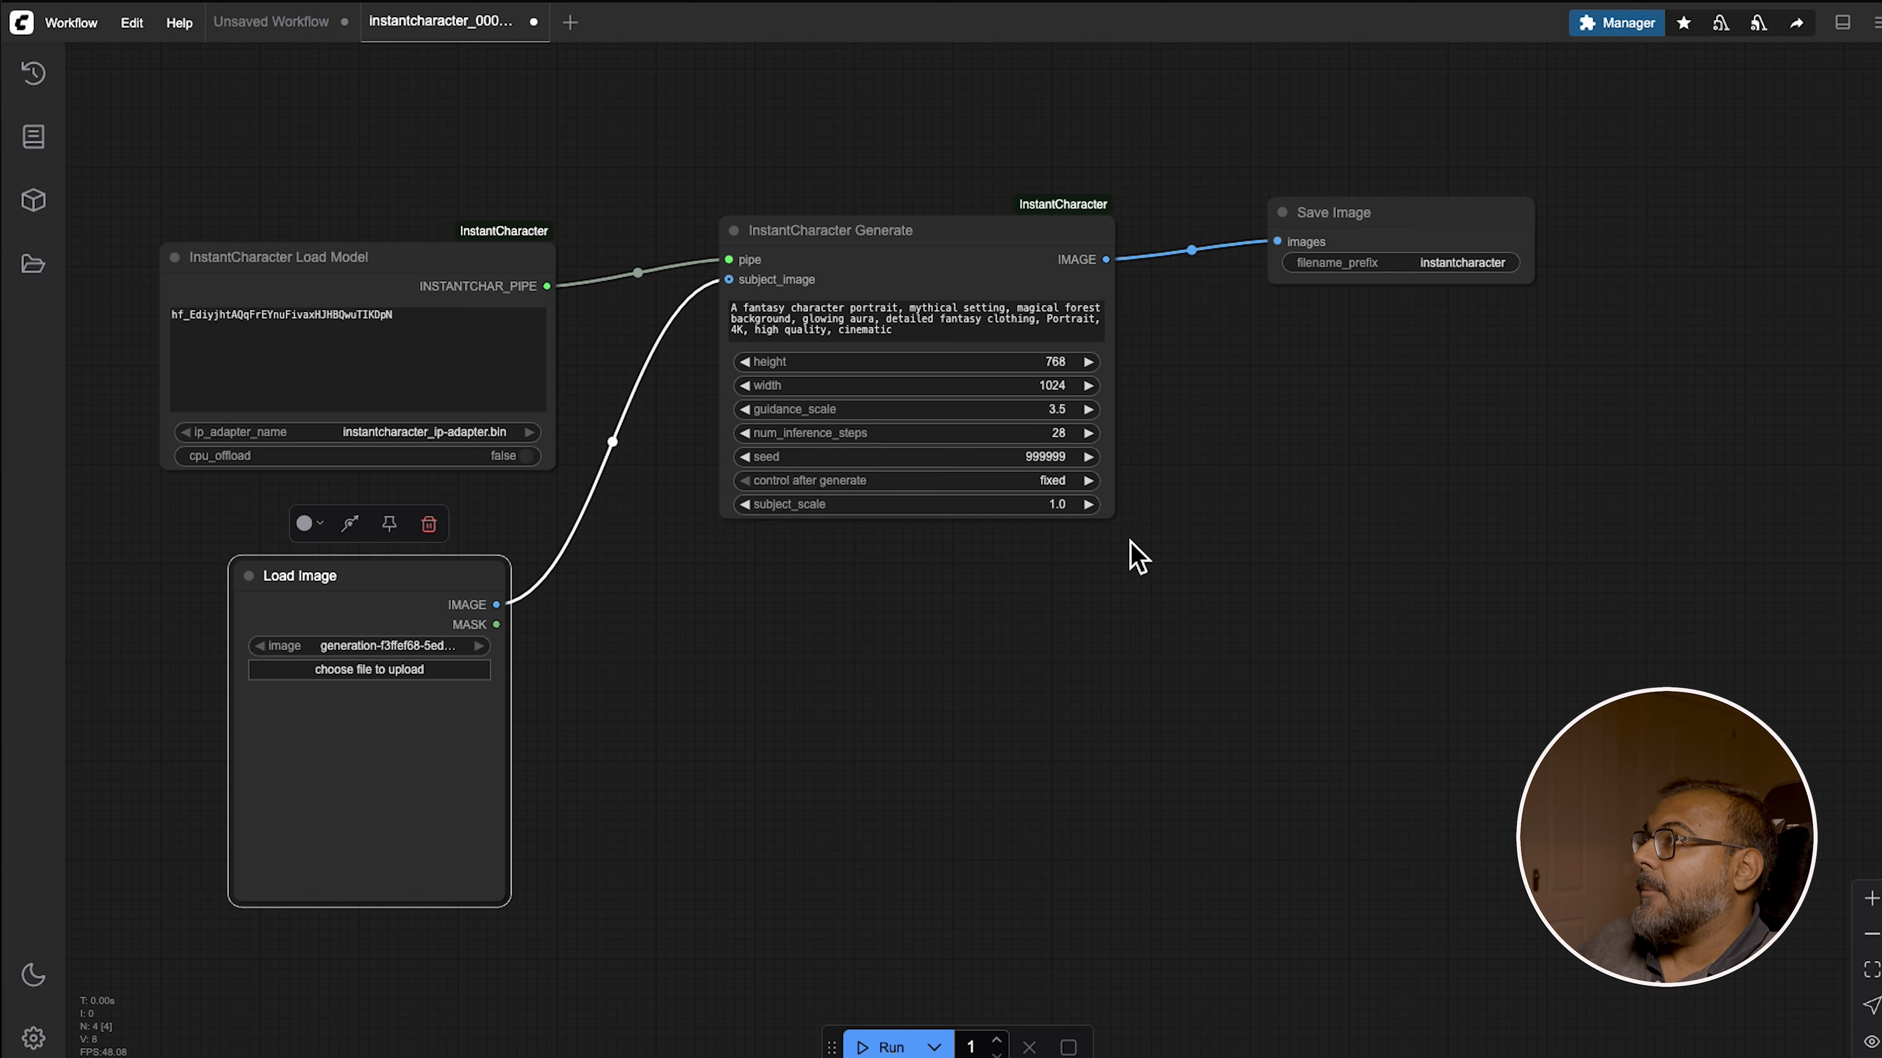
{"action": "left_click_drag", "start_coordinate": [404, 317], "coordinate": [164, 314]}
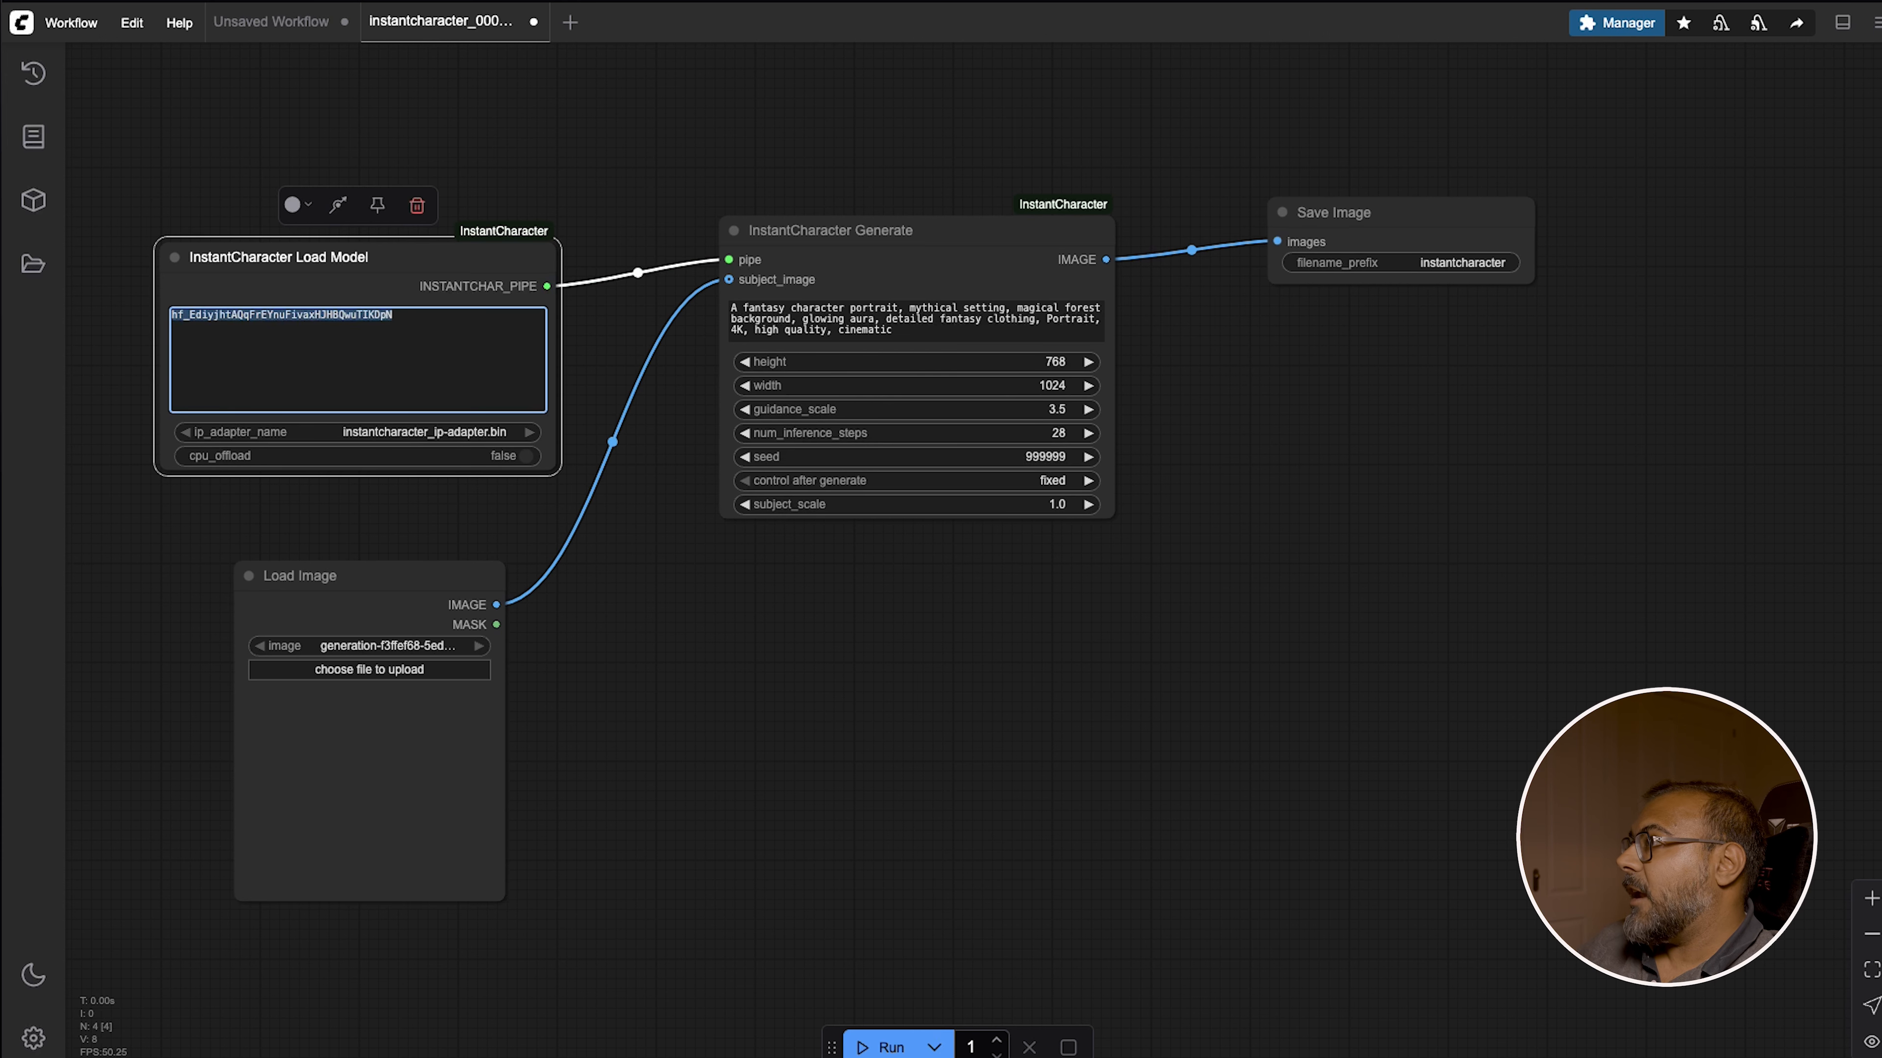
{"action": "left_click_drag", "start_coordinate": [881, 273], "coordinate": [902, 385]}
{"action": "scroll", "coordinate": [957, 351], "scroll_direction": "down", "scroll_amount": 5}
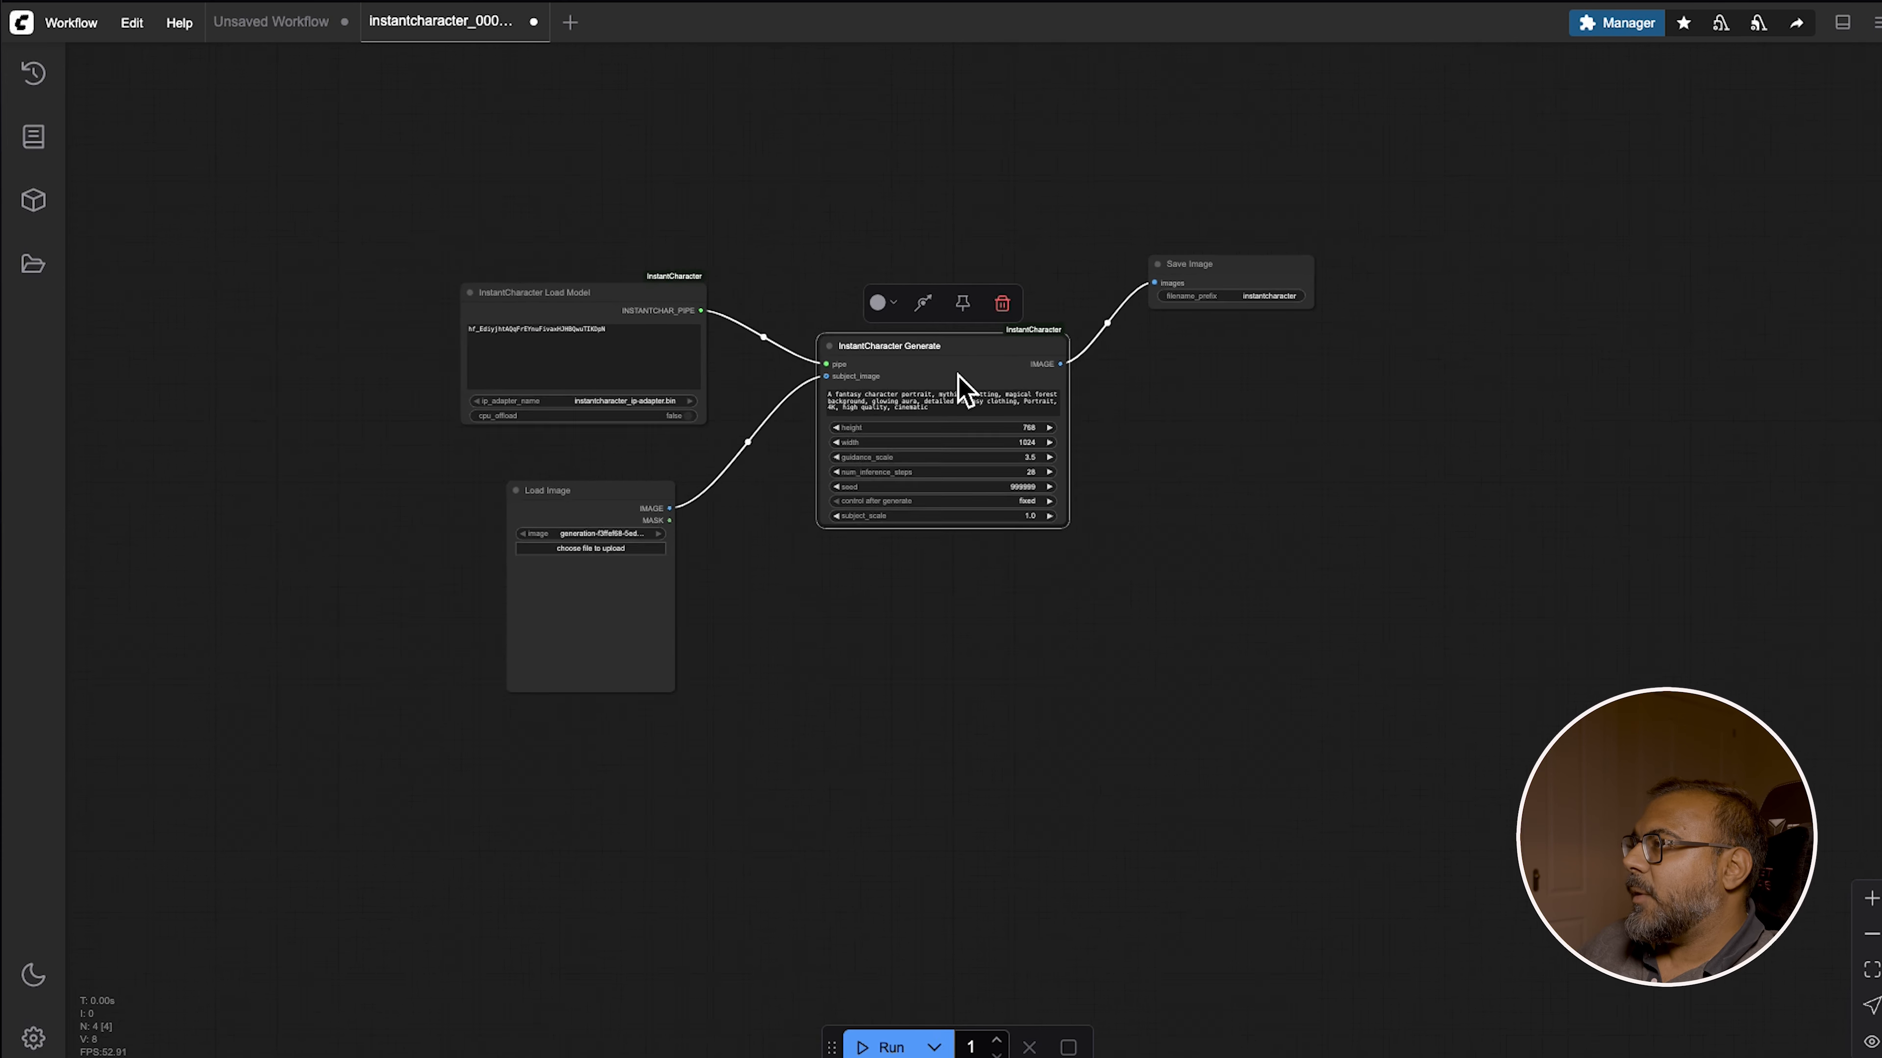
{"action": "scroll", "coordinate": [946, 406], "scroll_direction": "up", "scroll_amount": 5}
{"action": "scroll", "coordinate": [948, 526], "scroll_direction": "up", "scroll_amount": 3}
{"action": "left_click_drag", "start_coordinate": [1354, 450], "coordinate": [1303, 547]}
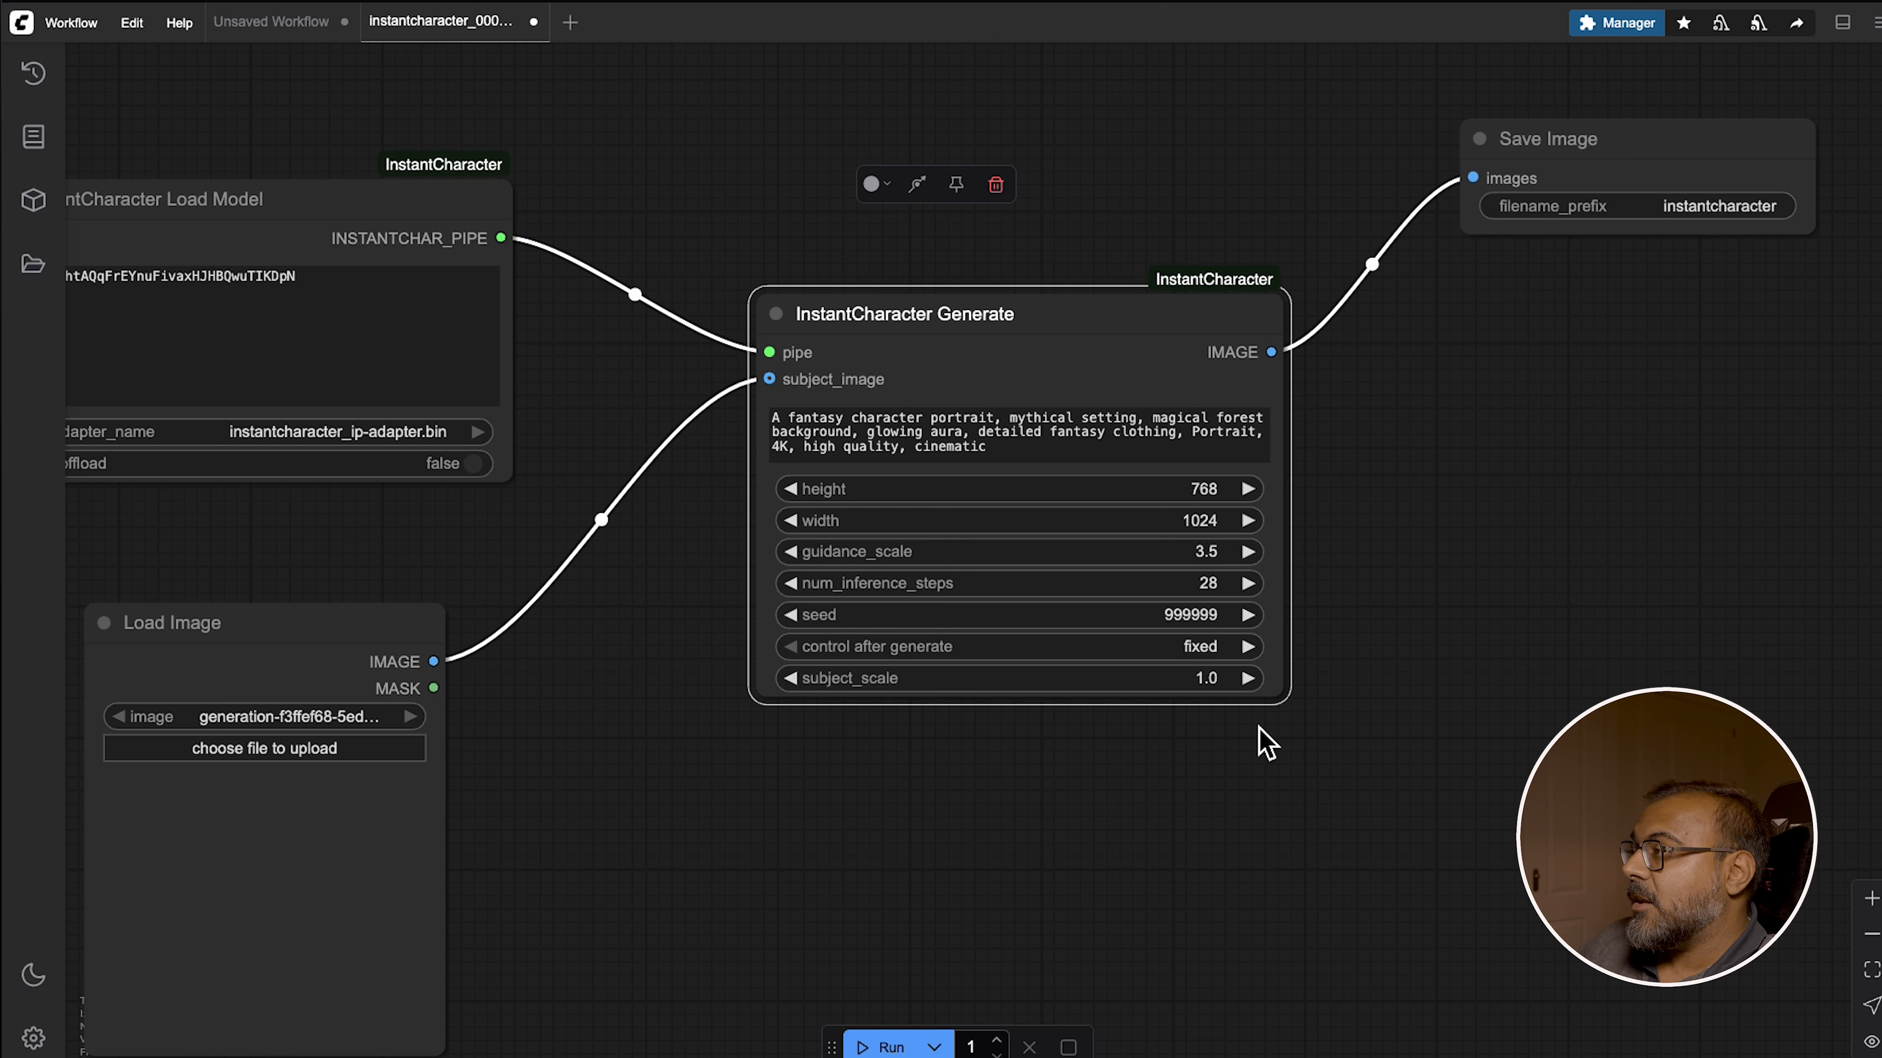
{"action": "left_click_drag", "start_coordinate": [615, 615], "coordinate": [548, 586]}
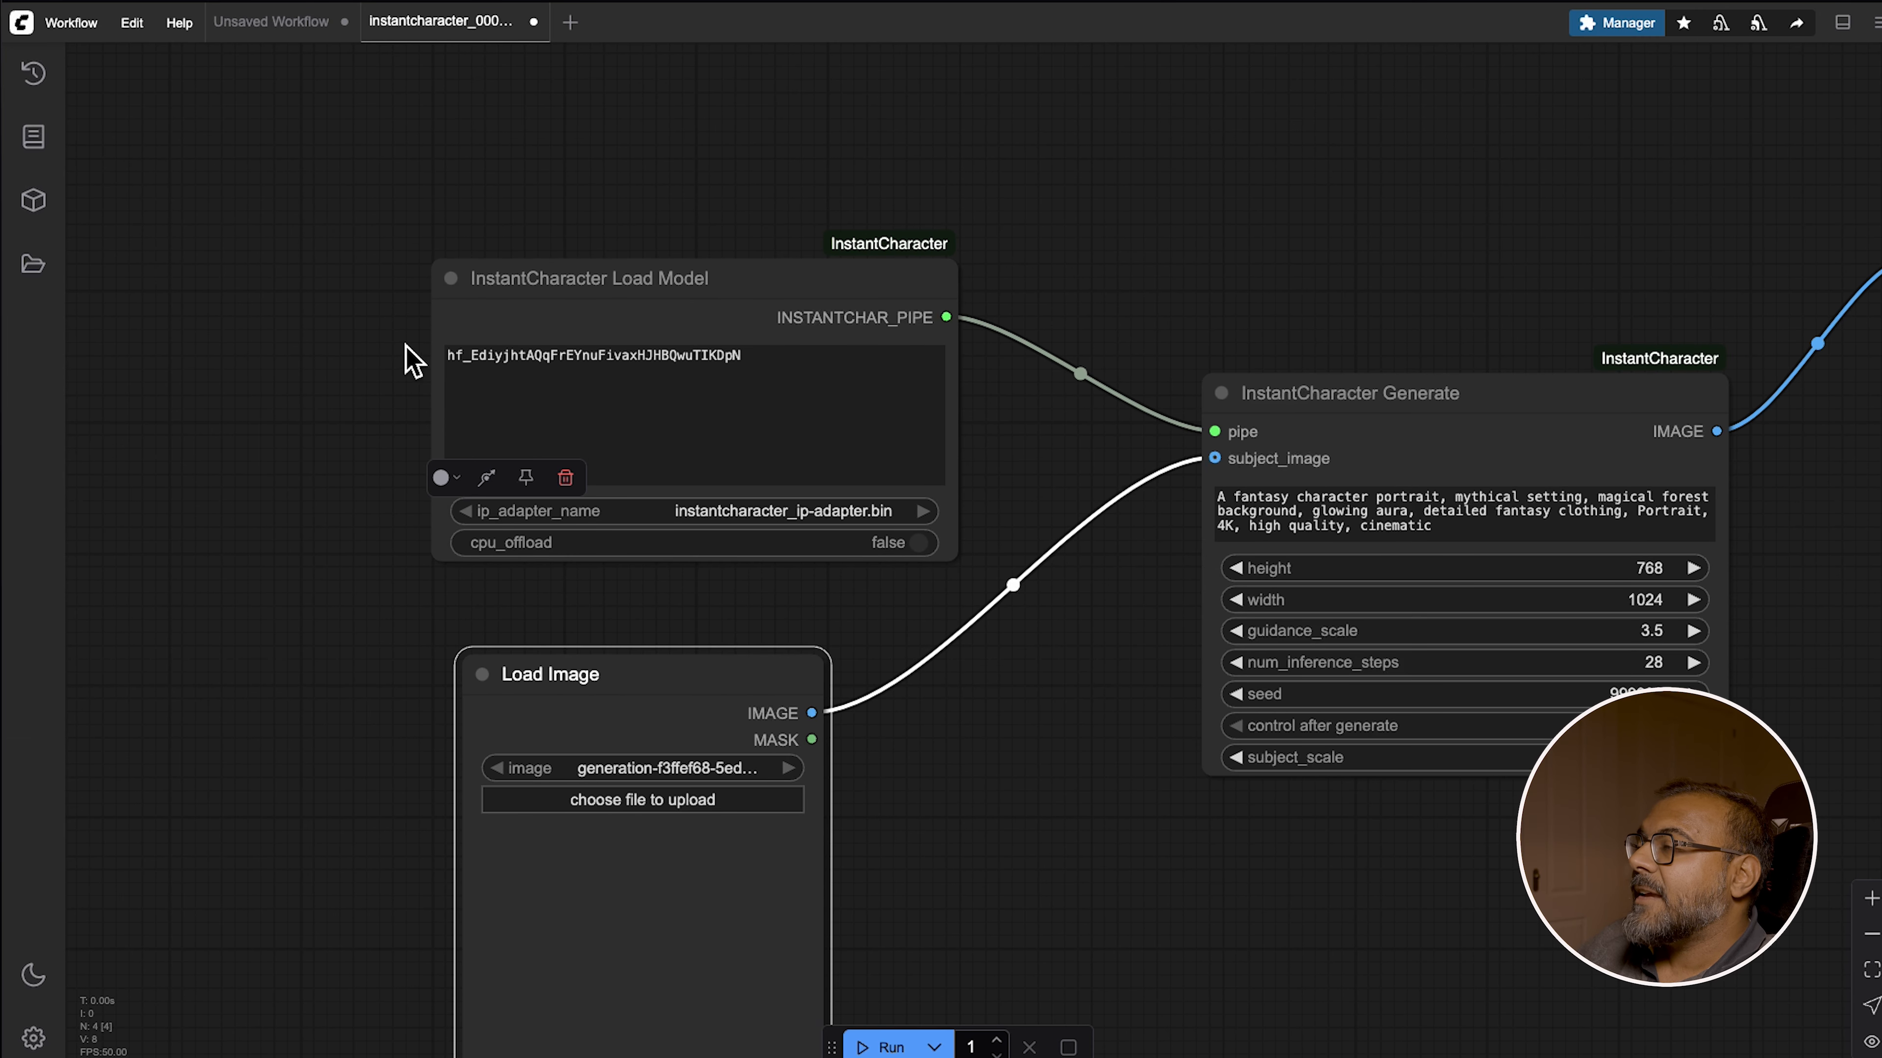
Open the Hugging Face Access Tokens settings page and start creating a new access token
{"action": "left_click", "coordinate": [807, 619]}
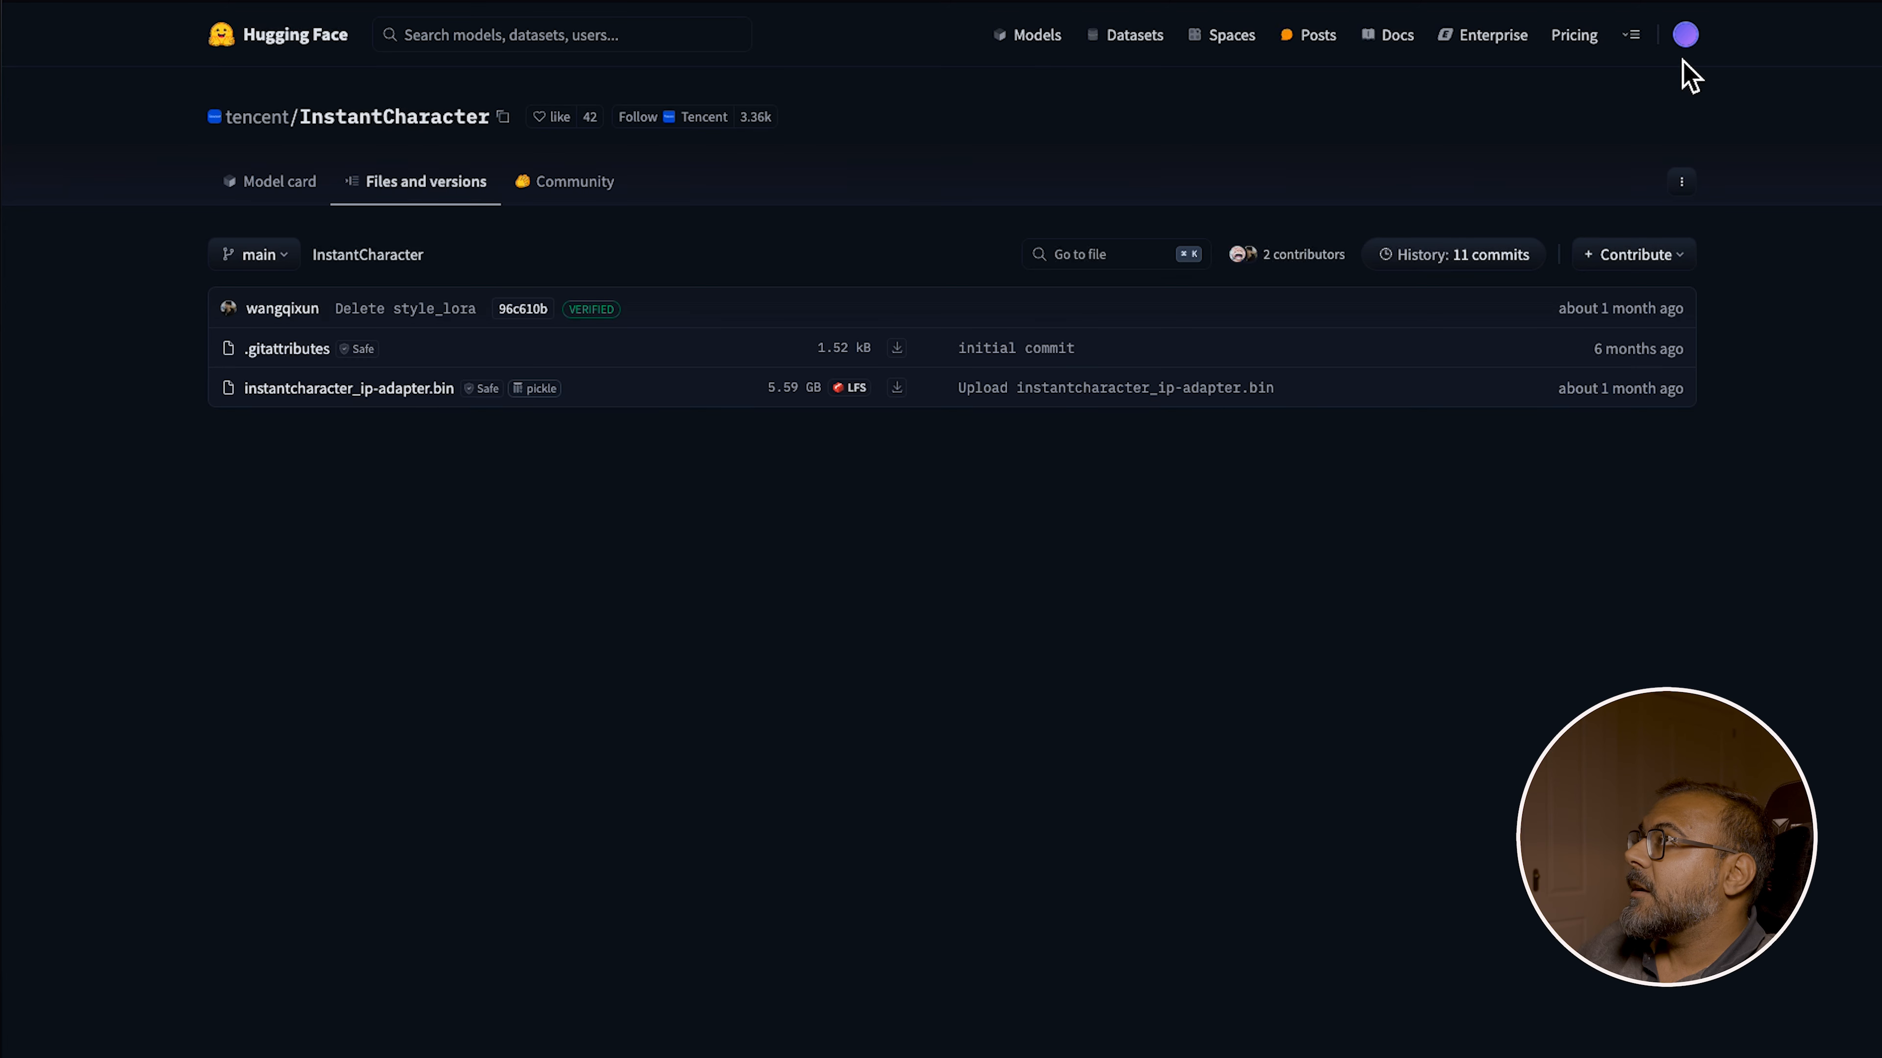
{"action": "left_click", "coordinate": [1685, 36]}
{"action": "left_click", "coordinate": [1585, 599]}
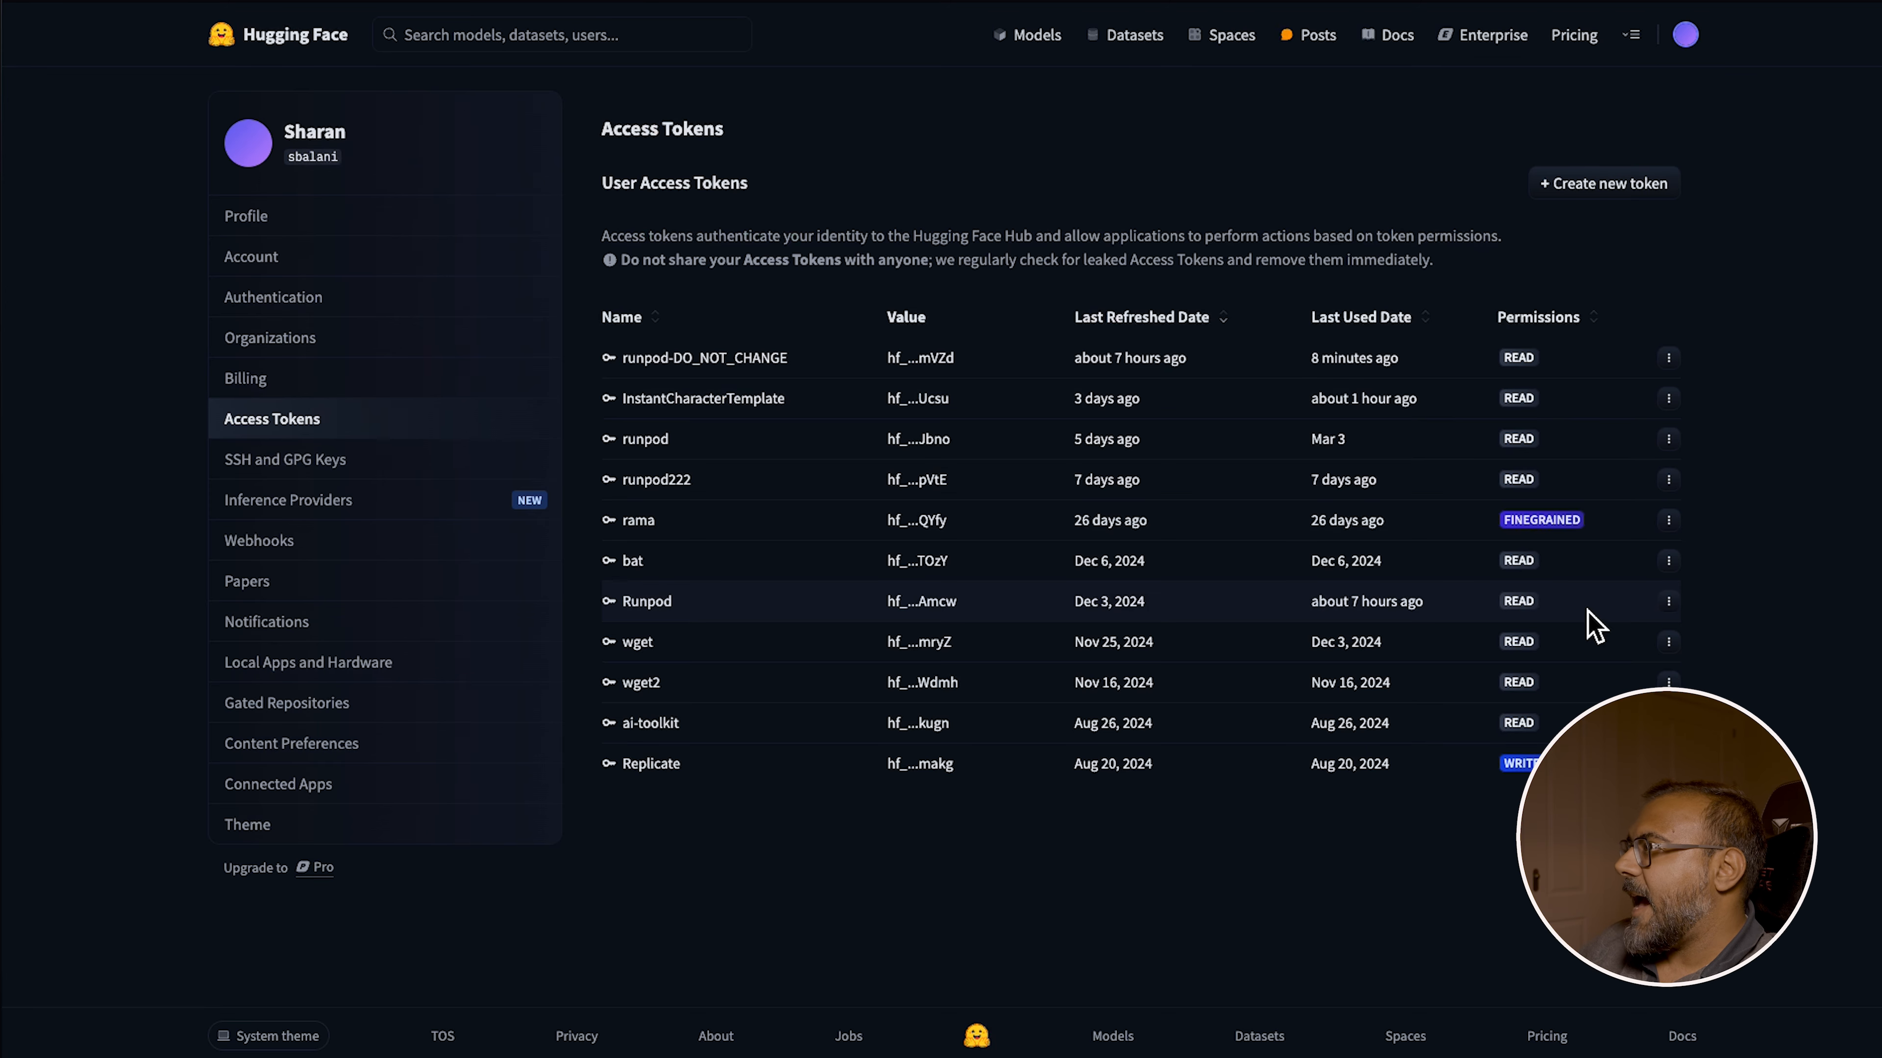
{"action": "left_click", "coordinate": [1662, 194]}
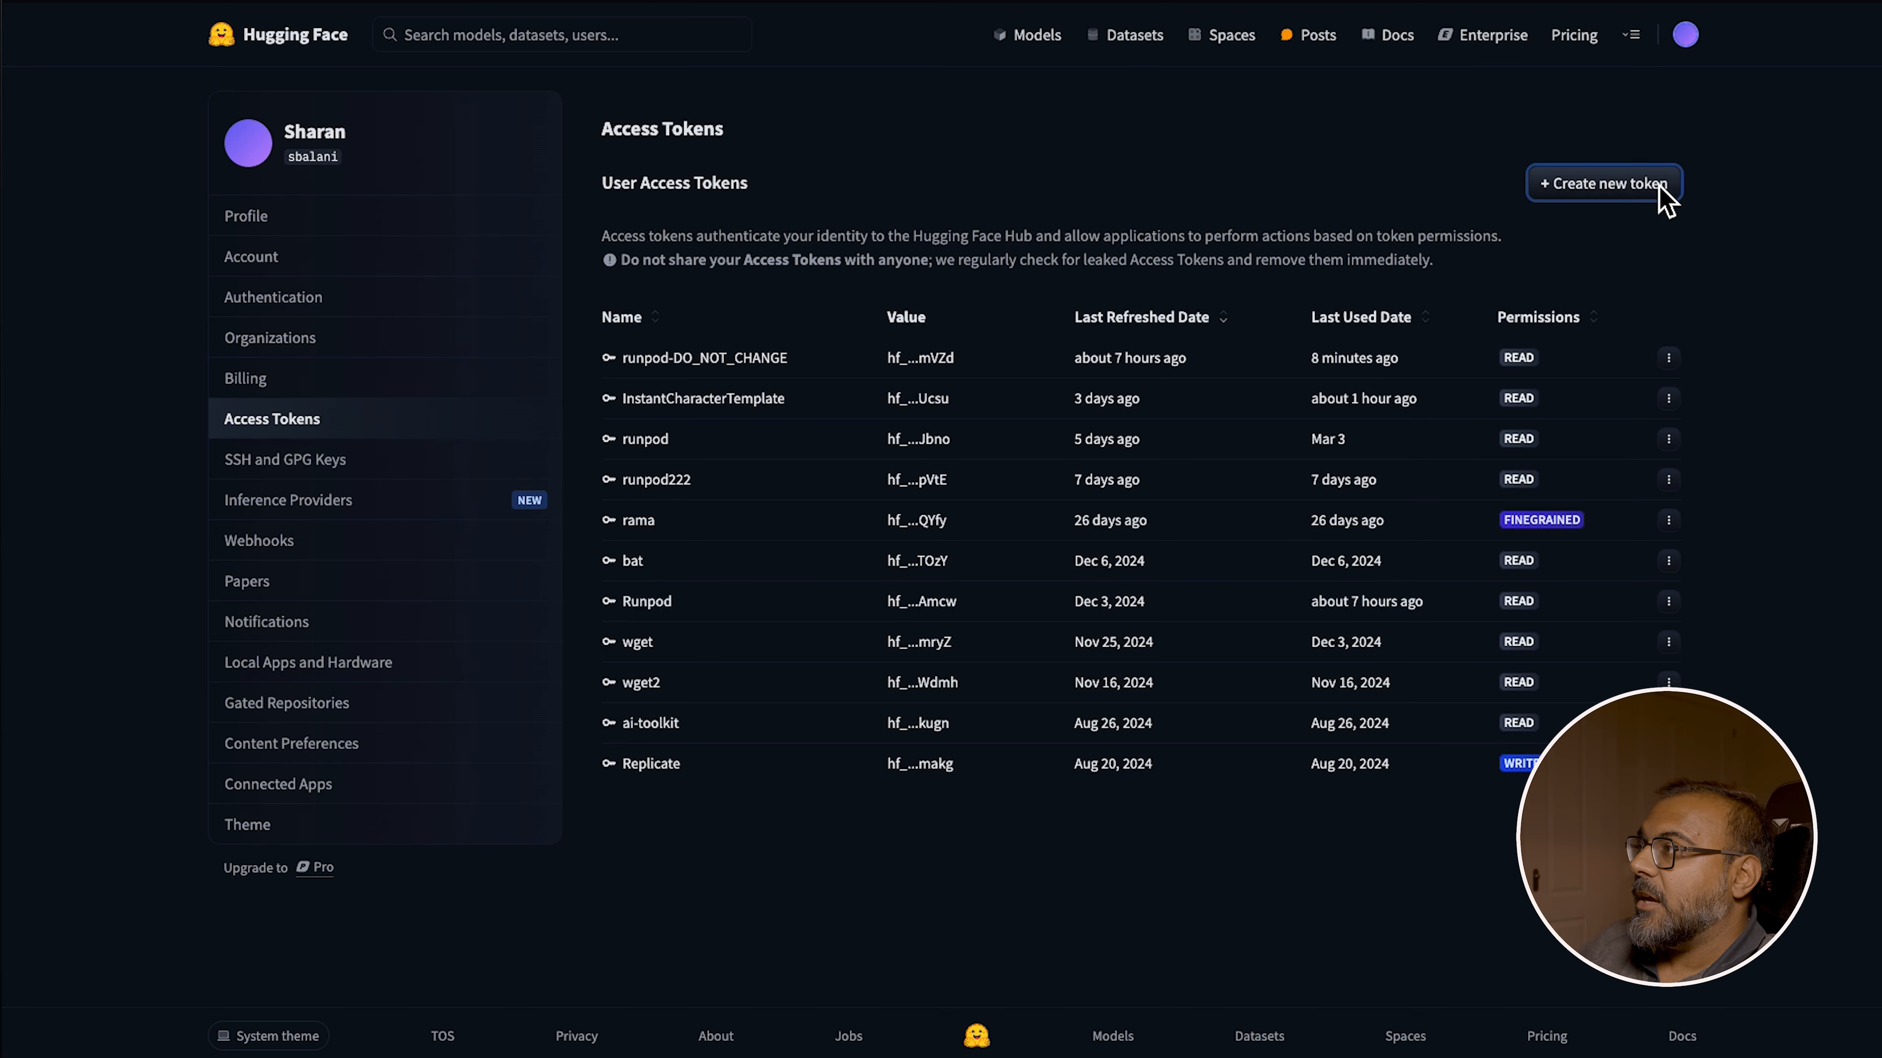
{"action": "left_click", "coordinate": [734, 218]}
{"action": "left_click", "coordinate": [700, 340]}
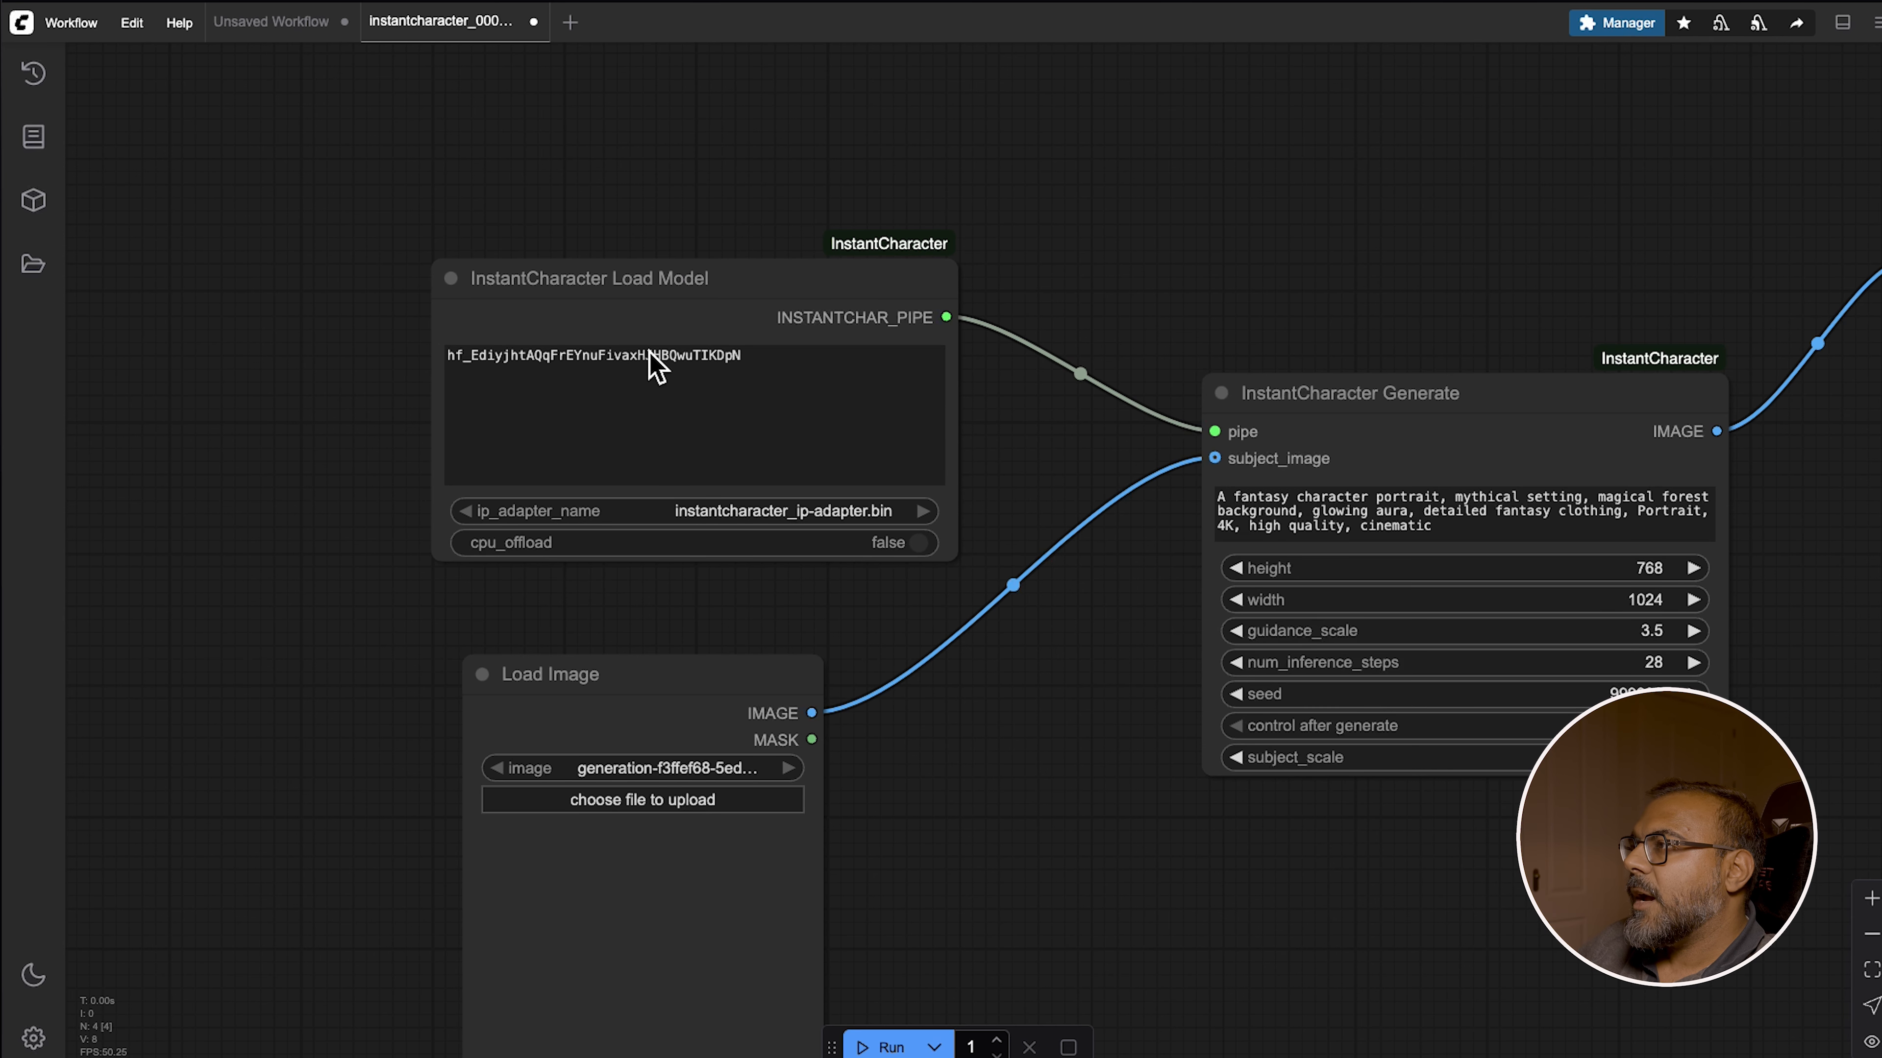
Select the Hugging Face token text in the InstantCharacter Load Model node and step through the ip_adapter_name options
{"action": "double_click", "coordinate": [646, 363]}
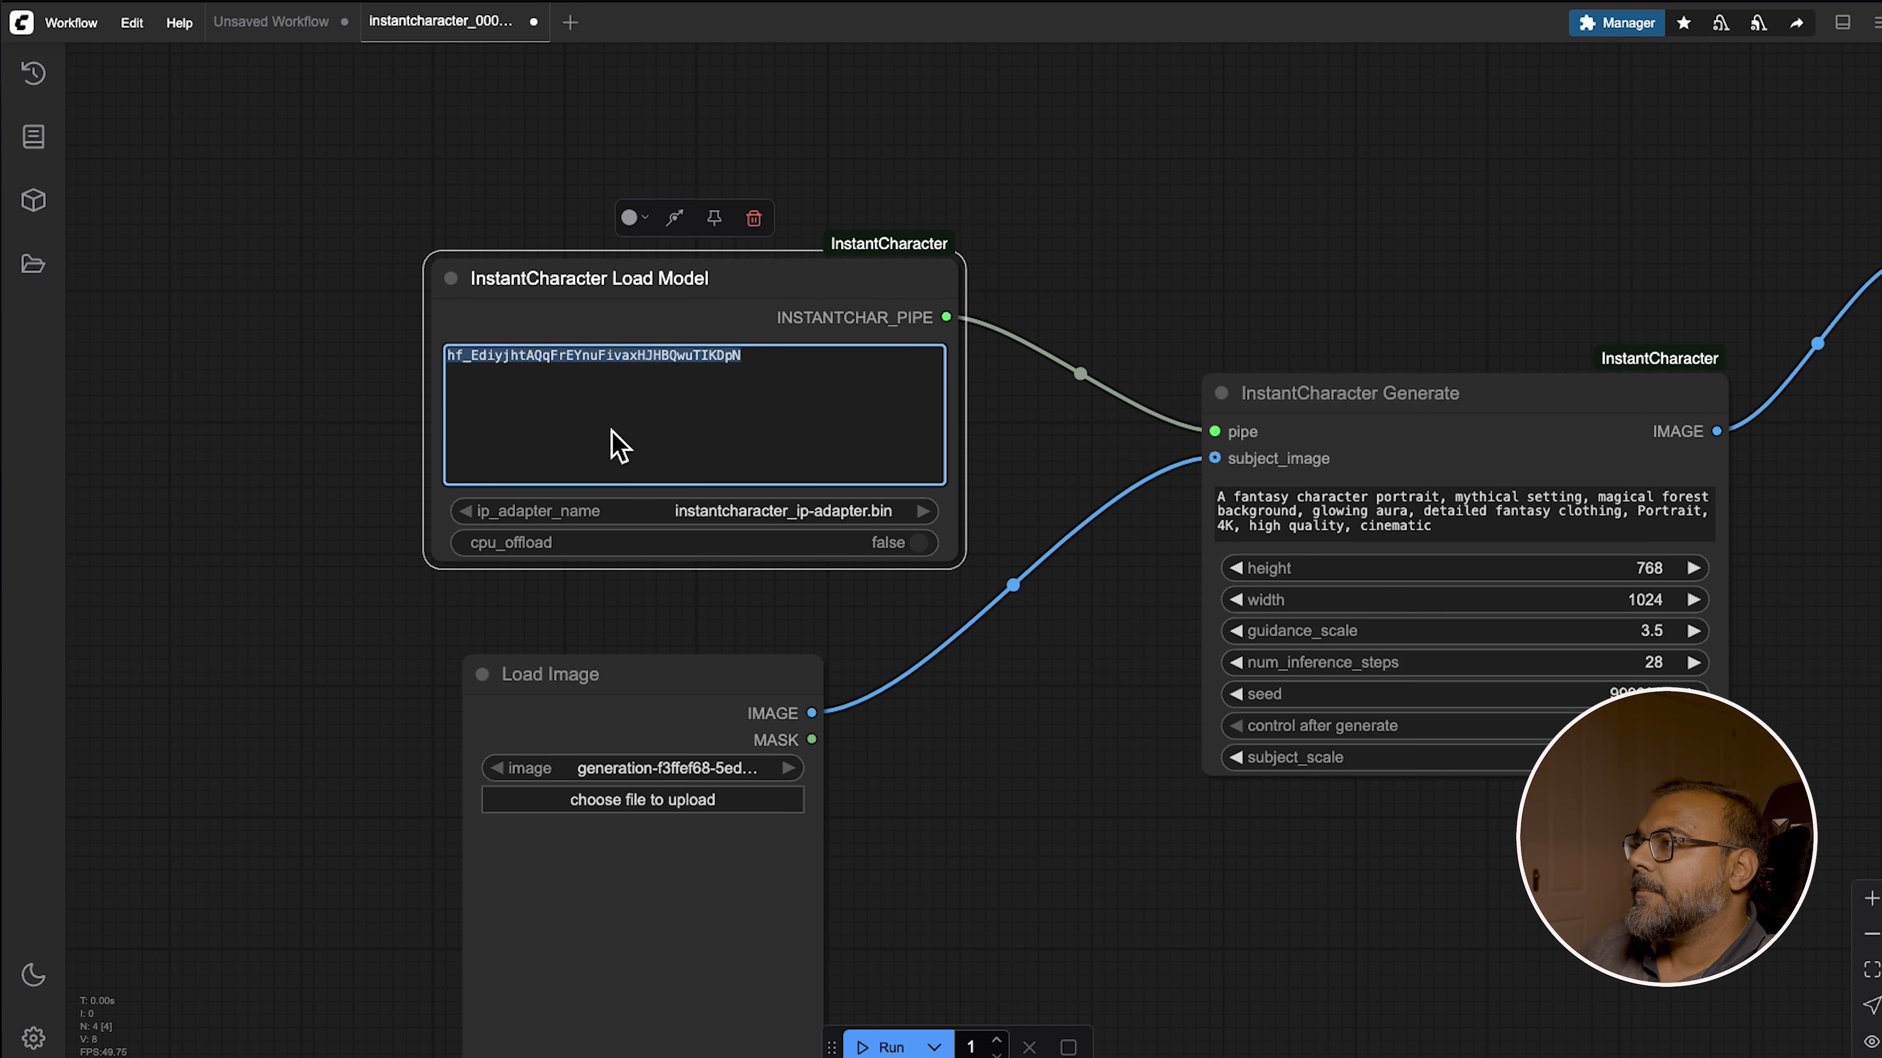
{"action": "left_click", "coordinate": [923, 510]}
{"action": "left_click", "coordinate": [922, 508]}
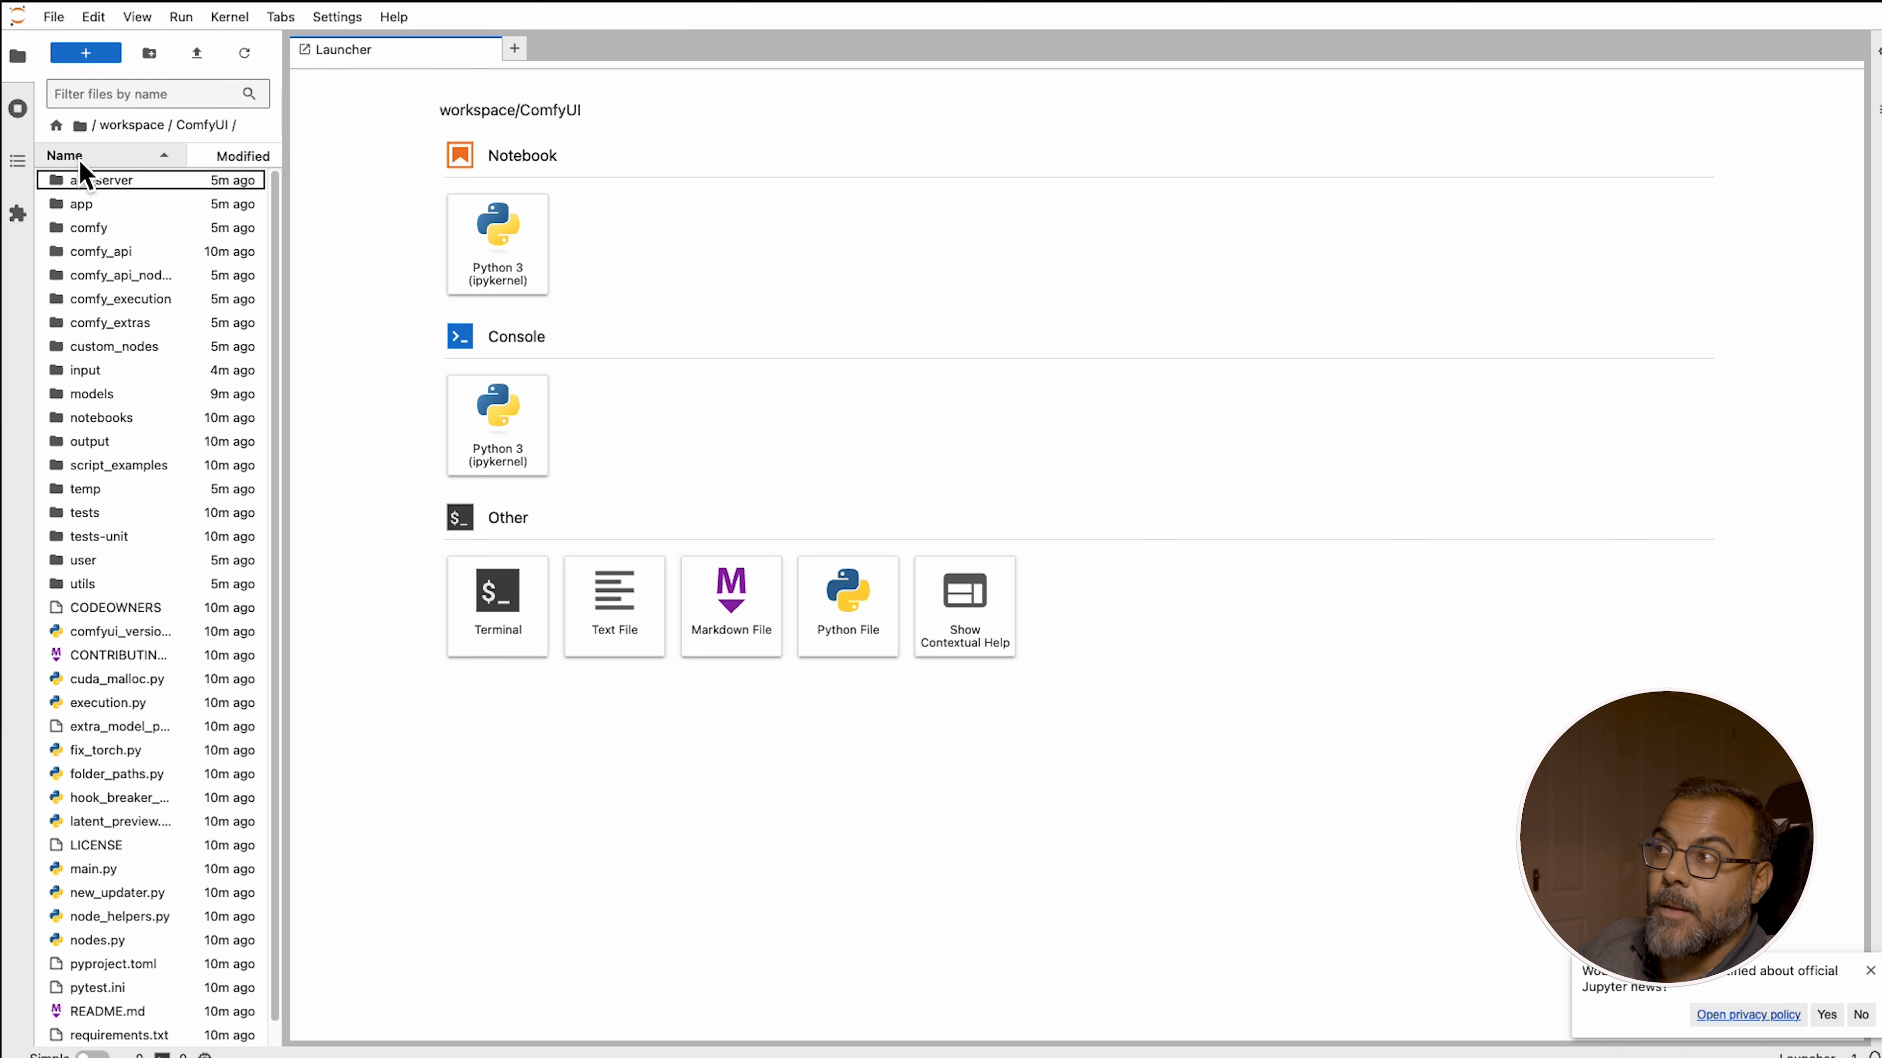
Browse the pod's file browser into ComfyUI/models/ipadapter to check the InstantCharacter adapter file
{"action": "double_click", "coordinate": [111, 395]}
{"action": "left_click", "coordinate": [119, 420]}
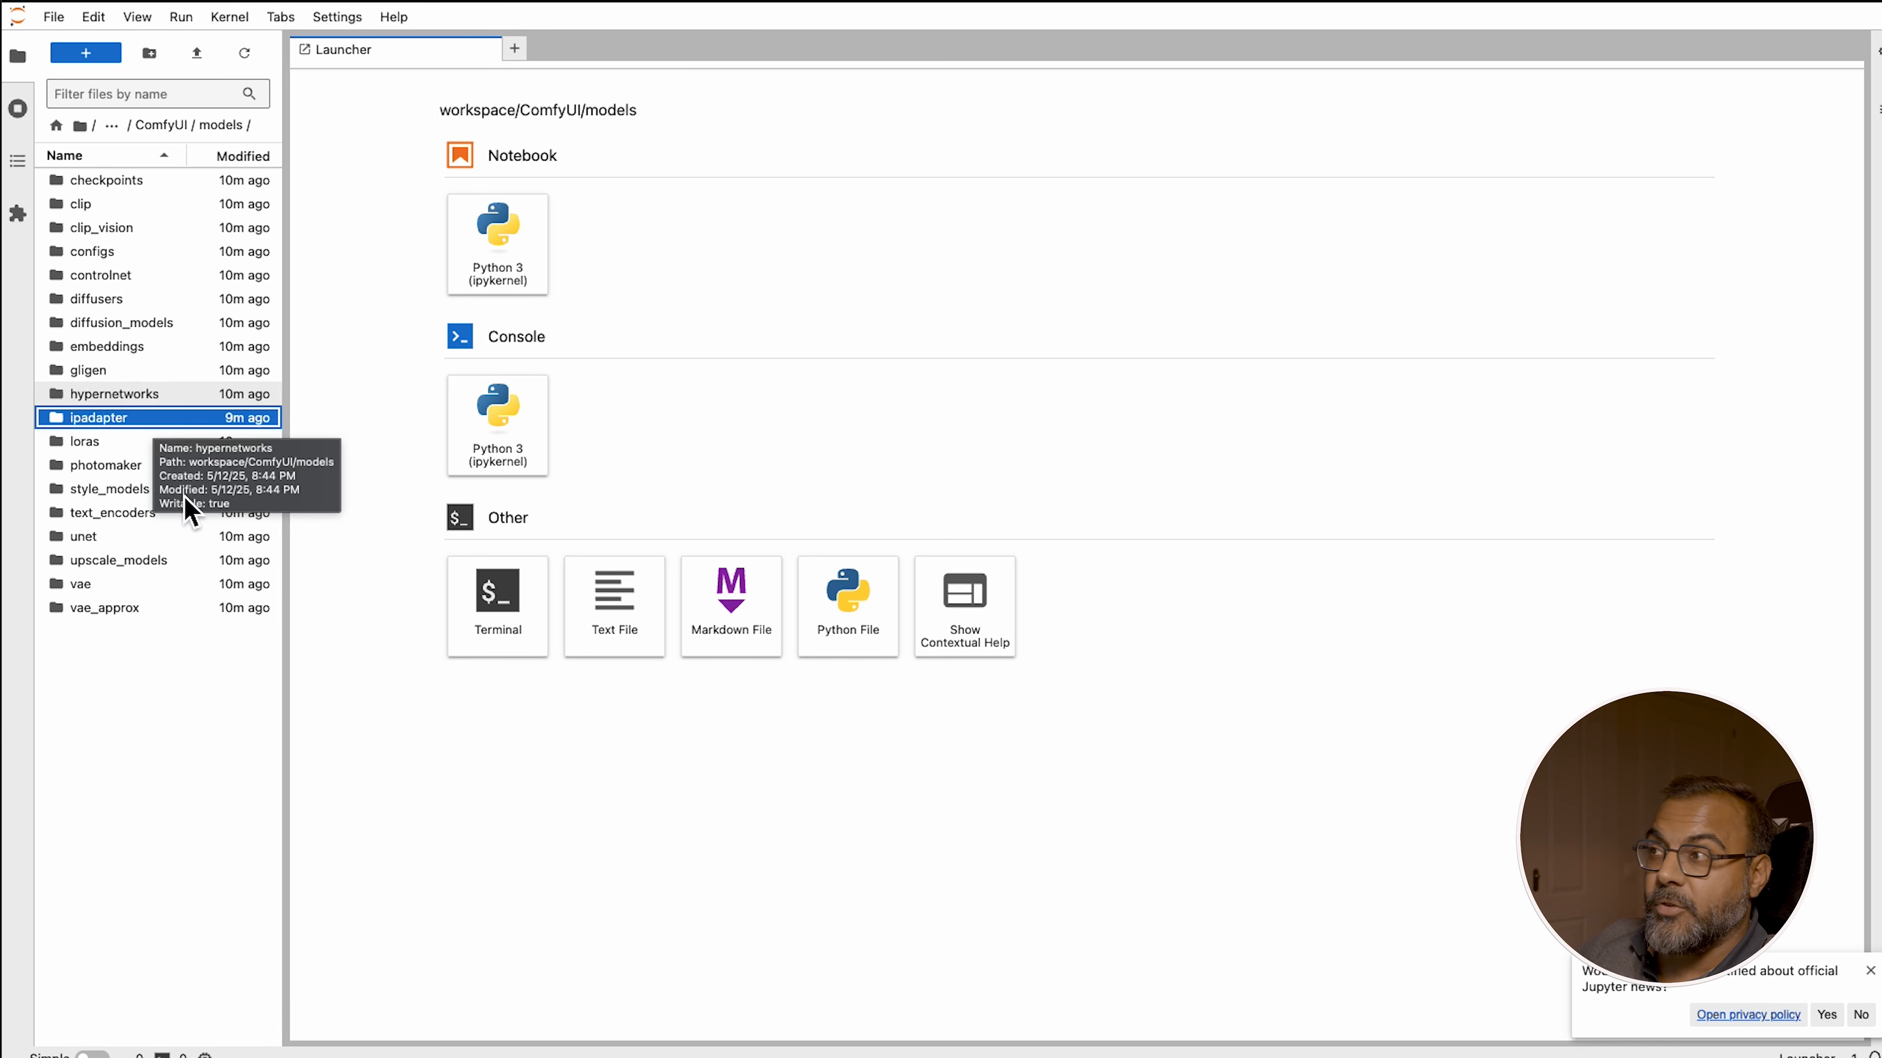
{"action": "right_click", "coordinate": [208, 753]}
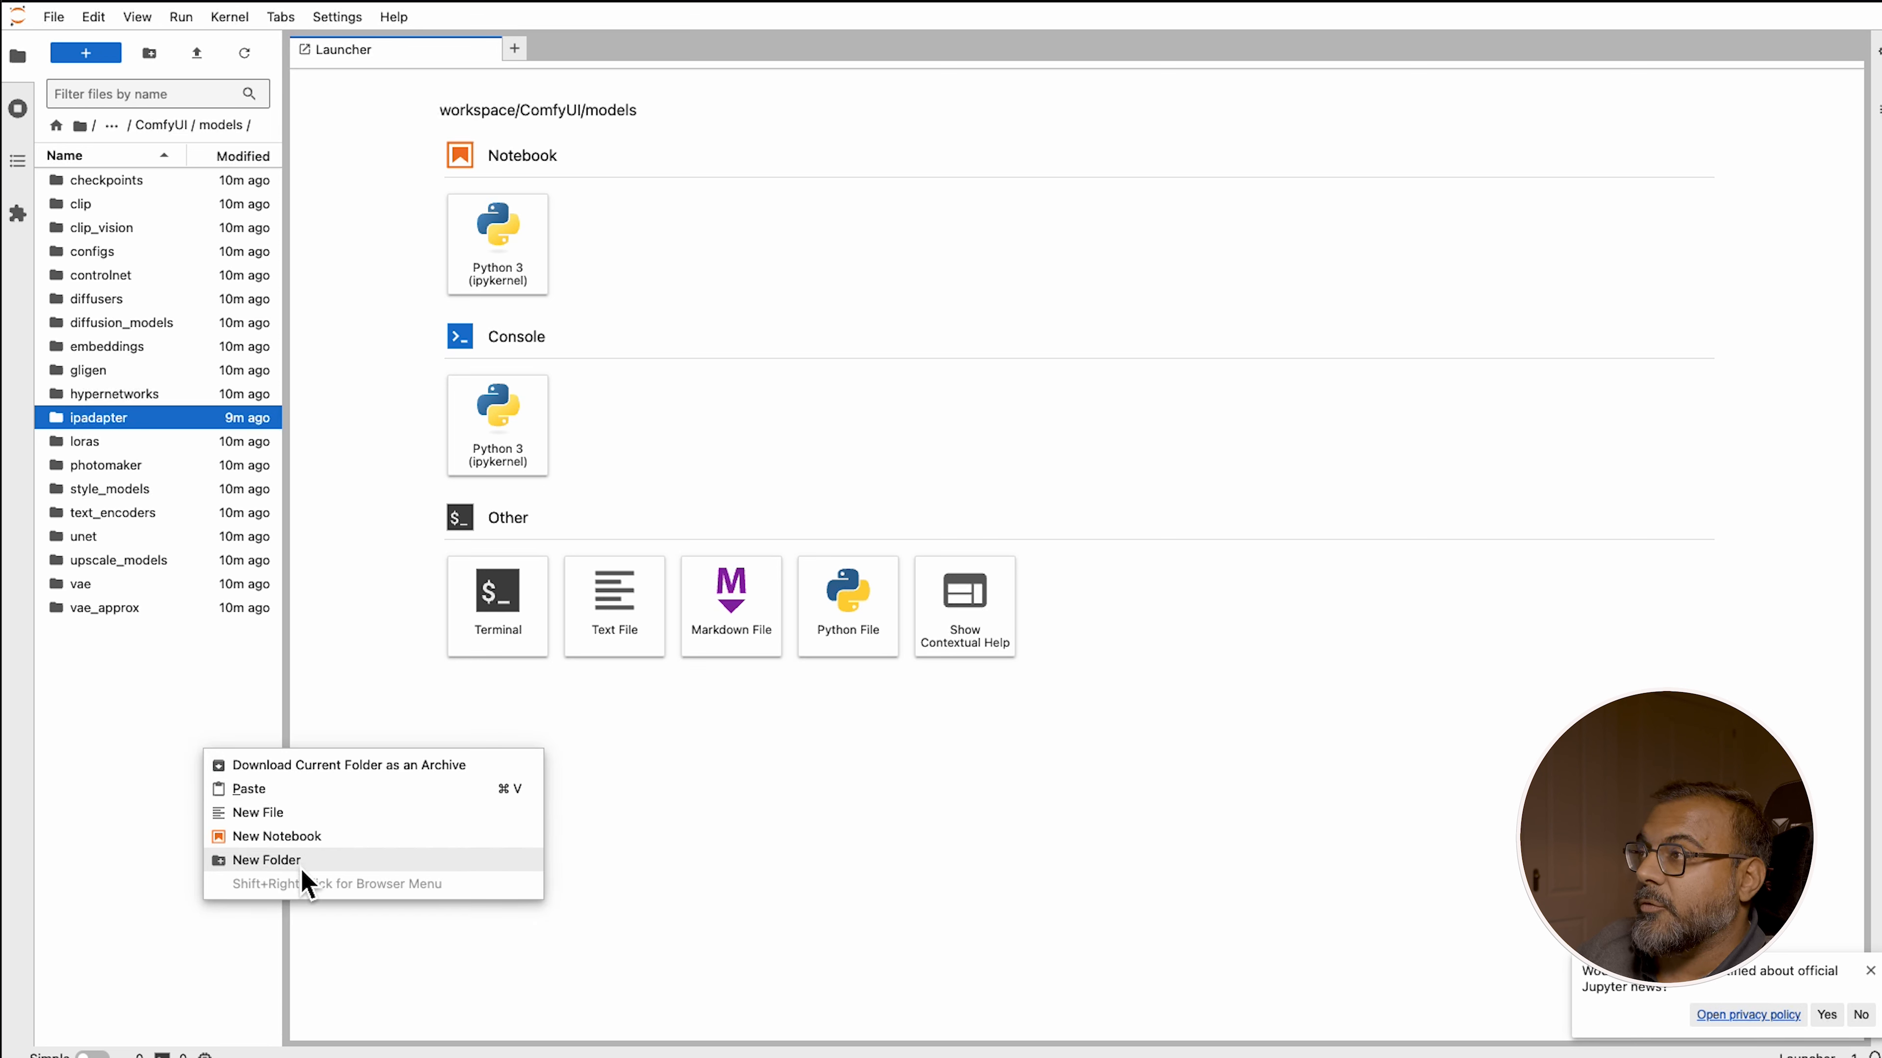
{"action": "left_click", "coordinate": [124, 419]}
{"action": "double_click", "coordinate": [119, 419]}
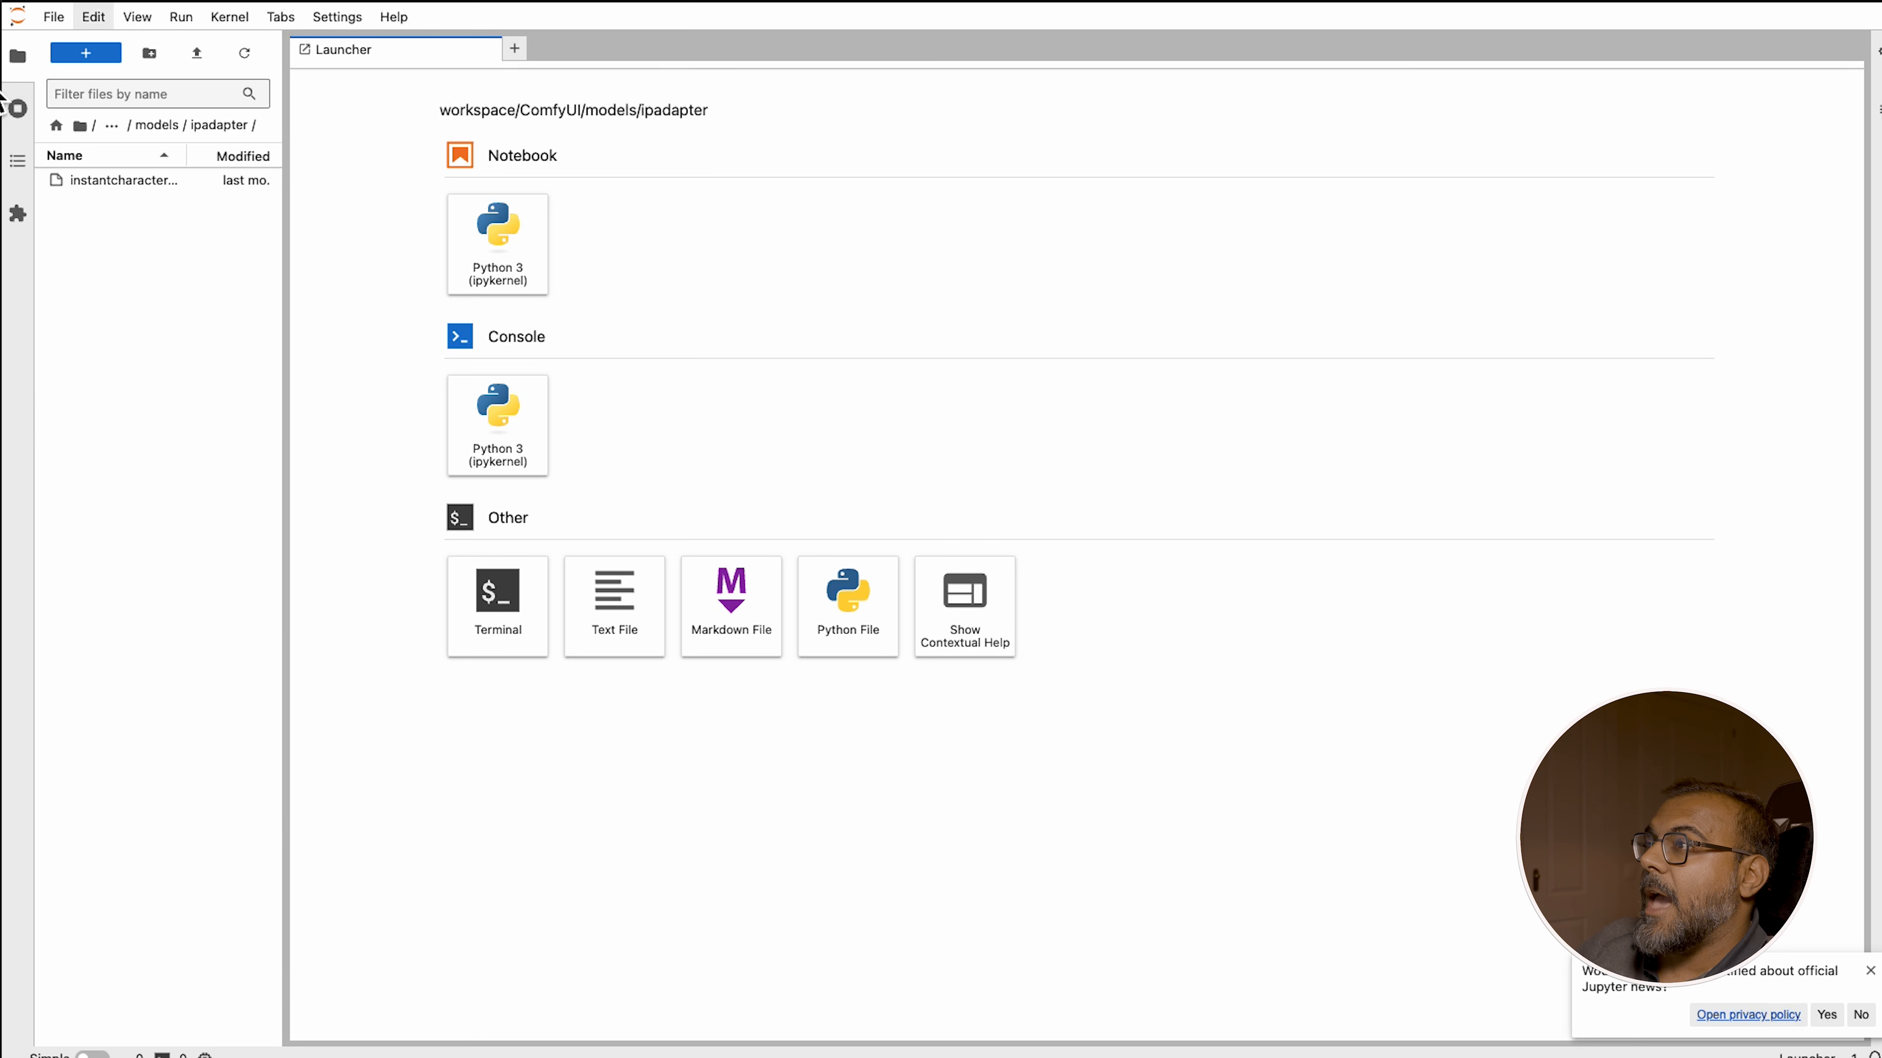